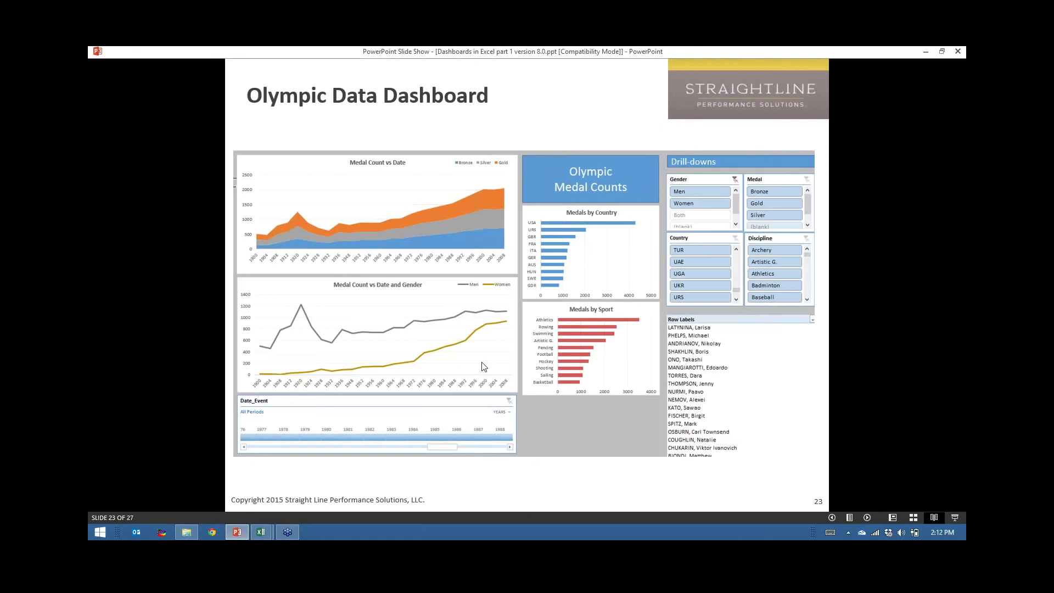
- Switch to the OlympicsDataDemo.xlsx workbook in Excel and examine each data column from MedalistID through Sport
key(alt+Tab)
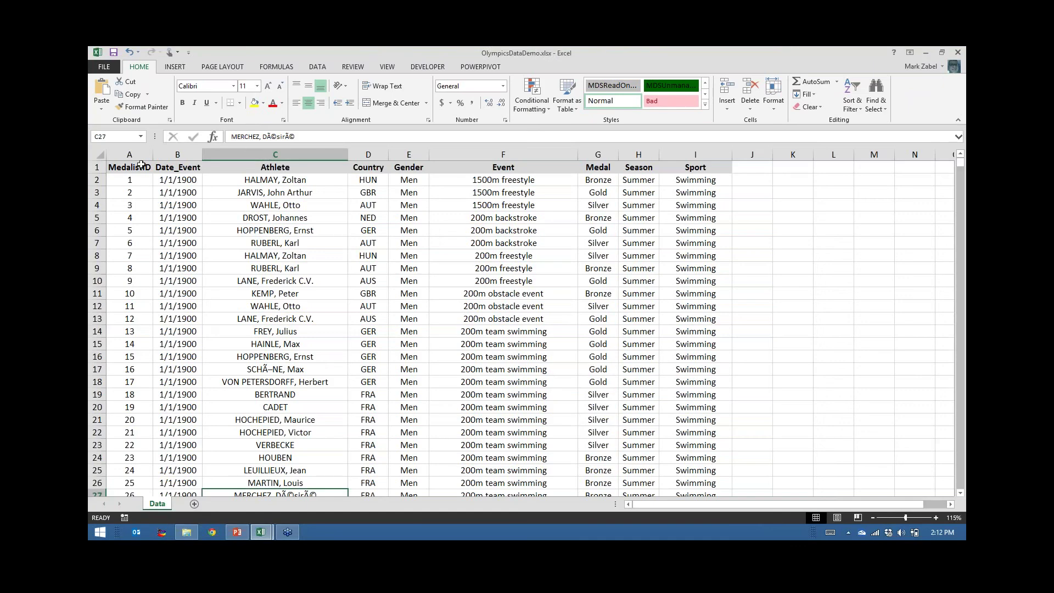
click(135, 165)
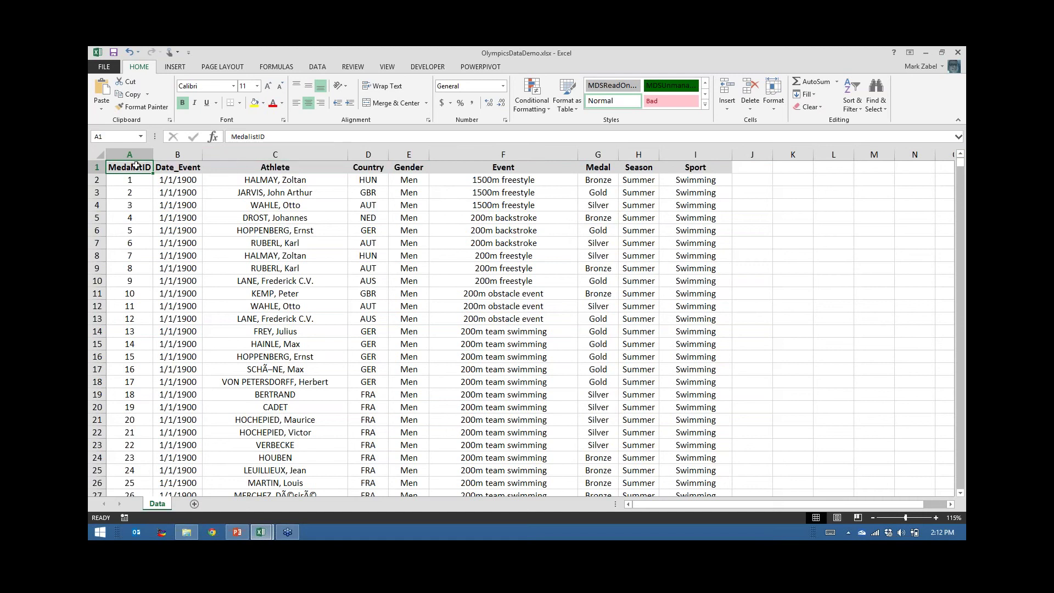
click(175, 169)
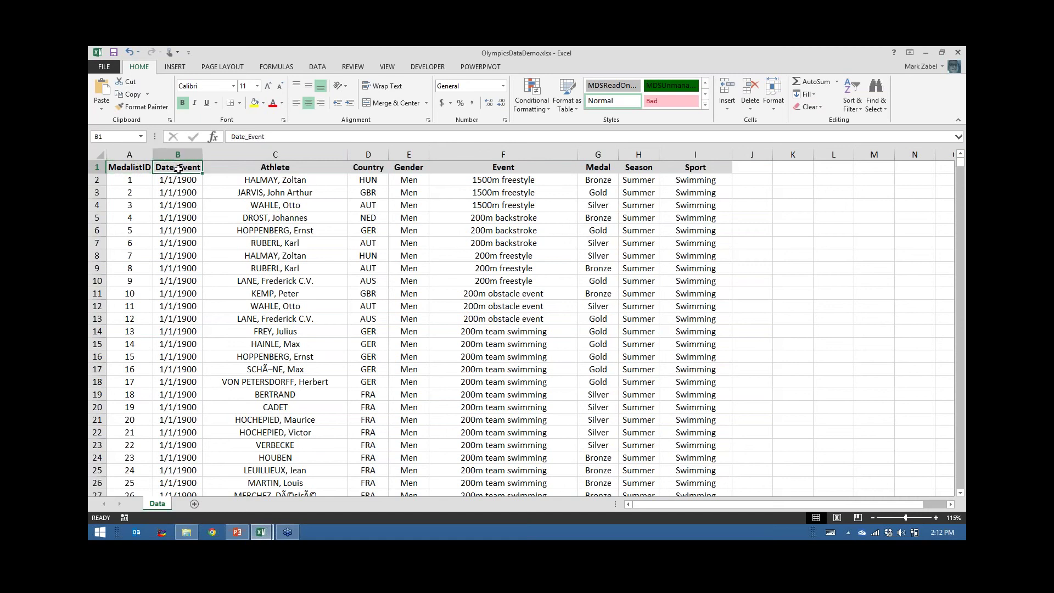
click(228, 171)
click(237, 180)
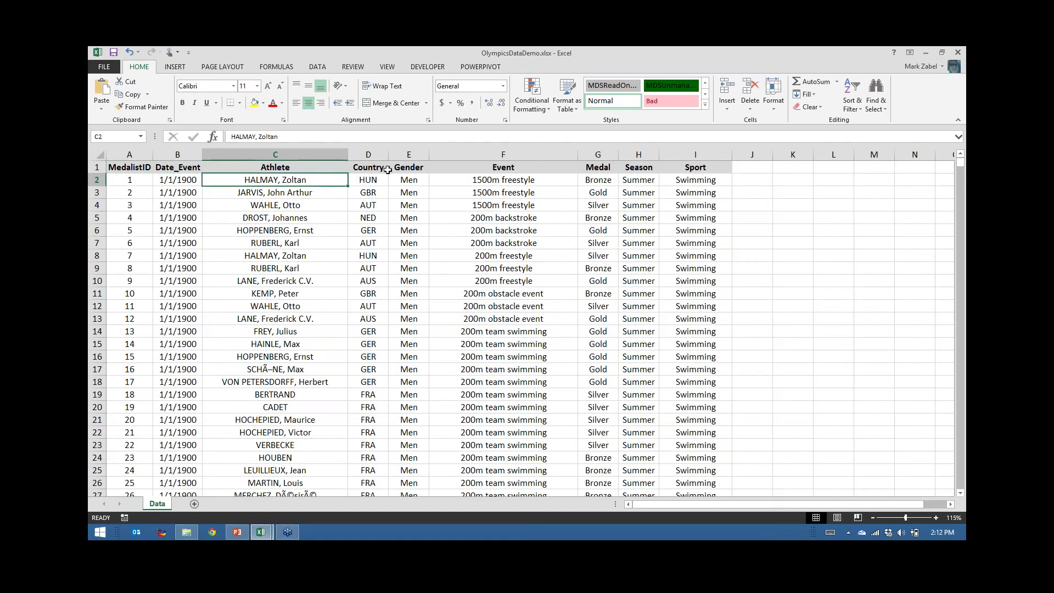
click(363, 169)
click(365, 180)
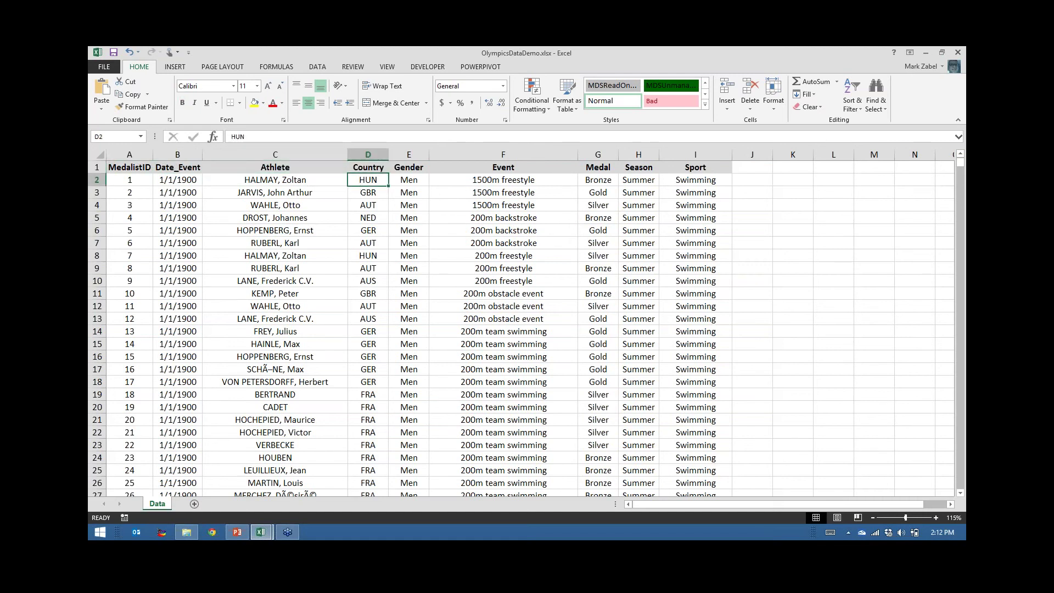
click(401, 184)
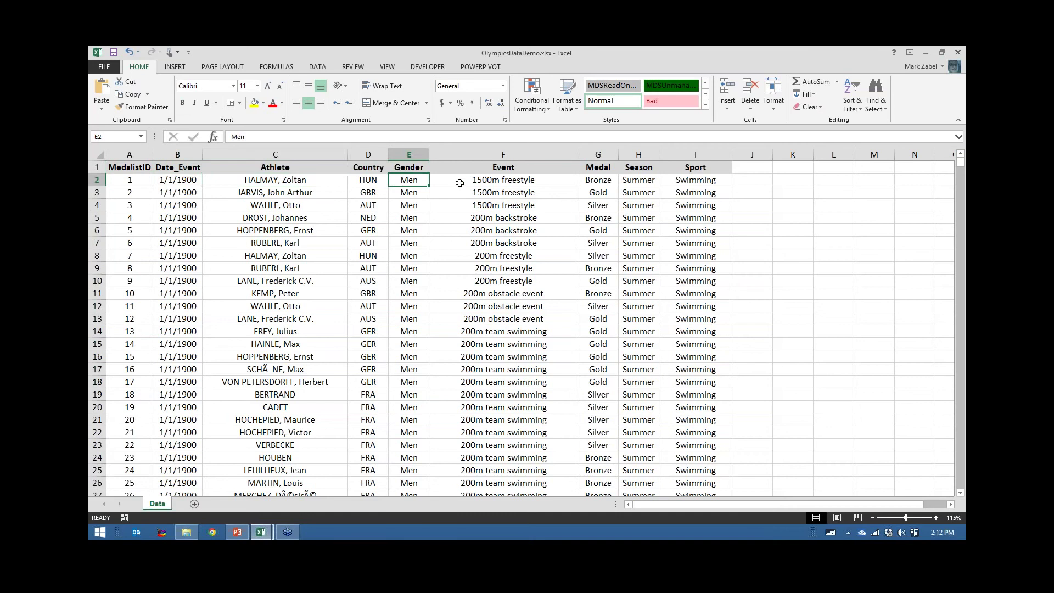
click(460, 181)
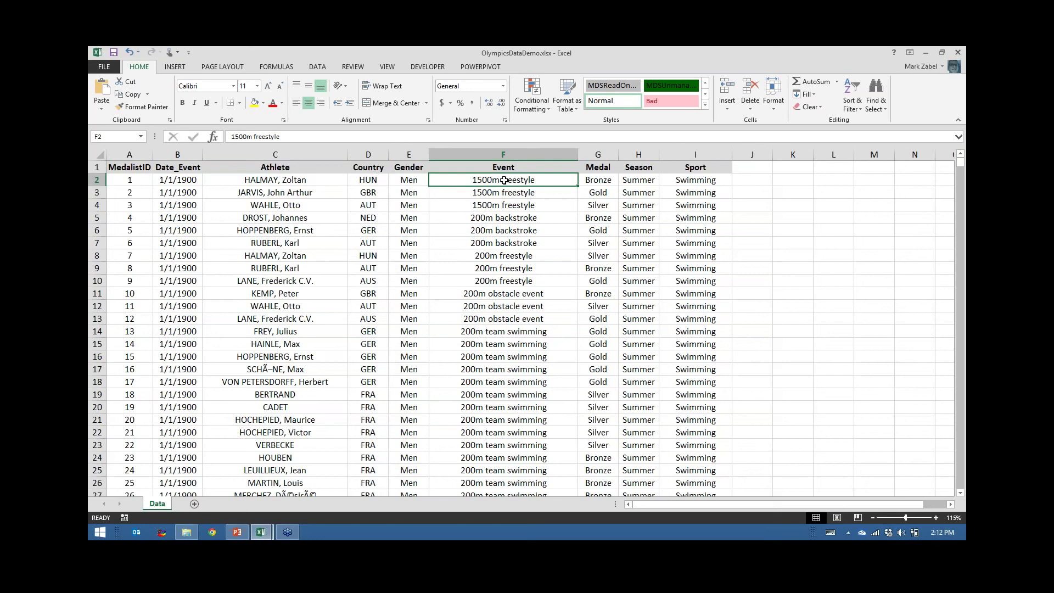
click(589, 181)
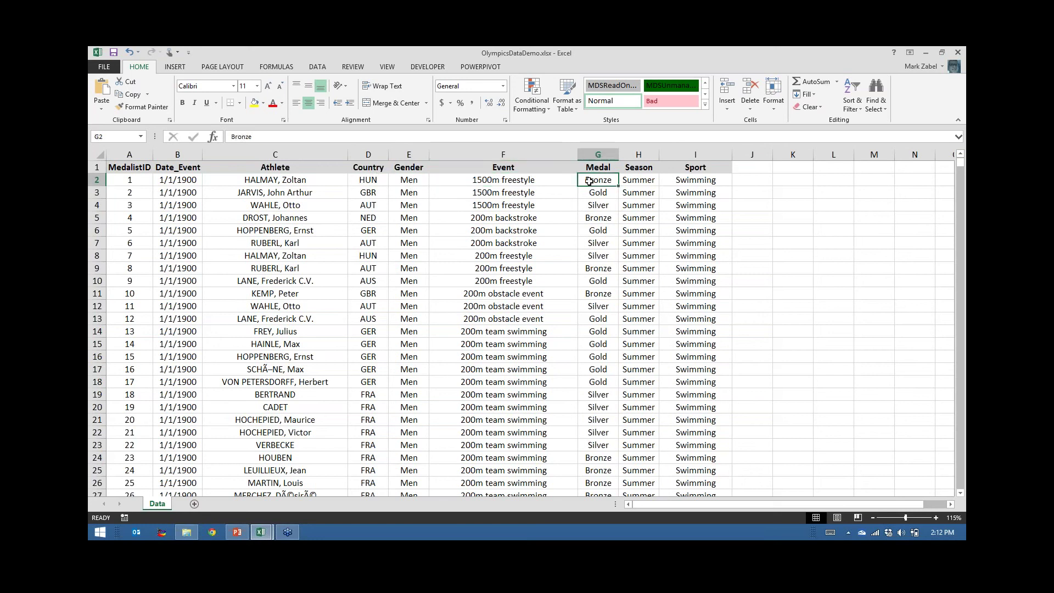
click(630, 181)
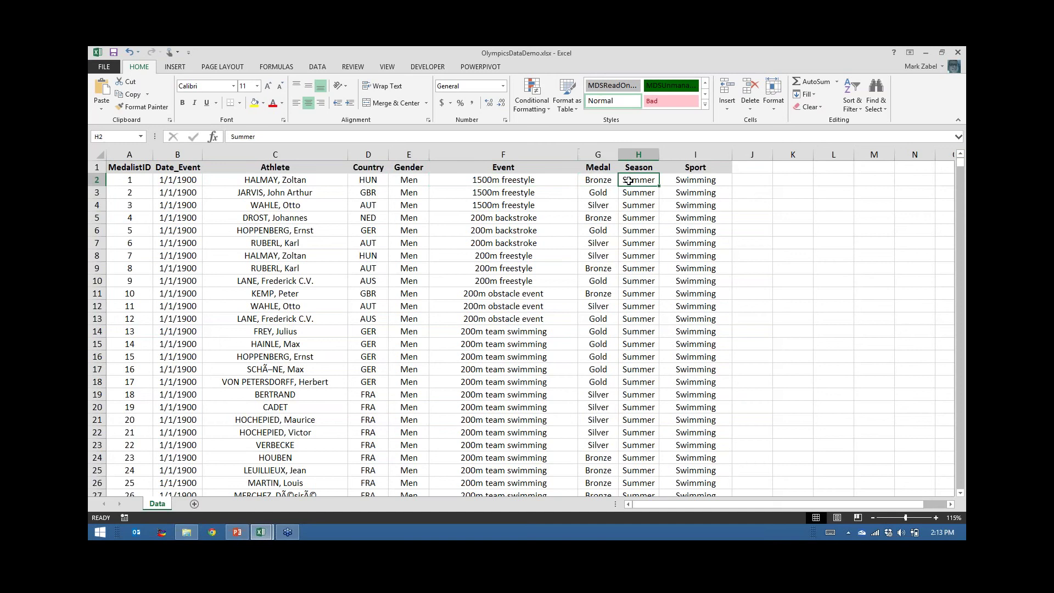
click(698, 180)
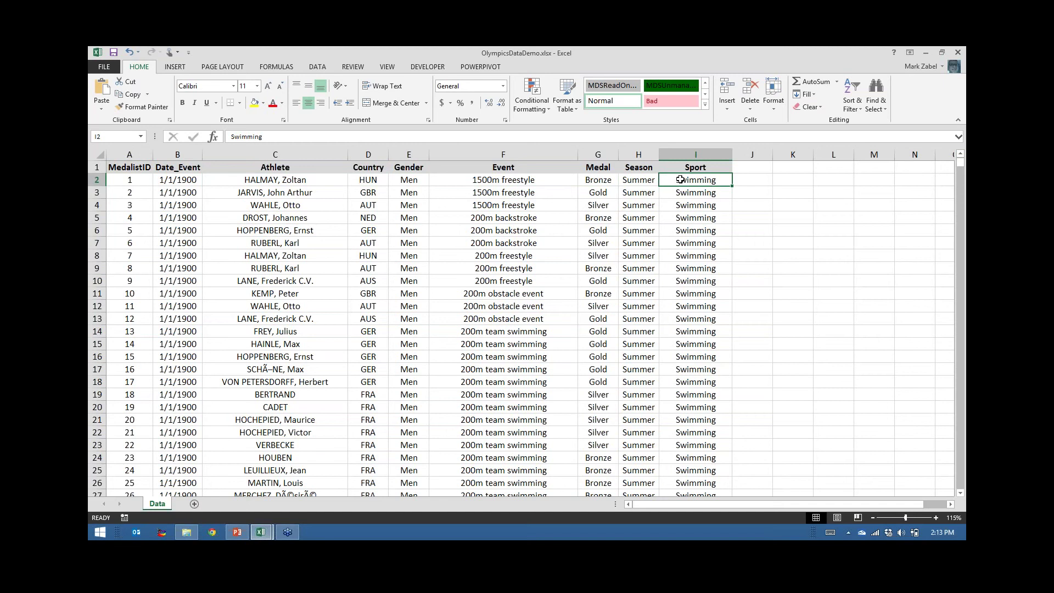
- Review the first record's Event, Sport, Date_Event, Country and Season fields as candidates for summarizing the data
click(531, 181)
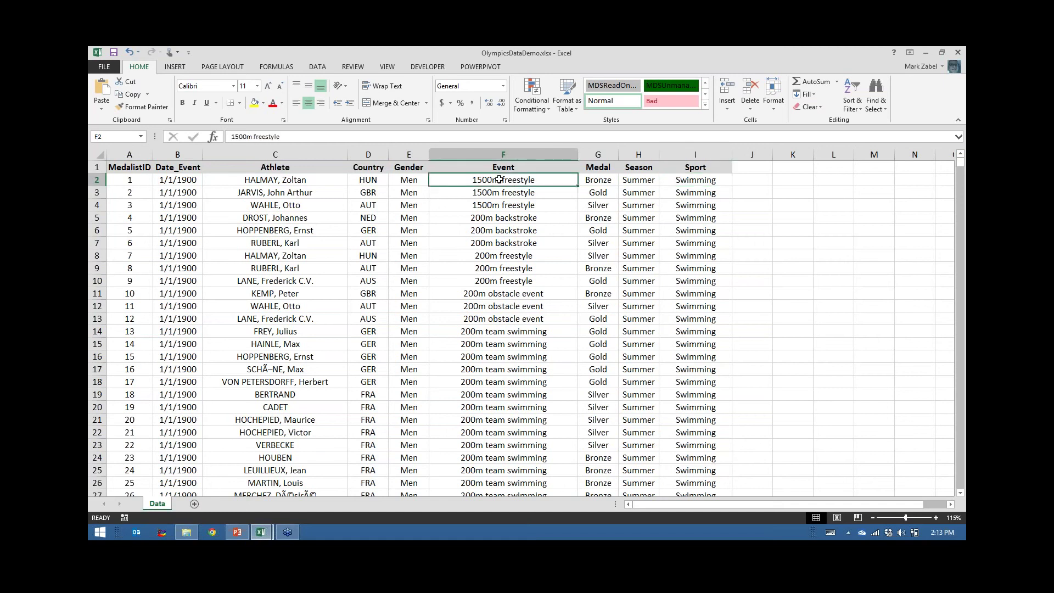
click(698, 180)
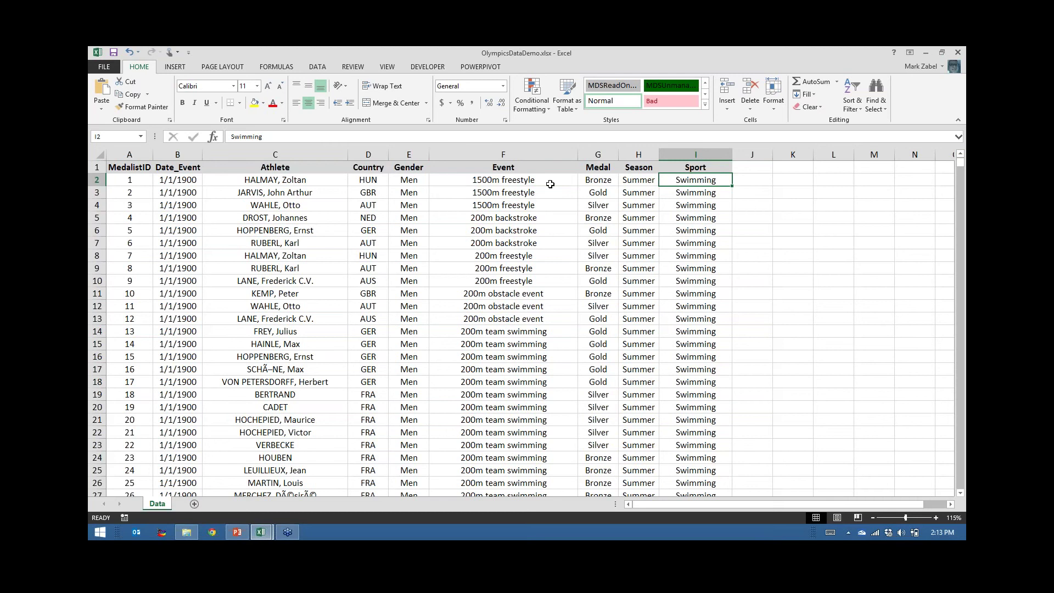
click(181, 184)
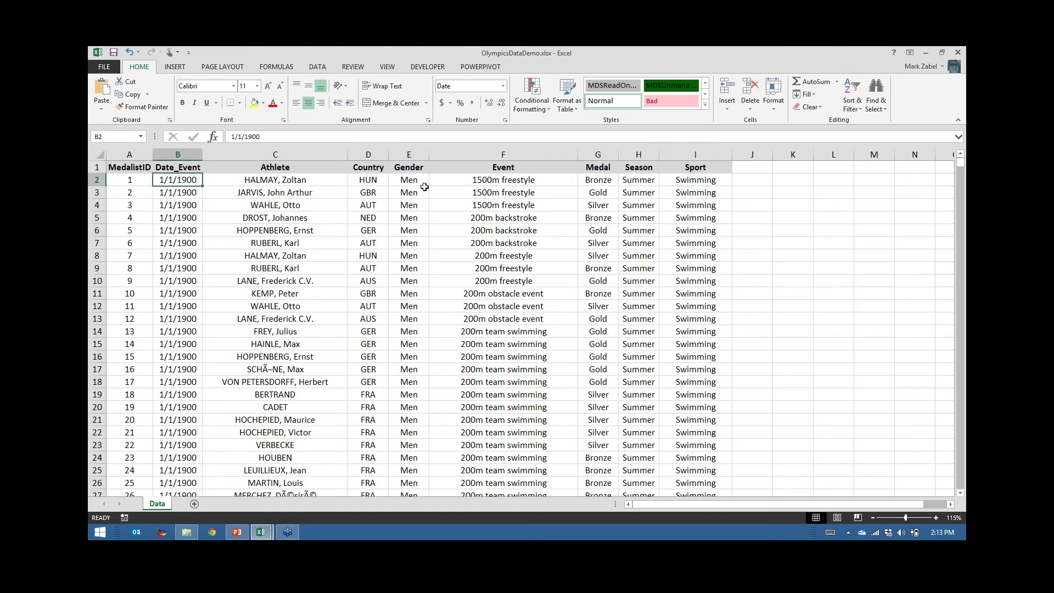
click(371, 181)
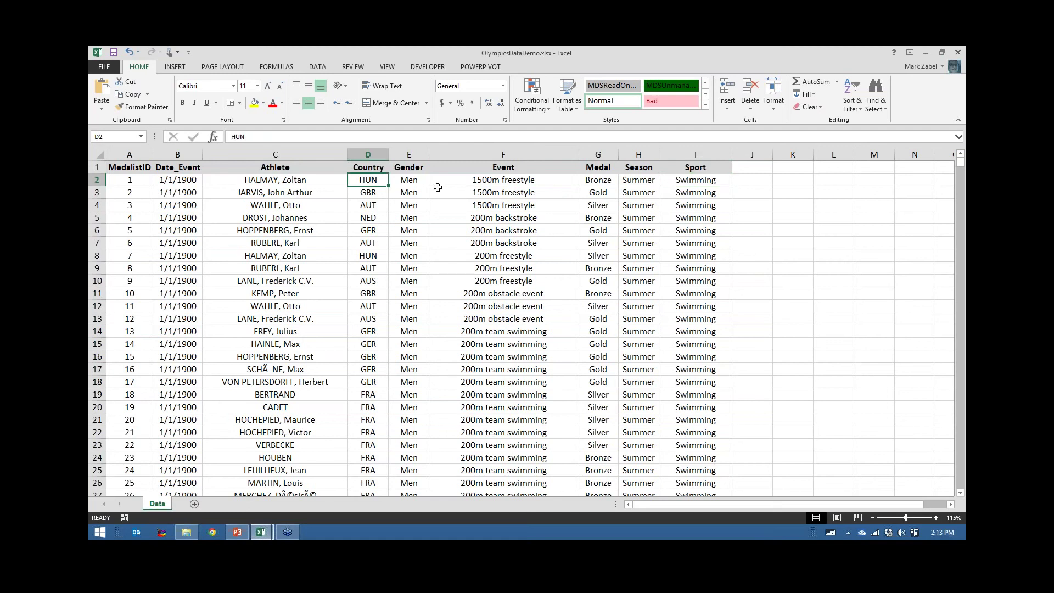
click(676, 180)
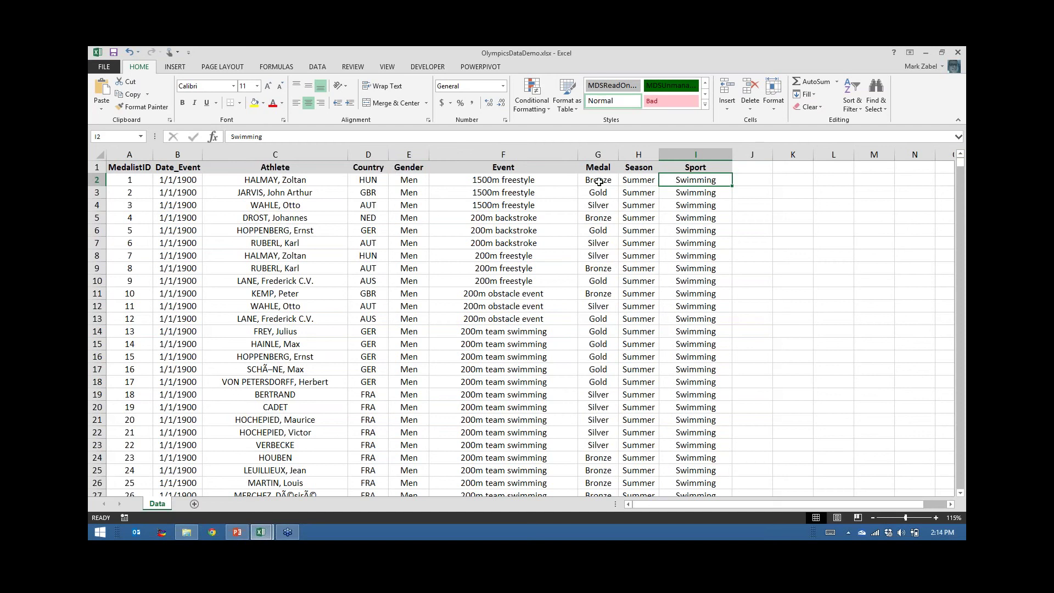
click(631, 181)
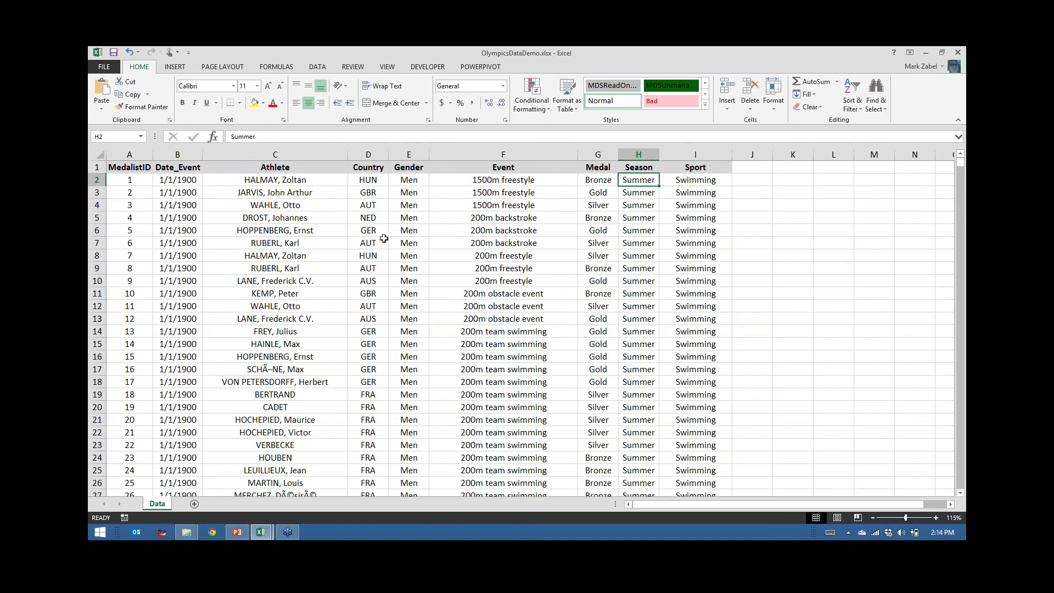
- Convert the whole Olympic data range A1:I32592 on the Data sheet into a table with headers
click(127, 171)
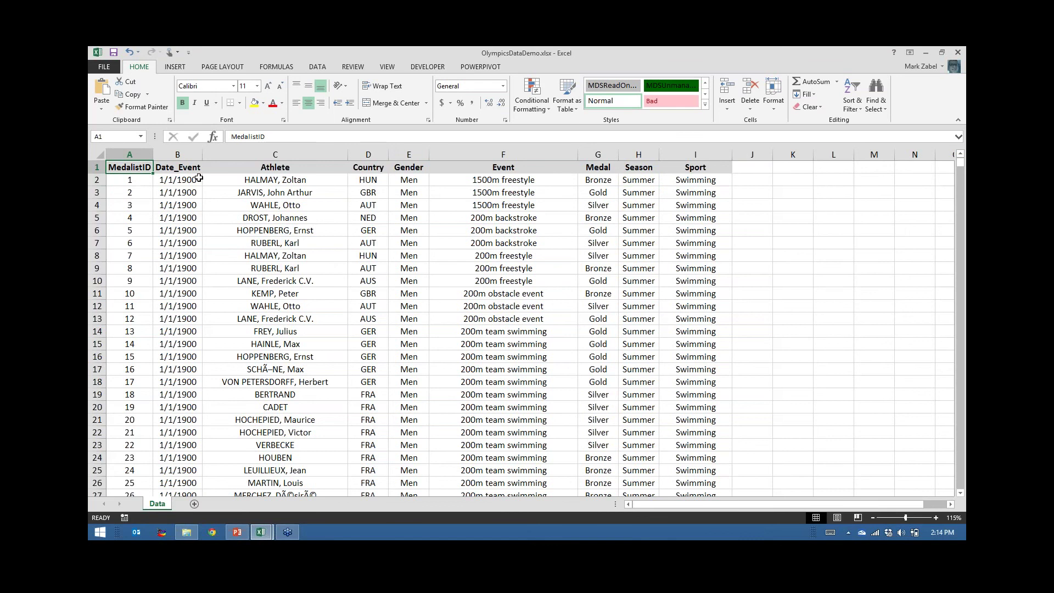
key(ctrl+shift+Right)
key(ctrl+shift+Down)
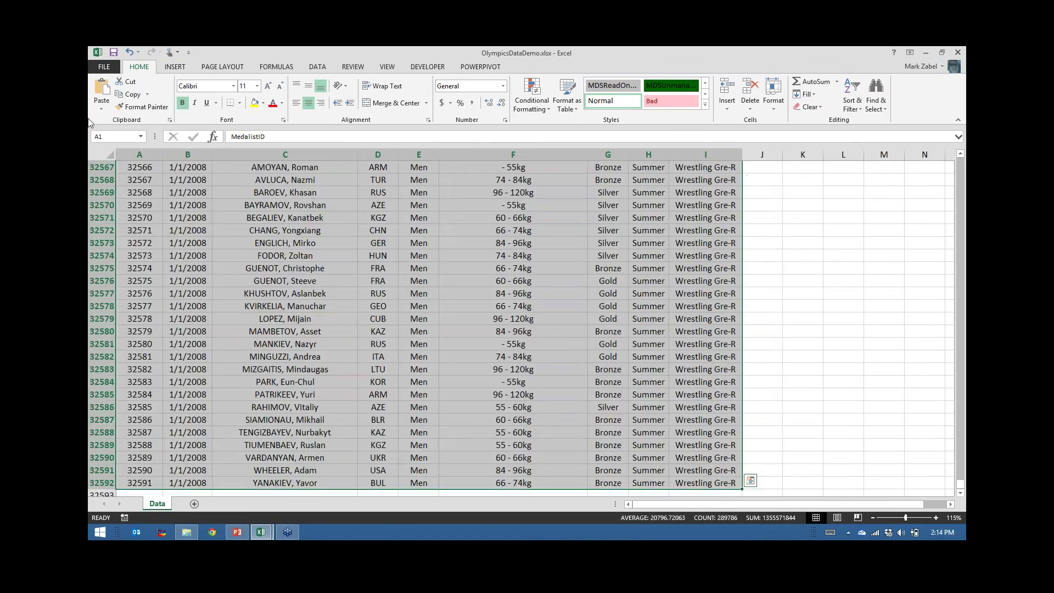
key(ctrl+t)
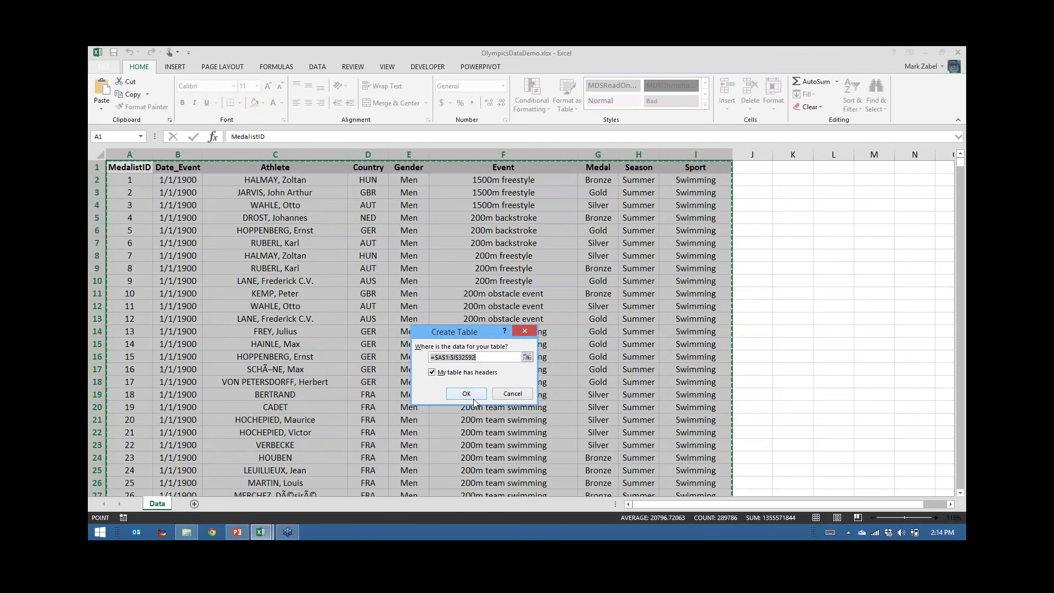
click(471, 396)
- Create a PivotTable from Table1 on a new worksheet
click(136, 181)
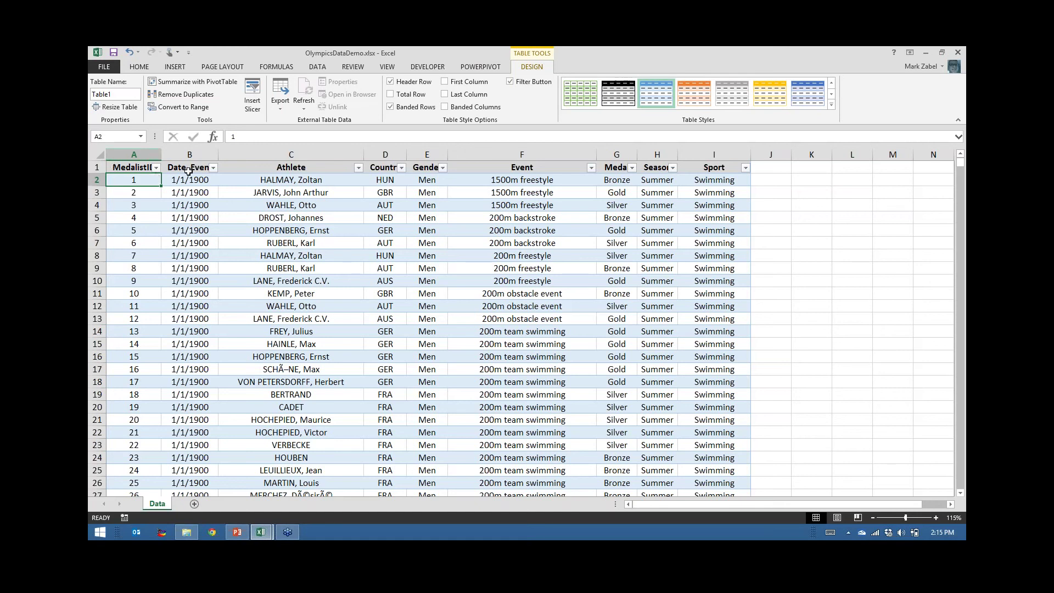
click(176, 68)
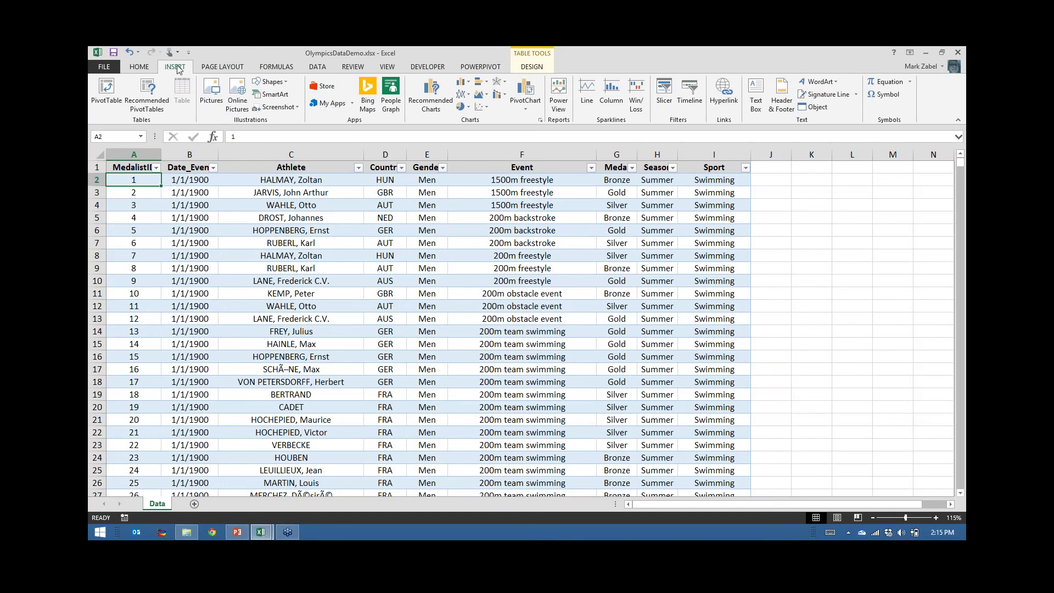
click(107, 88)
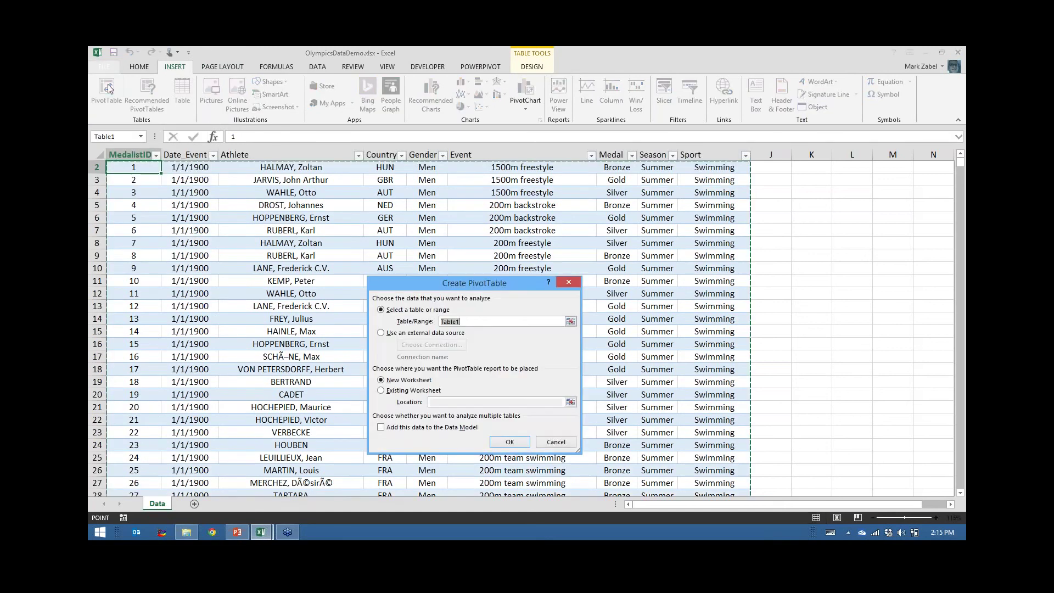
drag(440, 283, 539, 157)
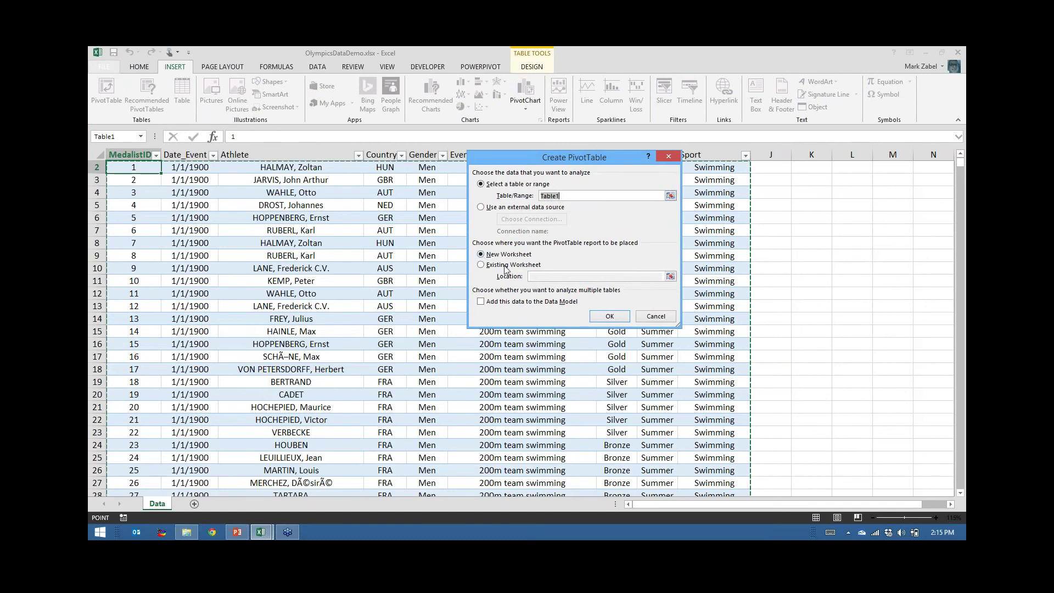
click(608, 318)
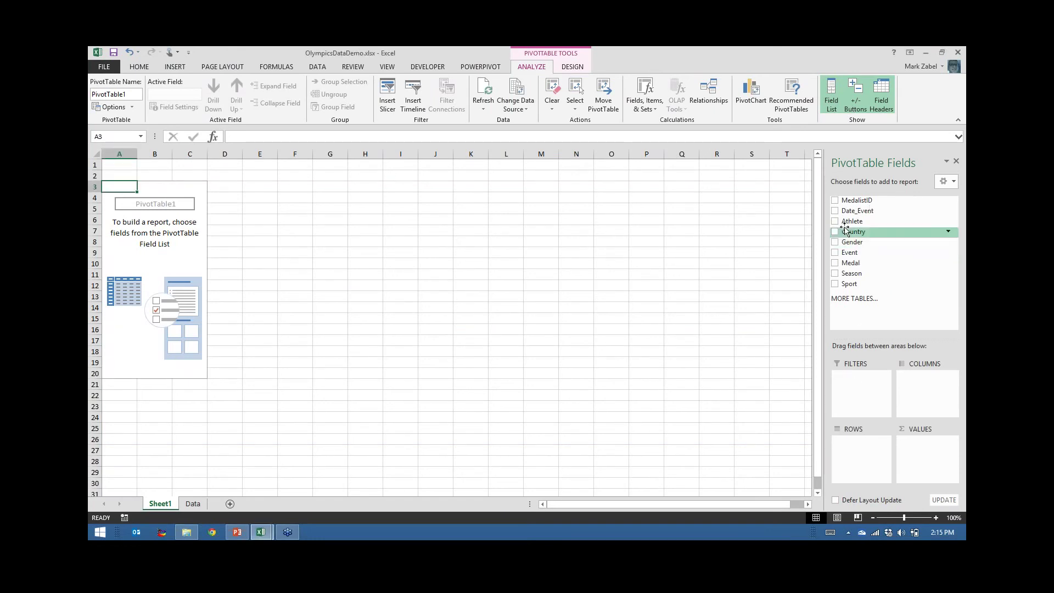
- Set Date_Event as the PivotTable's row field and summarize Medal as a count in the values
drag(857, 211, 867, 455)
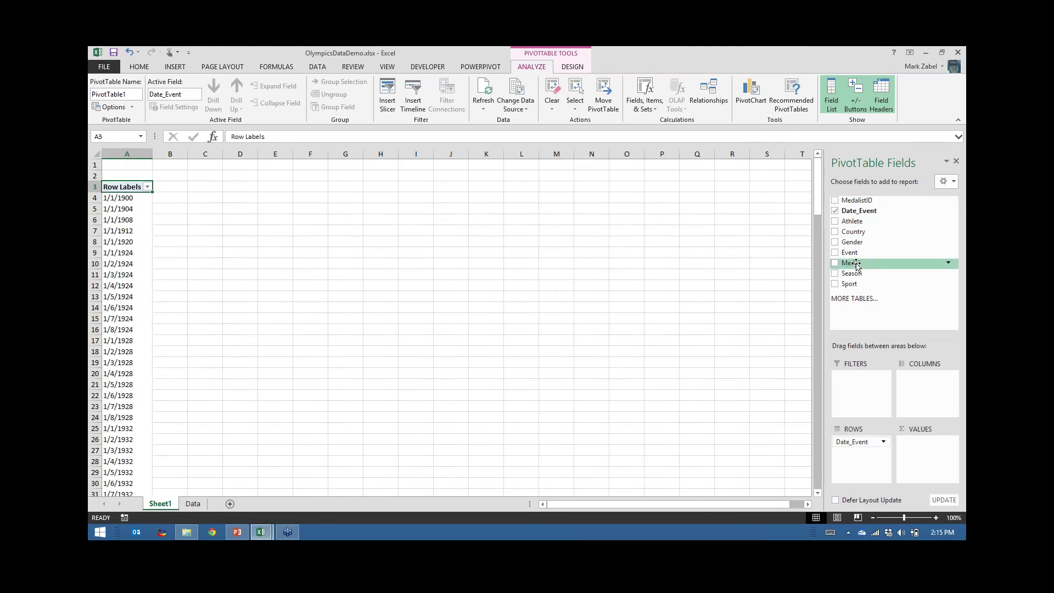
drag(854, 265, 922, 450)
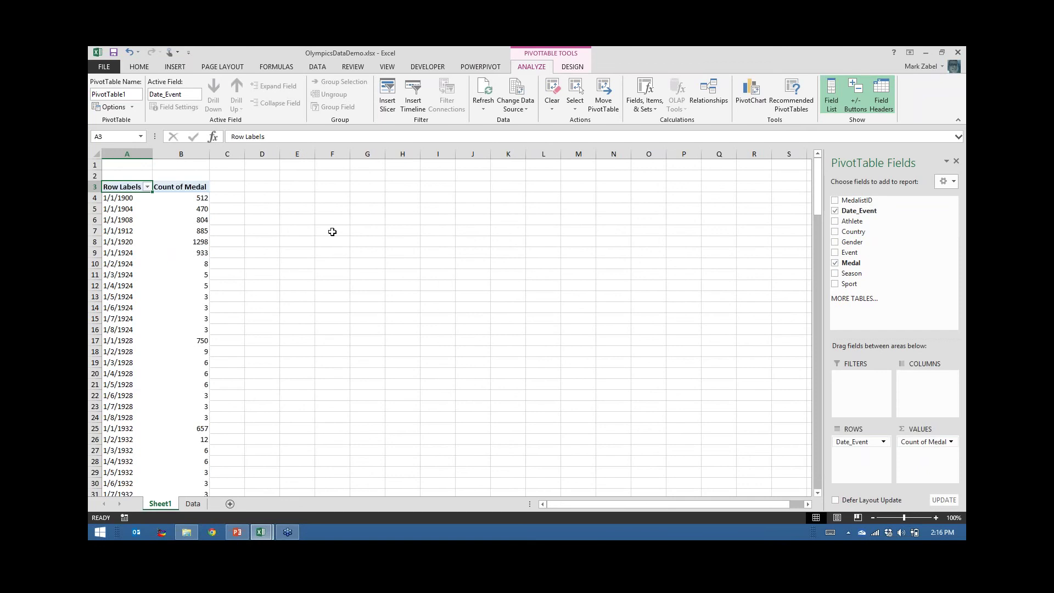
- Examine the PivotTable's date rows and medal counts, especially the separate January 1924 dates
click(106, 199)
click(128, 221)
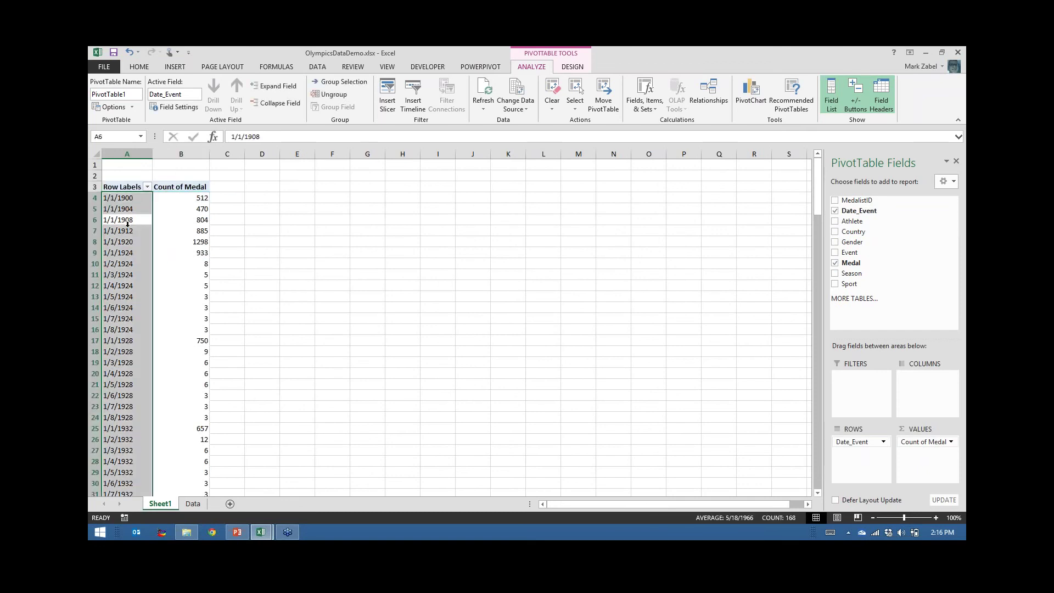
click(109, 197)
click(189, 199)
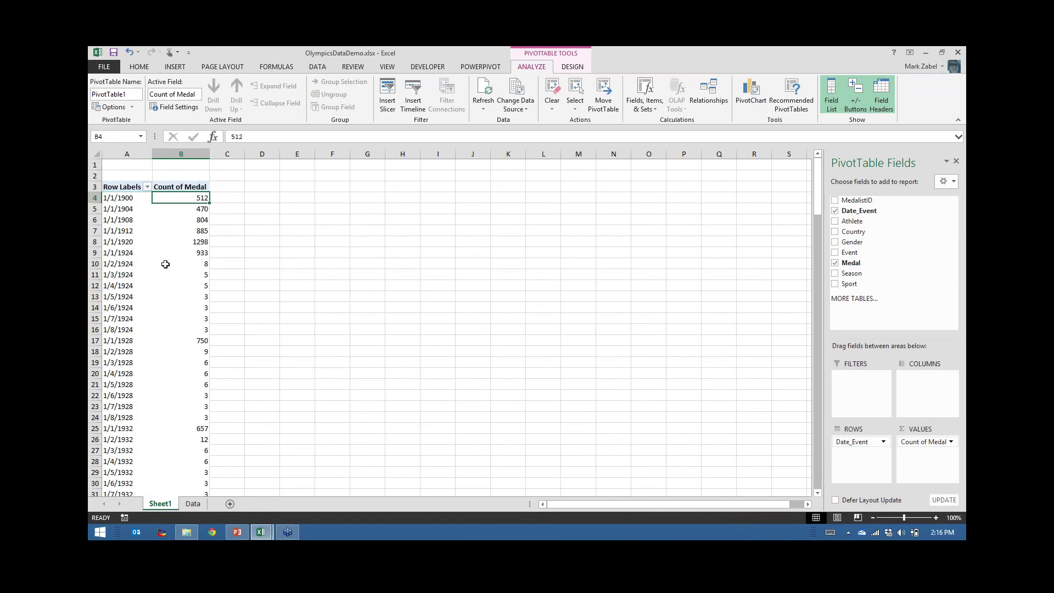
click(123, 265)
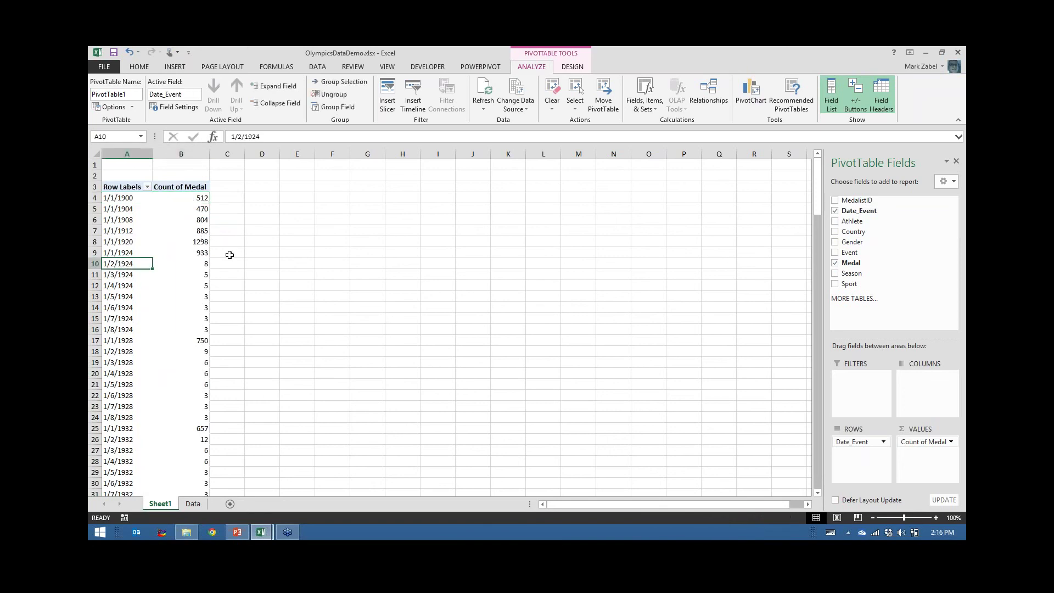
click(122, 253)
click(121, 264)
click(127, 275)
mouse_move(173, 308)
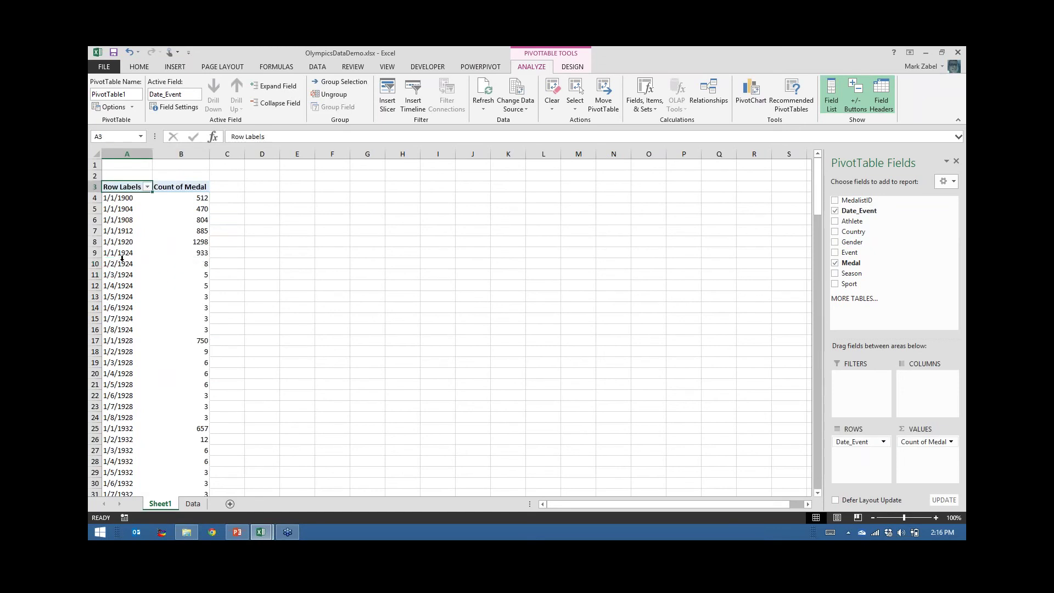
click(121, 263)
mouse_move(121, 264)
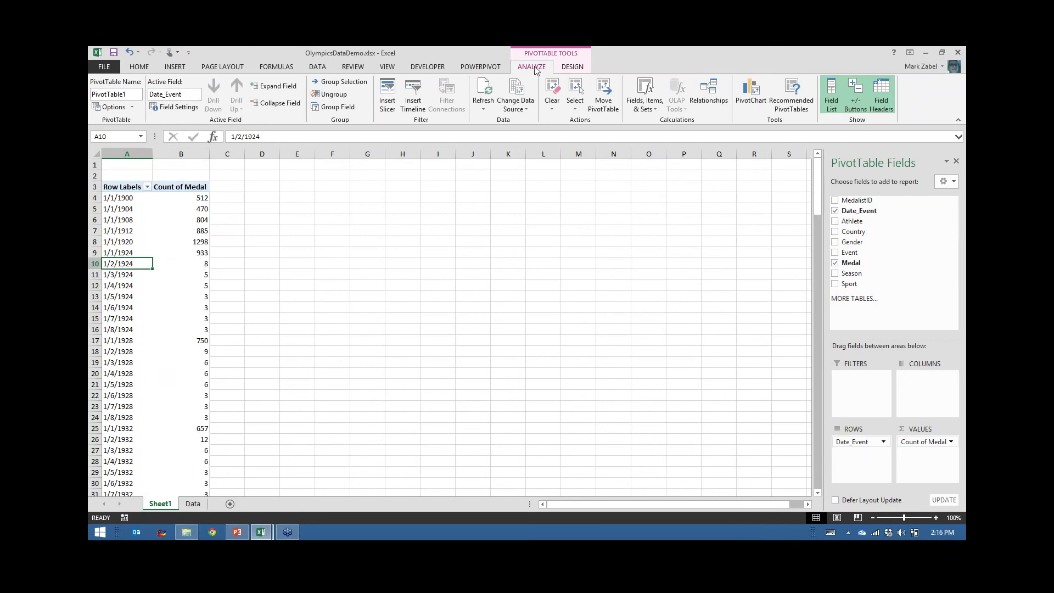
- Group the PivotTable's Date_Event rows by Years only, without Months, and check the combined 1924 entry
click(125, 242)
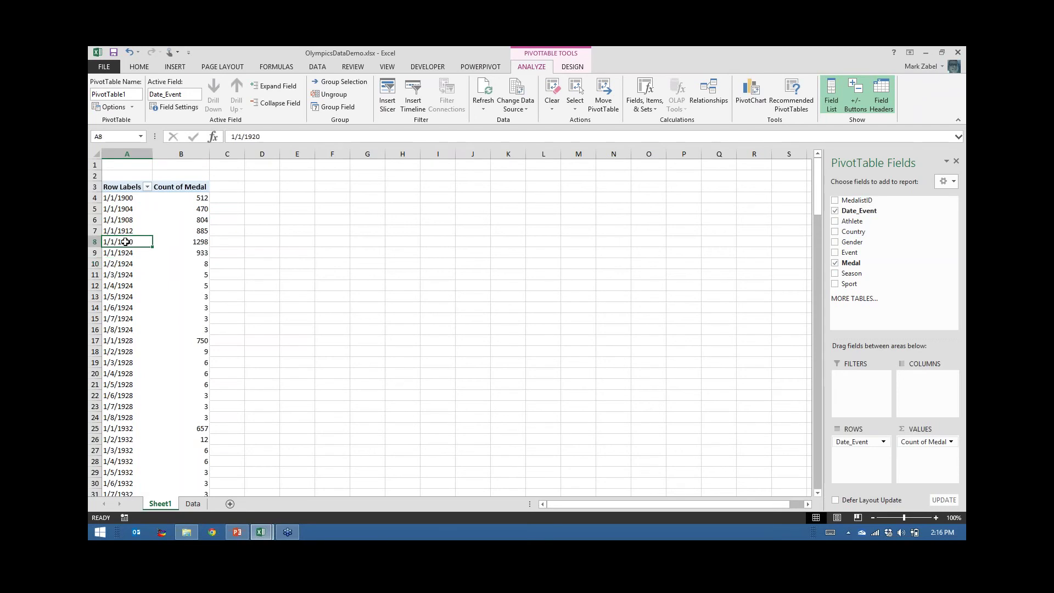
click(565, 71)
click(542, 70)
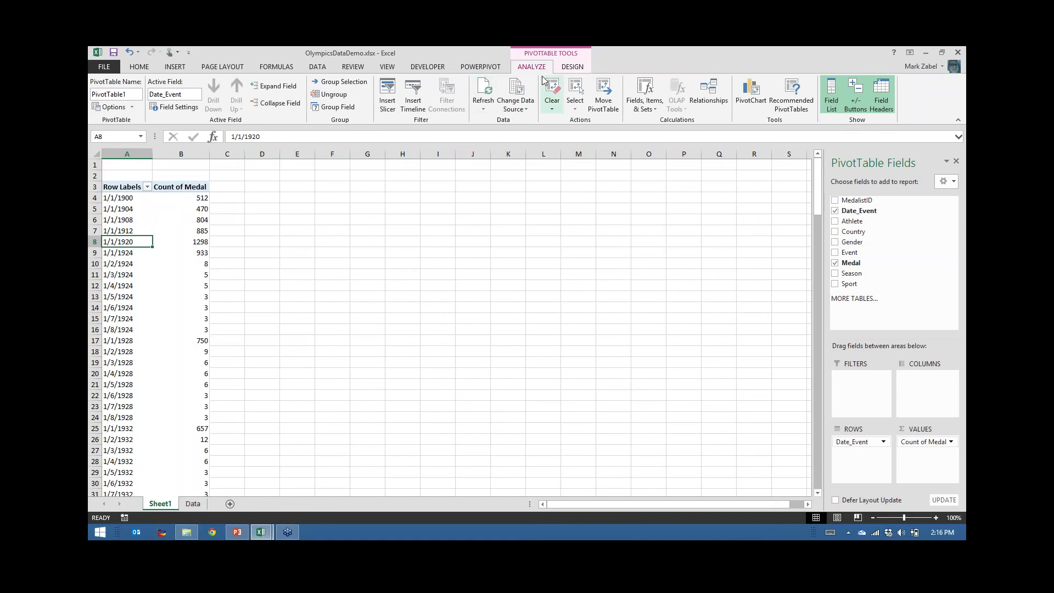
click(332, 108)
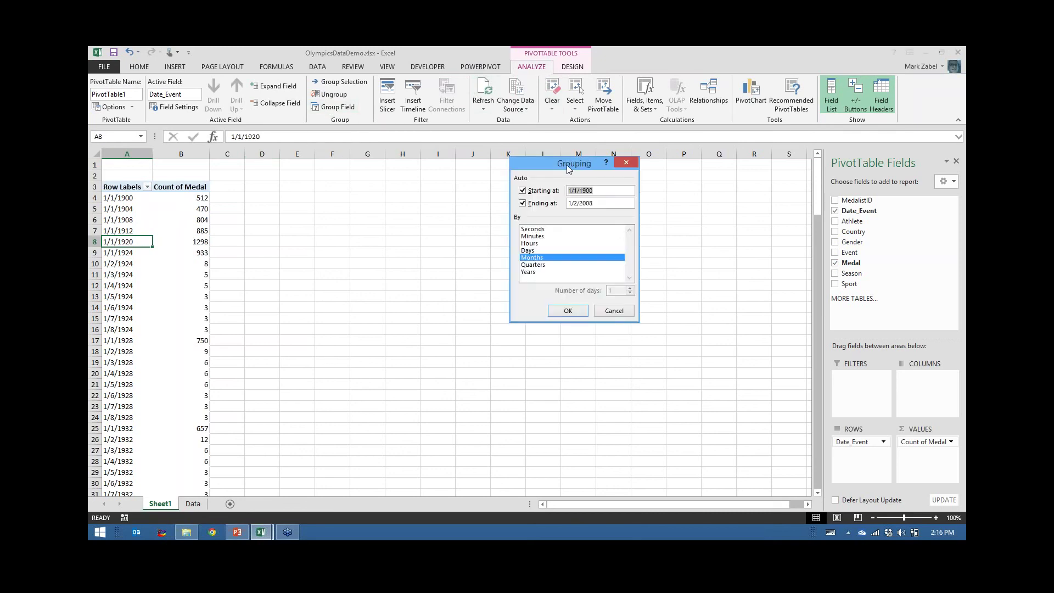
drag(561, 167, 526, 187)
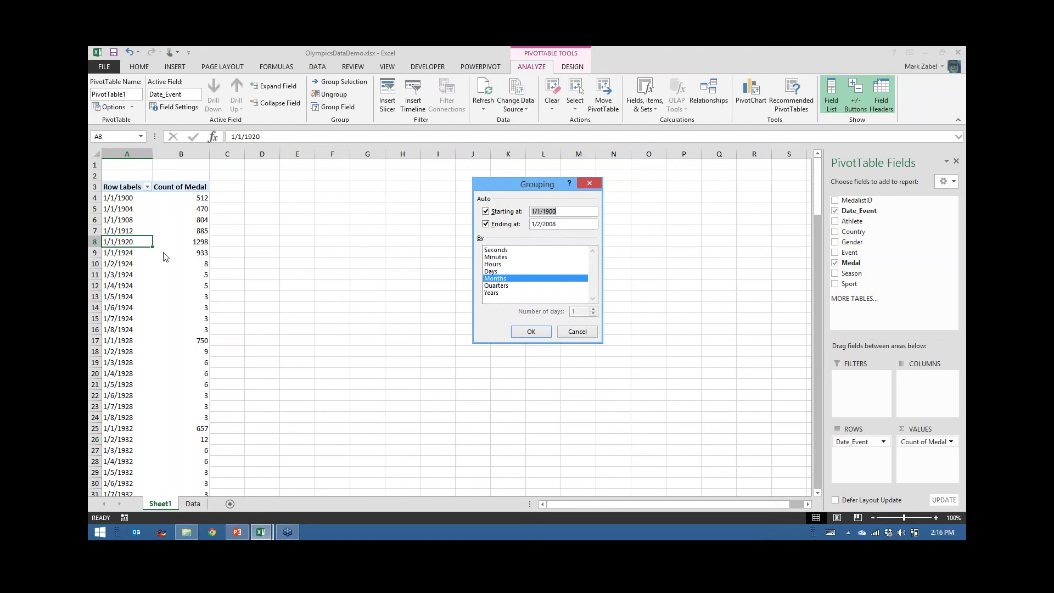
click(500, 279)
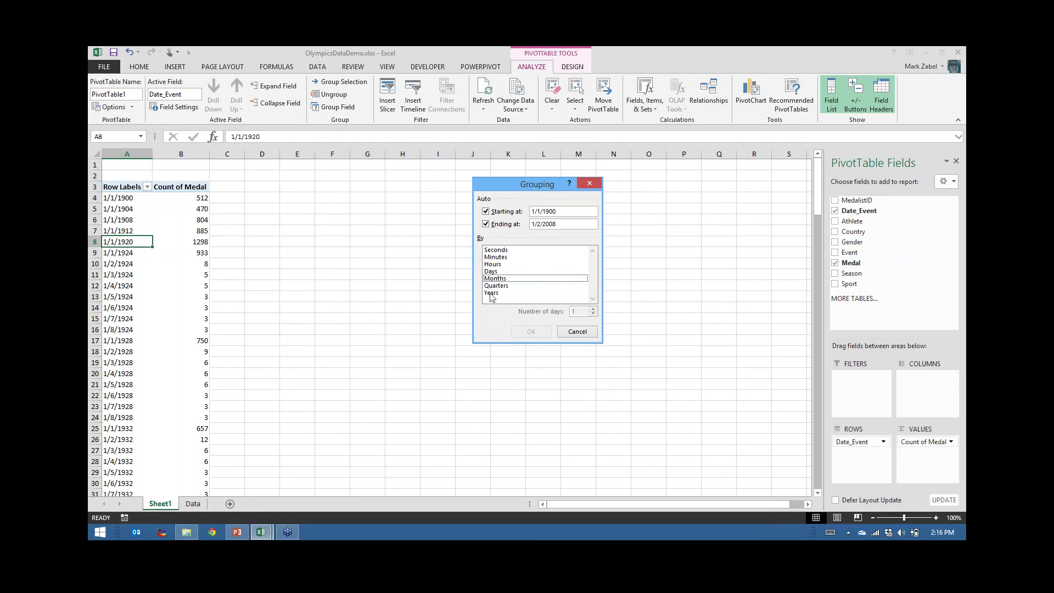
click(493, 294)
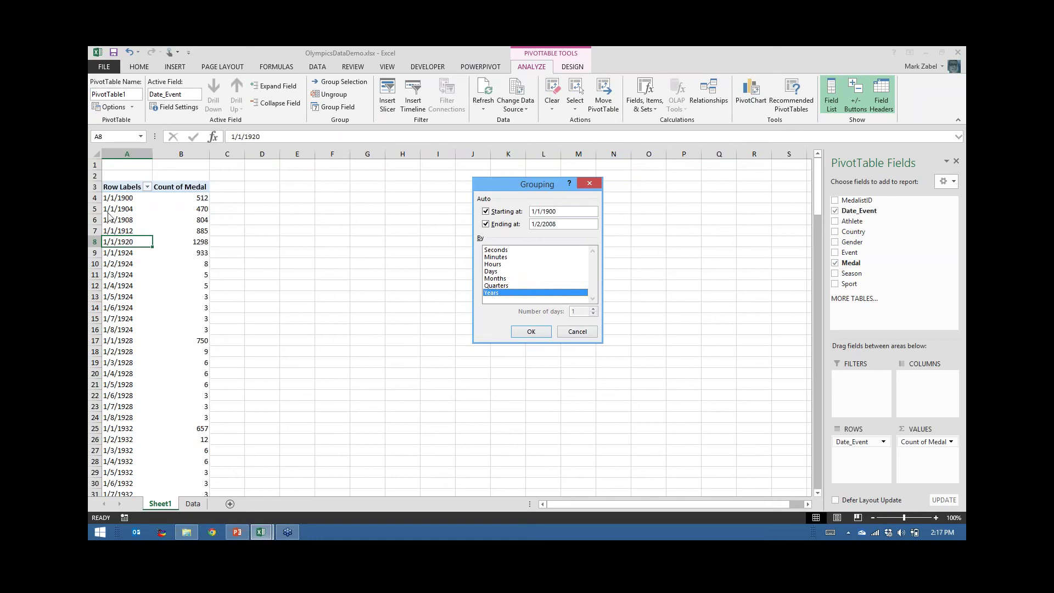
click(530, 332)
click(113, 253)
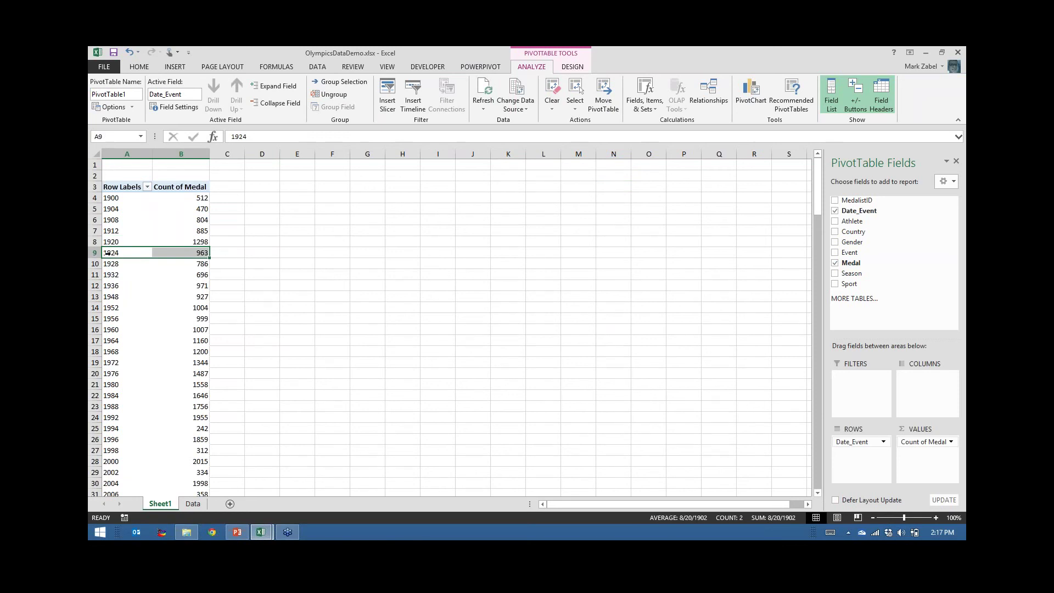
click(129, 254)
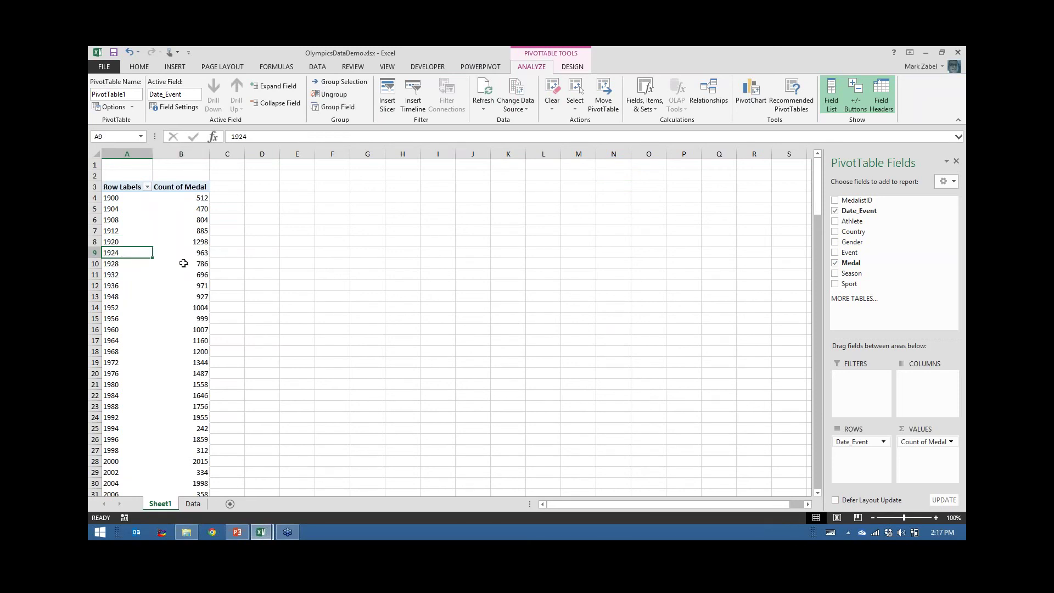
click(190, 252)
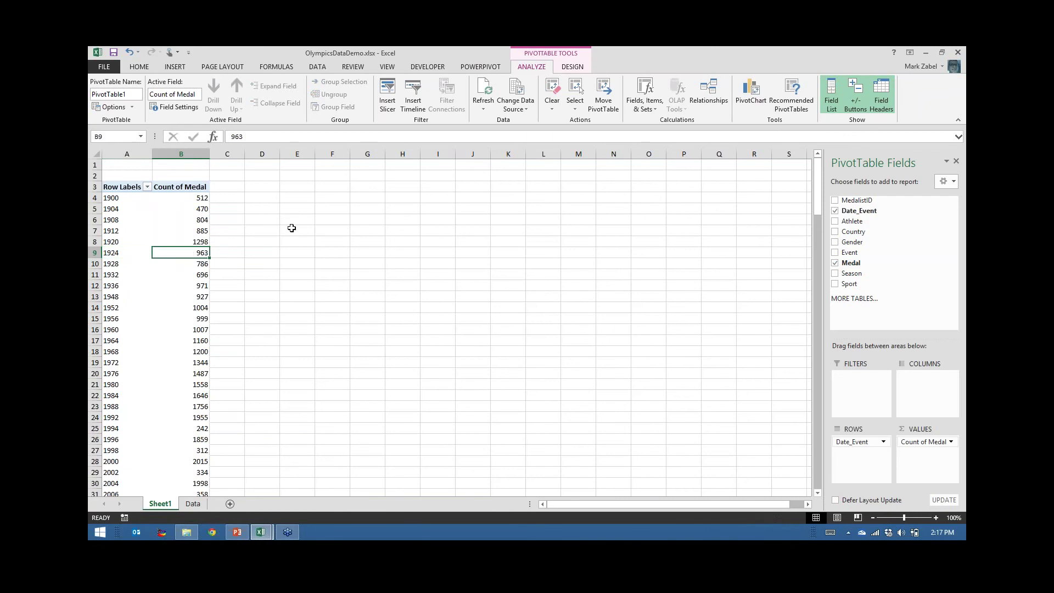
- Insert a Line with Markers PivotChart based on the yearly medal count PivotTable
click(116, 209)
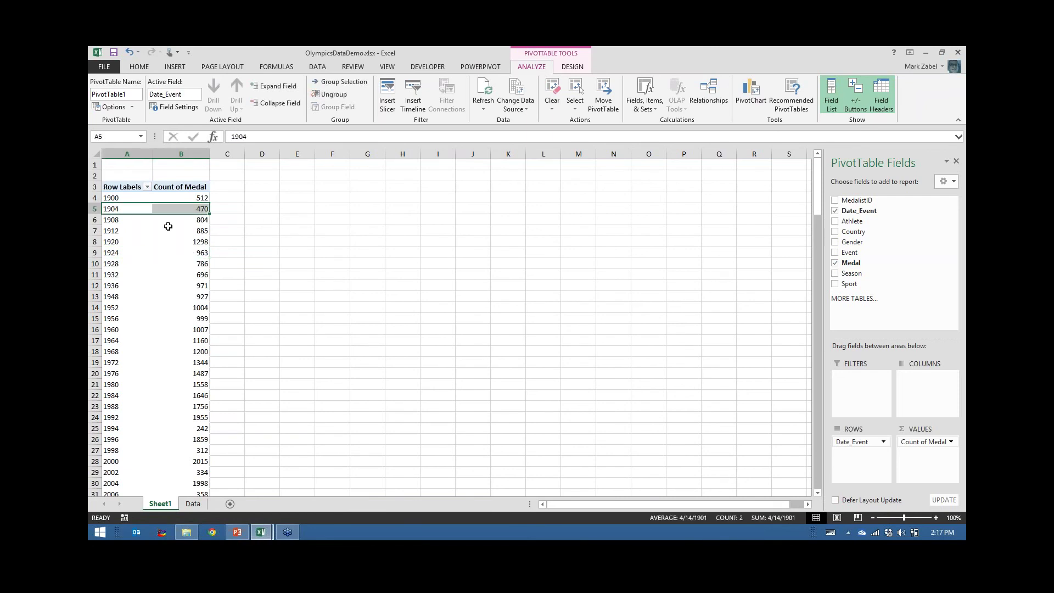
click(130, 208)
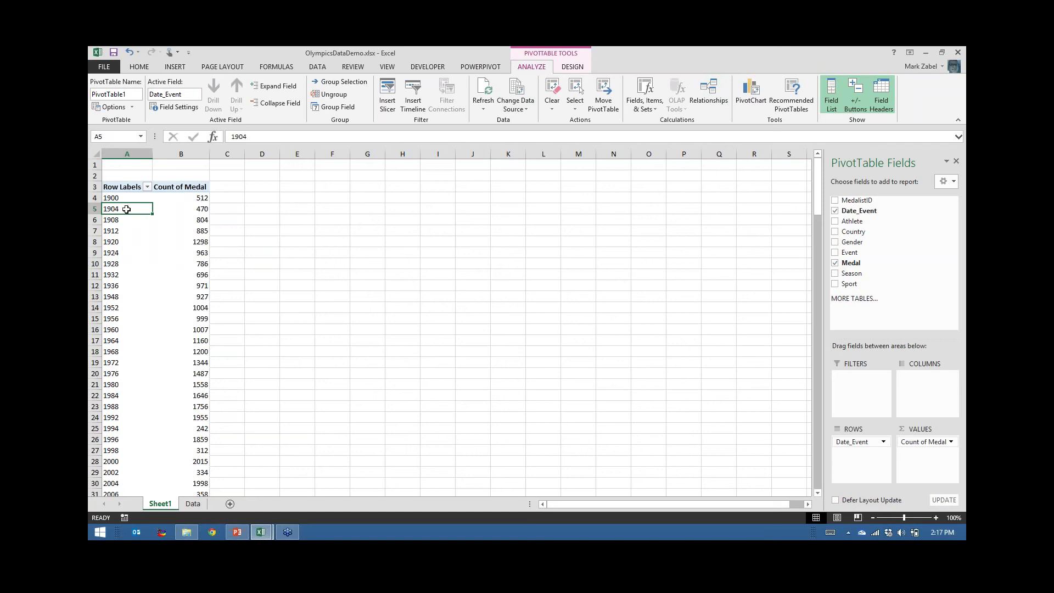
click(755, 89)
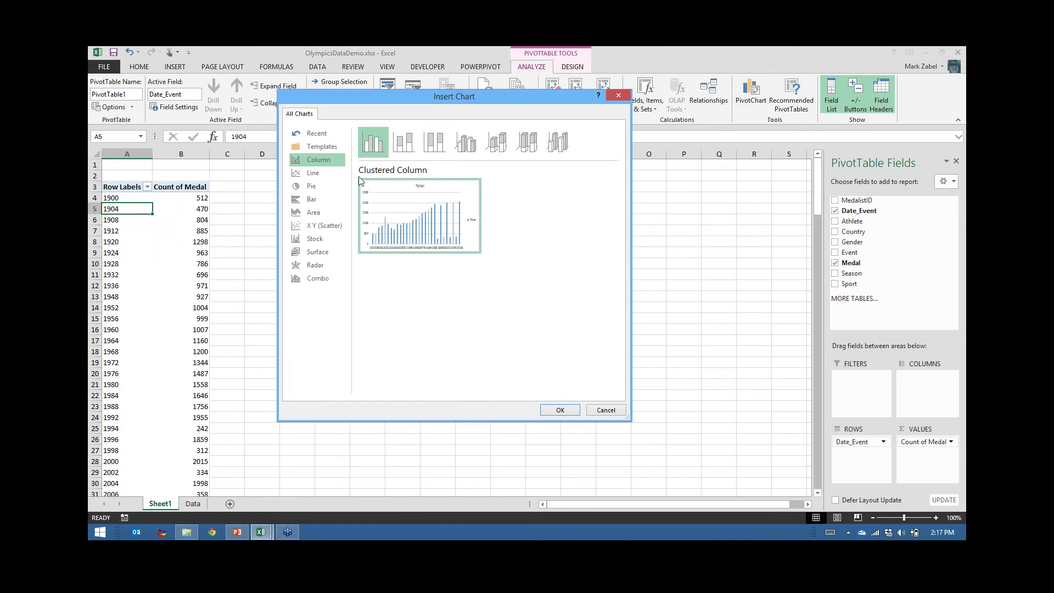
click(311, 174)
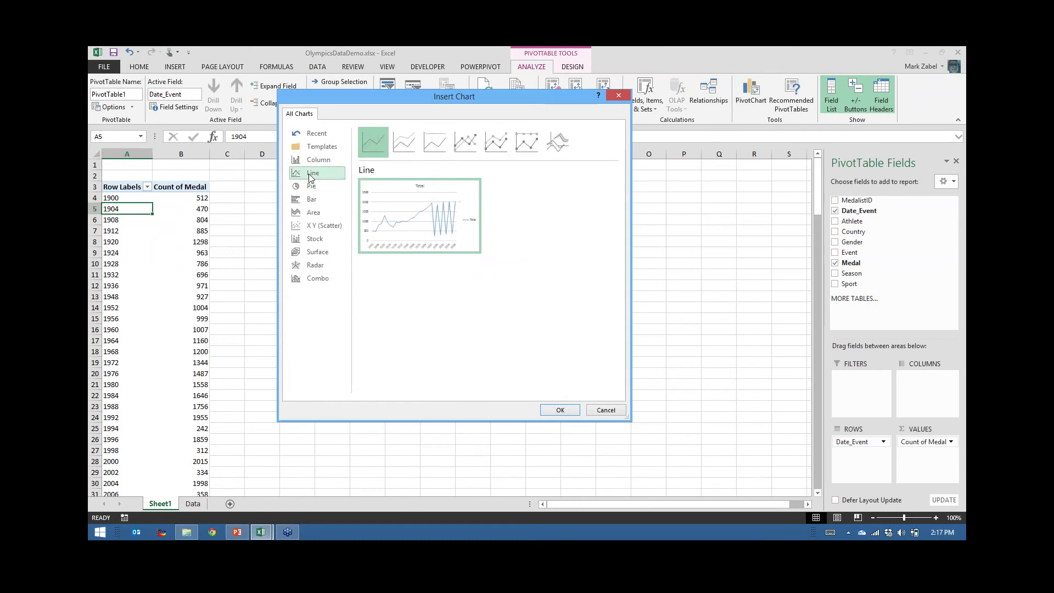
click(470, 143)
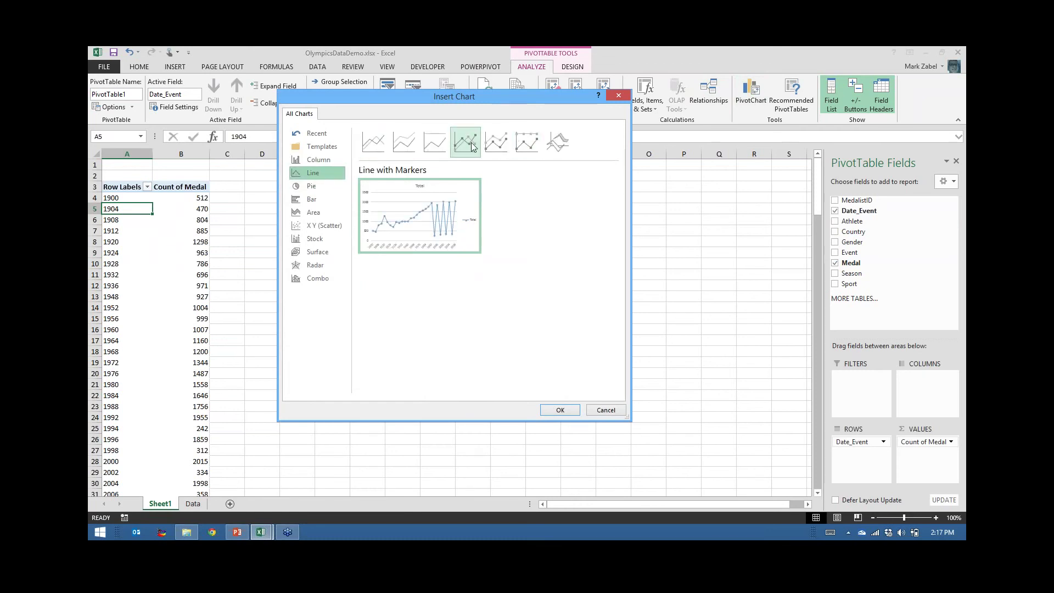
click(560, 410)
- Place the PivotChart beside the PivotTable, starting at column D, and resize it to about 3.1" high by 5.51" wide
mouse_move(487, 271)
mouse_down()
mouse_move(386, 195)
mouse_move(406, 191)
mouse_up()
drag(505, 341, 568, 381)
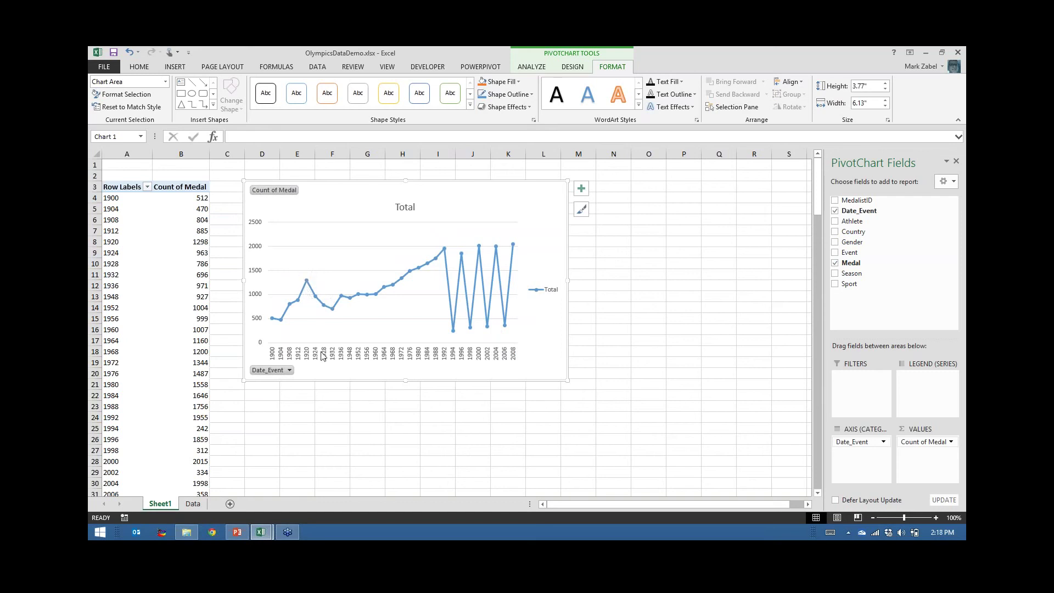
drag(569, 379, 669, 400)
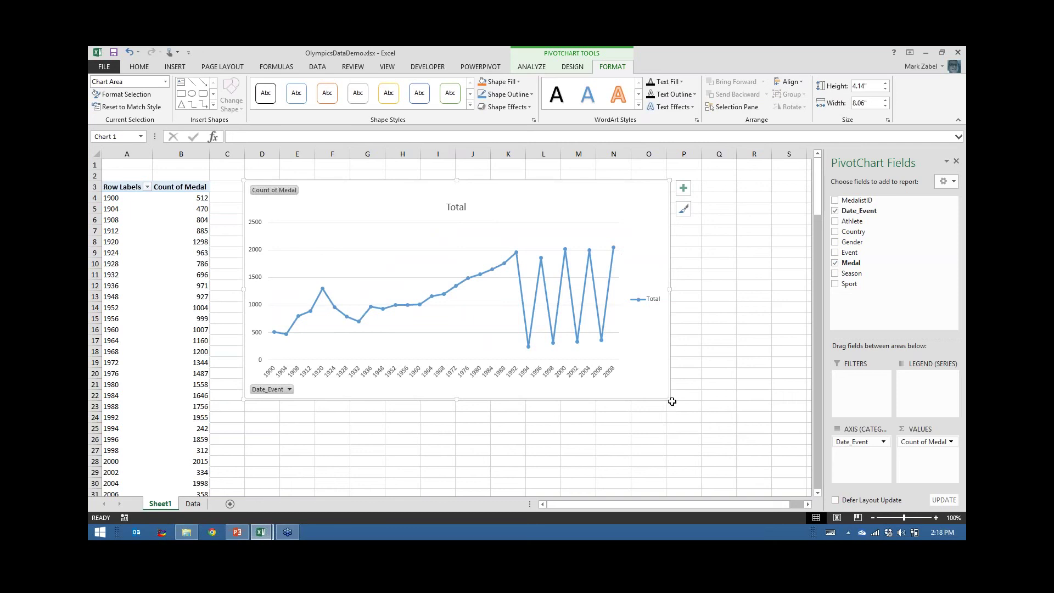
drag(669, 399, 536, 345)
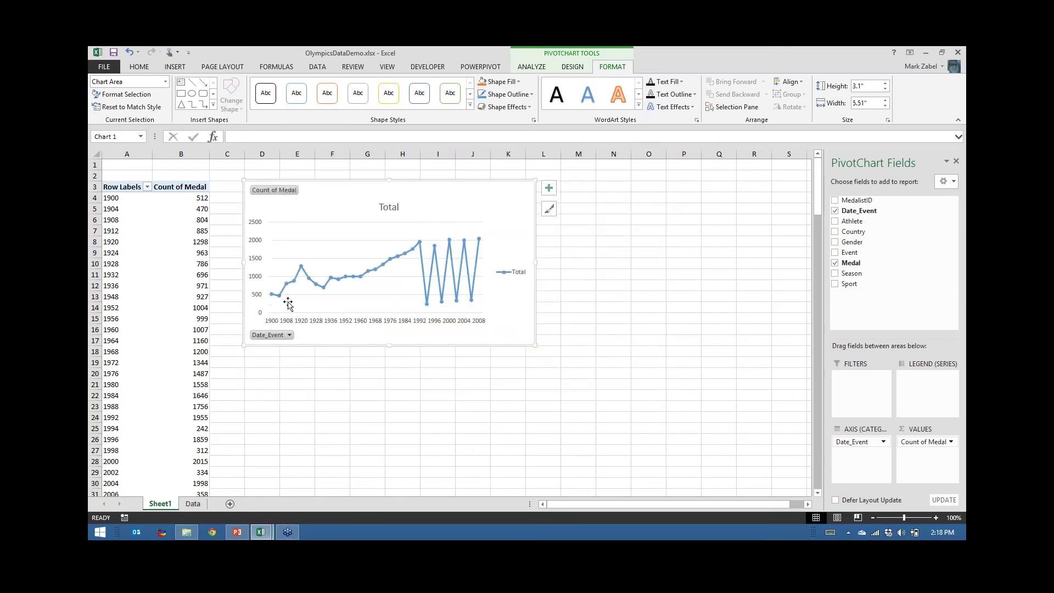
- Rename the PivotTable's row label header in cell A3 to Year_Medal
click(135, 225)
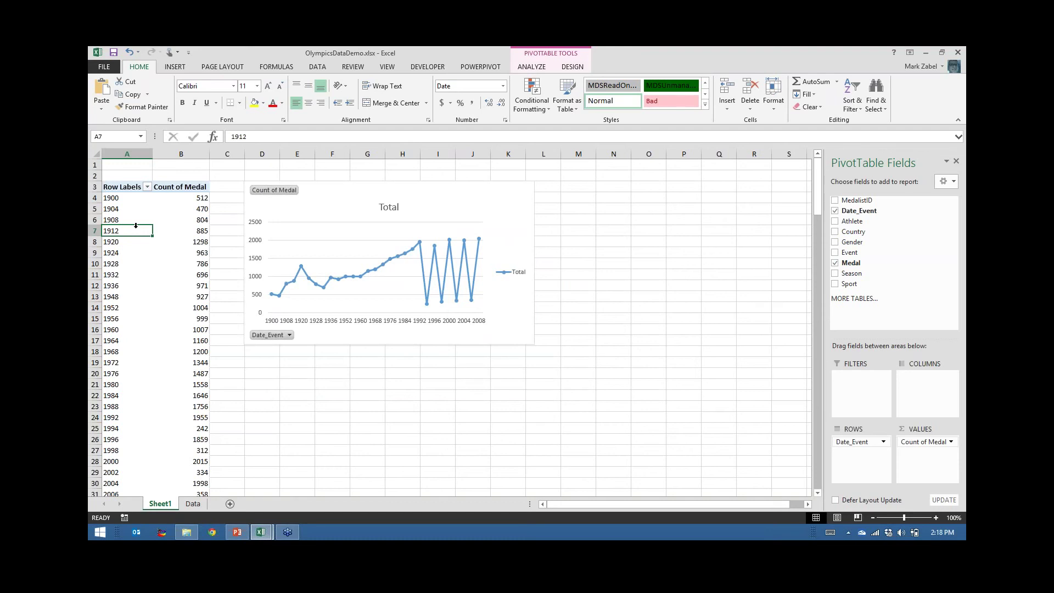
click(119, 187)
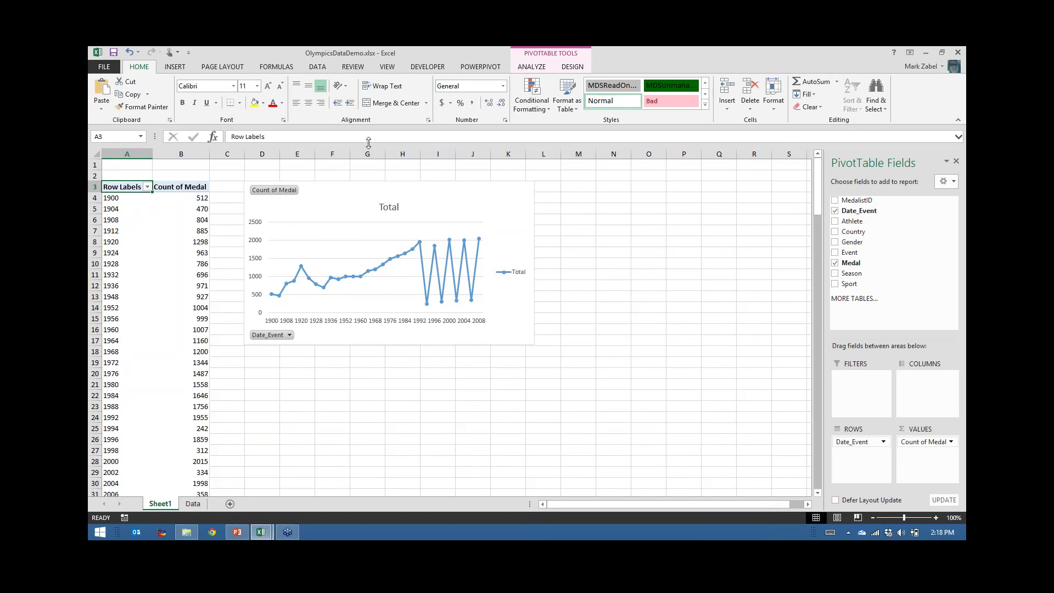
text(Year)
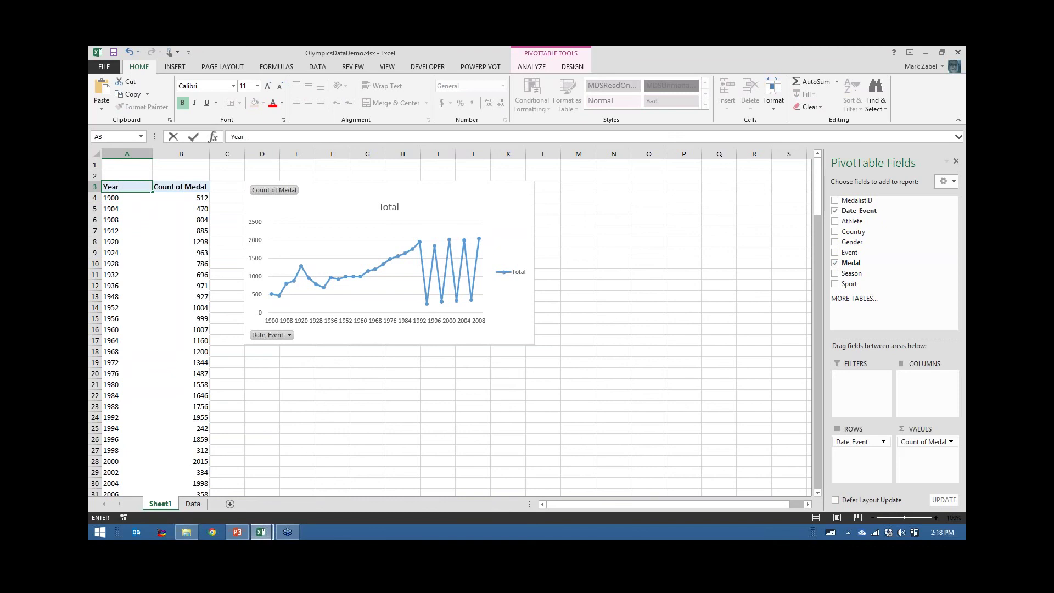
text(_Medal)
key(Return)
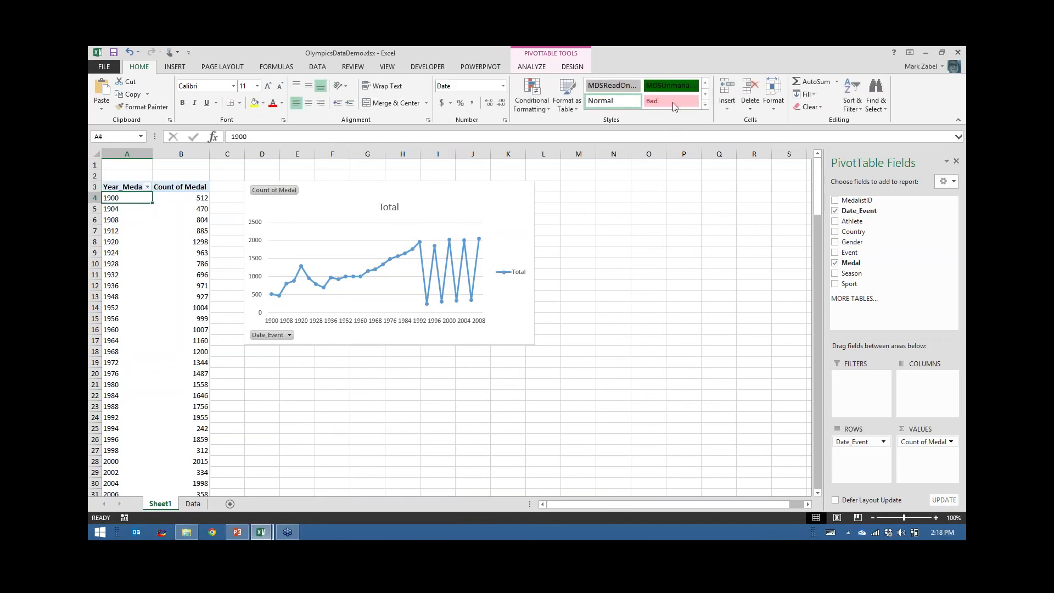
- Name the yearly medal PivotTable YearPivot
click(530, 67)
click(114, 94)
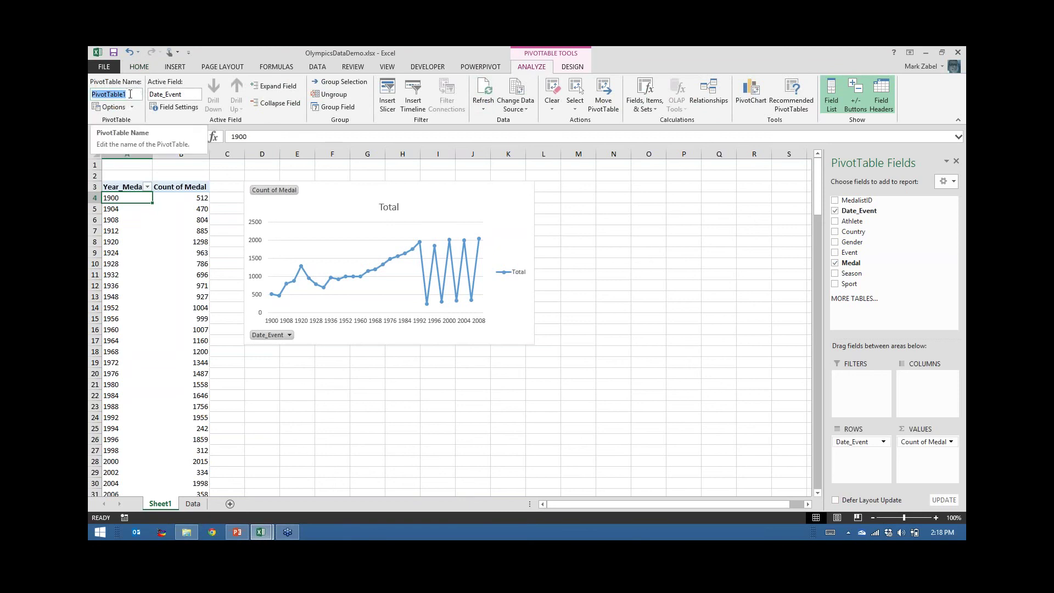
text(U)
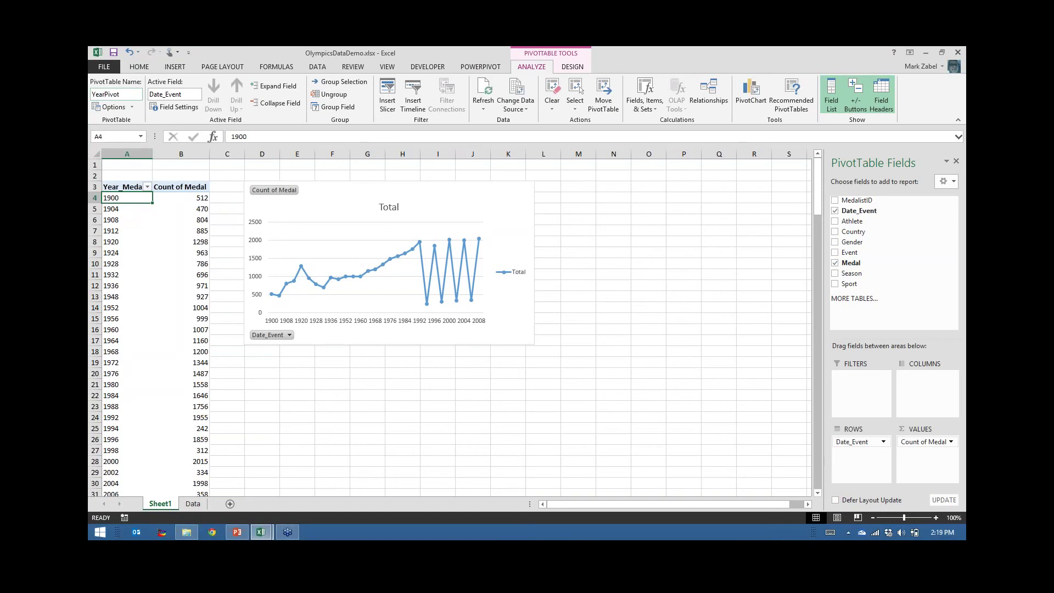
click(138, 200)
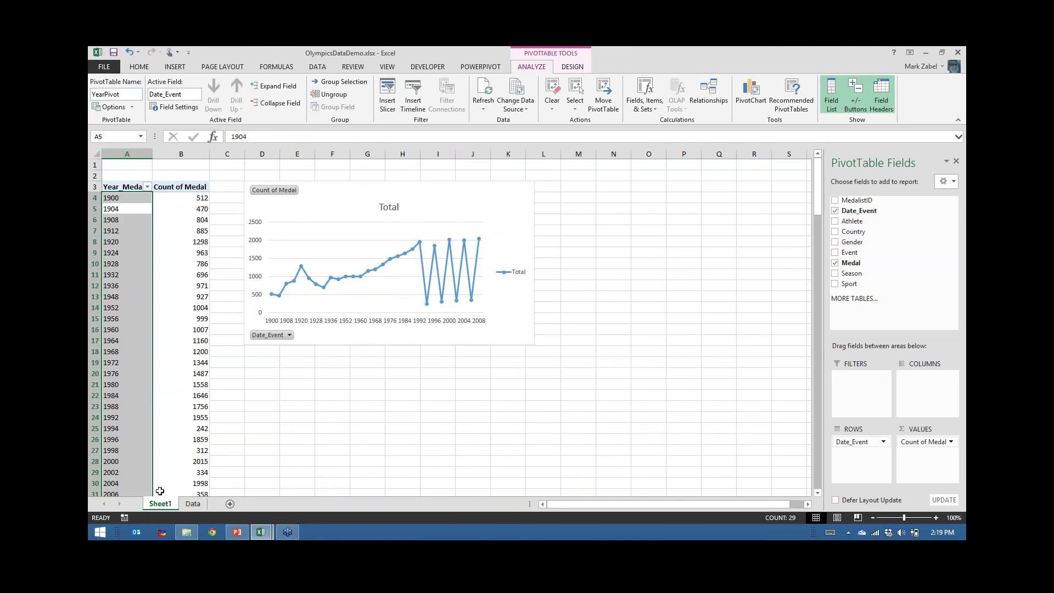
- Create a second PivotTable from Table1 on the Data sheet, placed in the existing worksheet at Sheet1!$S$4
click(194, 505)
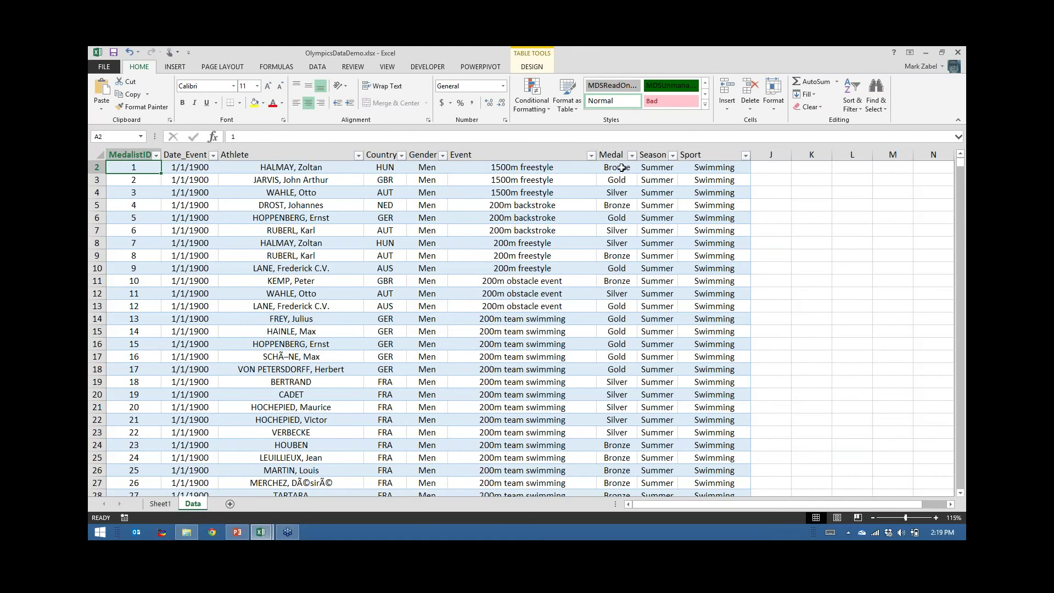
click(175, 67)
click(106, 92)
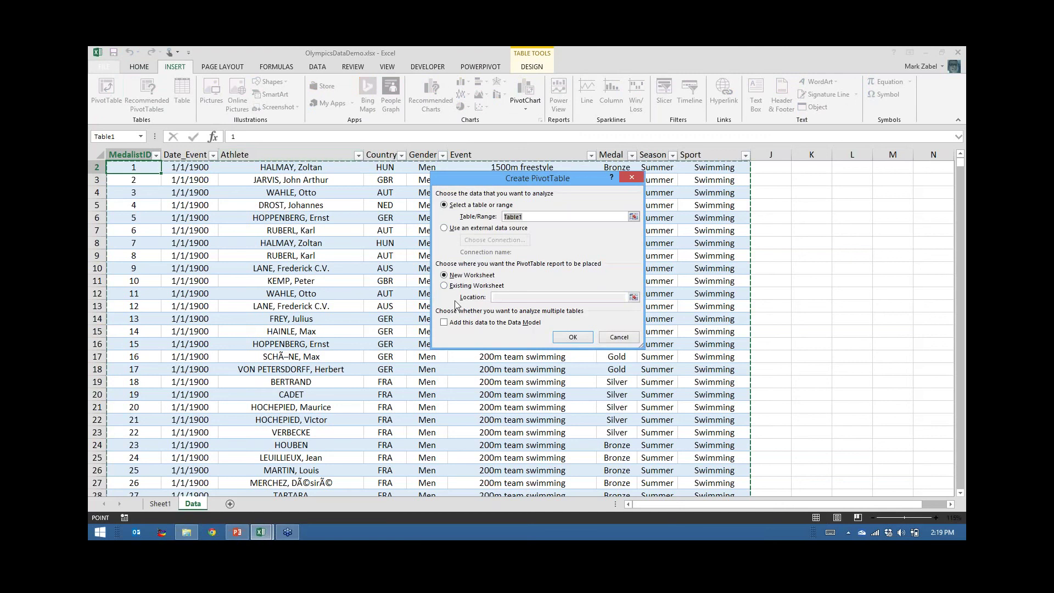
click(444, 286)
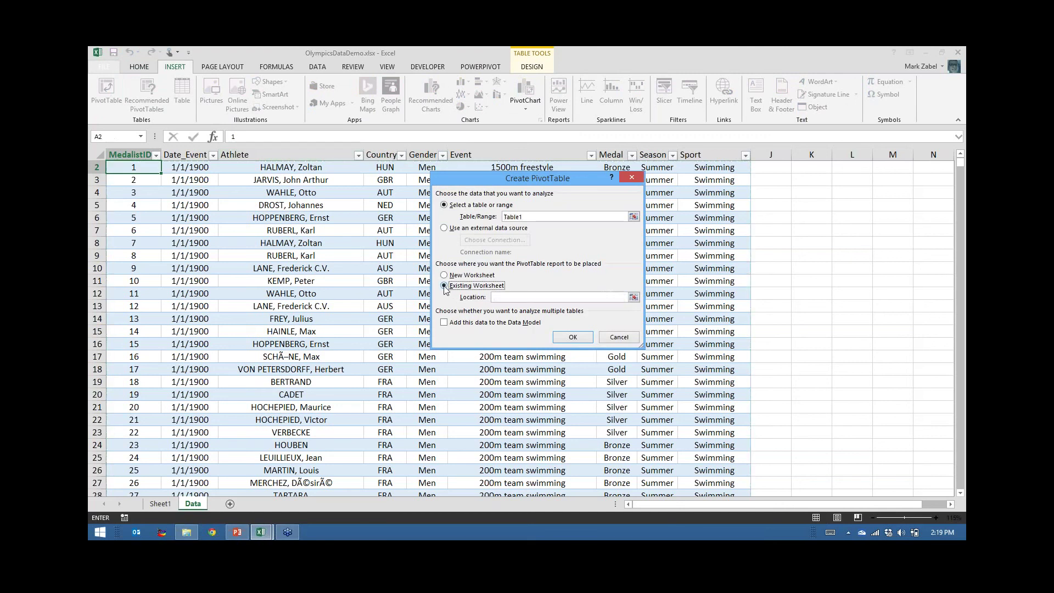
click(507, 298)
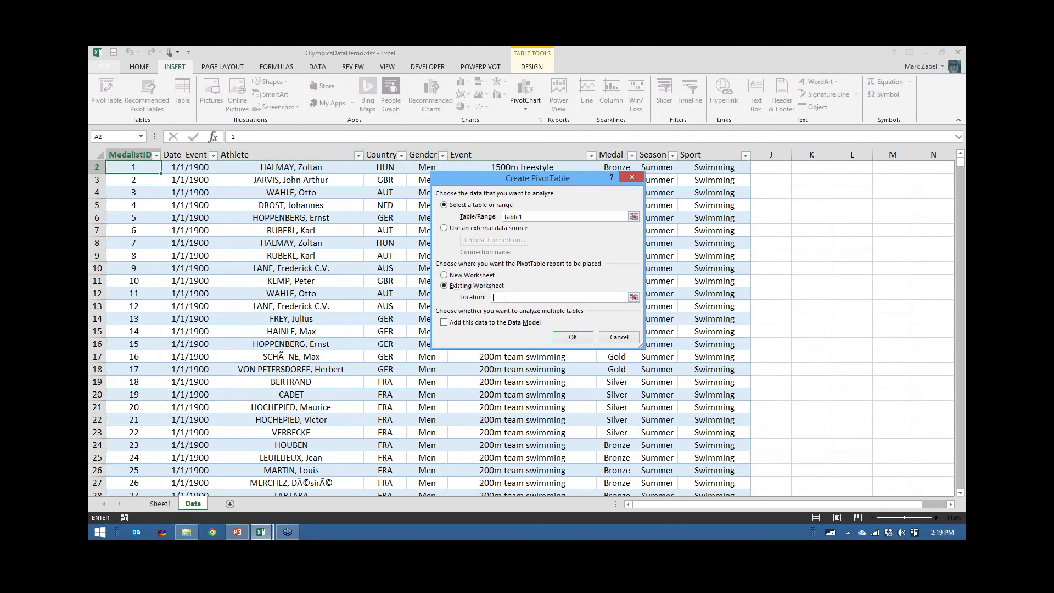
click(160, 504)
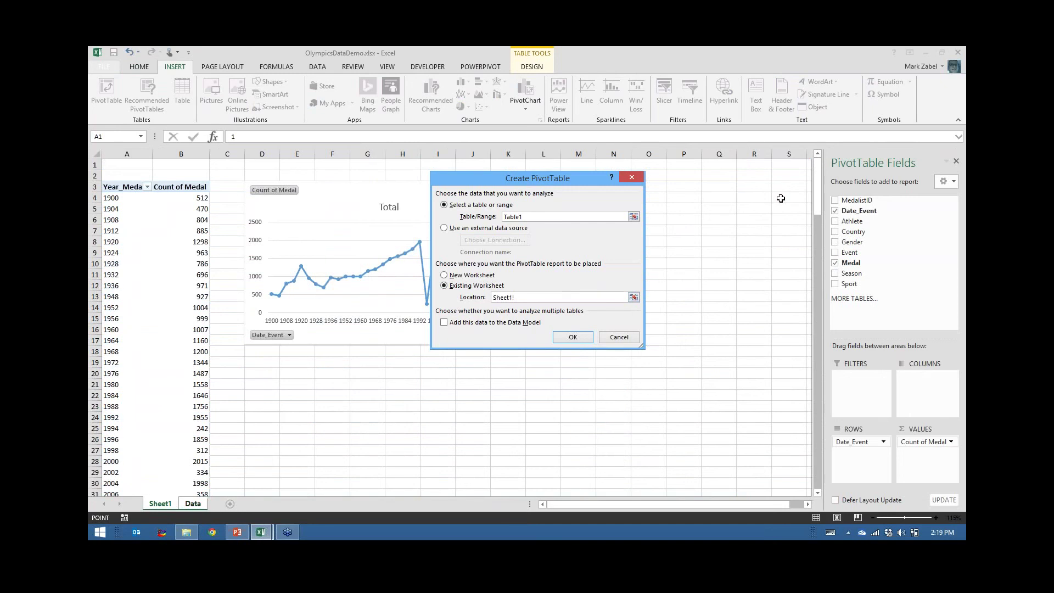
click(781, 198)
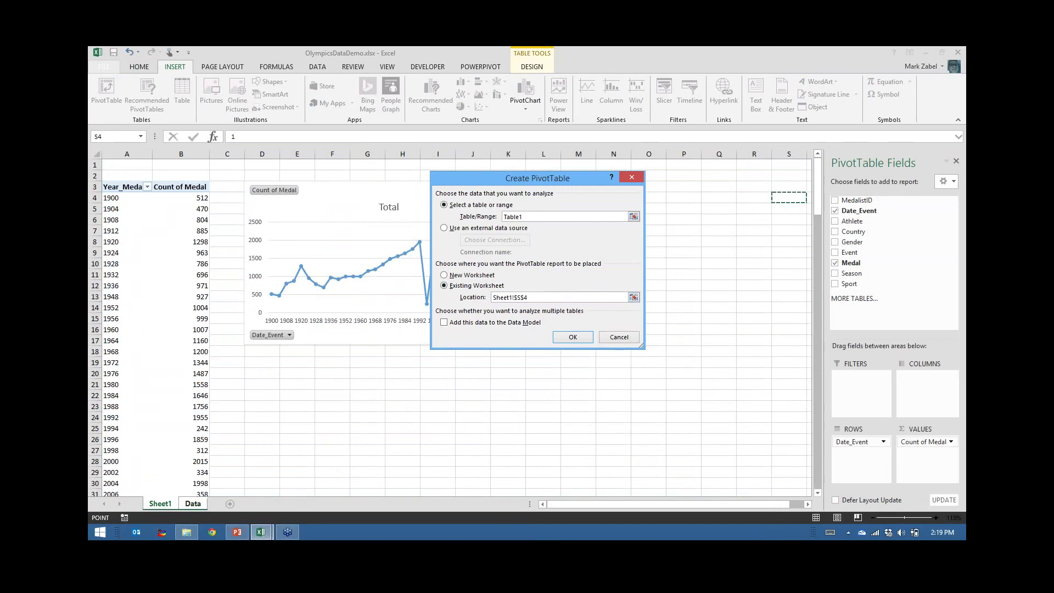
click(573, 337)
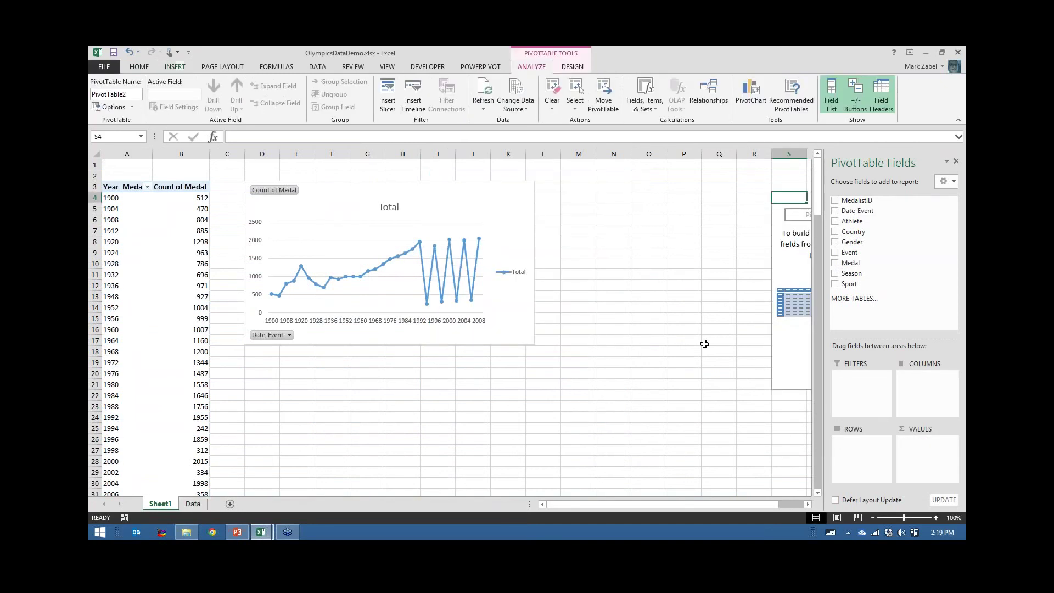
- Set up the new PivotTable with Country as rows and Medal as a count, and rename its row label header to Country
click(807, 505)
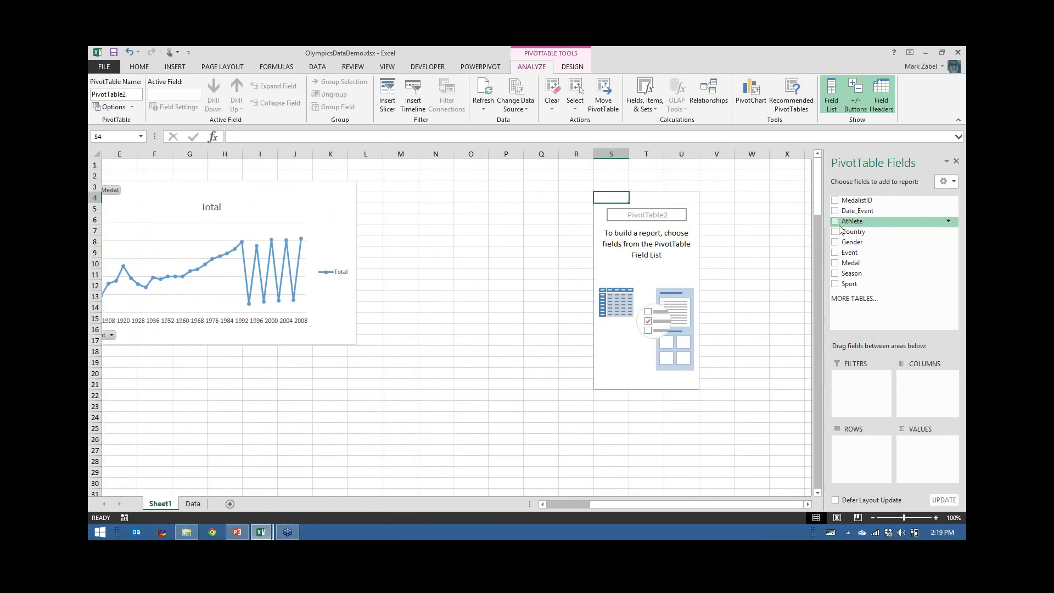
drag(852, 232, 857, 443)
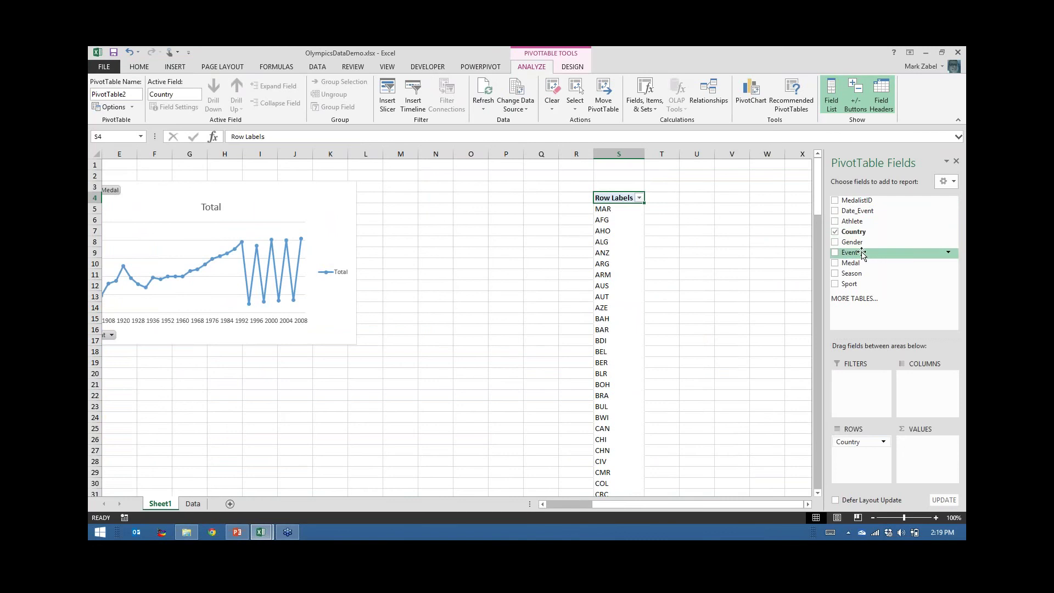
drag(853, 266, 927, 454)
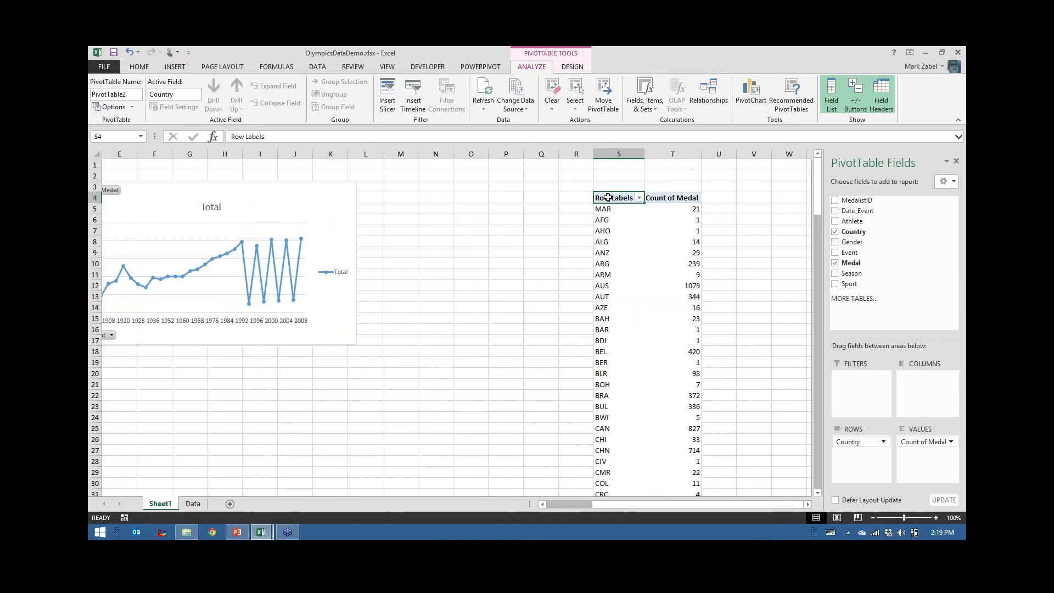
text(Country)
key(Return)
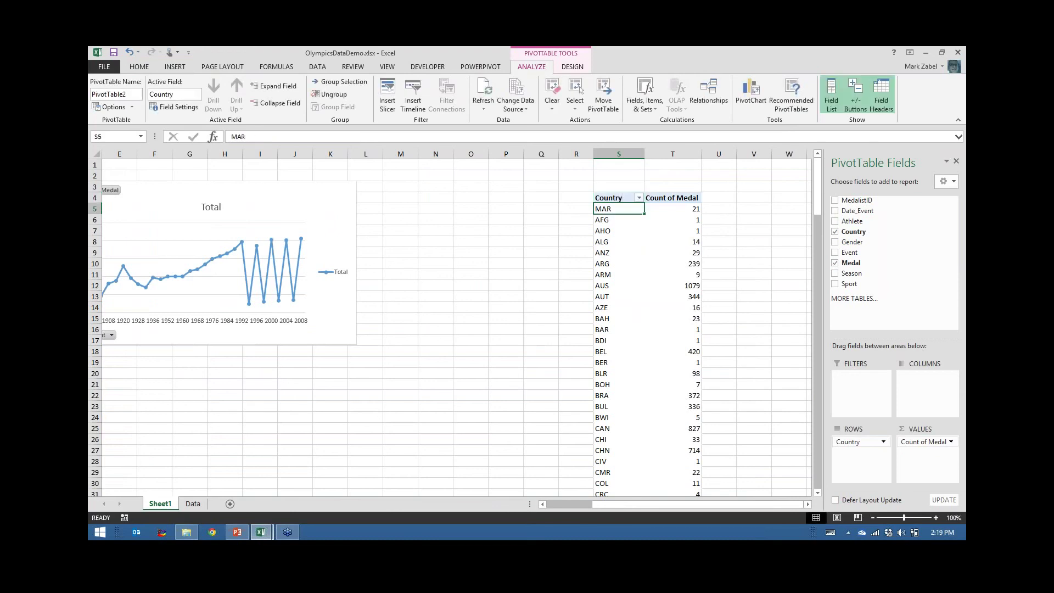
- Name the country medal PivotTable Country
click(609, 198)
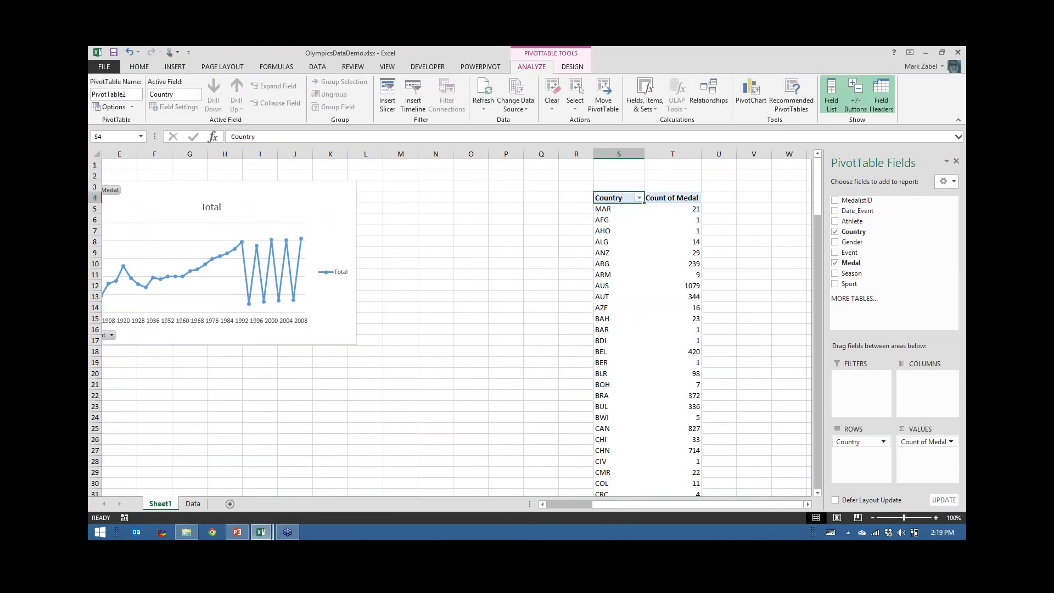
click(134, 94)
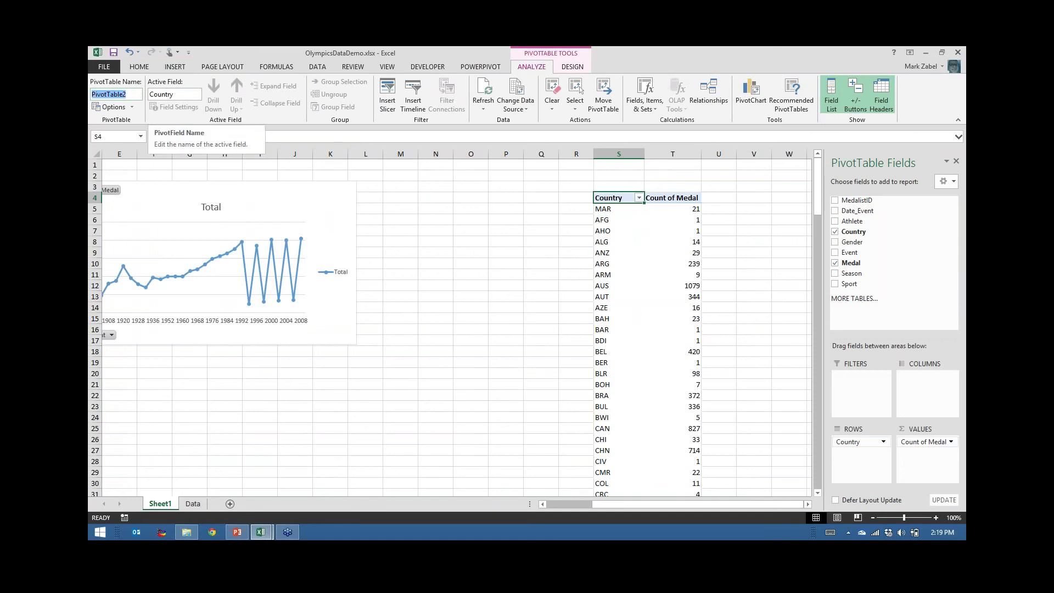
text(cou)
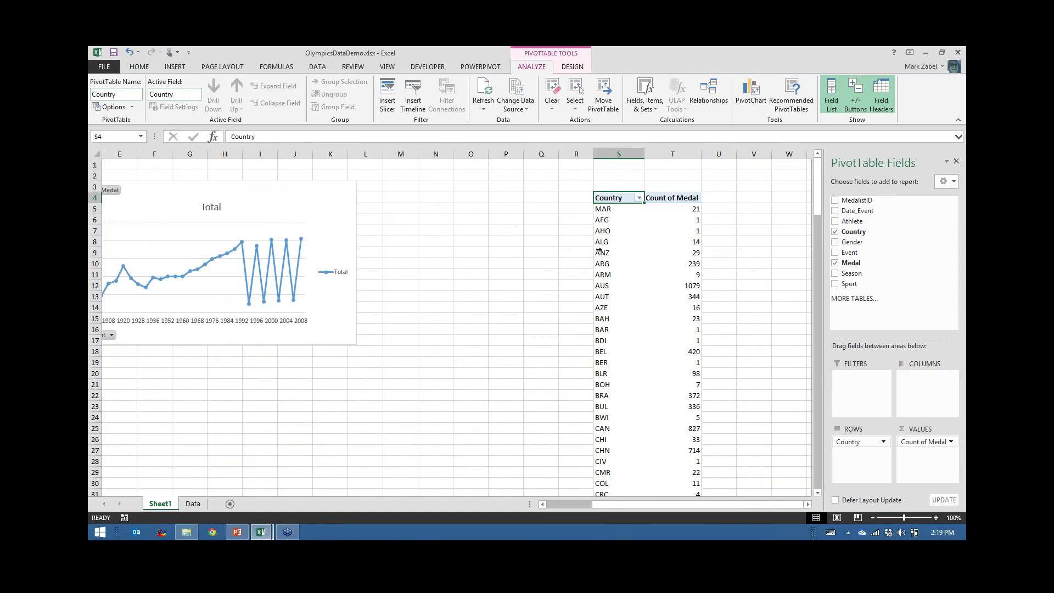
drag(555, 233, 566, 231)
click(607, 198)
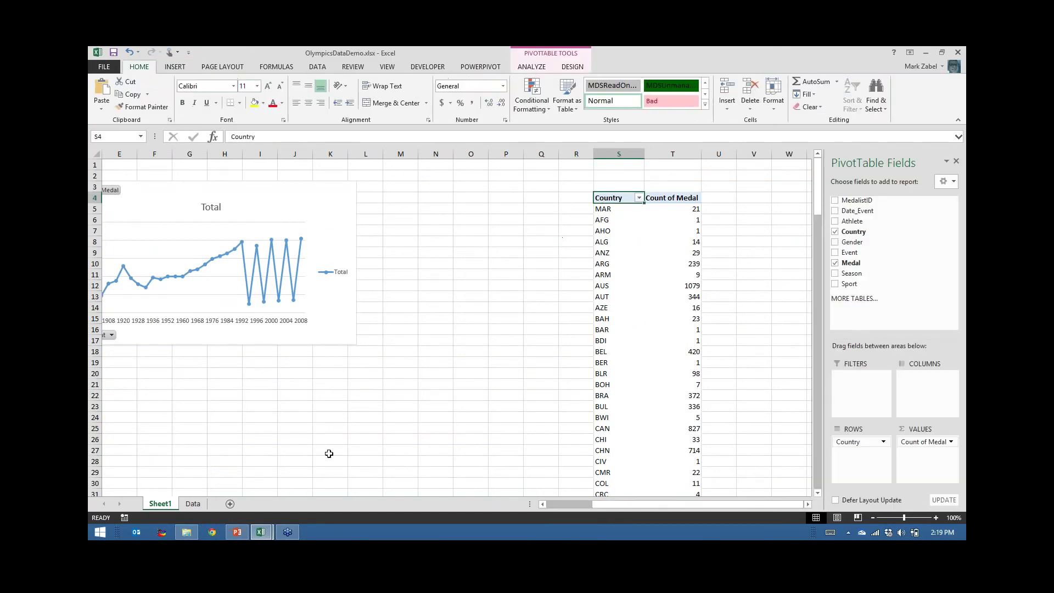
- Create a third PivotTable from Table1 on the Data sheet, placed in the existing worksheet at Sheet1!$Z$4
click(195, 504)
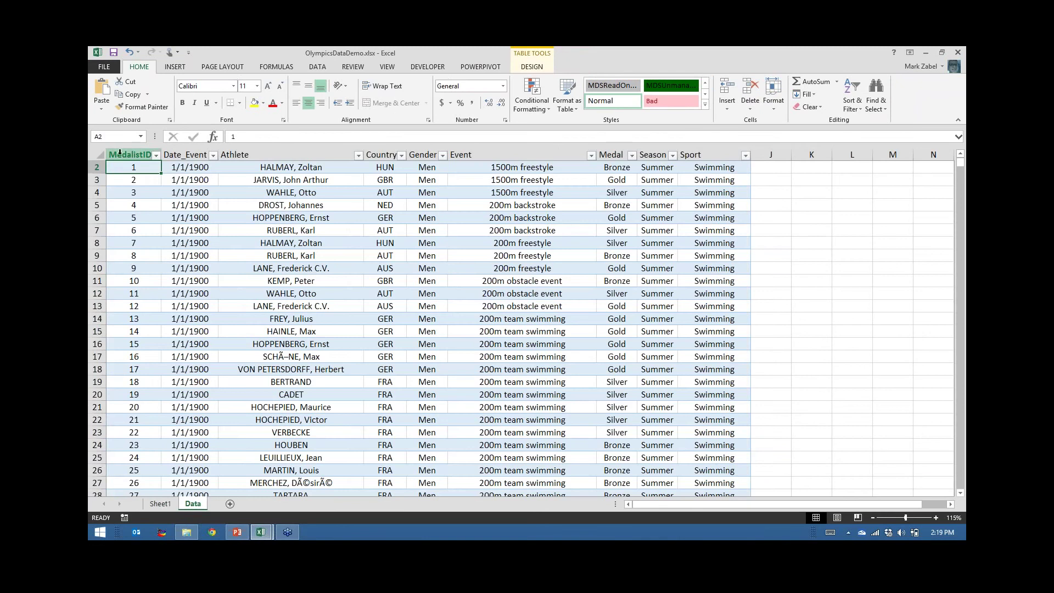
click(120, 152)
click(126, 166)
click(173, 68)
click(106, 94)
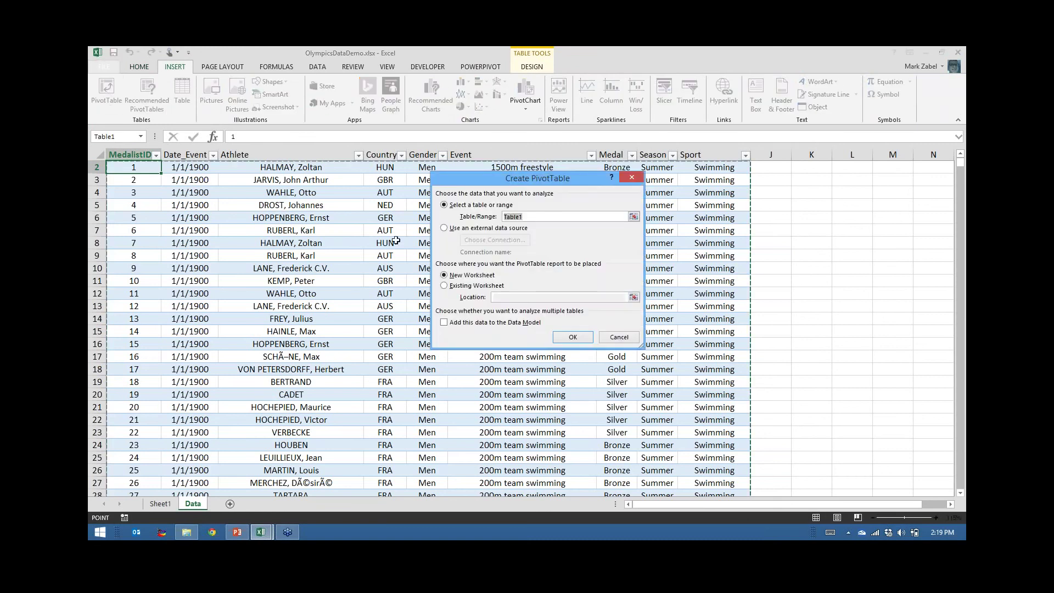
click(446, 286)
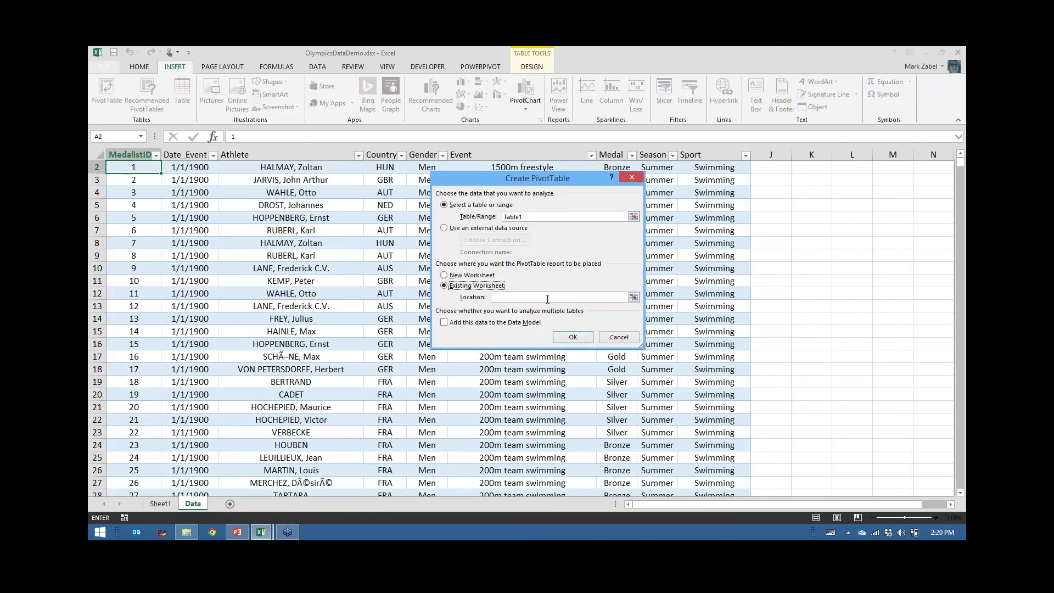
click(163, 504)
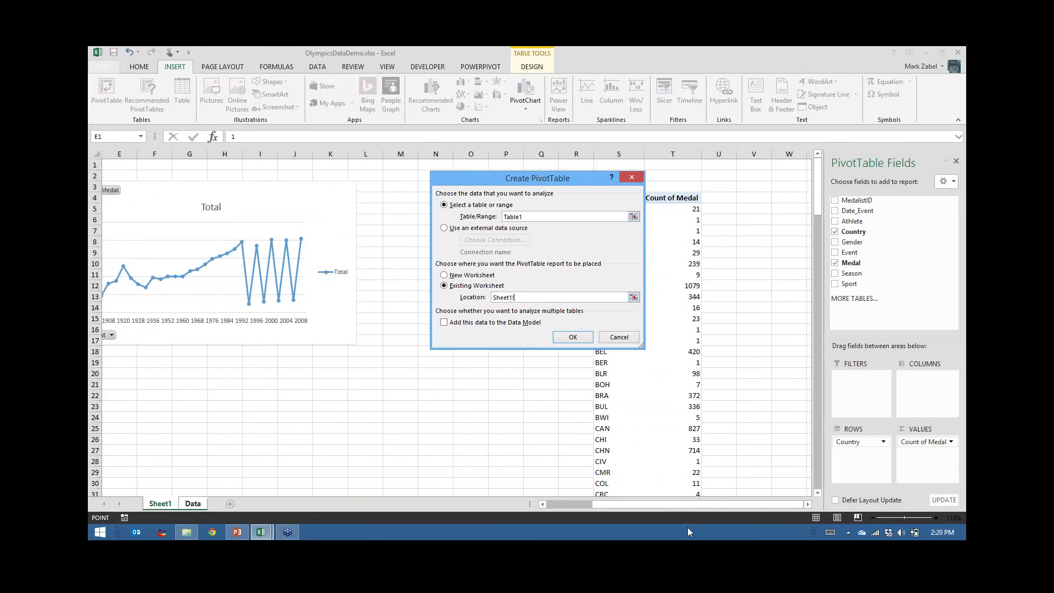
click(808, 504)
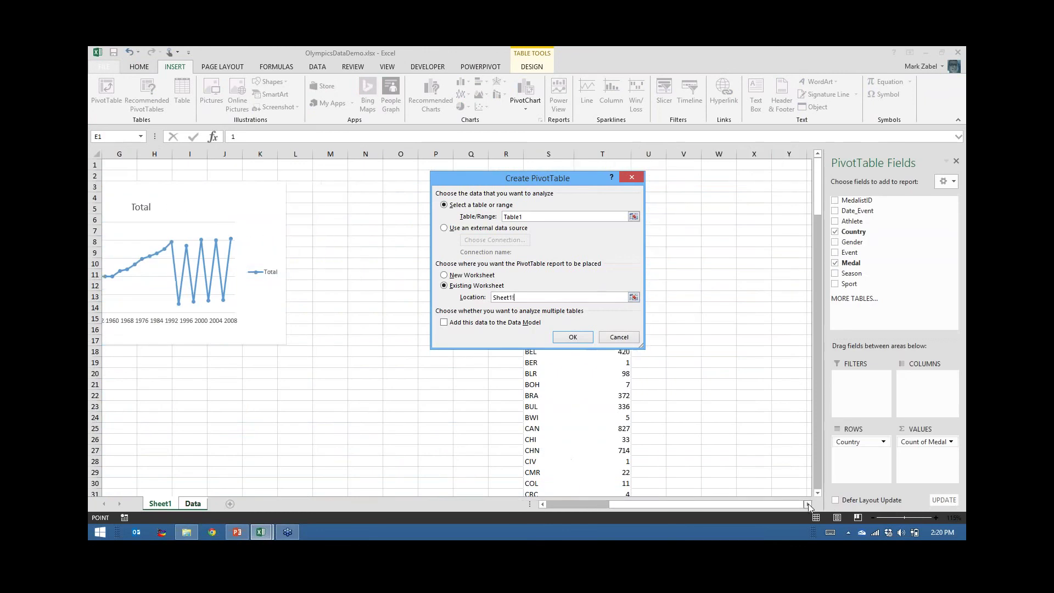
click(706, 200)
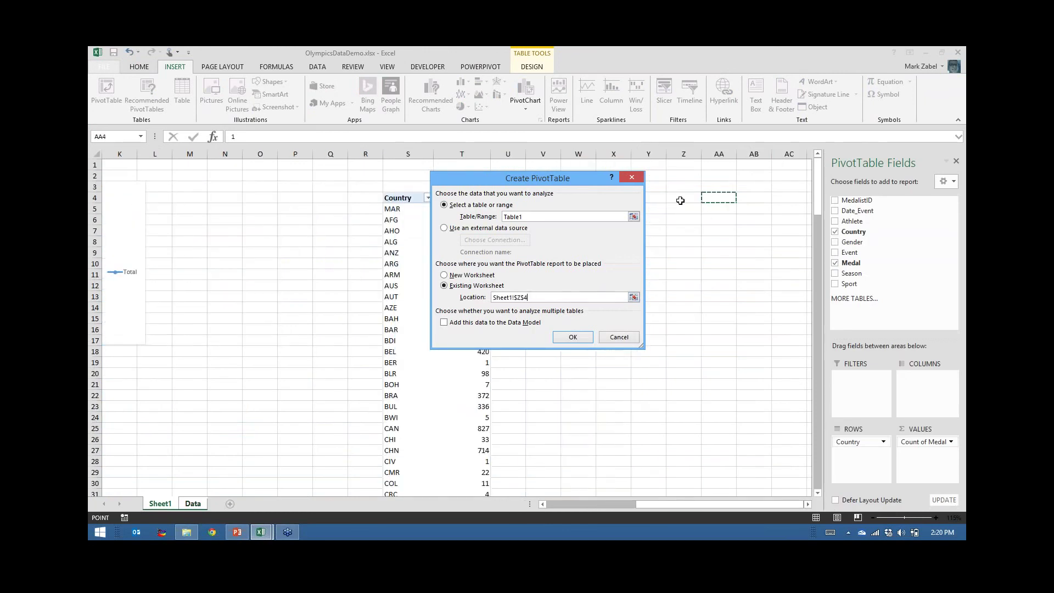
click(681, 200)
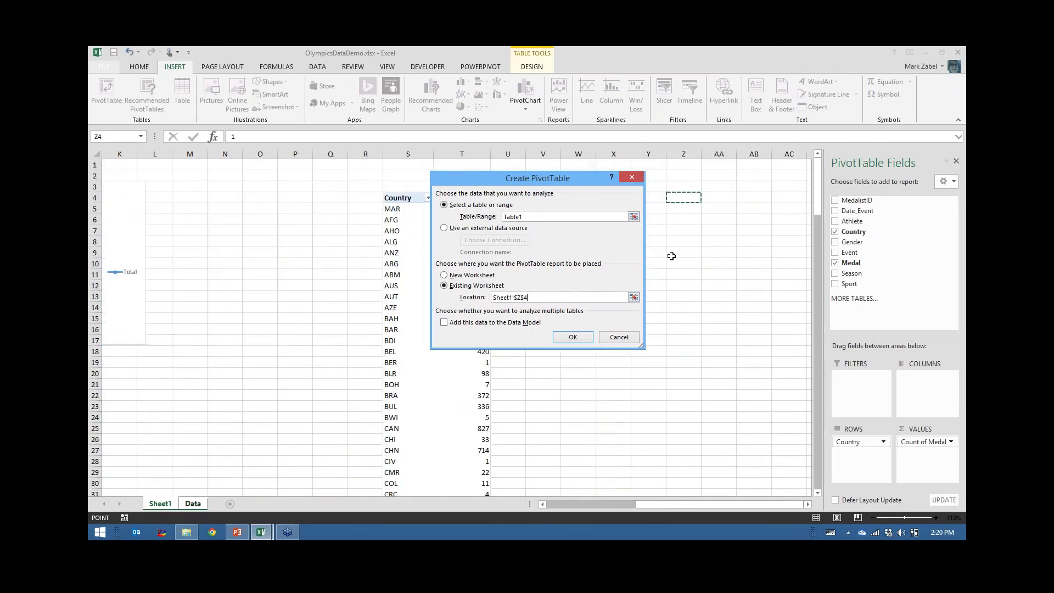
click(571, 338)
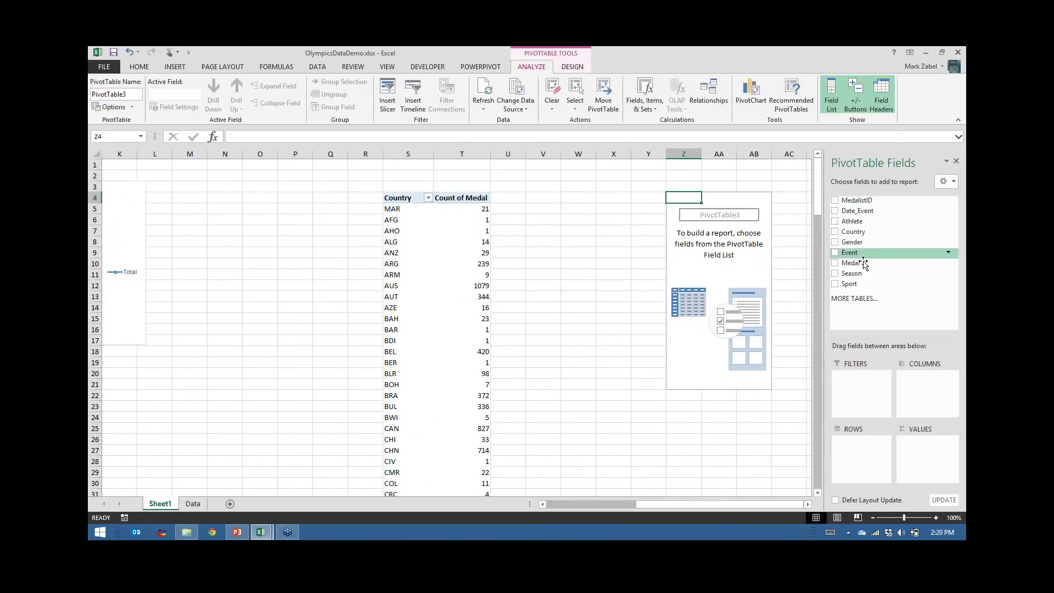
- Set up the new PivotTable with Sport as rows and a count of Medal as values
drag(851, 284, 873, 471)
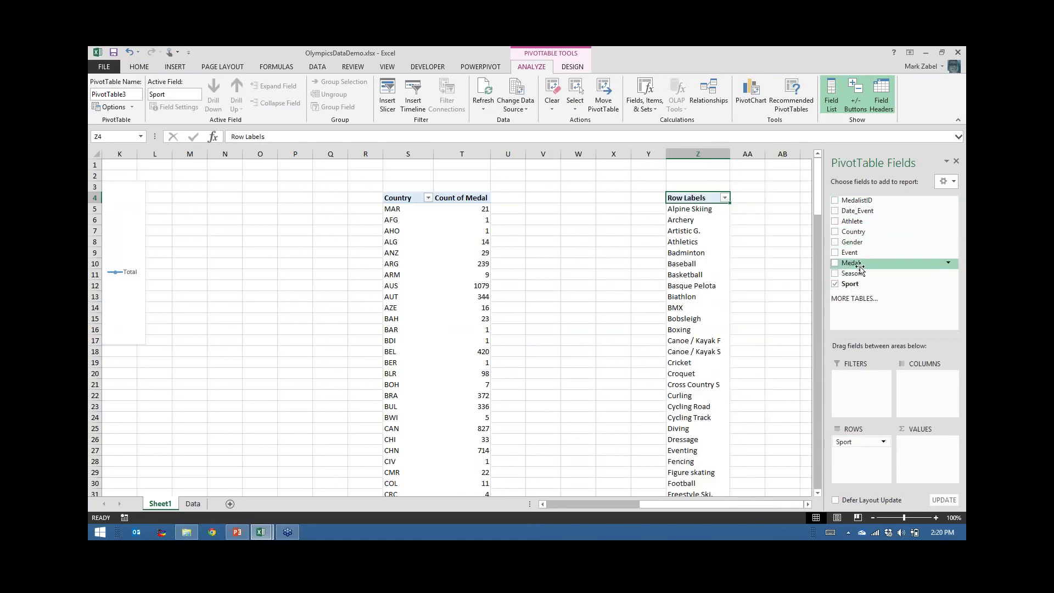
drag(851, 263, 922, 453)
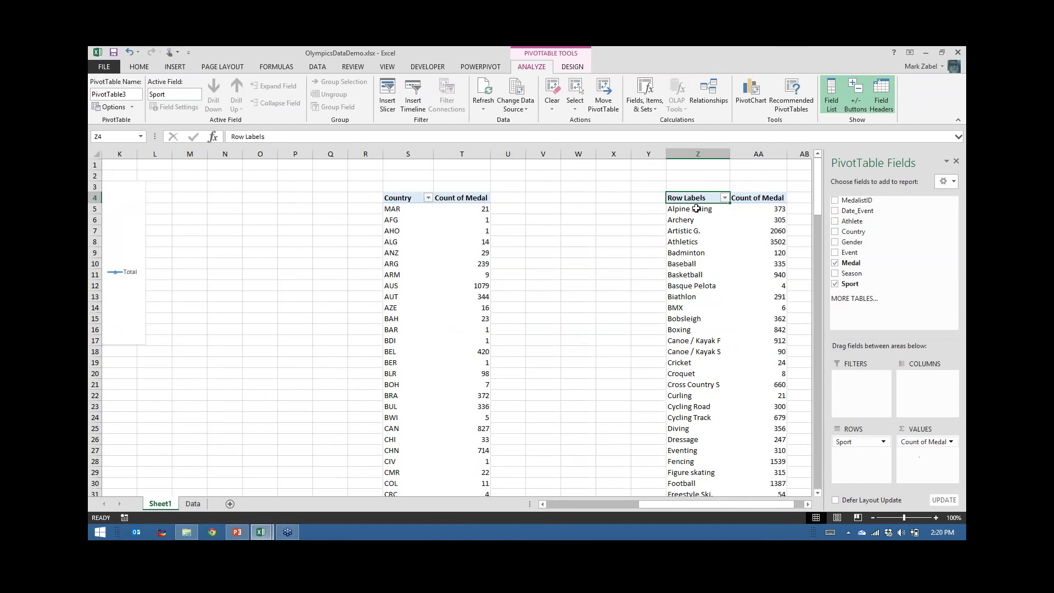
- Rename the third PivotTable's row label header in Z4 to Sport and name that PivotTable Sport
text(Sport)
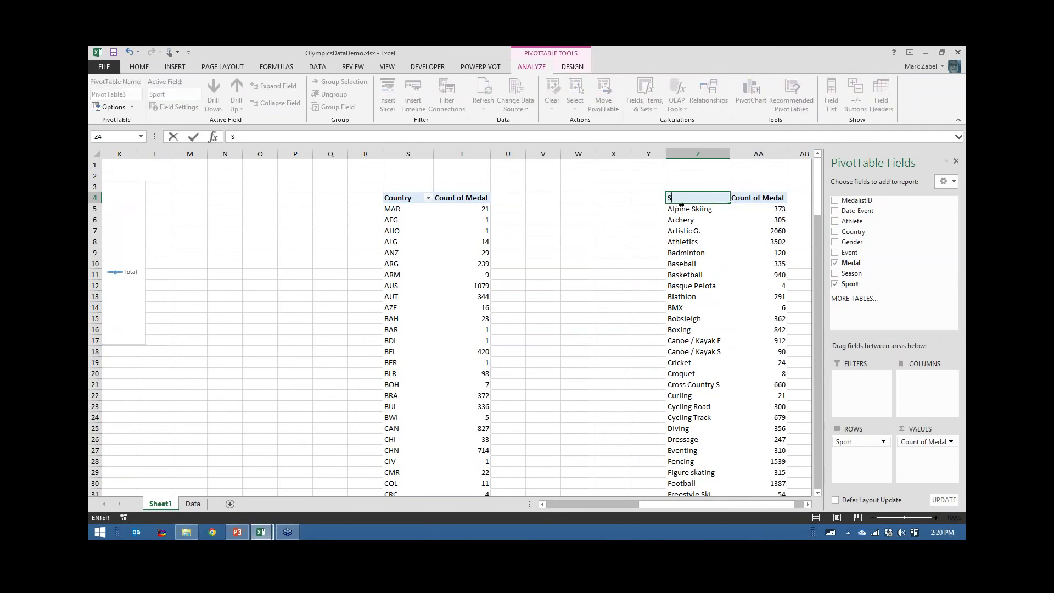
key(Return)
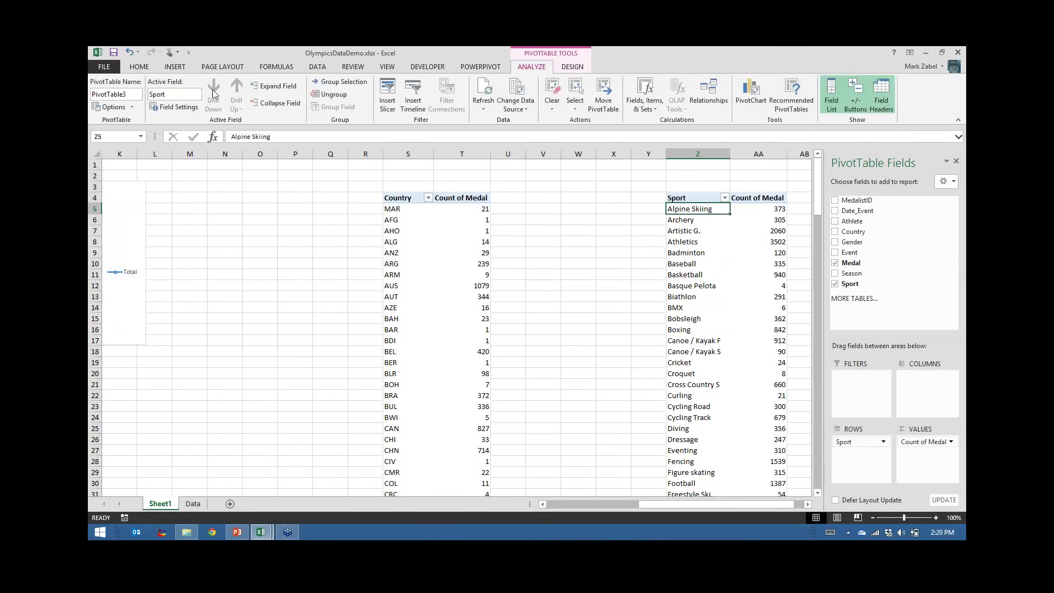
click(130, 93)
text(Sport)
- Move YearPivot to cell AC4 on Sheet1, beside the sport PivotTable
drag(609, 504, 530, 510)
click(121, 187)
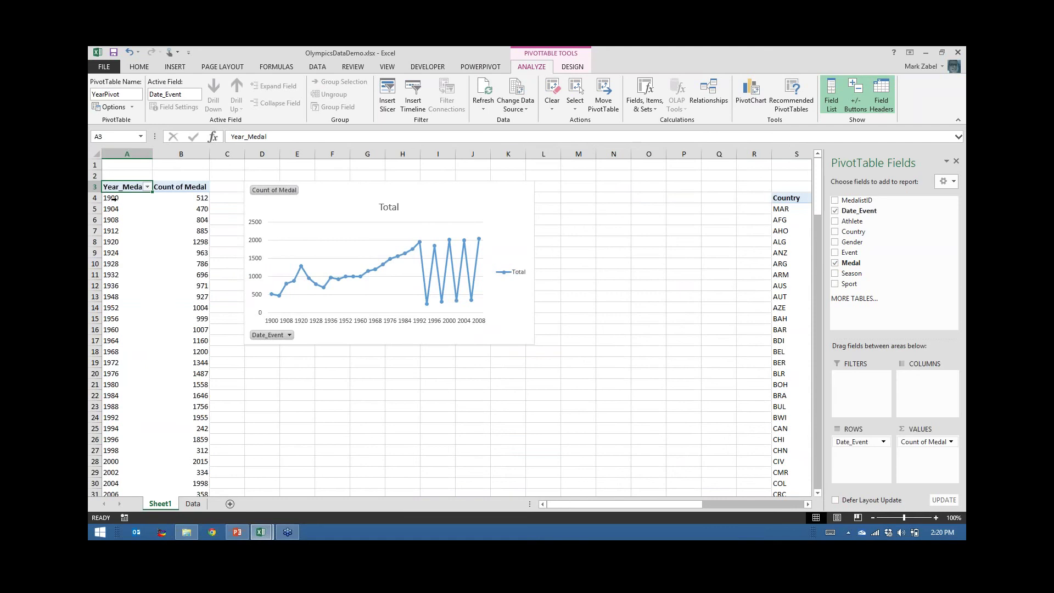
click(112, 226)
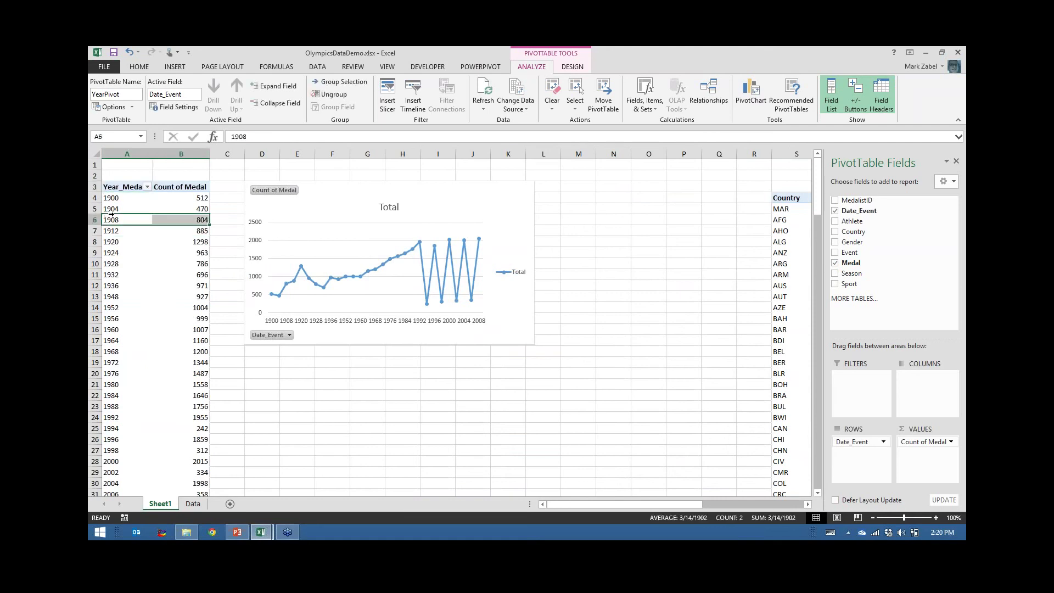
click(112, 220)
click(604, 97)
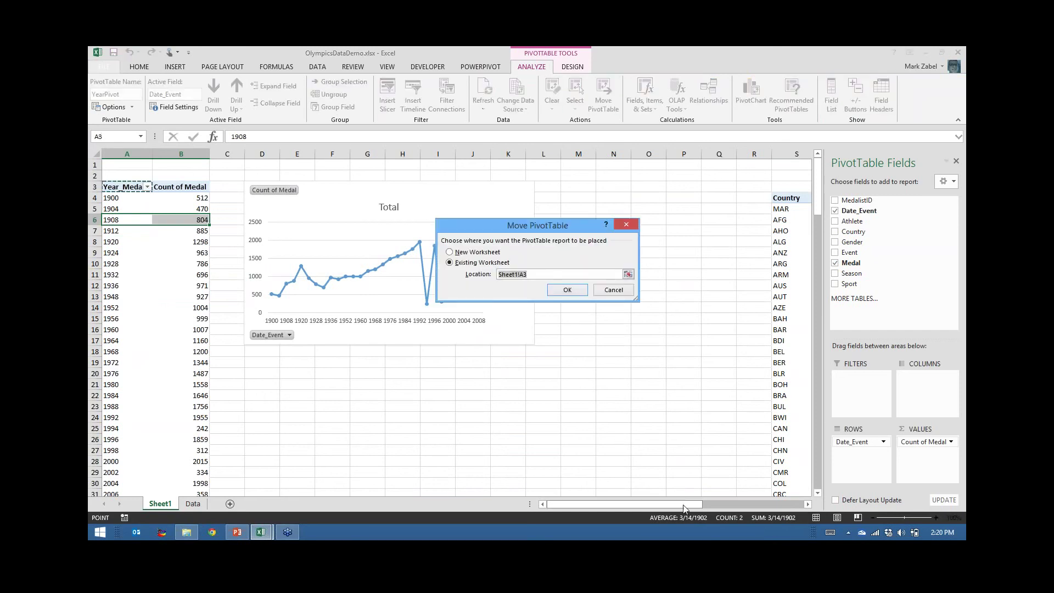
drag(683, 505, 821, 506)
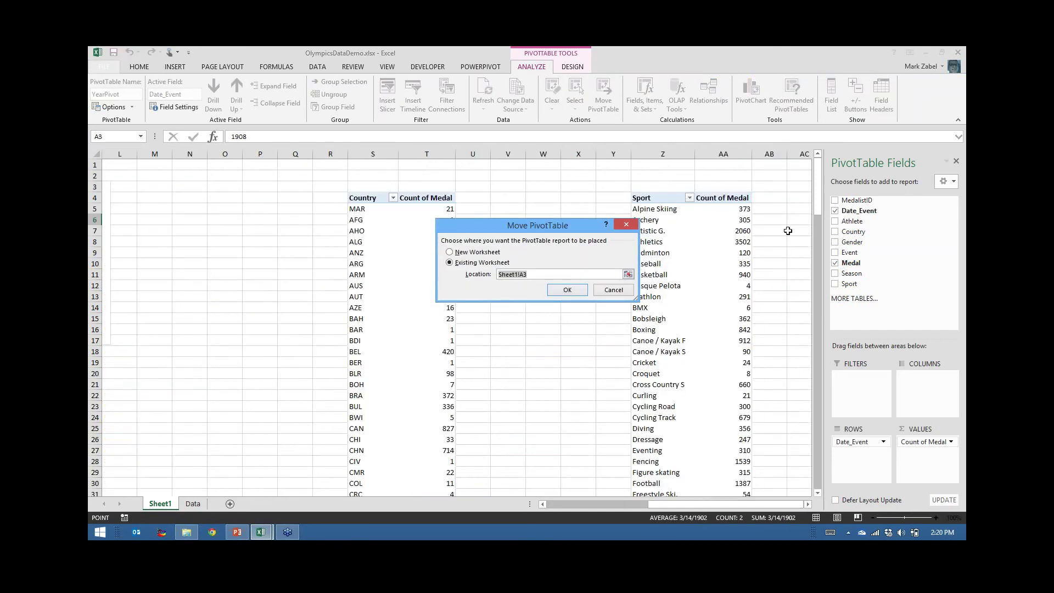
click(796, 196)
click(584, 291)
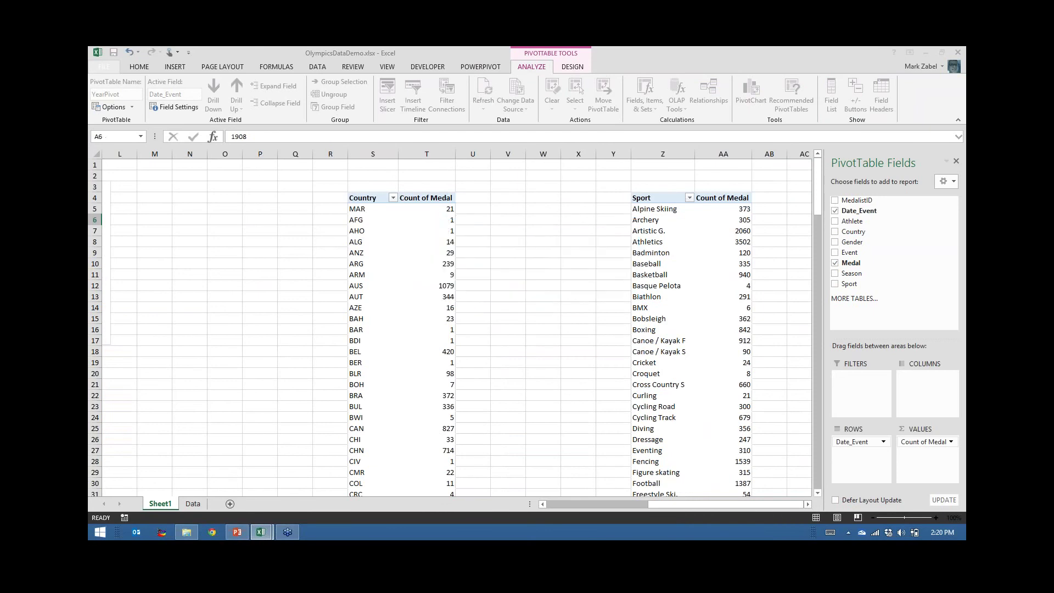
- Insert a Clustered Bar PivotChart from the Country PivotTable and place it below the yearly line chart, over about columns H to O
drag(779, 504, 631, 502)
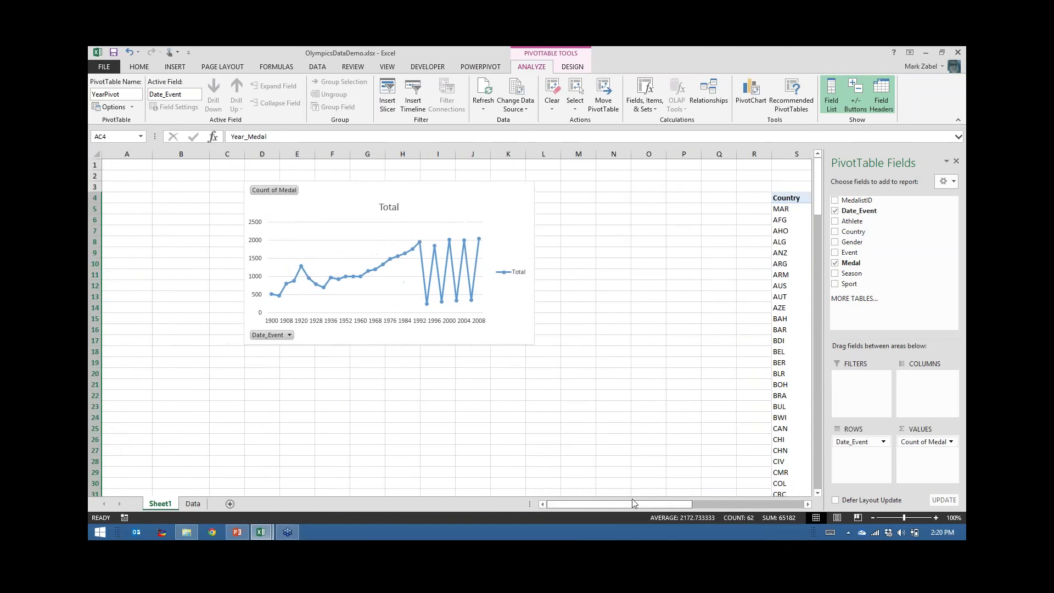
click(529, 336)
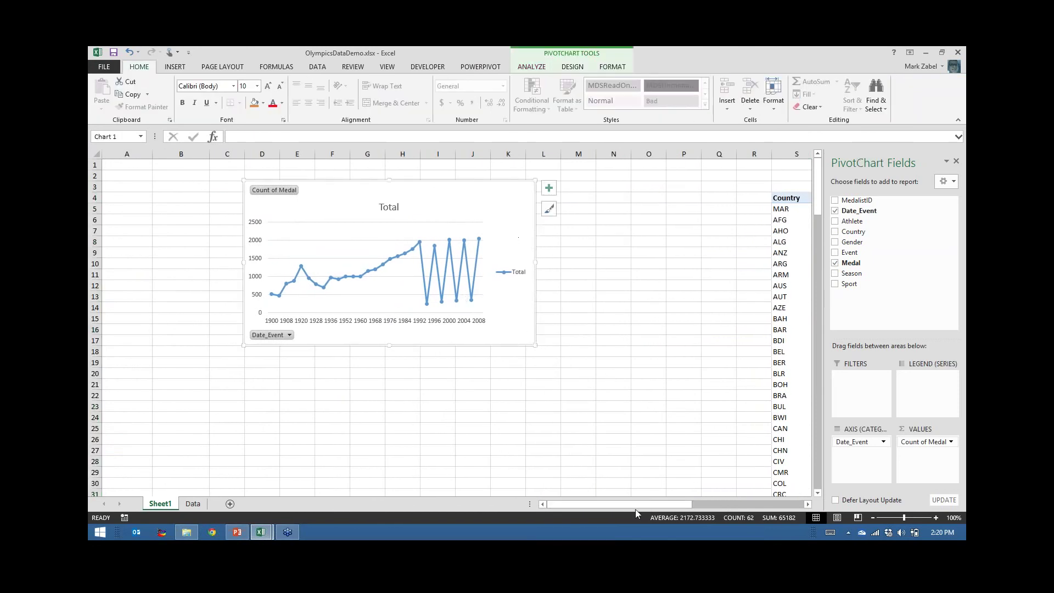
drag(633, 510, 753, 502)
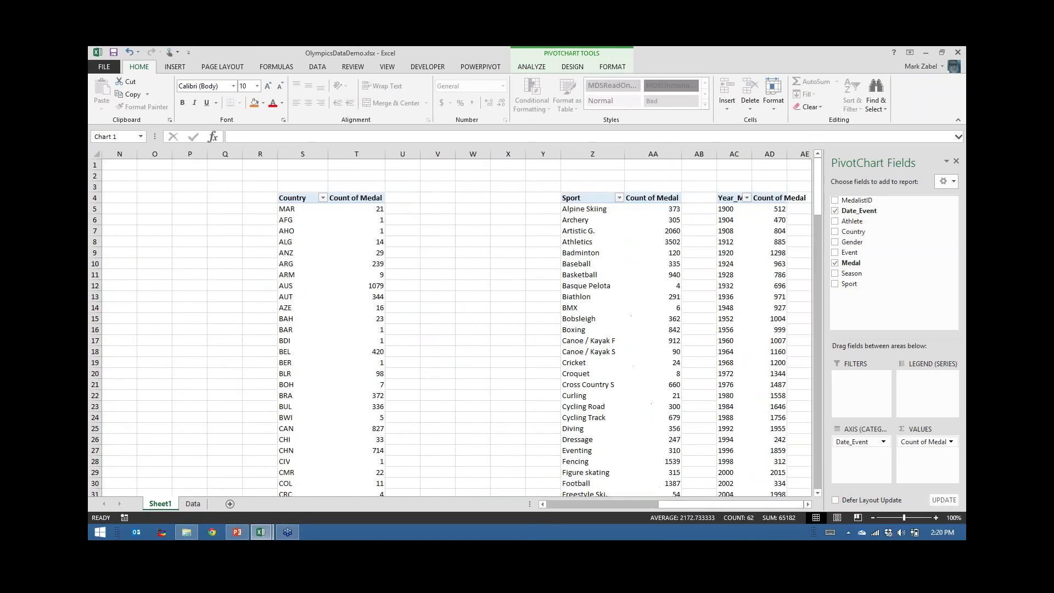
click(583, 199)
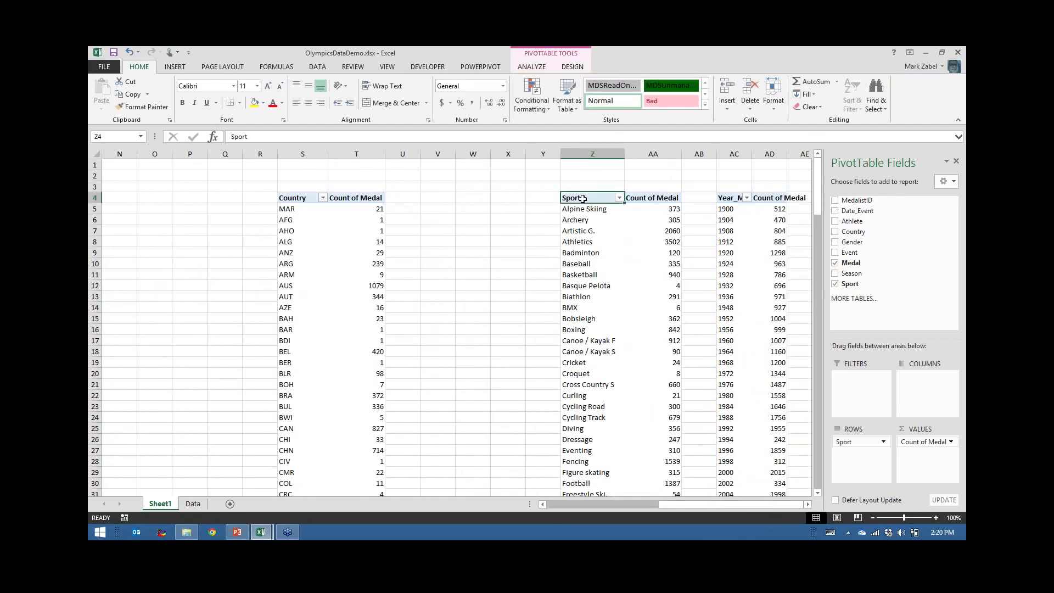
click(296, 198)
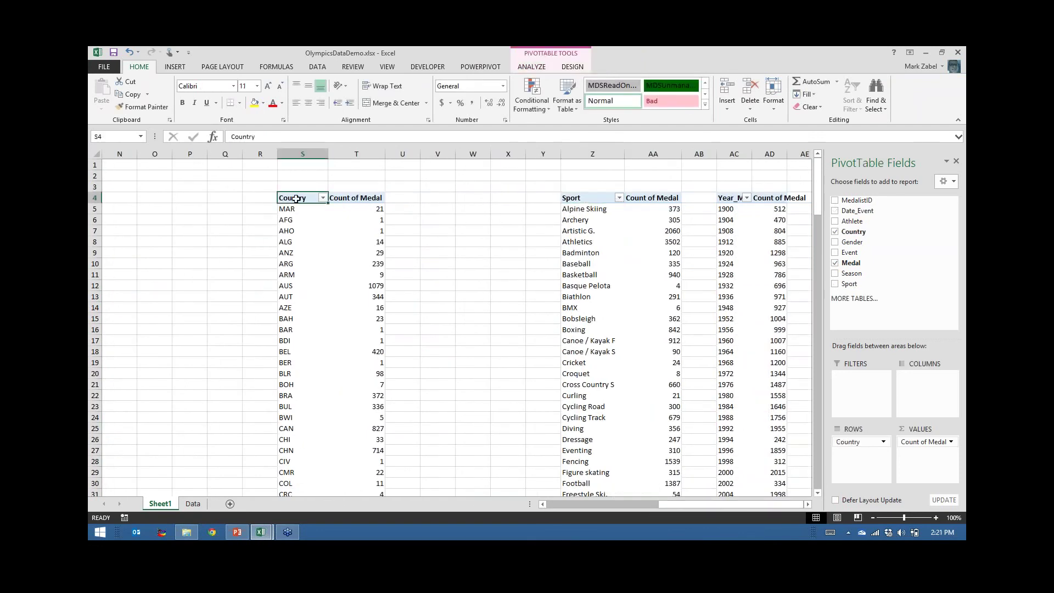
click(531, 67)
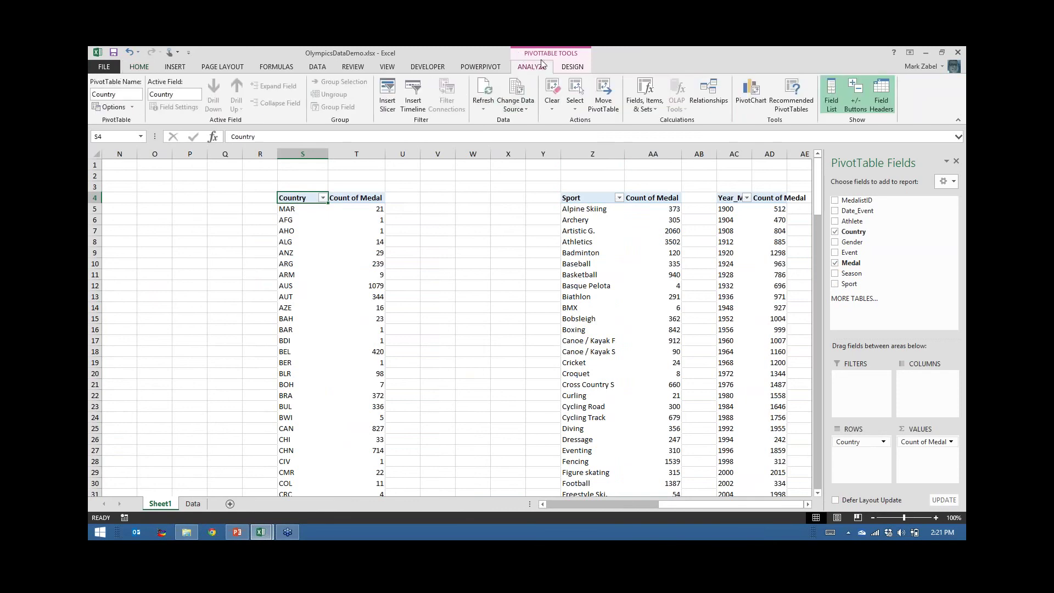
click(750, 96)
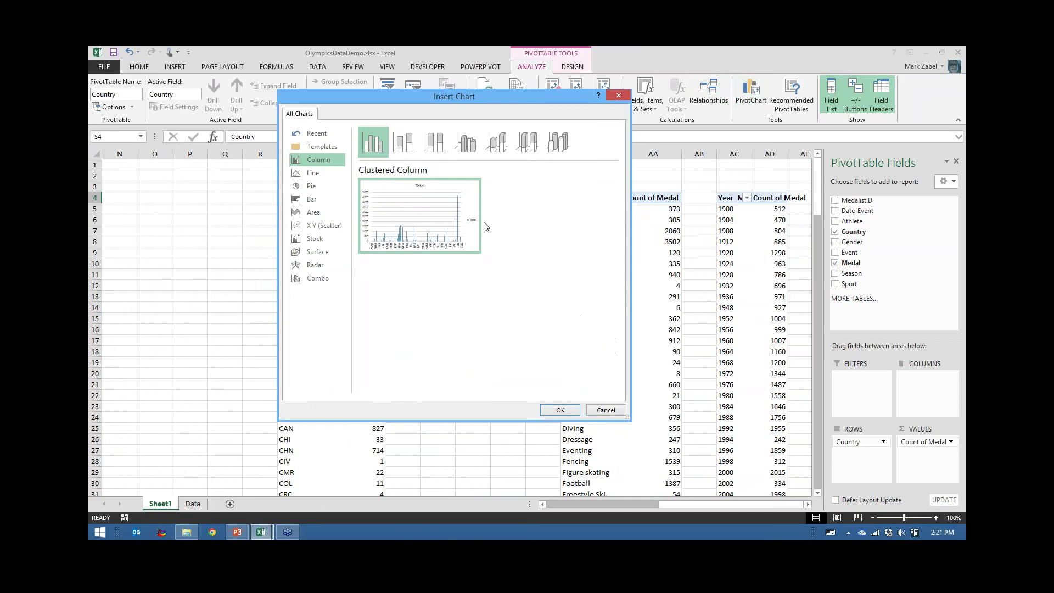
click(317, 199)
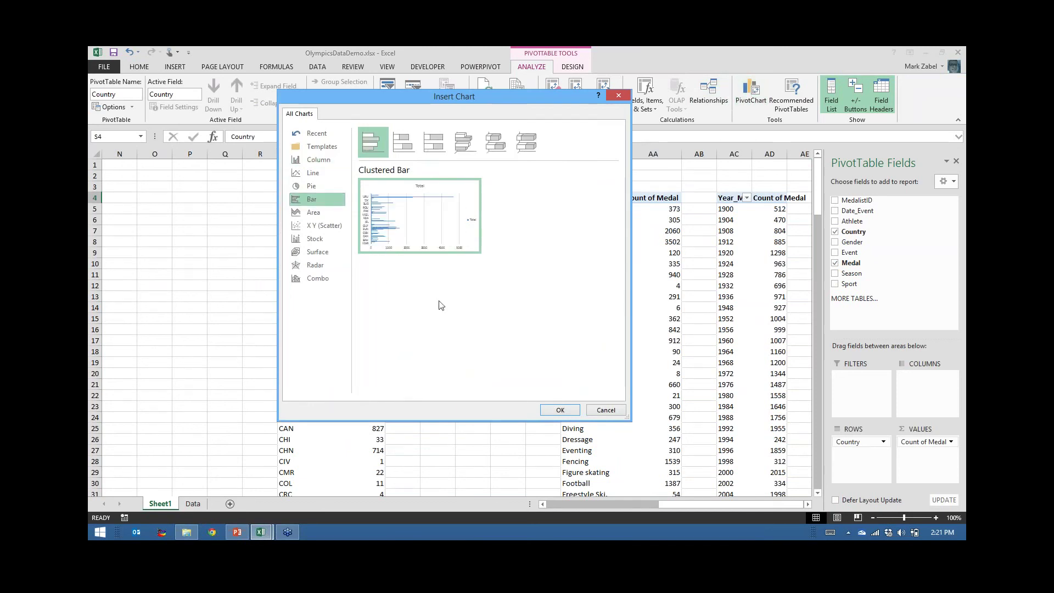
click(560, 410)
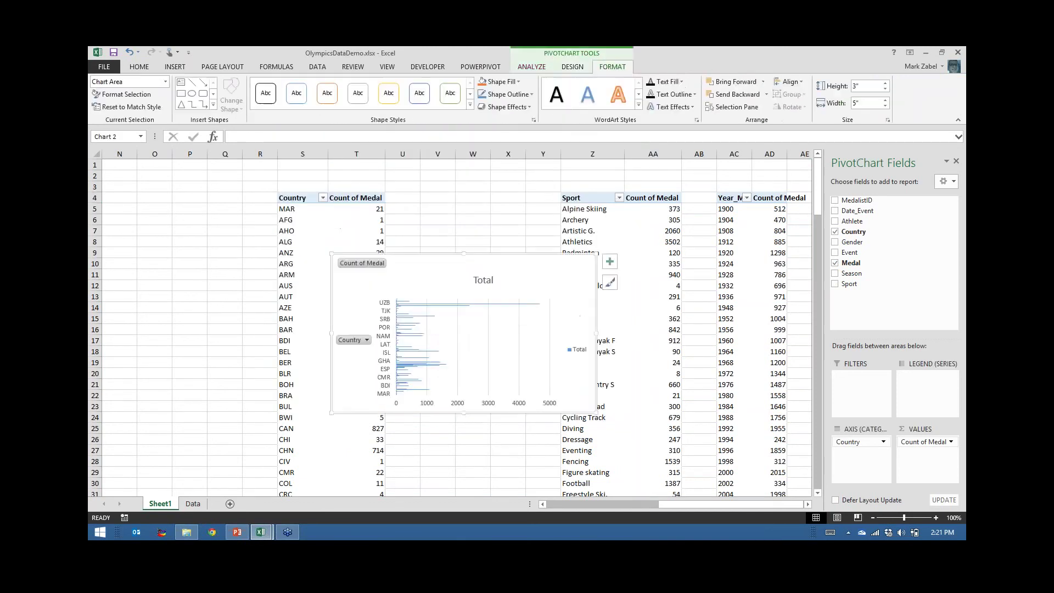
drag(515, 267, 104, 303)
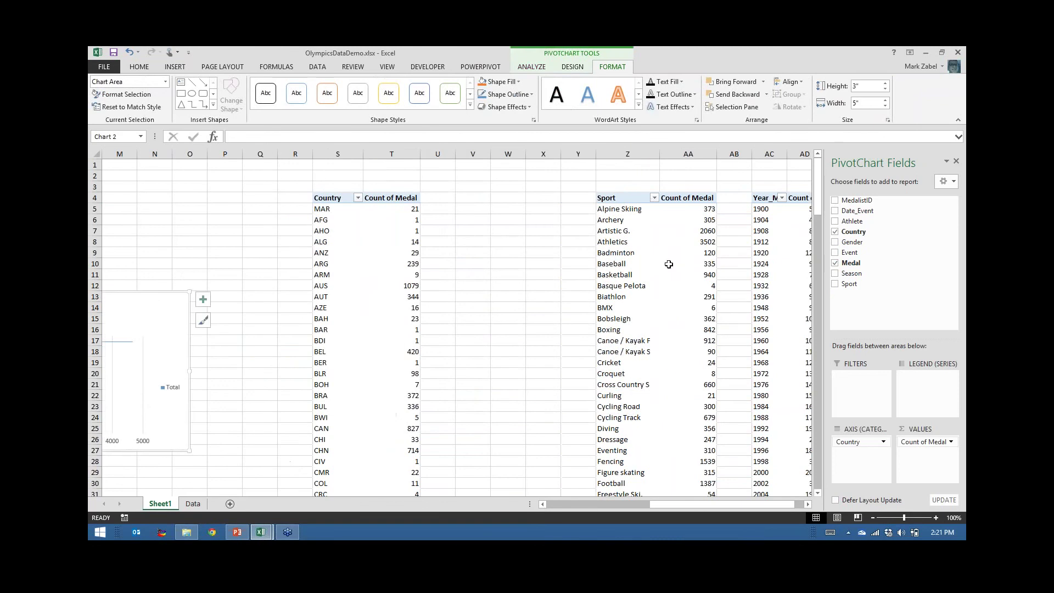
- Insert a Clustered Bar PivotChart from the Sport PivotTable and move it beside the yearly line chart, over about columns K to R
click(597, 202)
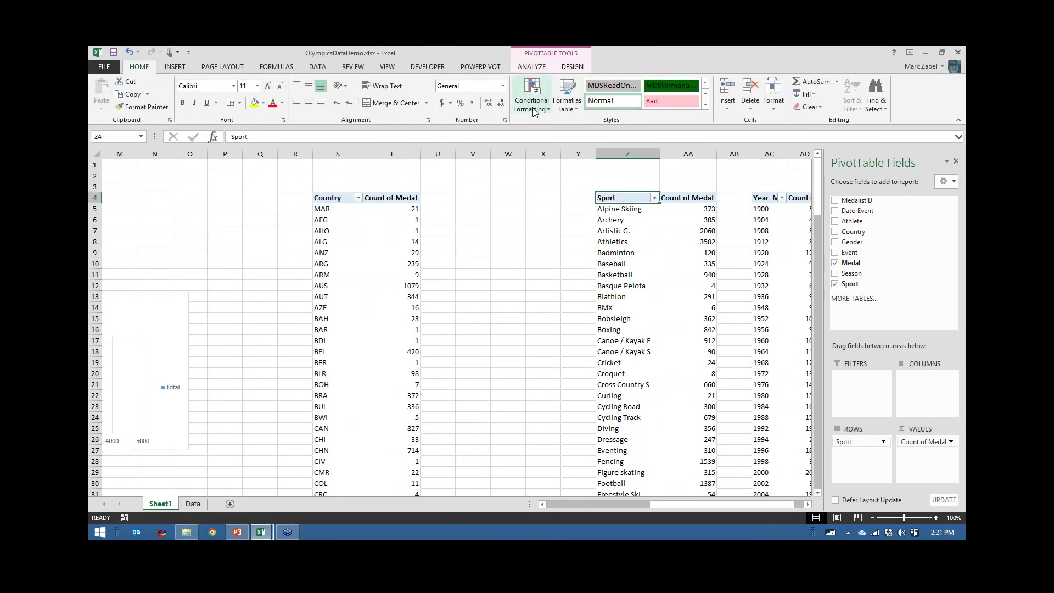
click(532, 67)
click(751, 94)
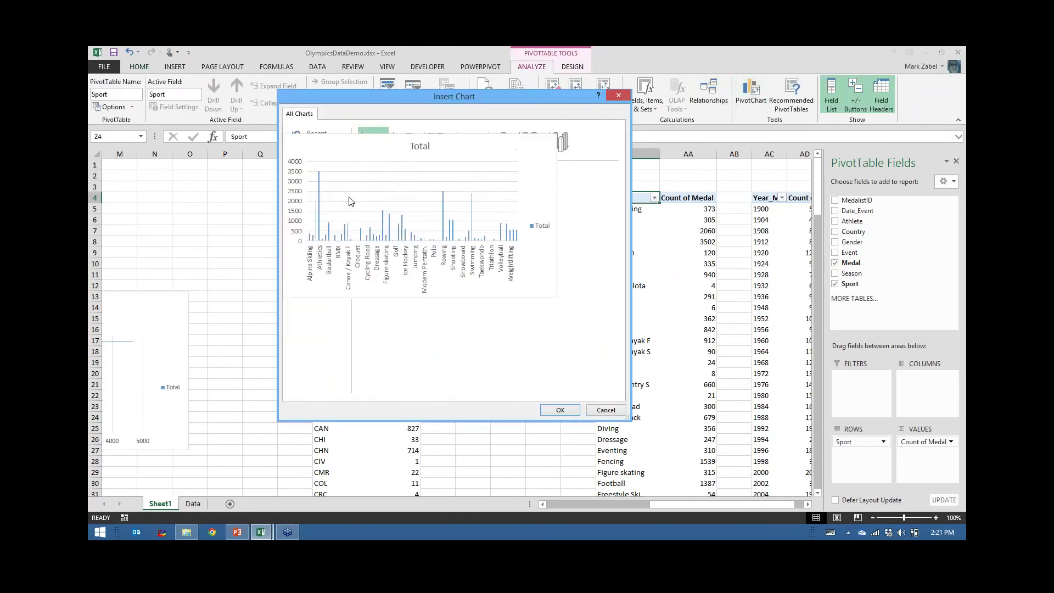
click(325, 201)
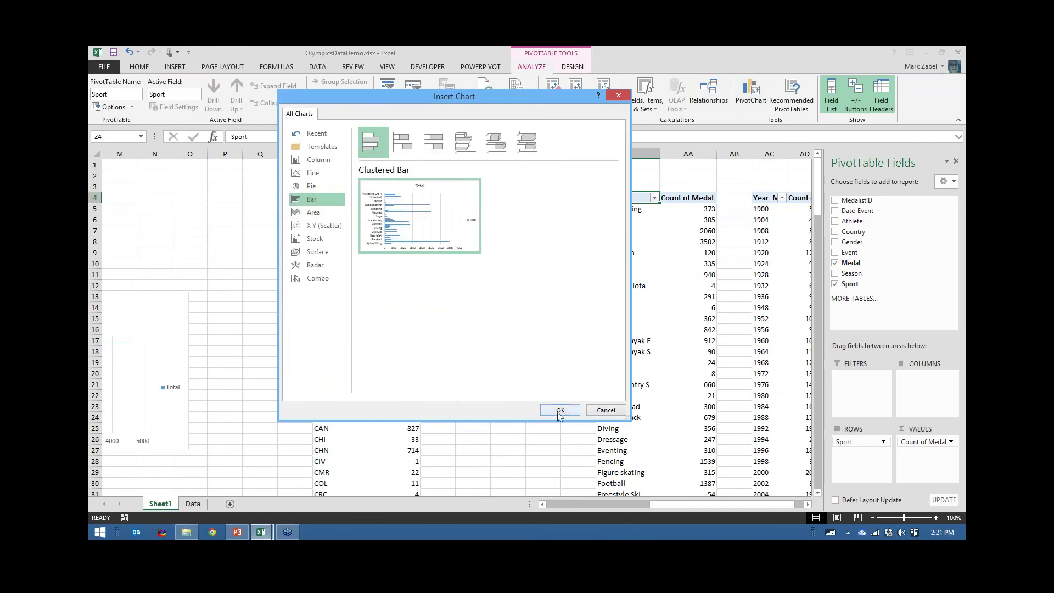
click(559, 411)
drag(510, 267, 221, 256)
- Move the yearly line chart up and left so it covers about columns C to J, starting at row 2
drag(690, 504, 588, 504)
click(321, 187)
drag(322, 187, 292, 179)
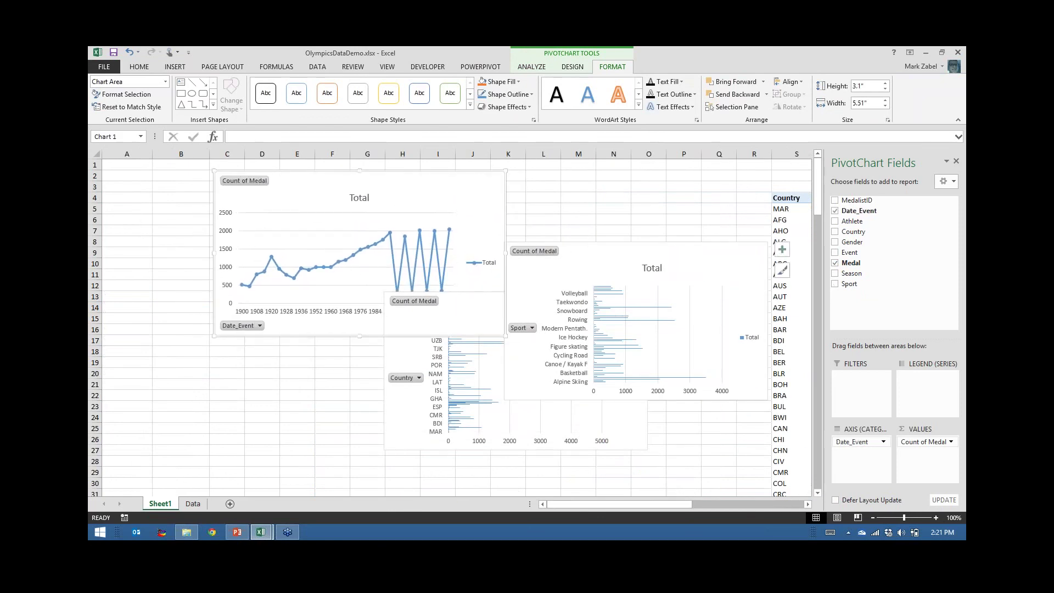
- Arrange the Country bar chart below the yearly line chart from row 17, with the Sport bar chart beside it over about columns K to R
drag(555, 275, 545, 217)
mouse_move(500, 314)
mouse_down()
mouse_move(330, 382)
mouse_move(329, 363)
mouse_up()
mouse_move(629, 197)
mouse_down()
mouse_move(606, 266)
mouse_move(608, 358)
mouse_move(591, 356)
mouse_move(601, 353)
mouse_up()
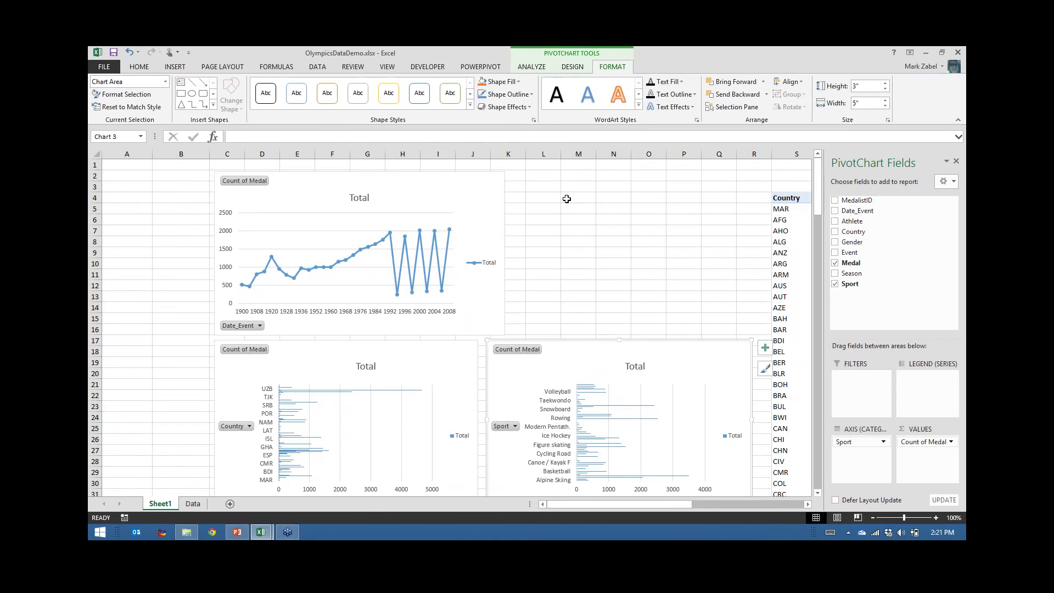
- Fill all cells of Sheet1 with a gray theme color as the dashboard background
click(98, 154)
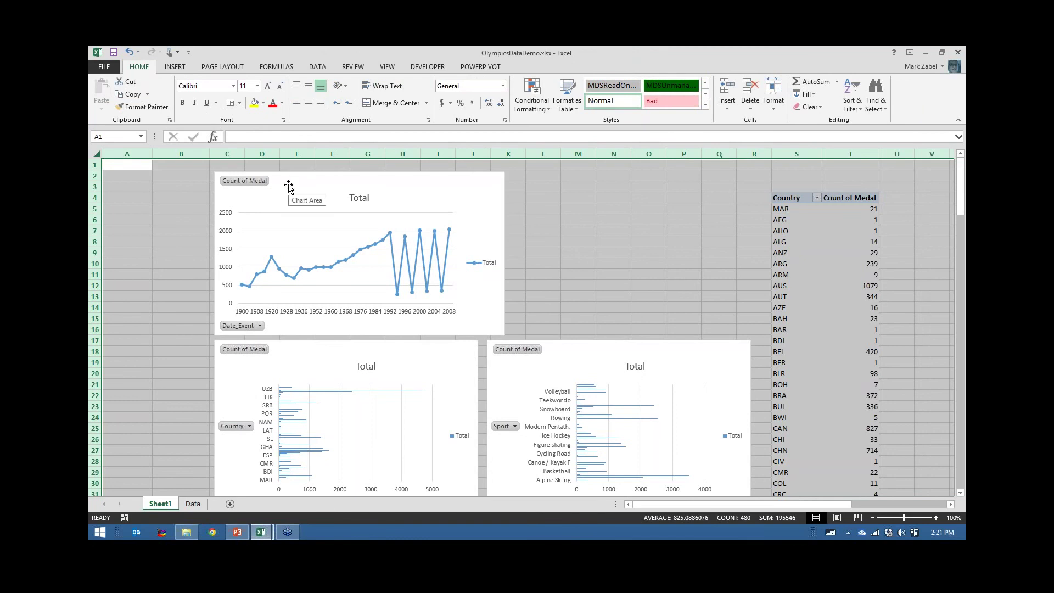
click(263, 103)
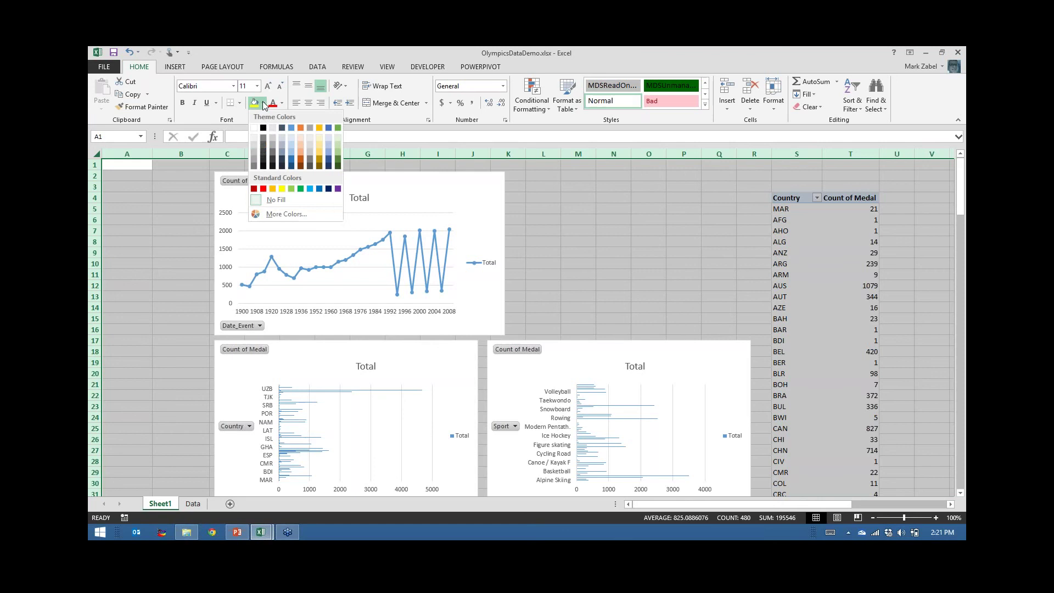
click(256, 155)
click(543, 230)
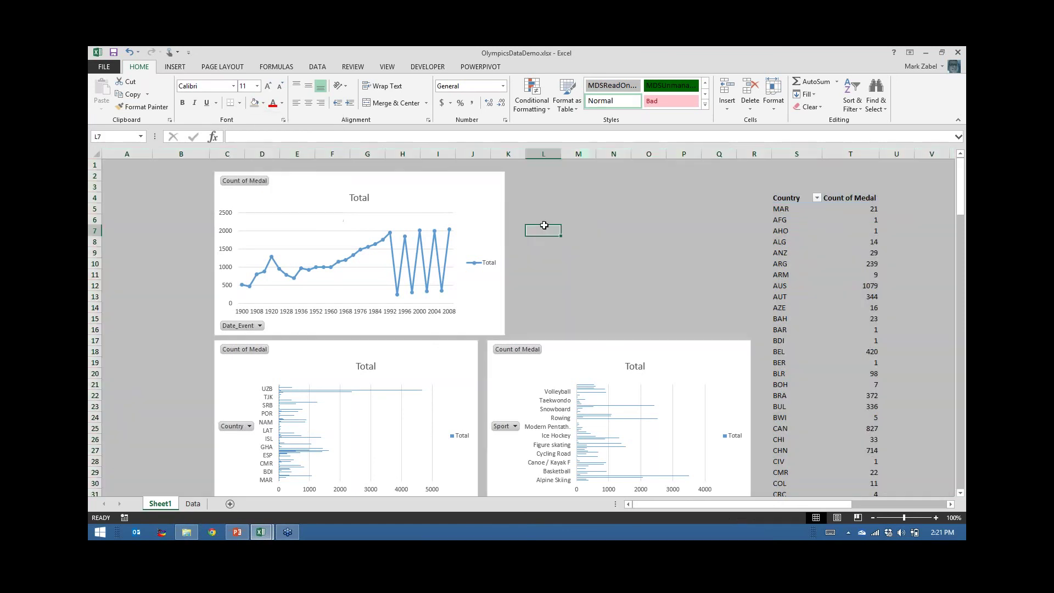
- Nudge the yearly line chart and both bar charts slightly left and down, and check their alignment
drag(281, 174, 278, 175)
drag(384, 343, 381, 344)
drag(605, 354, 602, 354)
scroll(608, 265, down, 1)
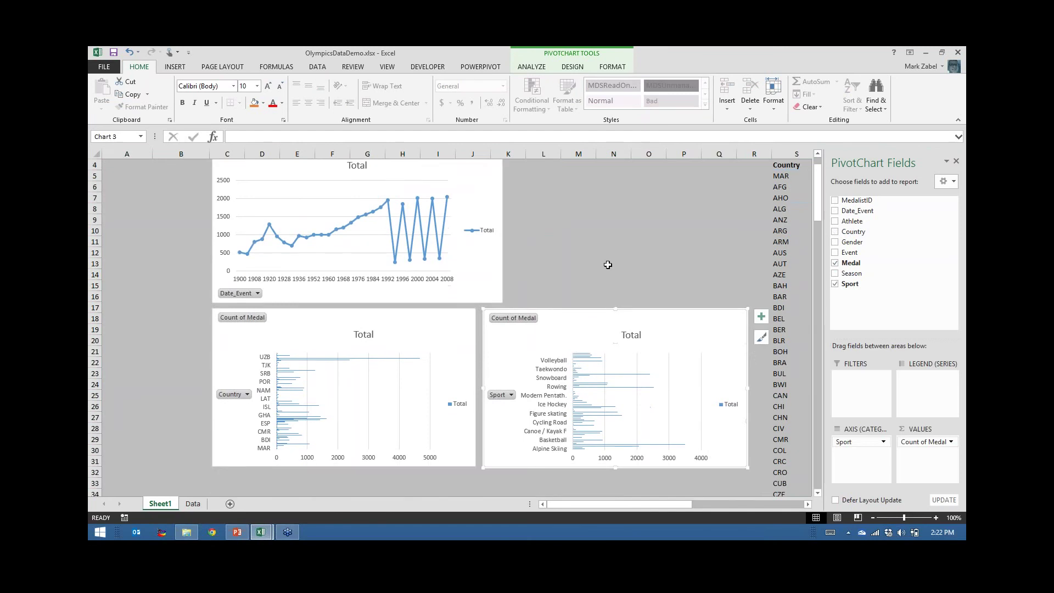
scroll(608, 265, up, 1)
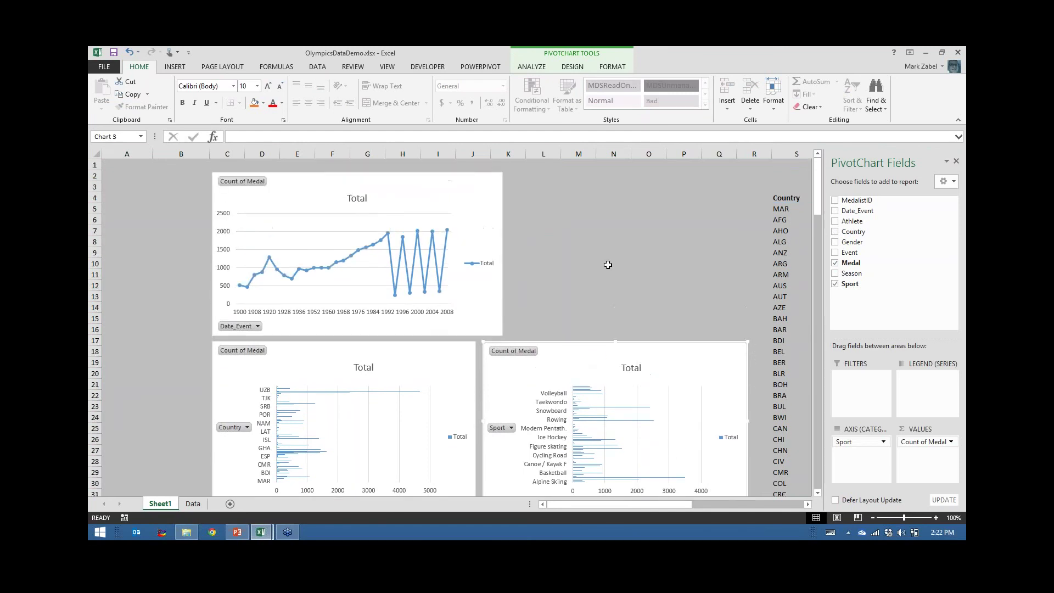
- Try a much smaller size for the yearly line chart, then enlarge it to about columns C to J, rows 2 to 16
click(478, 301)
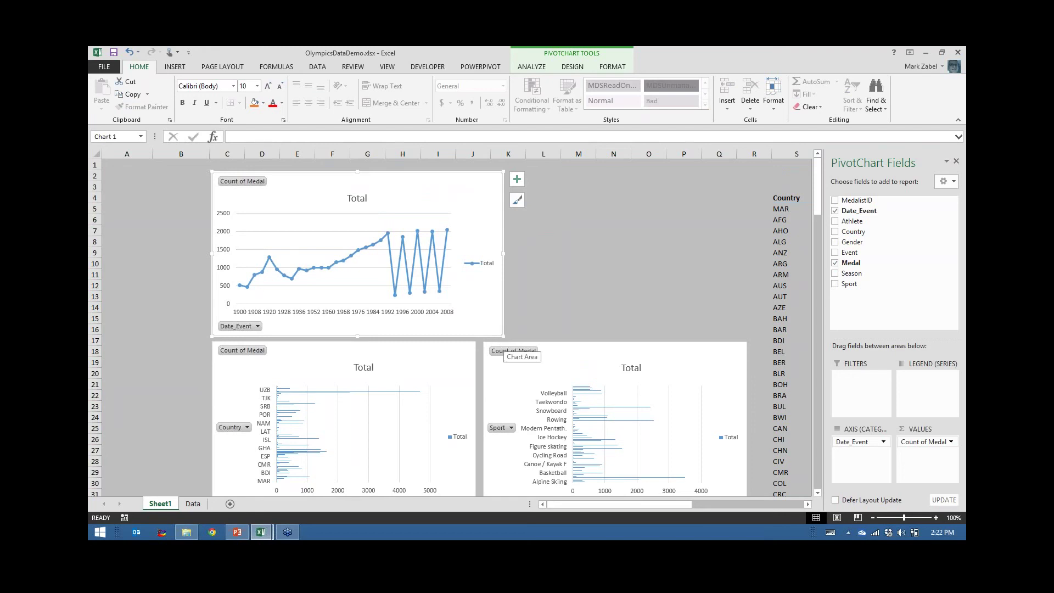
drag(503, 336, 358, 268)
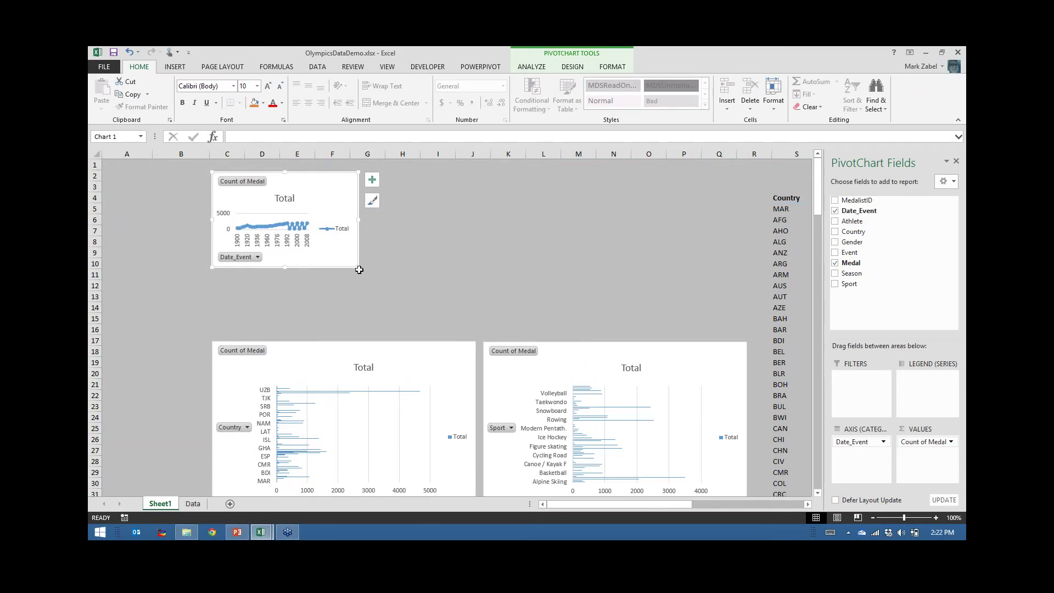
mouse_move(358, 267)
mouse_down()
mouse_move(501, 337)
mouse_move(343, 242)
mouse_move(363, 273)
mouse_move(494, 334)
mouse_up()
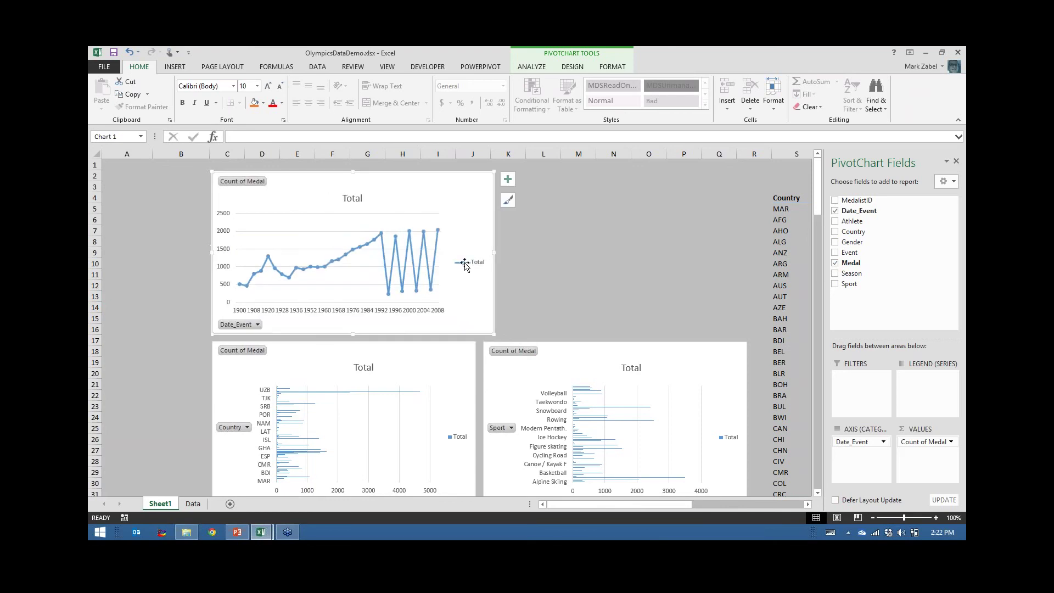
- Delete the legend from the yearly line chart and hide all of its field buttons
click(471, 265)
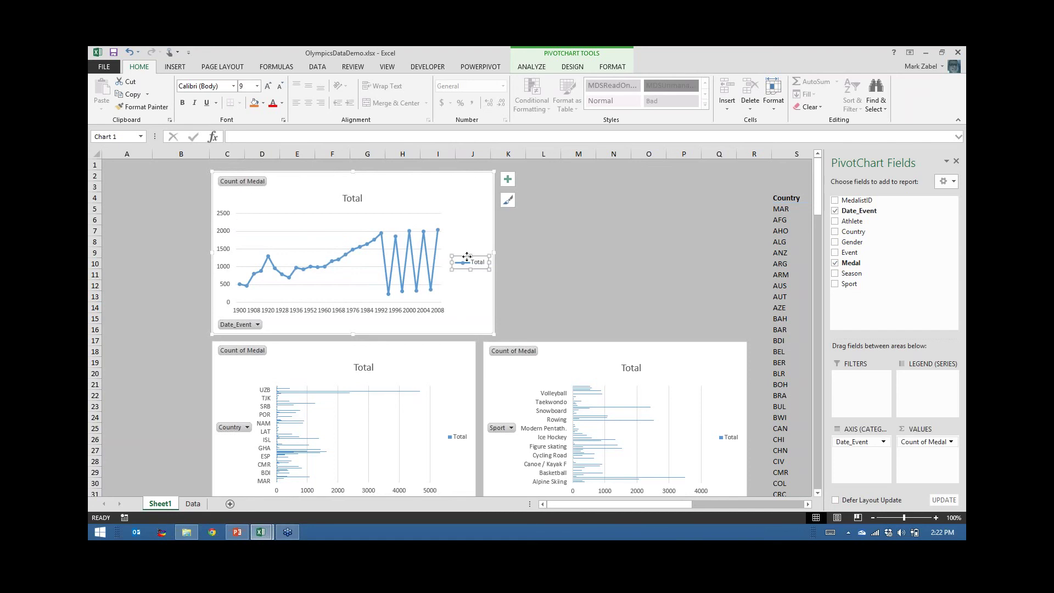
key(Delete)
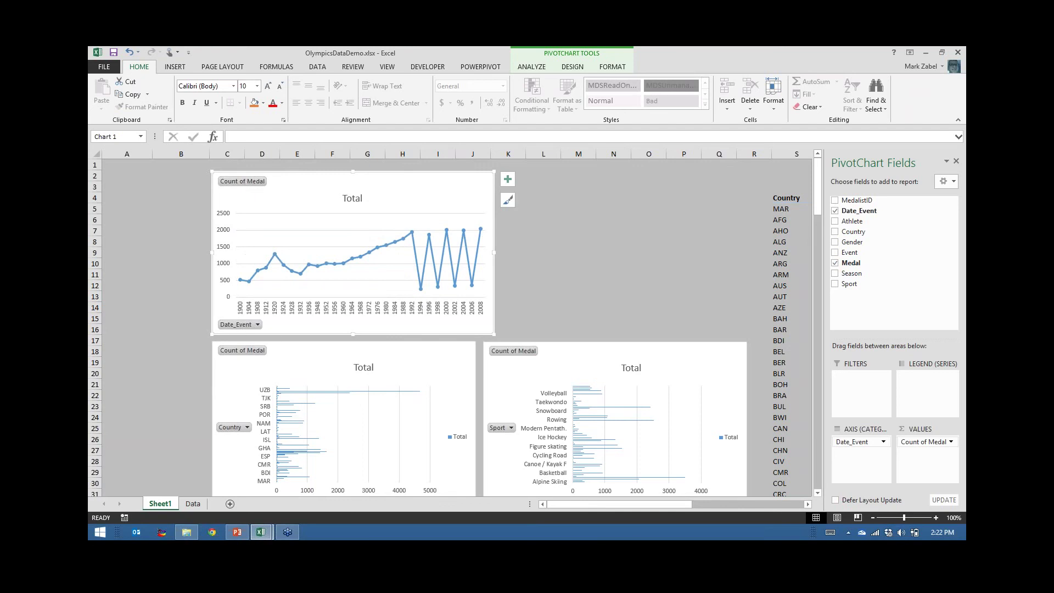
click(257, 325)
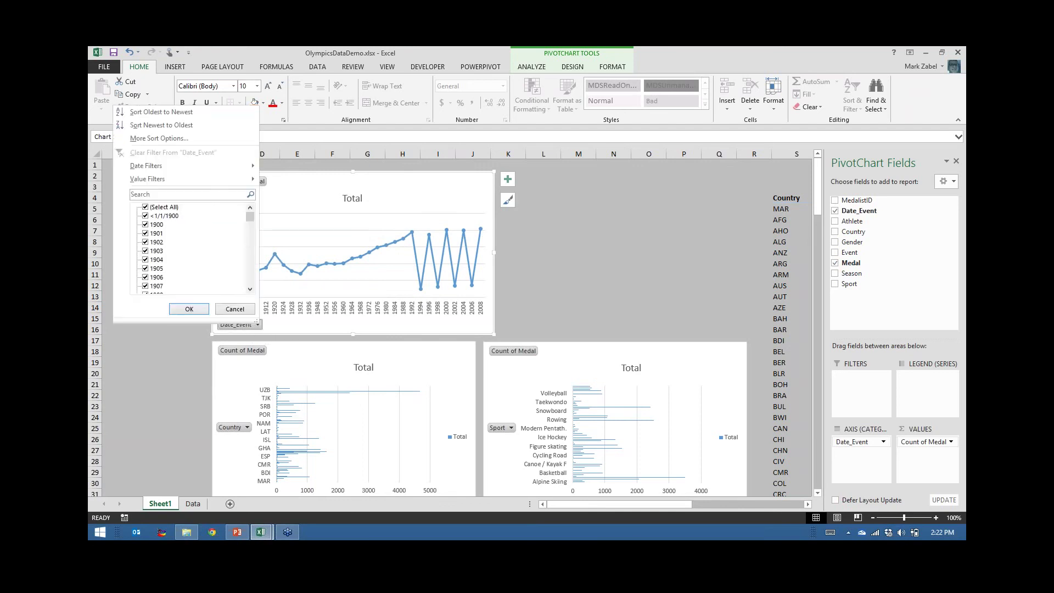
click(197, 306)
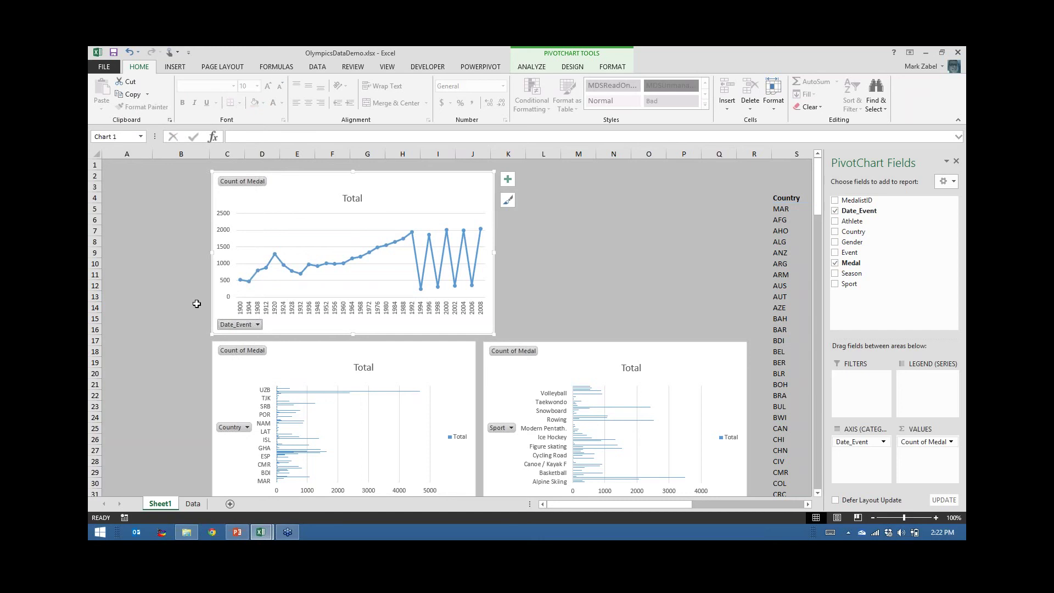
right_click(239, 325)
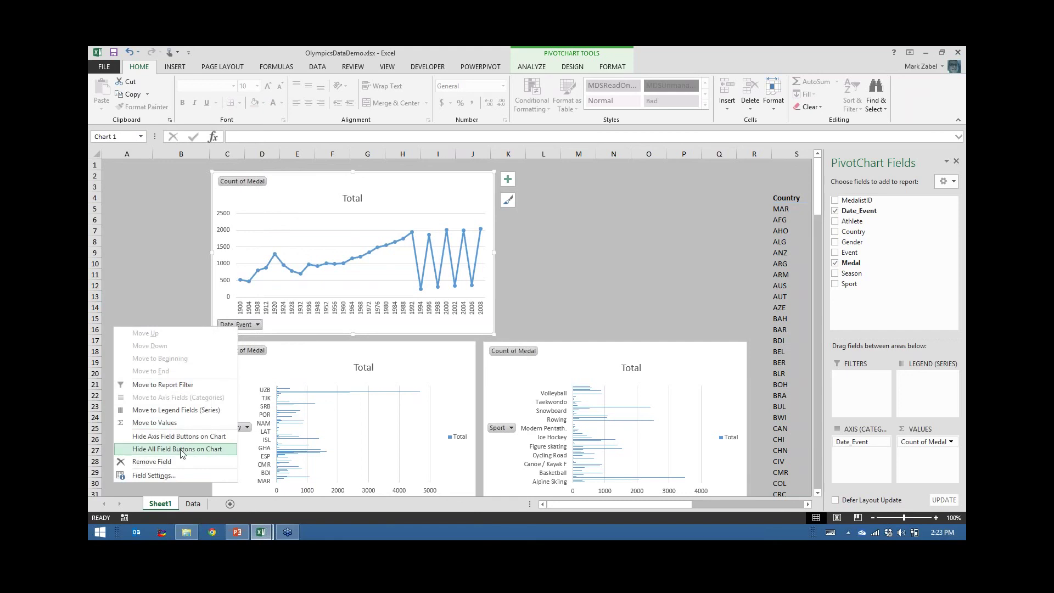
right_click(260, 326)
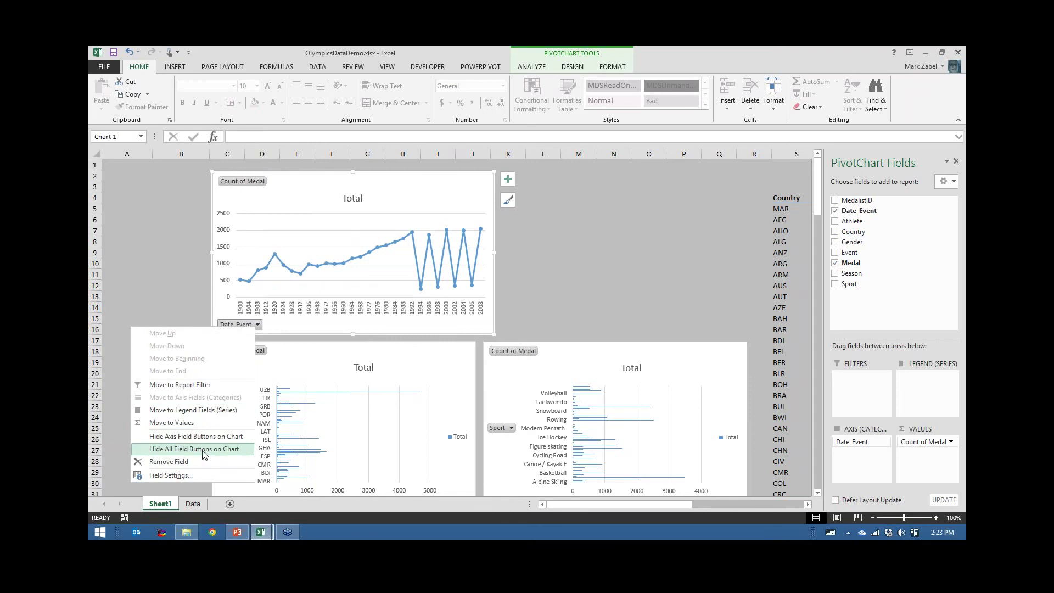
click(203, 450)
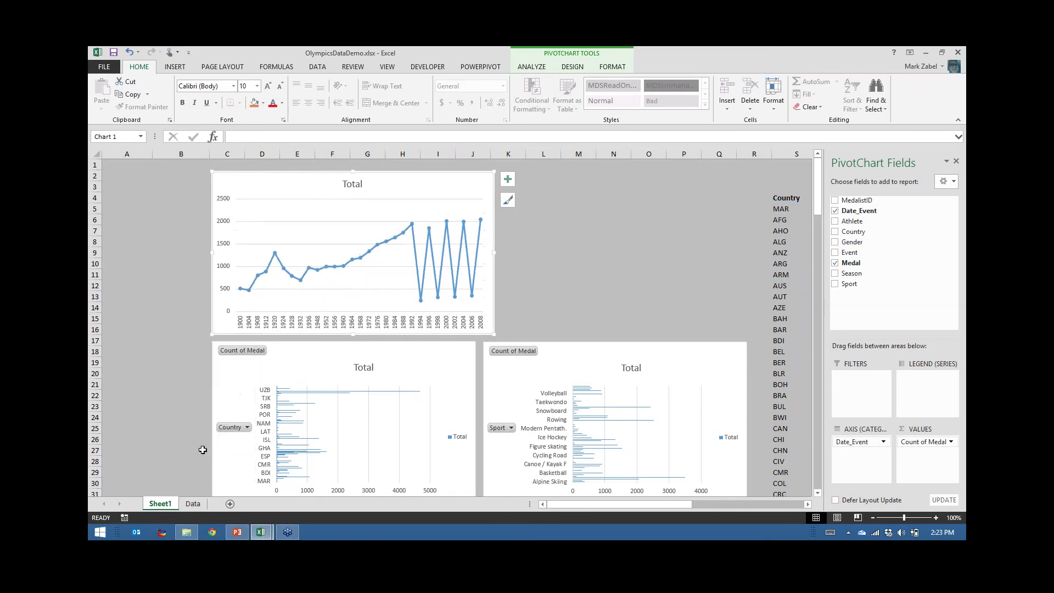
- Link the yearly line chart's title to cell AC4, the Year_Medal header, and make the title bold
click(350, 187)
click(239, 136)
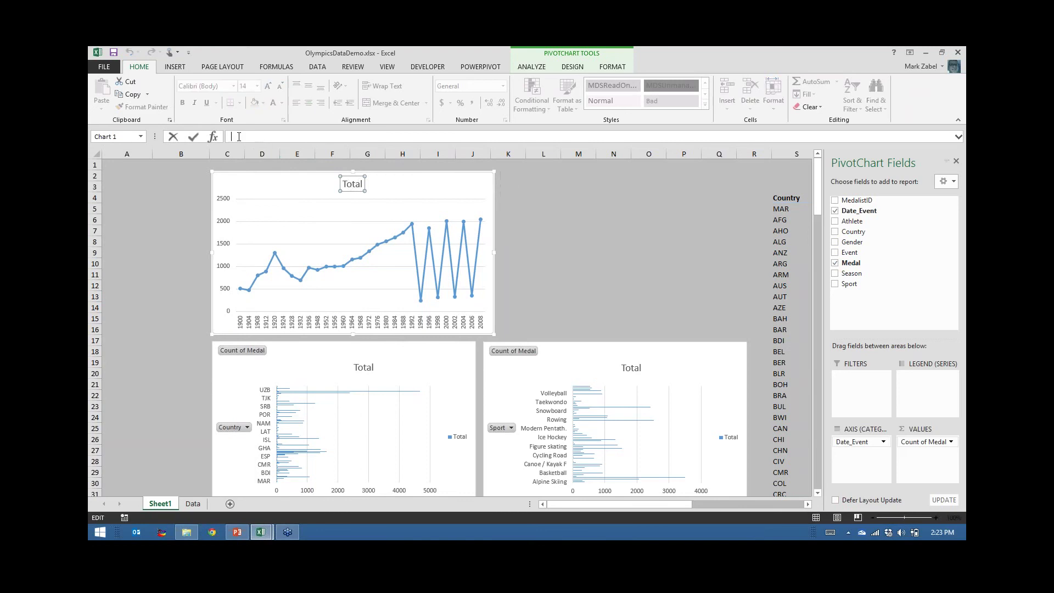
text(=)
drag(571, 506, 772, 519)
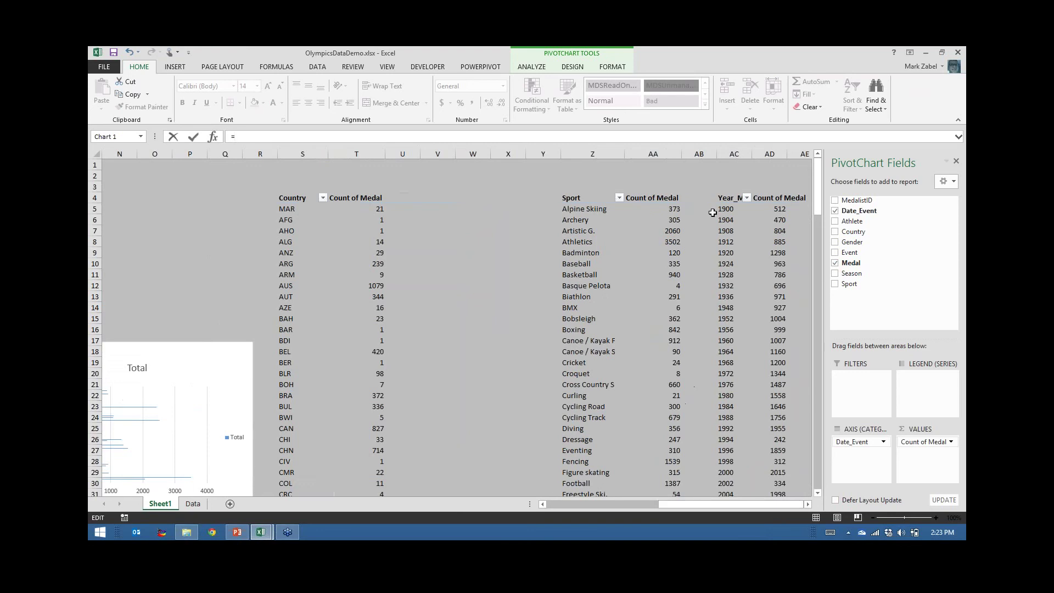
click(729, 200)
key(Return)
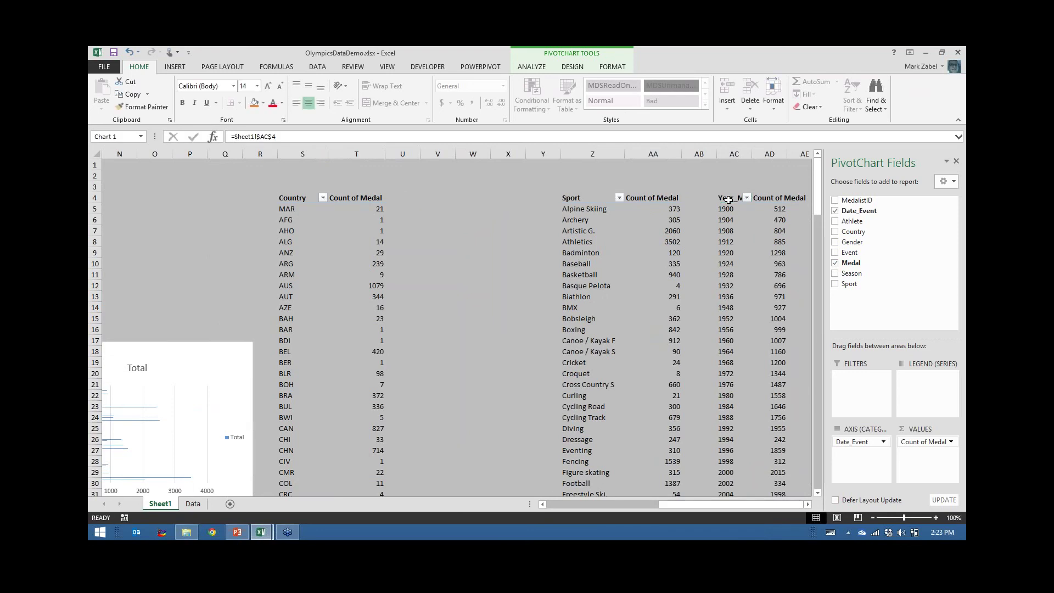
drag(656, 505, 549, 504)
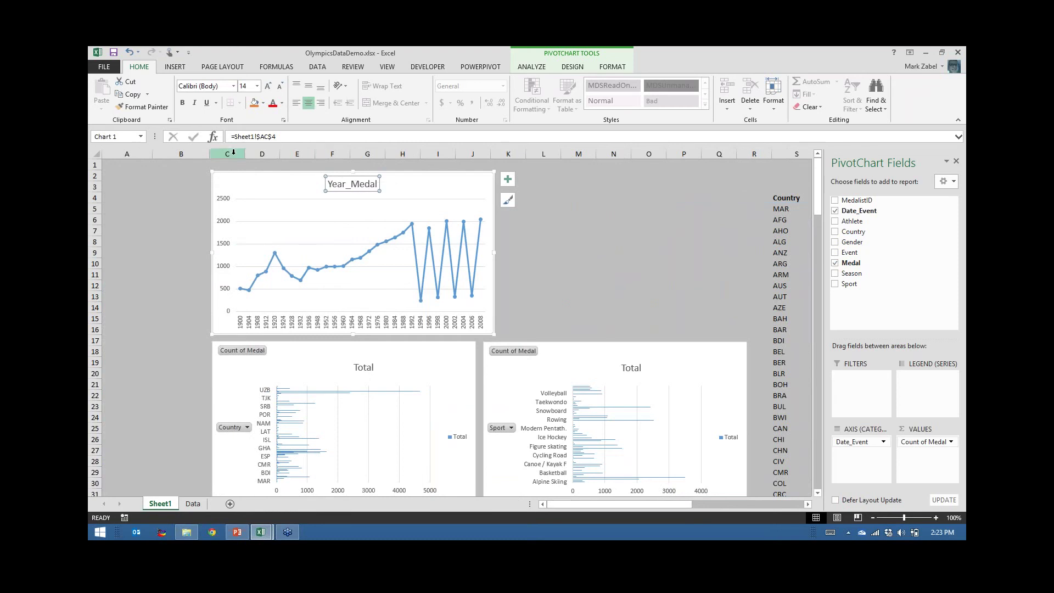
click(183, 103)
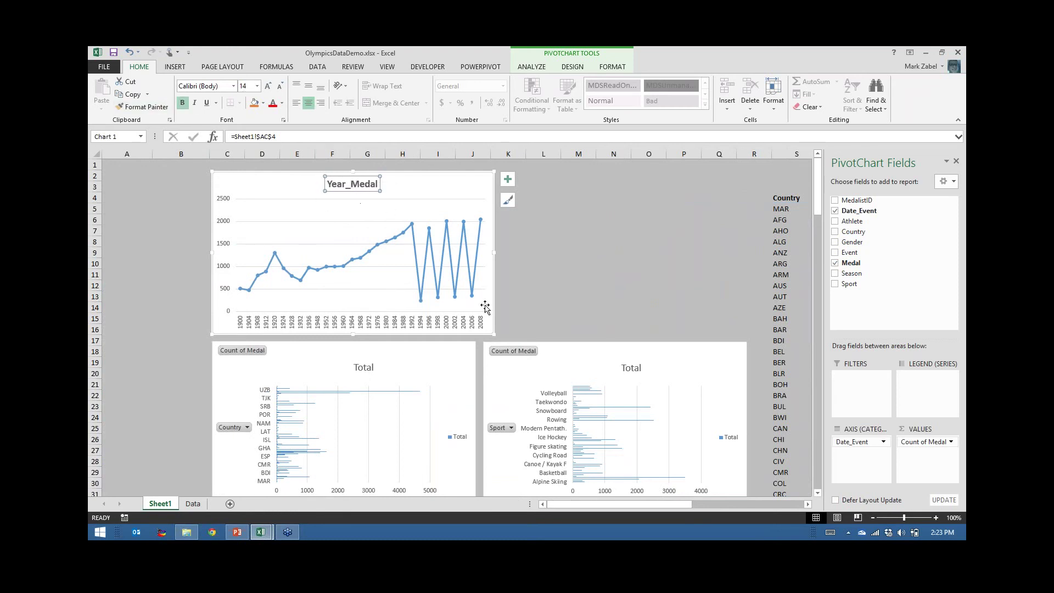
click(613, 307)
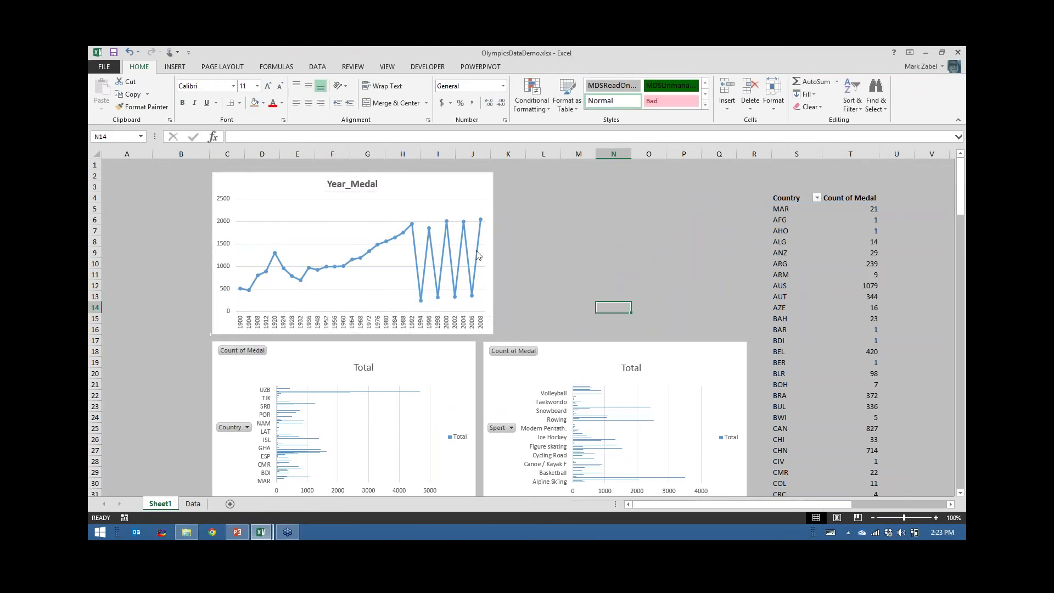
- Resize the yearly line chart to cover about columns C to K, rows 2 to 16
click(455, 183)
drag(494, 335, 362, 255)
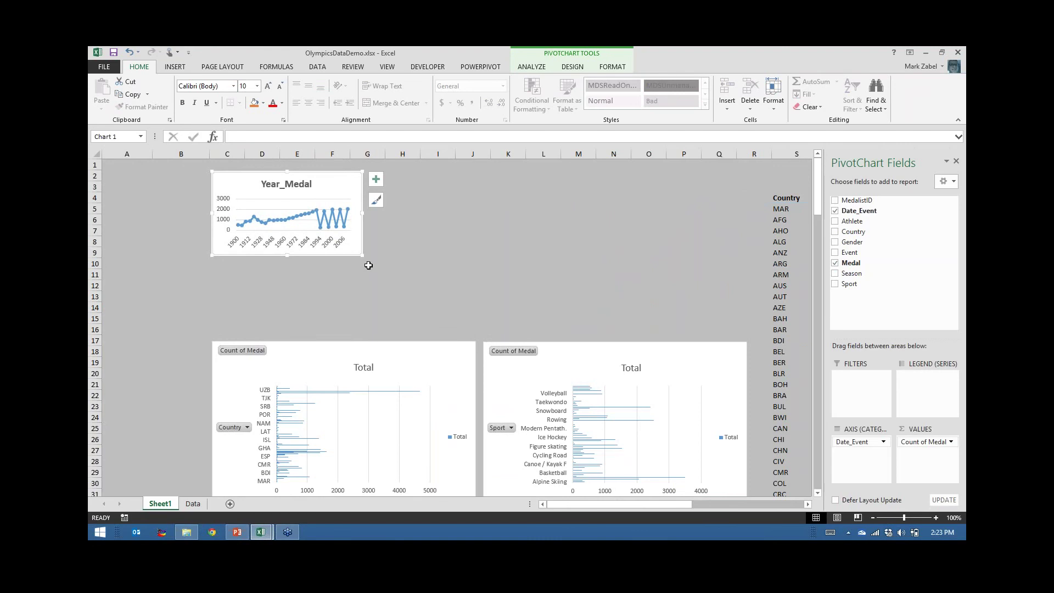
drag(362, 256, 528, 330)
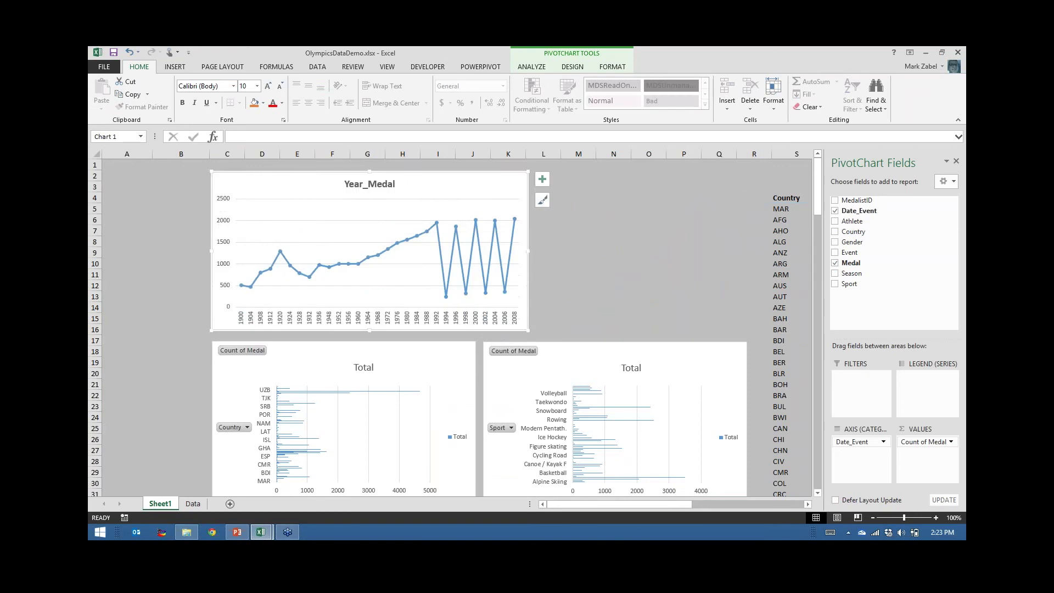
- Nudge the Country bar chart up slightly and move the Sport bar chart right to about columns L to S
scroll(588, 235, down, 1)
scroll(588, 235, down, 1)
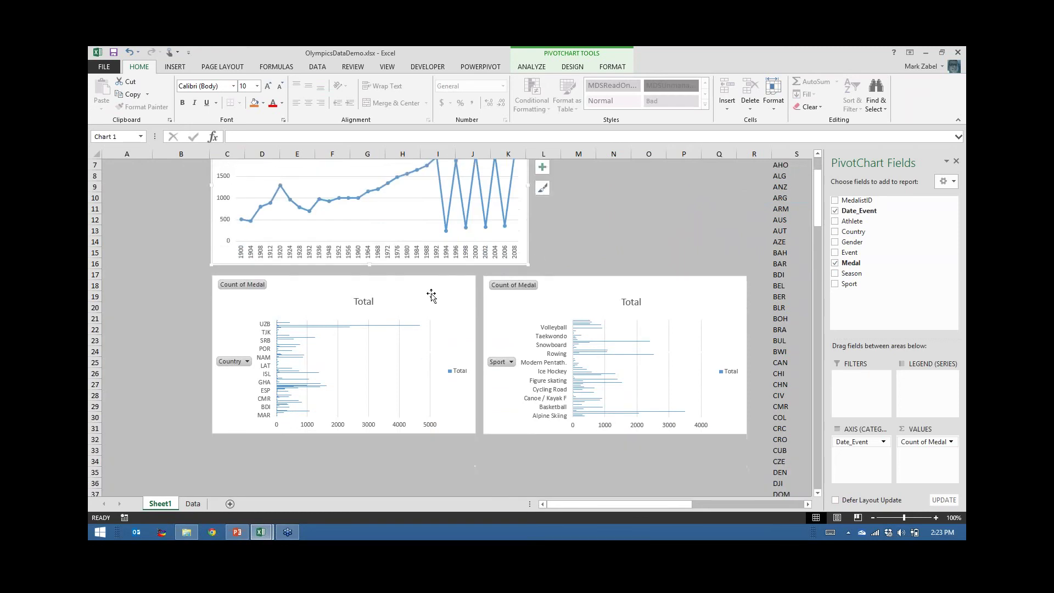
click(431, 295)
scroll(619, 244, up, 2)
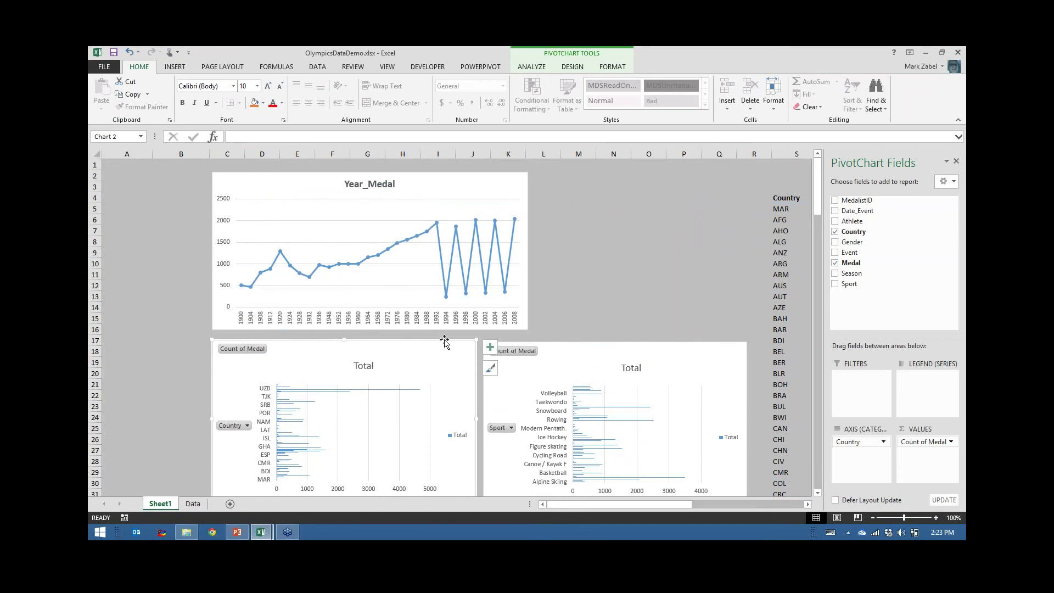
drag(586, 368, 644, 368)
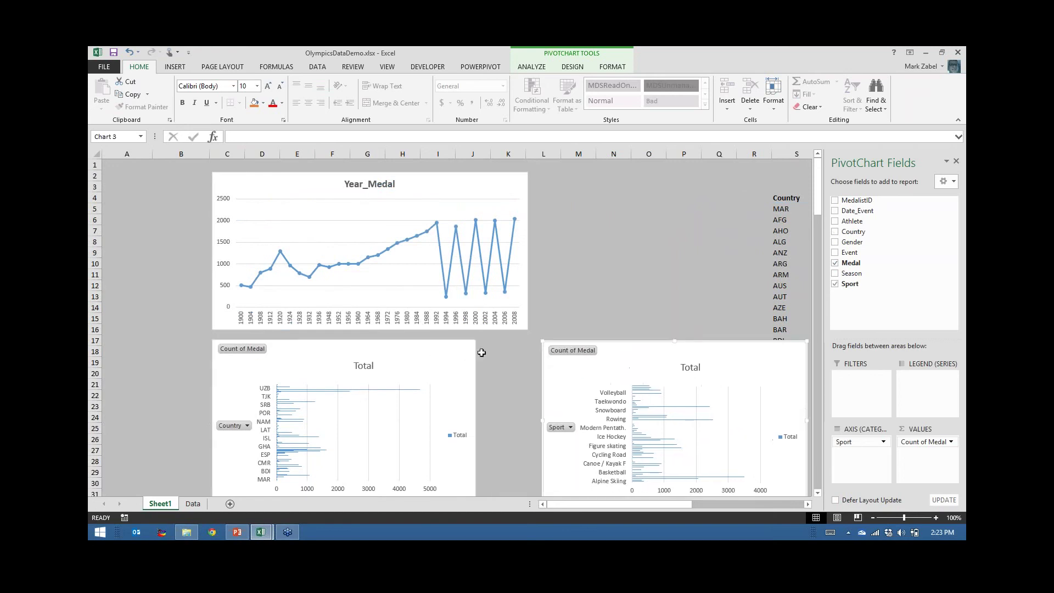
- Delete the legend from the Country bar chart and hide all of its field buttons
scroll(482, 353, down, 2)
click(448, 295)
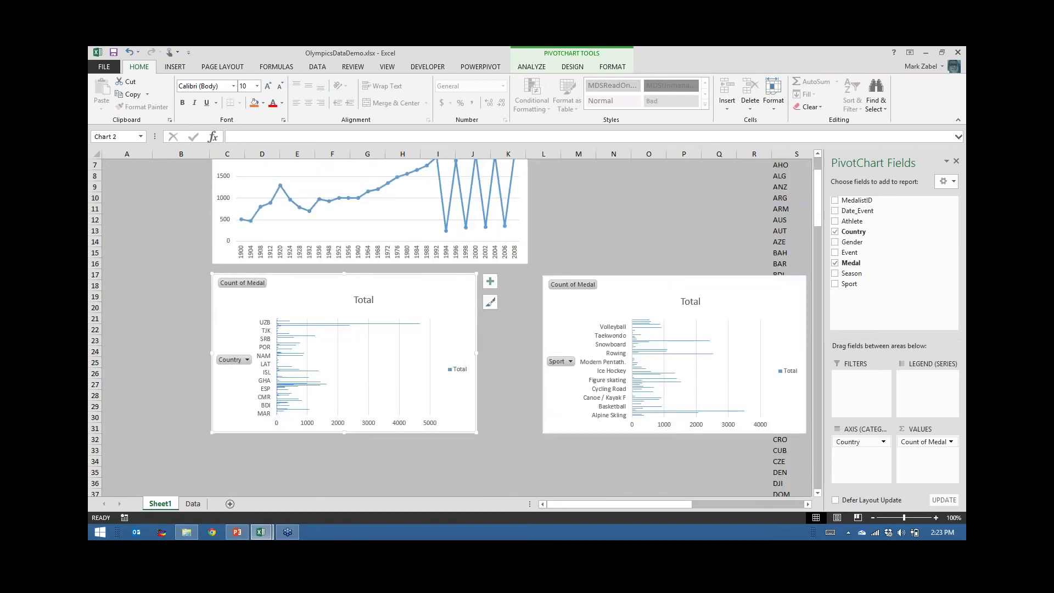
click(461, 373)
key(Delete)
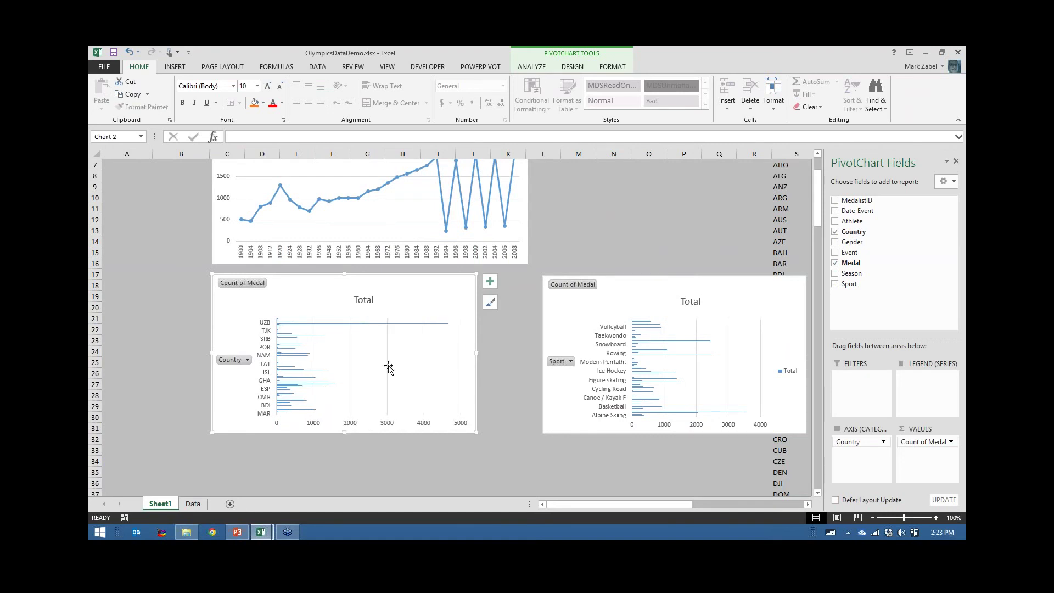
right_click(242, 361)
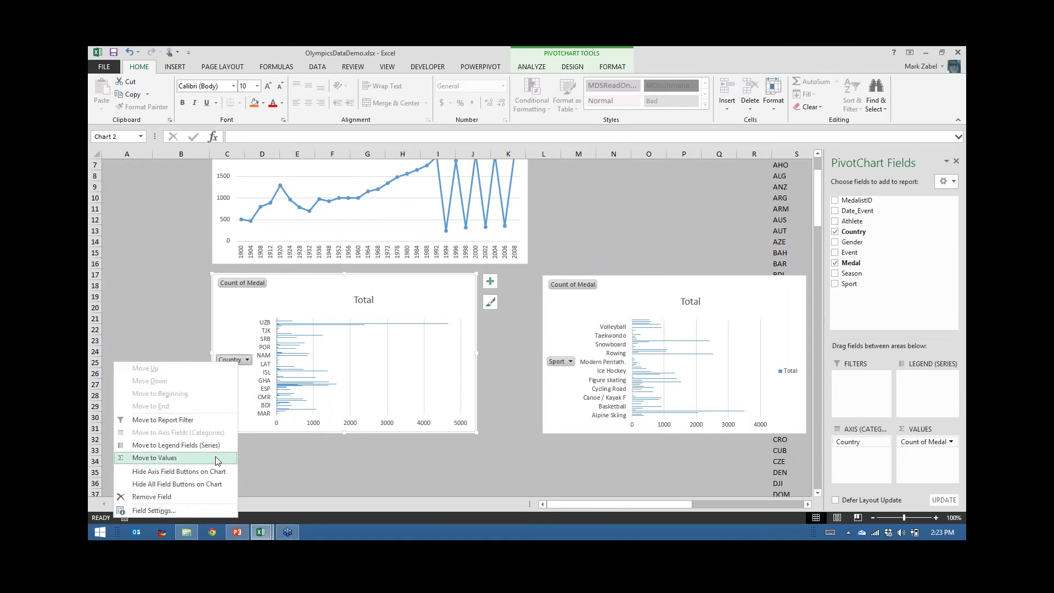
click(199, 487)
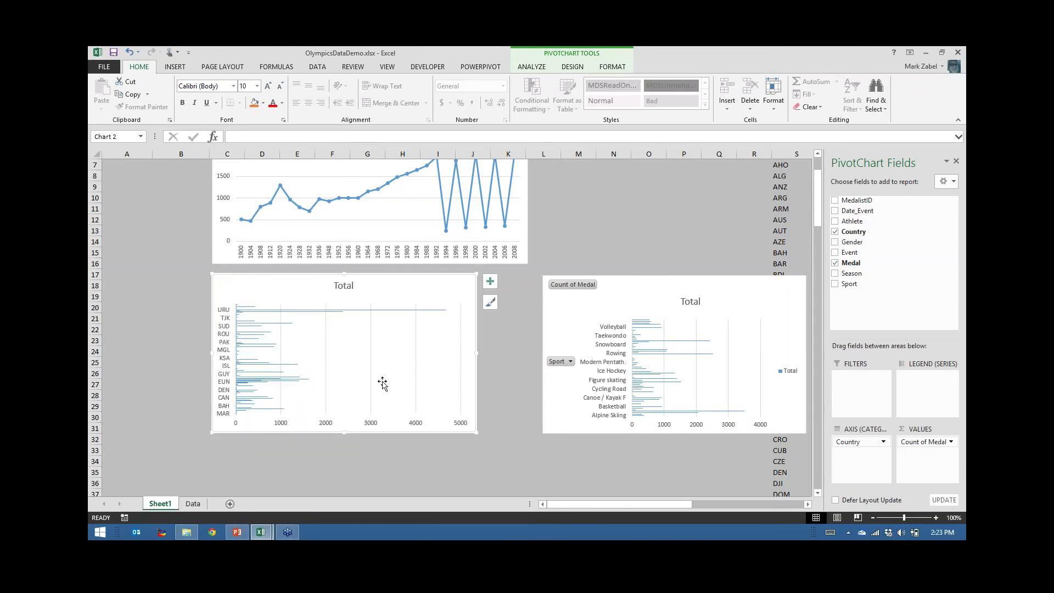
- Link the Country bar chart's title to cell S4, the Country header
click(344, 285)
click(335, 286)
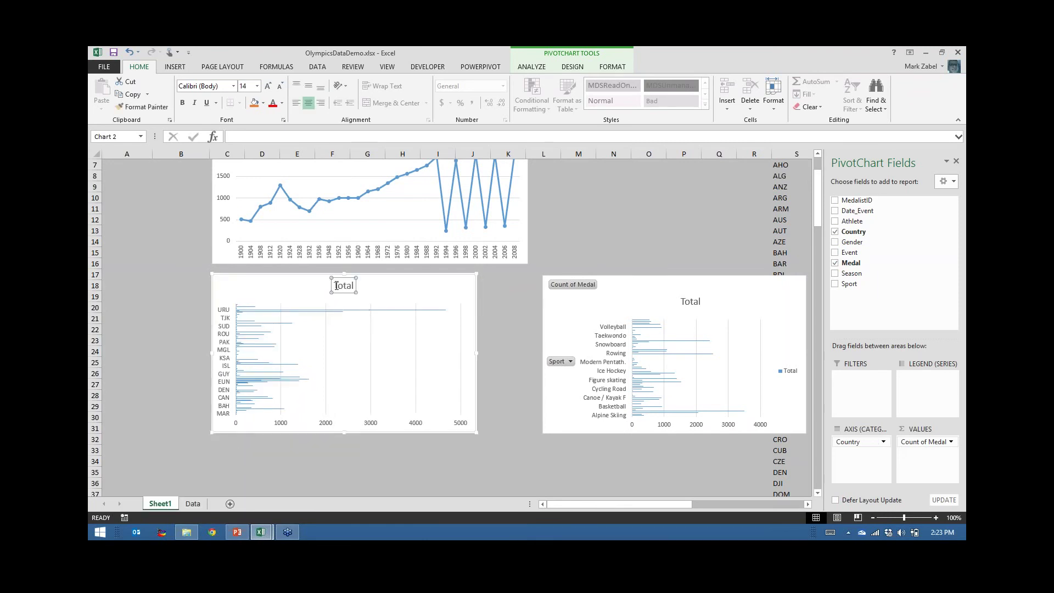
click(246, 135)
text(=)
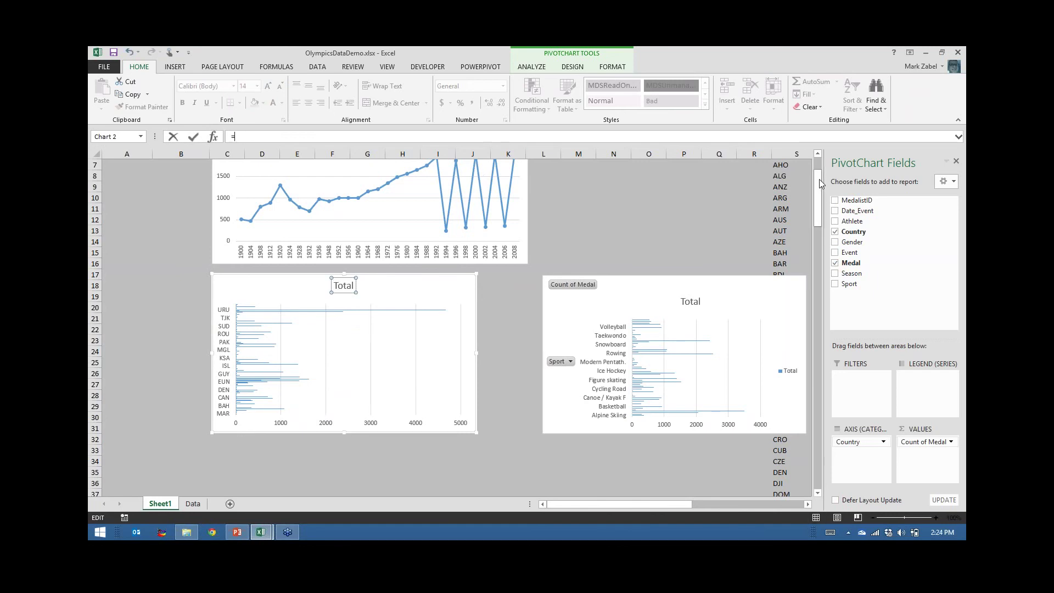
scroll(819, 176, up, 2)
click(788, 198)
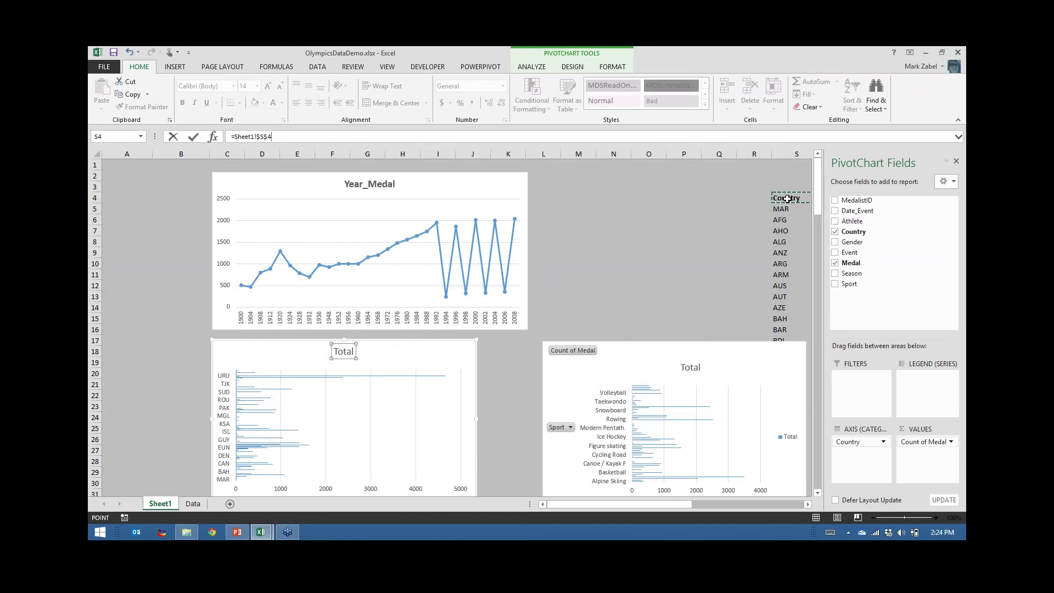
key(Return)
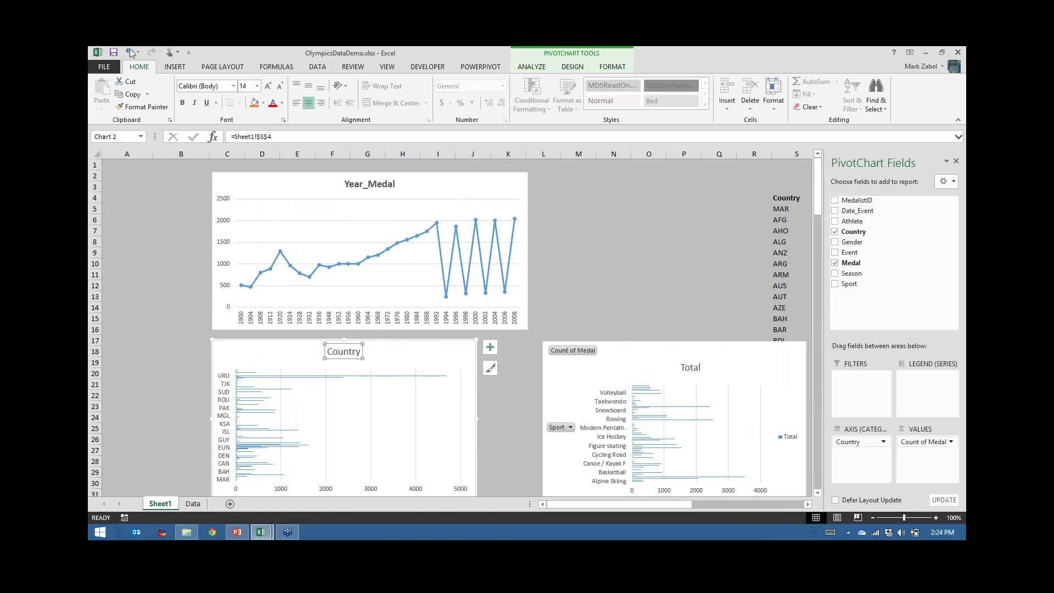
- Nudge the Country bar chart slightly right and up, and reduce its height so it ends around row 31
click(649, 264)
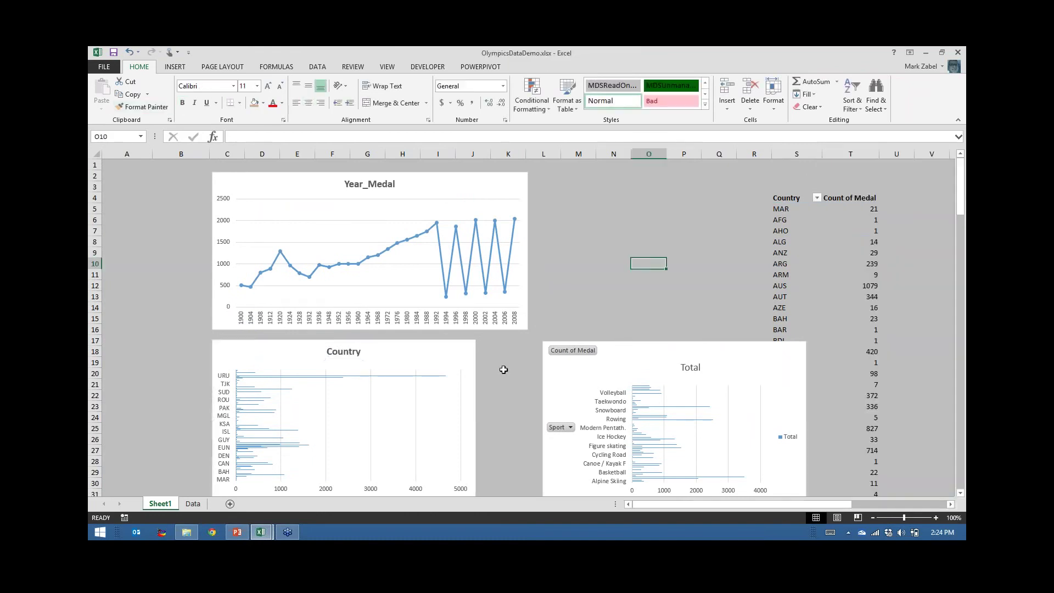
scroll(504, 369, down, 1)
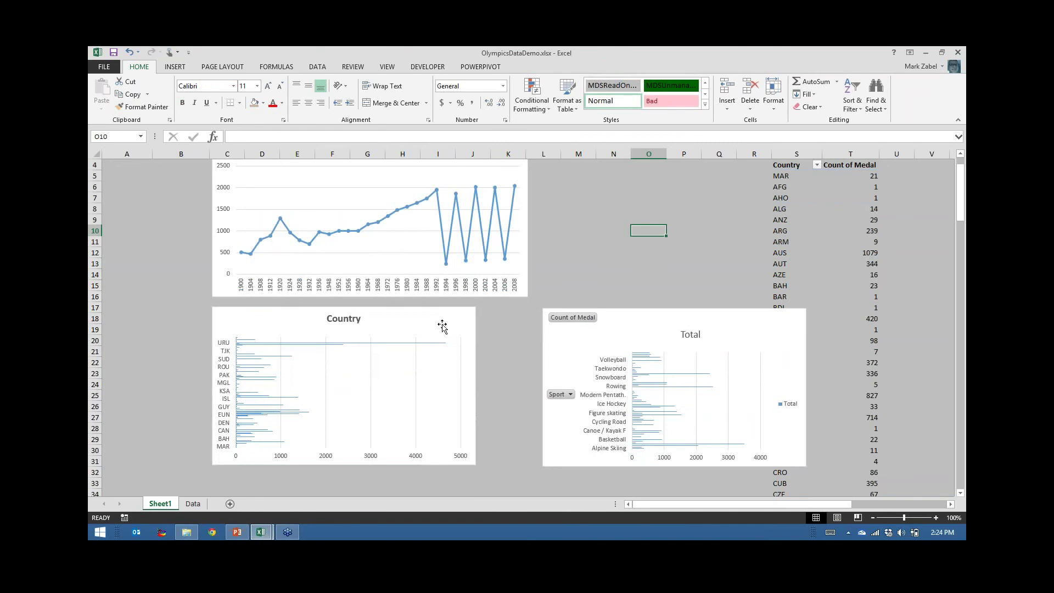
drag(443, 326, 445, 325)
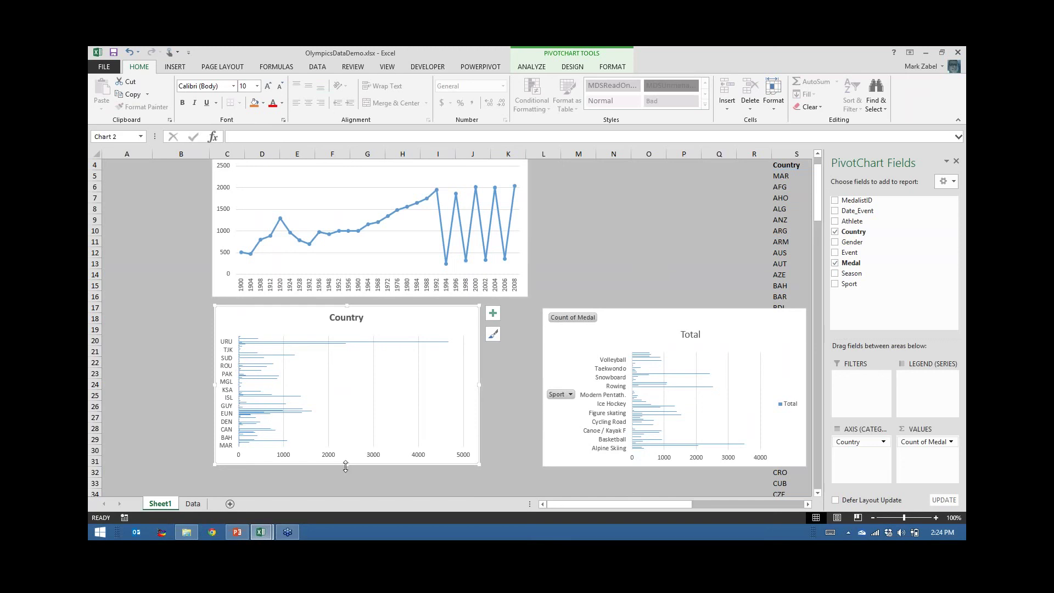
drag(347, 465, 347, 426)
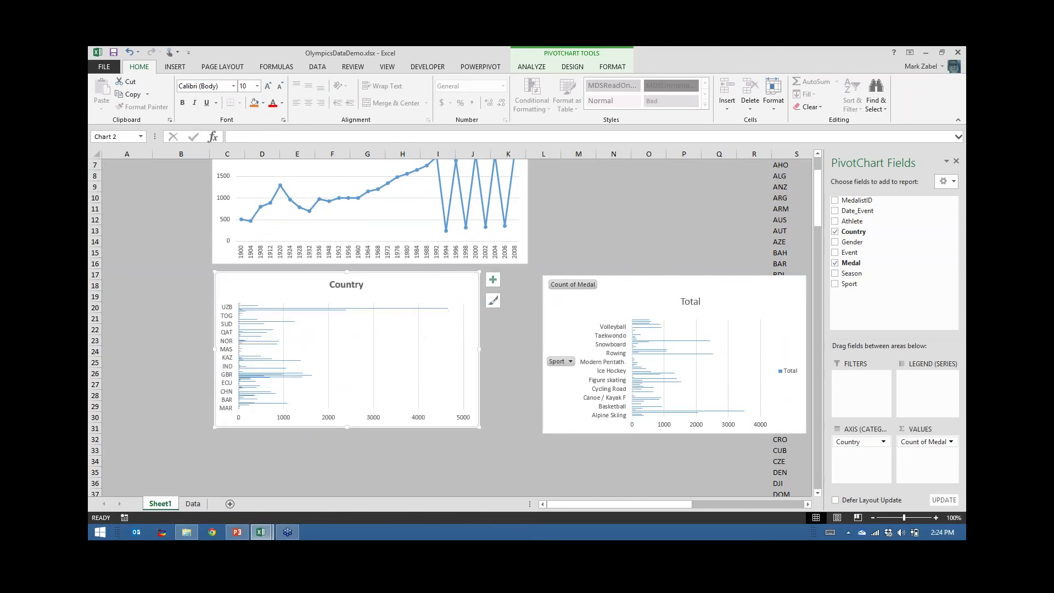
- Filter the Country bar chart's category axis to the top 10 items by Count of Medal
right_click(228, 333)
key(Escape)
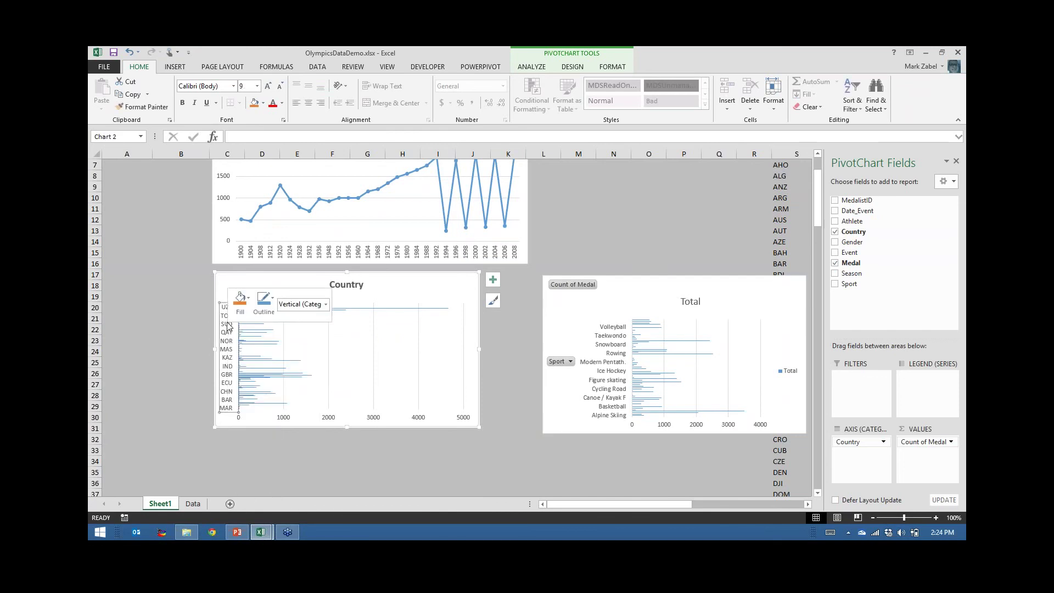
right_click(231, 336)
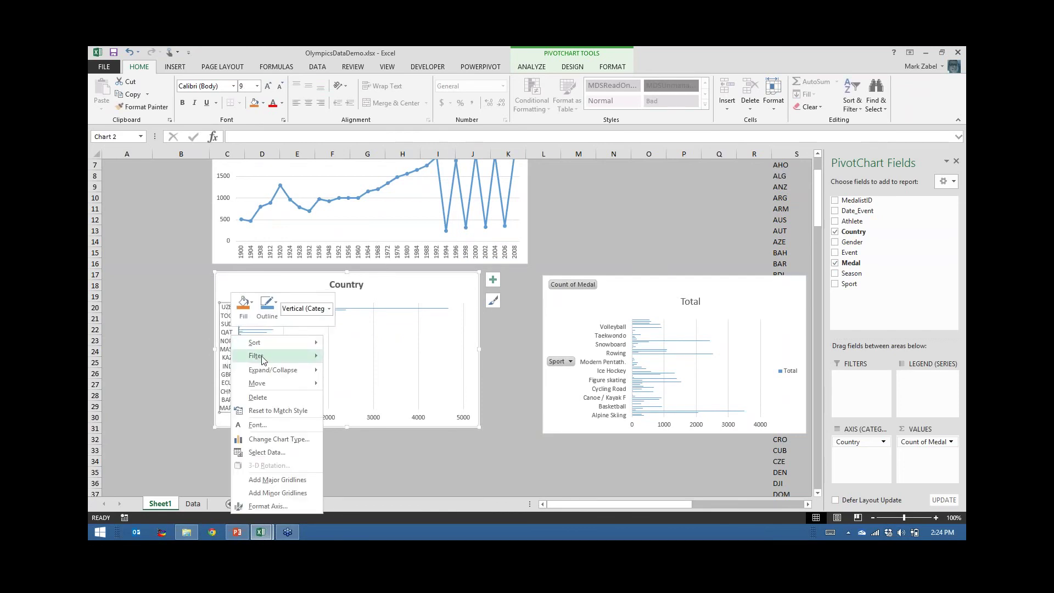
mouse_move(262, 359)
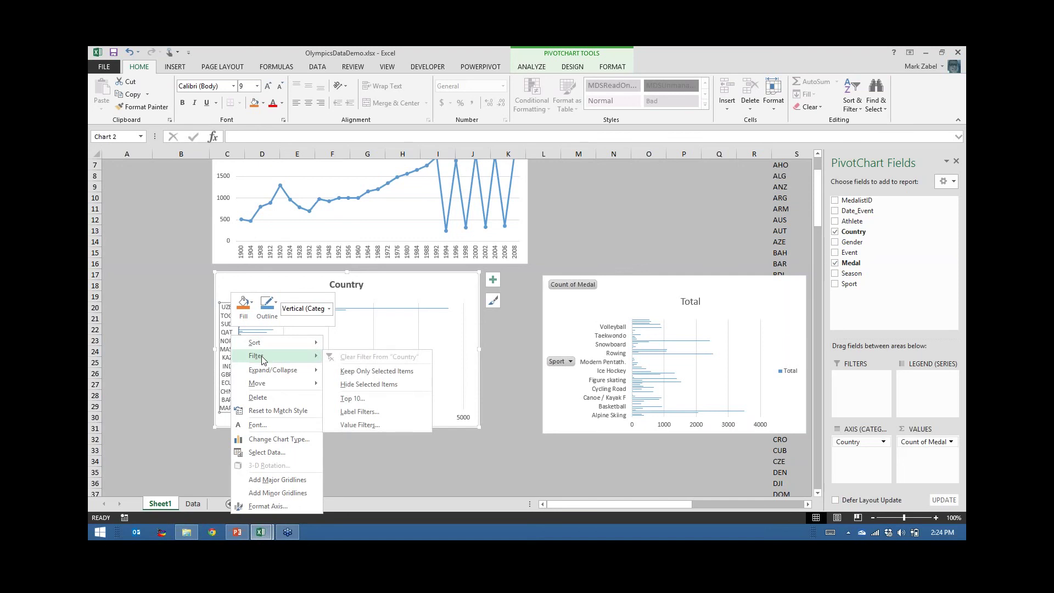
click(379, 400)
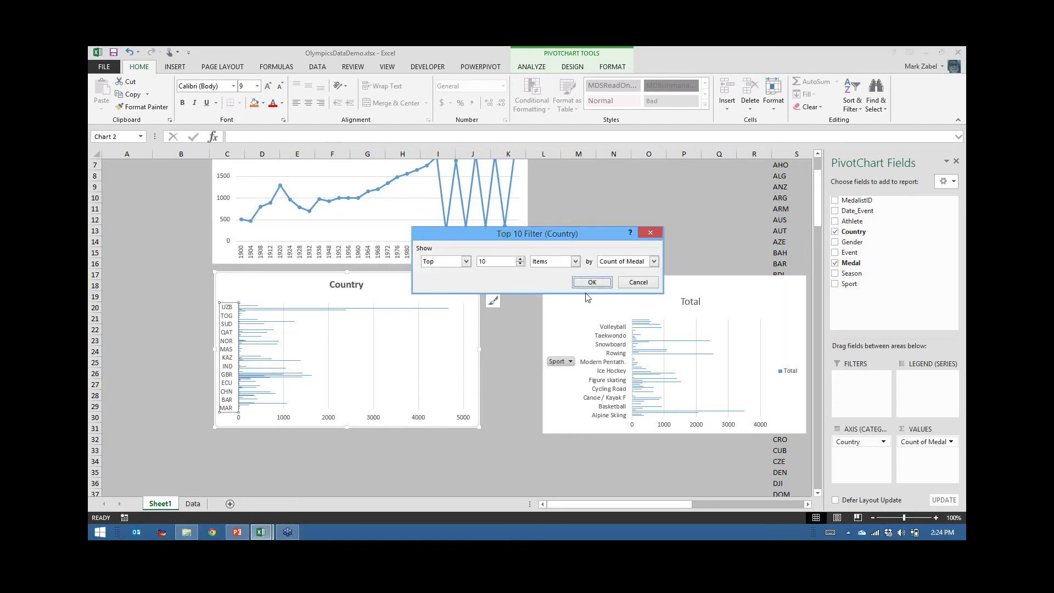
click(596, 284)
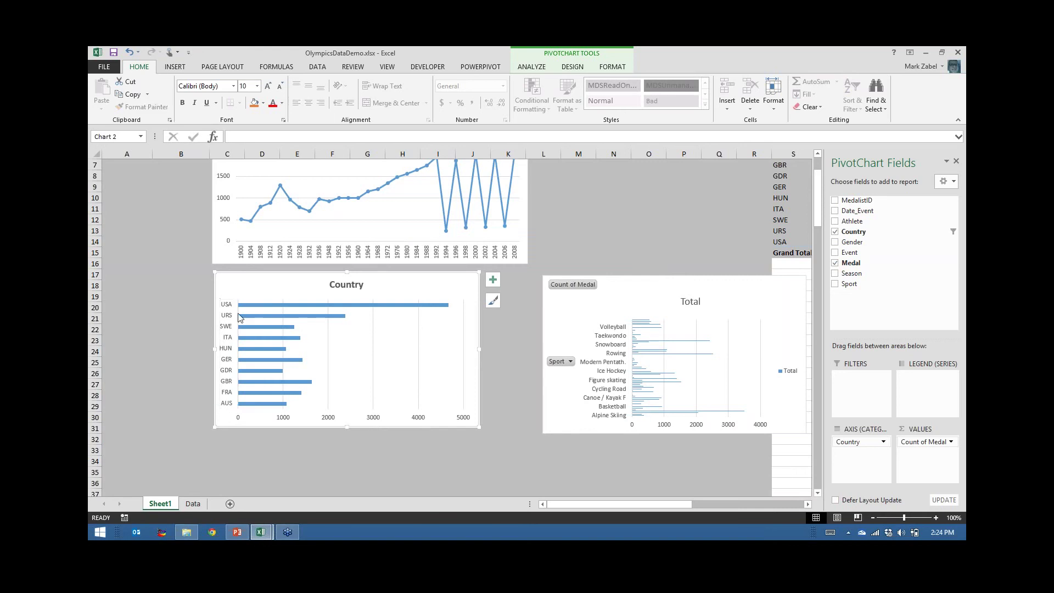
- Sort the countries in the Country bar chart in ascending order by Count of Medal
right_click(228, 315)
mouse_move(248, 319)
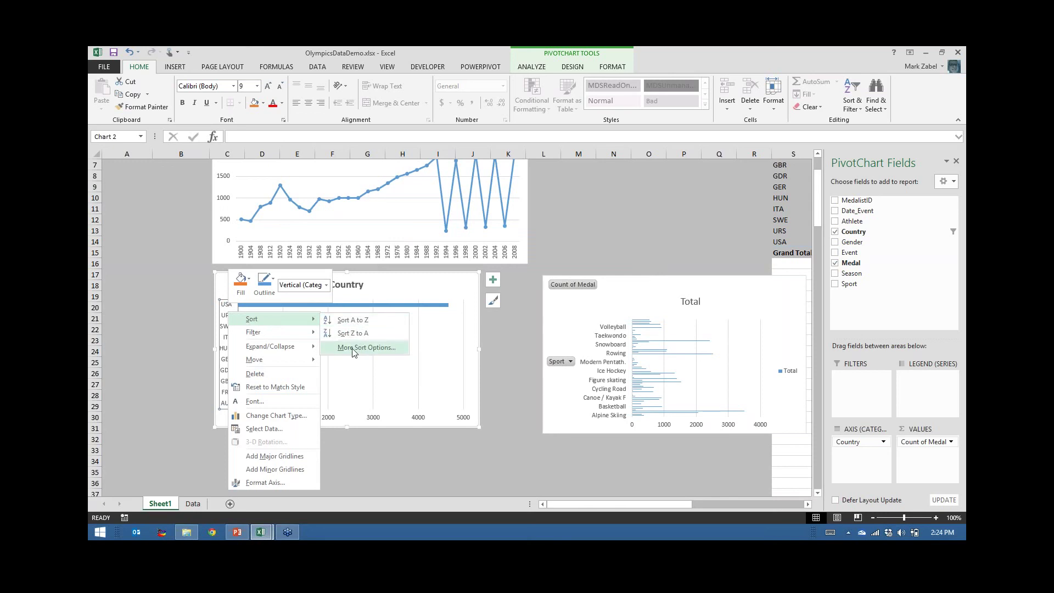
click(353, 347)
click(491, 233)
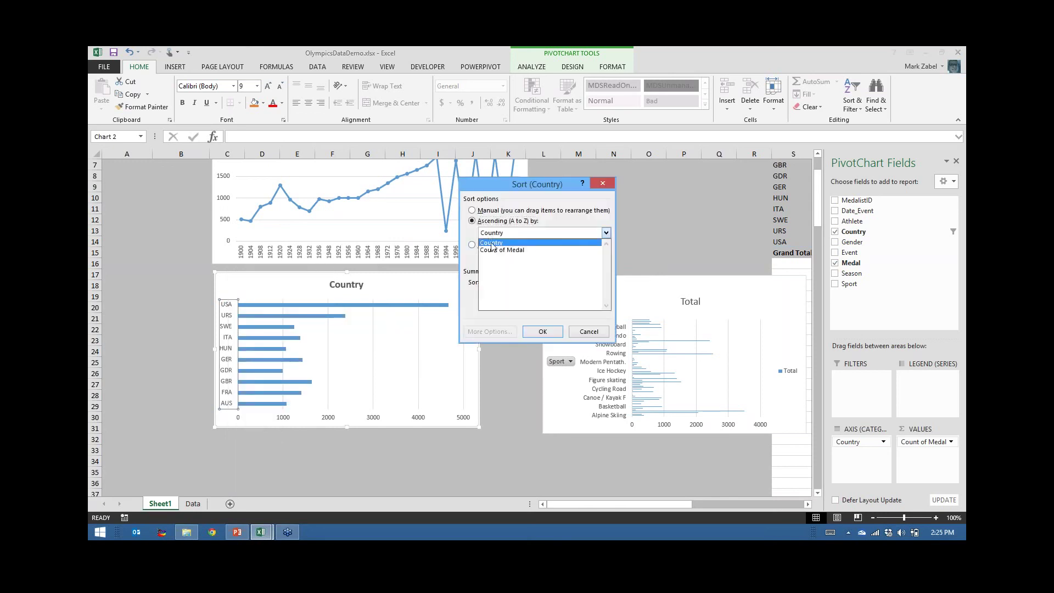
click(492, 250)
click(544, 333)
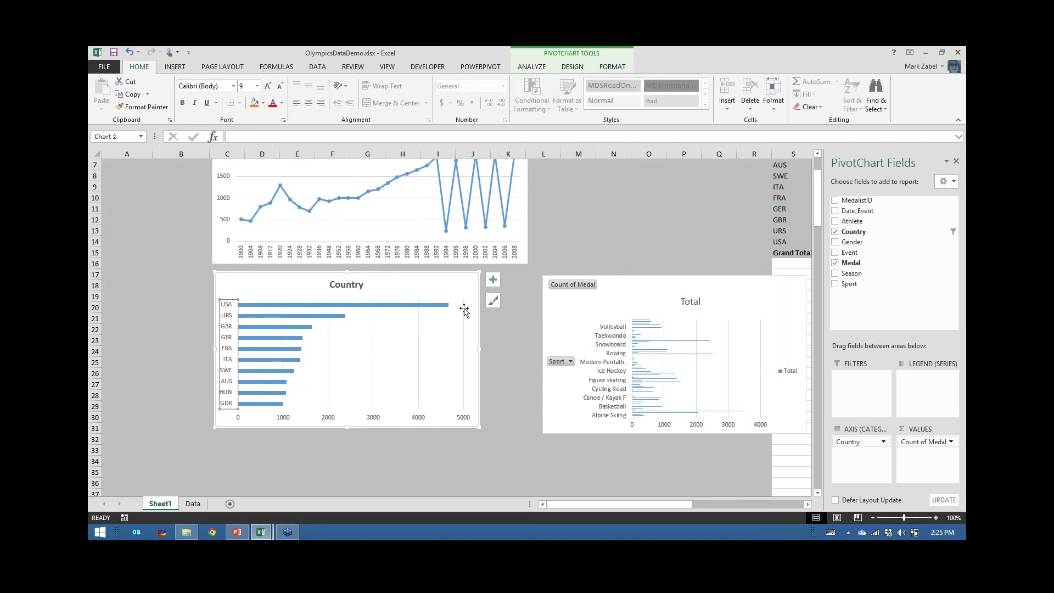
- Shrink the Country bar chart to about columns C to G, rows 17 to 30, and move the Sport bar chart beside it, starting in column H
click(405, 299)
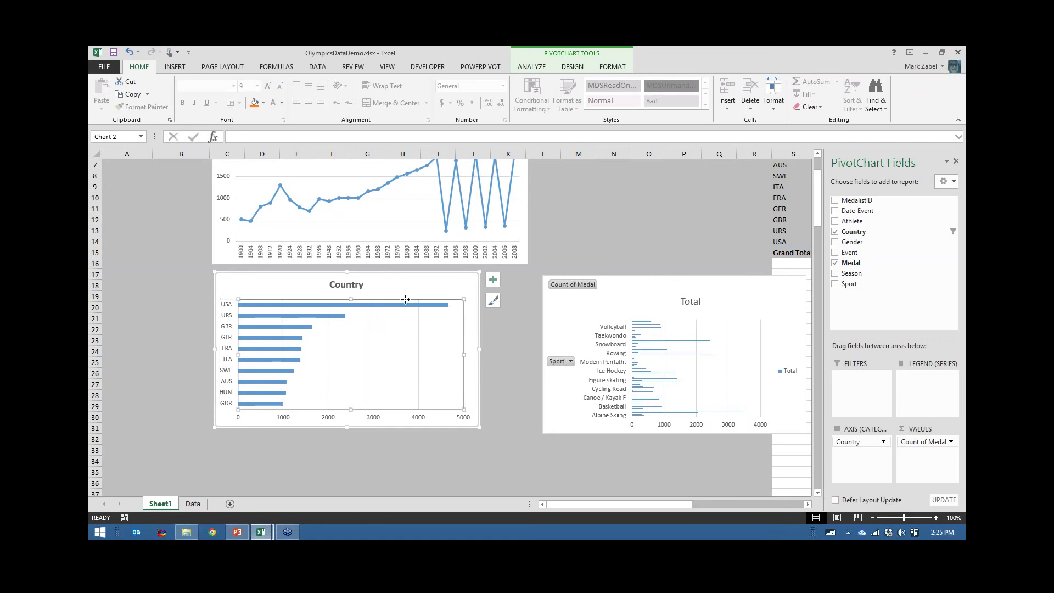
click(478, 350)
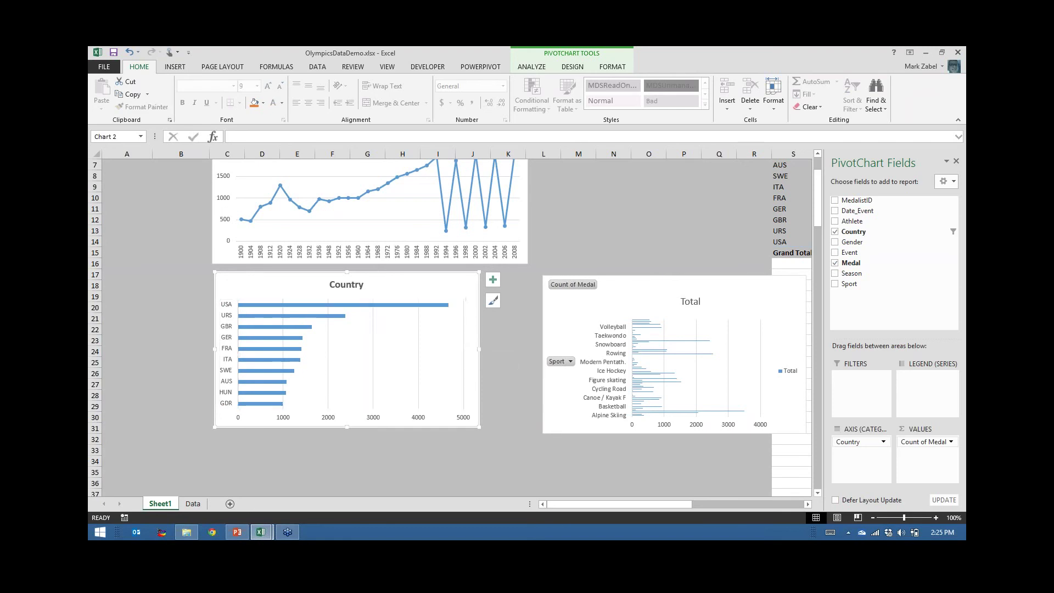
drag(479, 350, 371, 350)
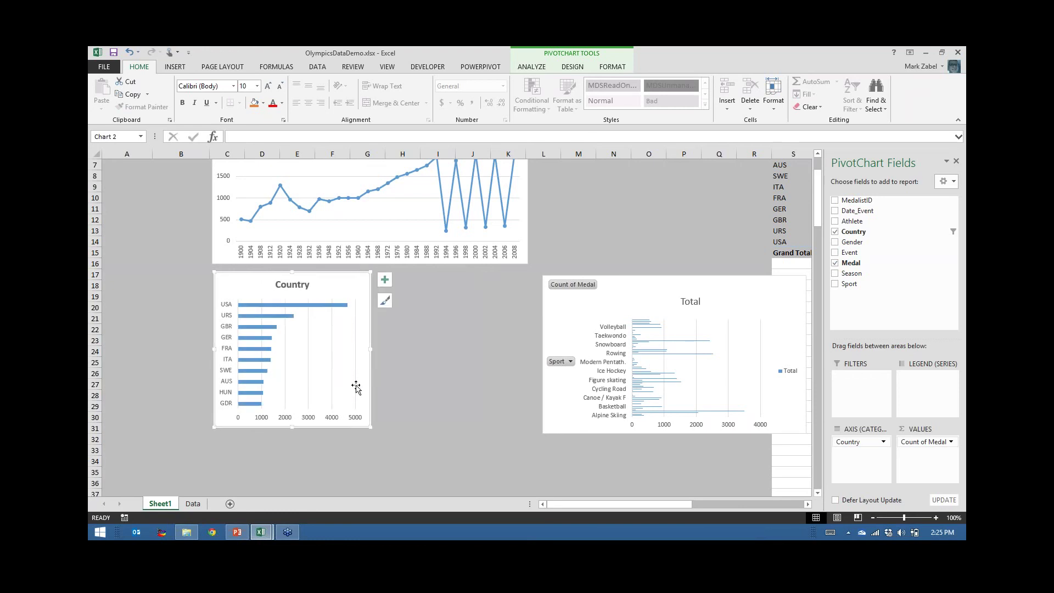
drag(290, 428, 292, 424)
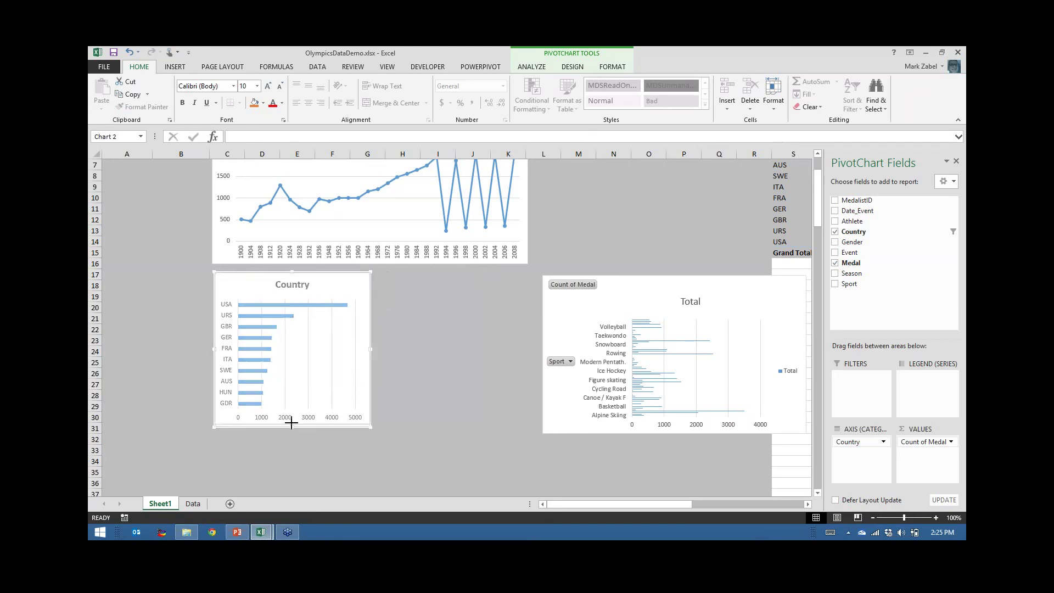
drag(640, 314, 505, 312)
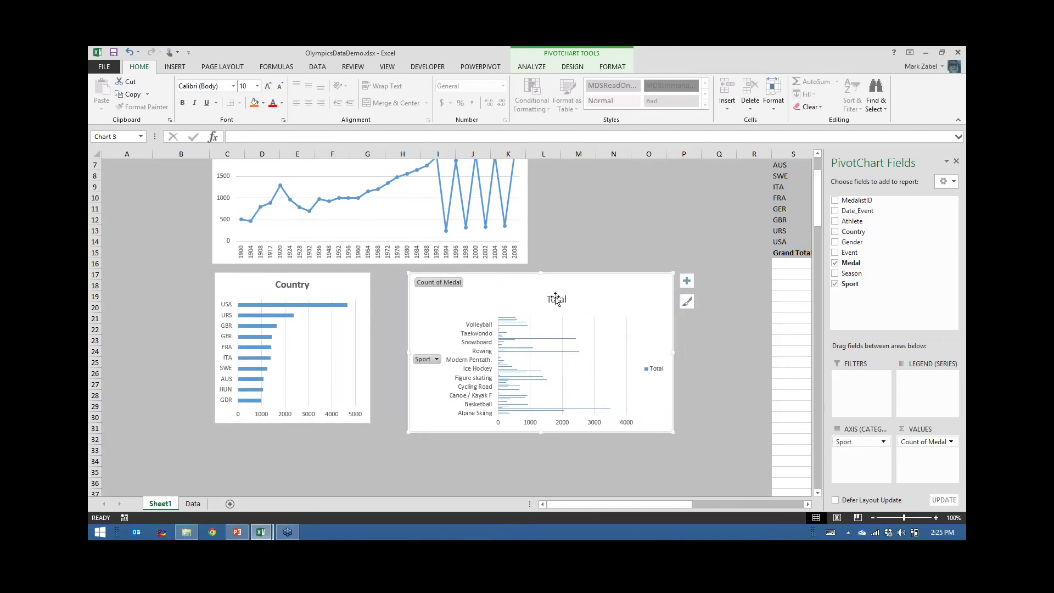
- Delete the legend from the Sport bar chart and hide all of its field buttons
click(661, 374)
key(Delete)
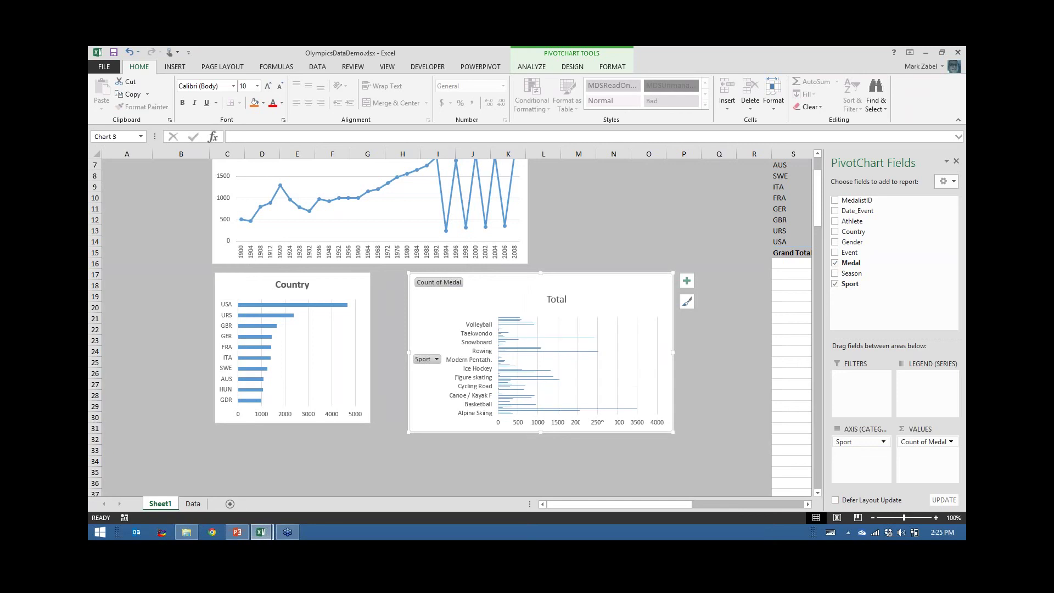
right_click(434, 359)
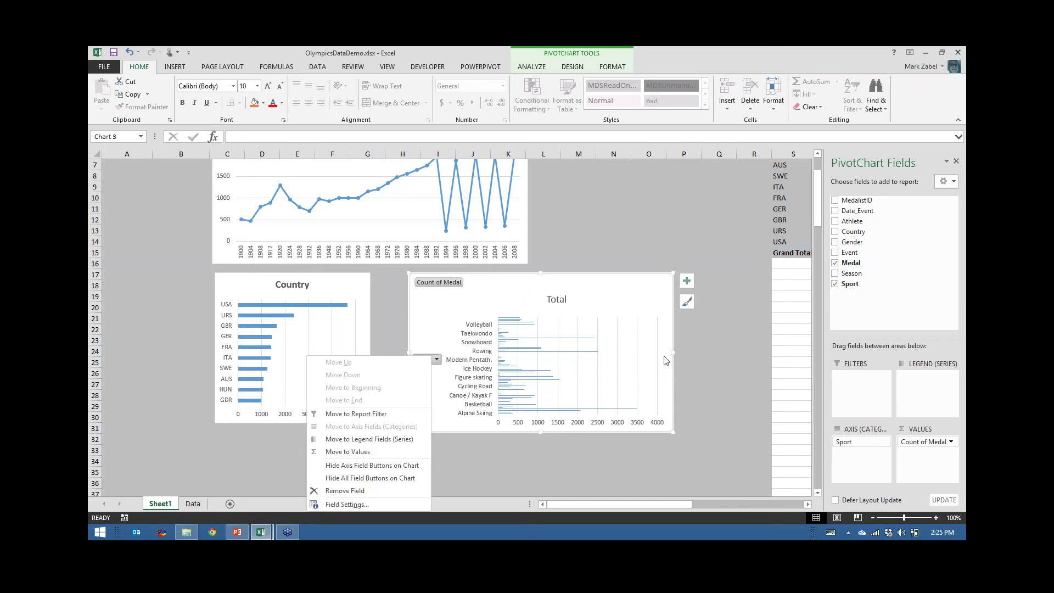
click(413, 479)
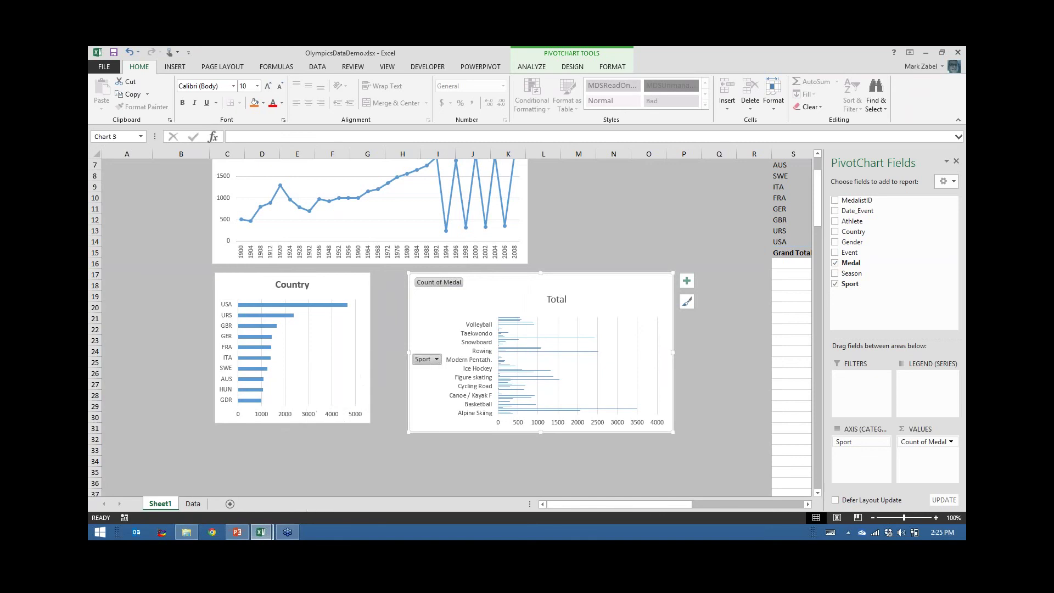
- Filter the Sport bar chart's category axis to the top 10 items by Count of Medal
click(450, 310)
right_click(451, 310)
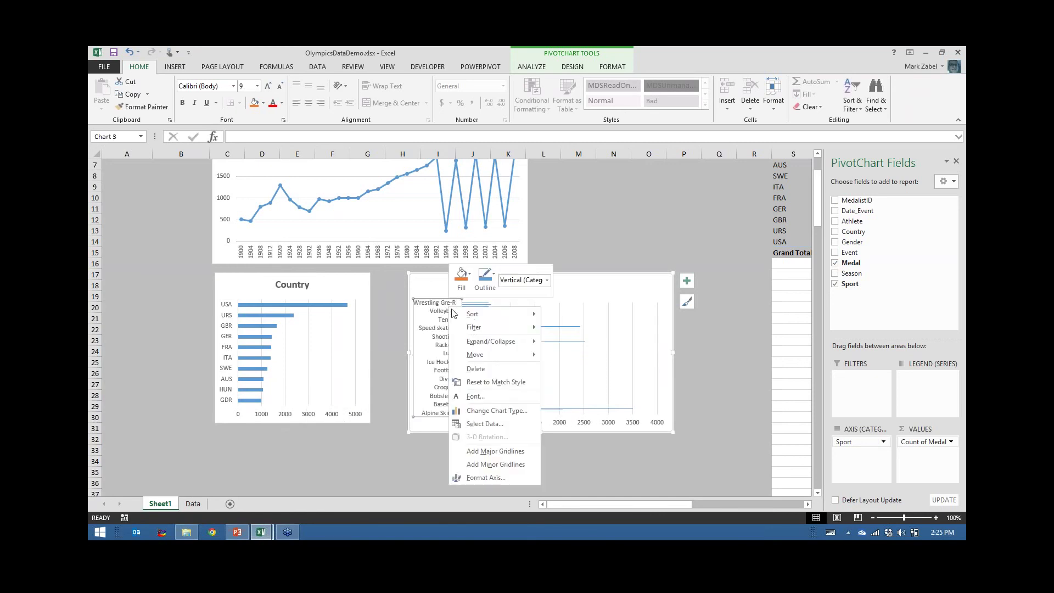
mouse_move(500, 329)
click(566, 370)
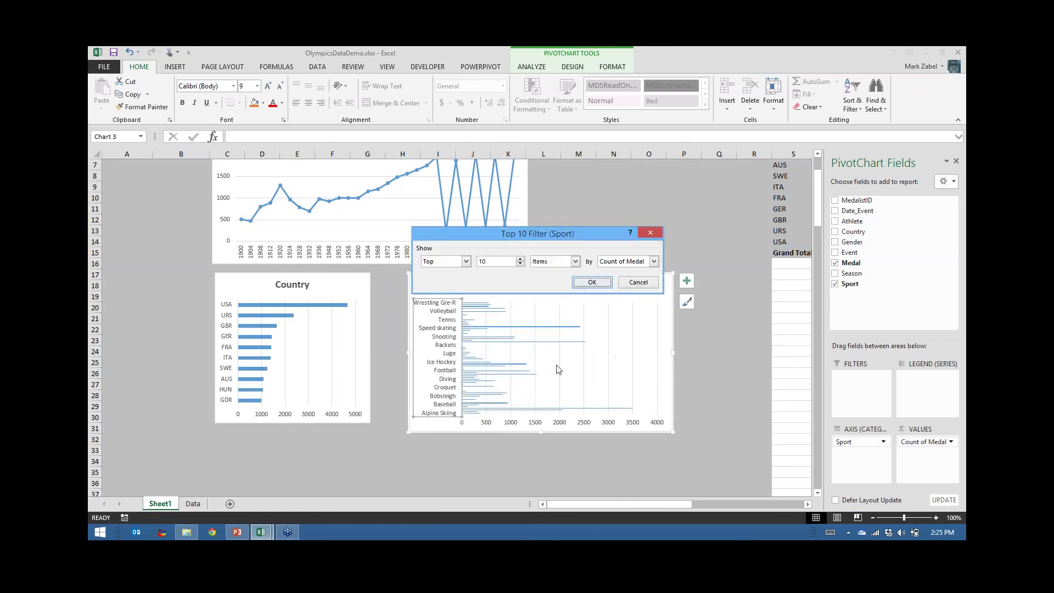
click(592, 282)
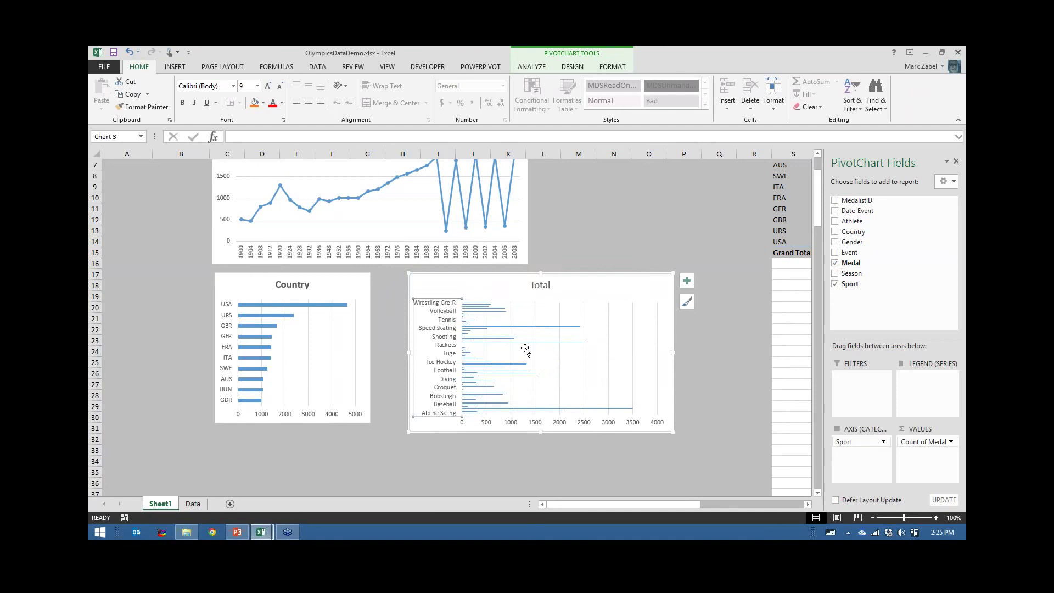
- Sort the sports in the Sport bar chart in ascending order by Count of Medal
right_click(434, 310)
mouse_move(456, 316)
click(571, 341)
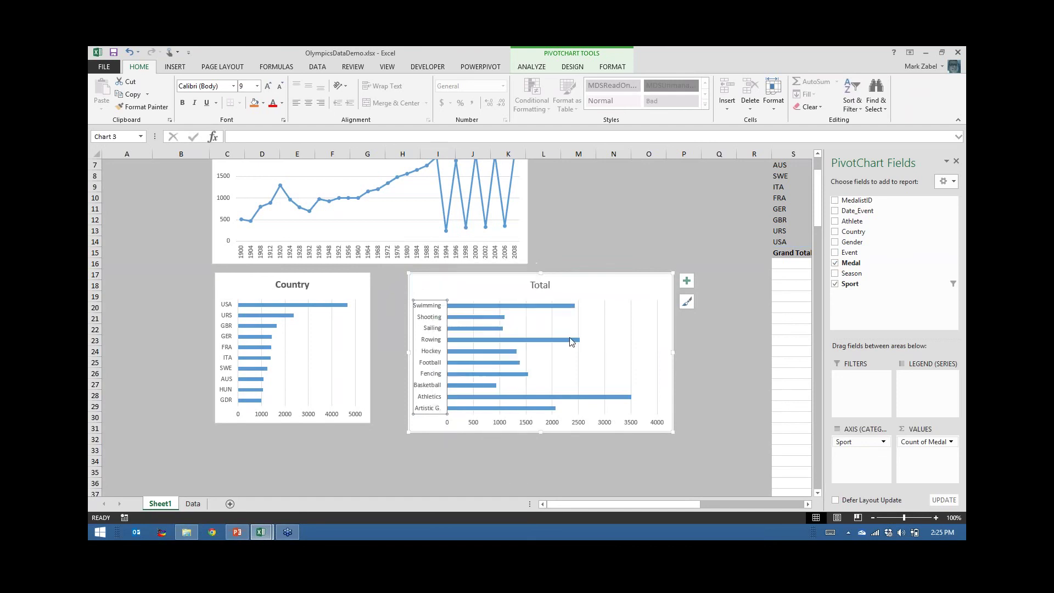
click(541, 233)
click(519, 253)
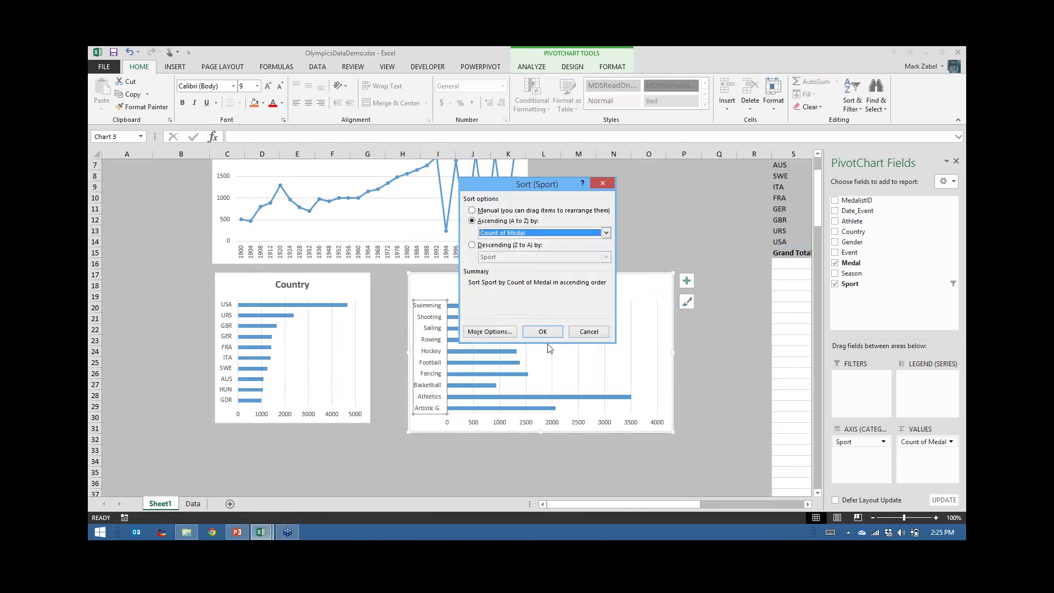
click(543, 332)
- Link the Sport bar chart's title to cell Z4, the Sport header, and make the title bold
click(548, 286)
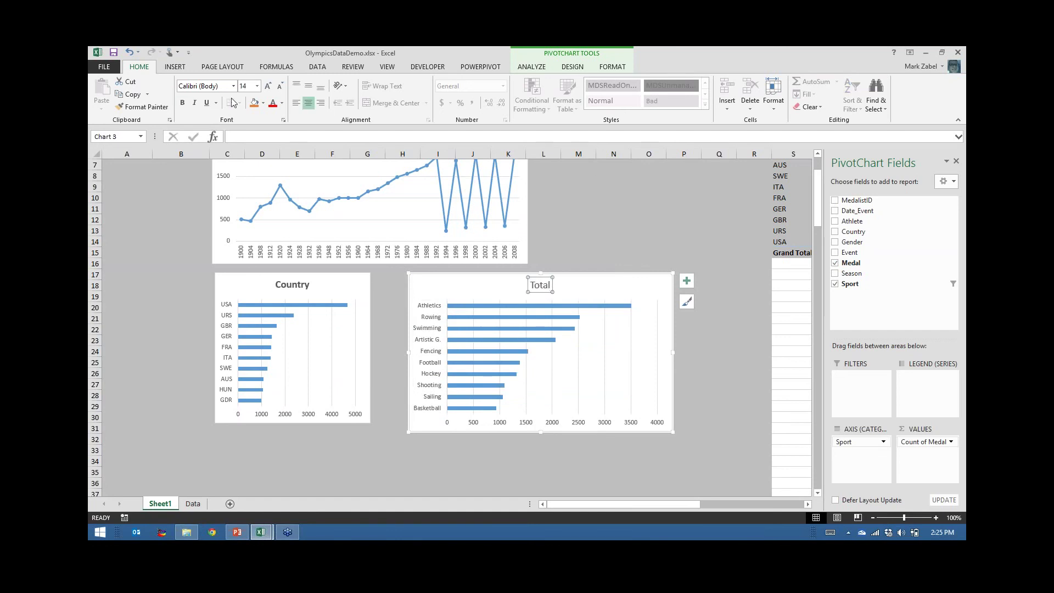
click(238, 135)
text(=)
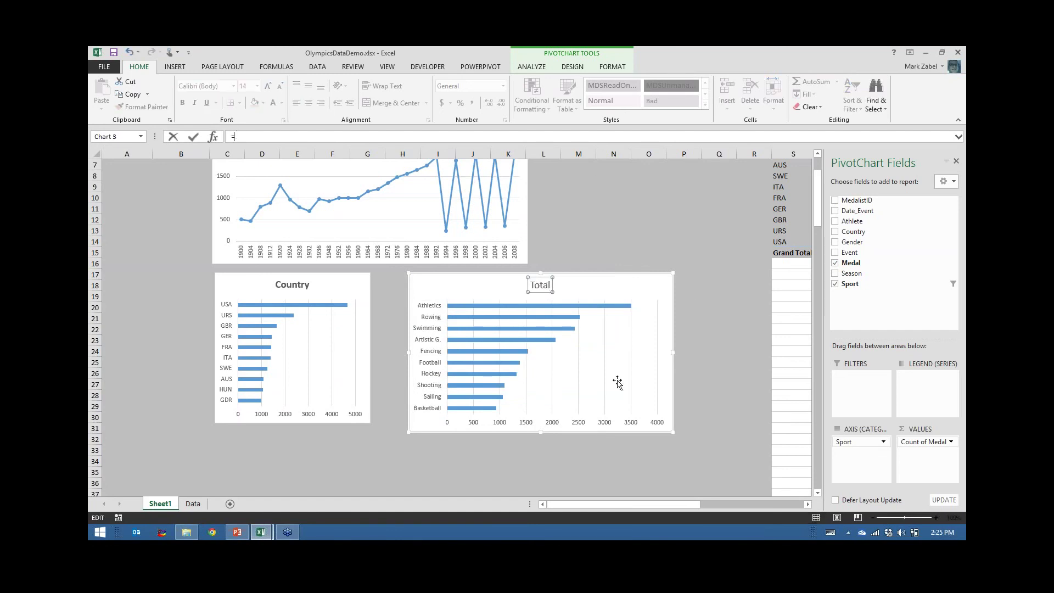
drag(576, 504, 681, 511)
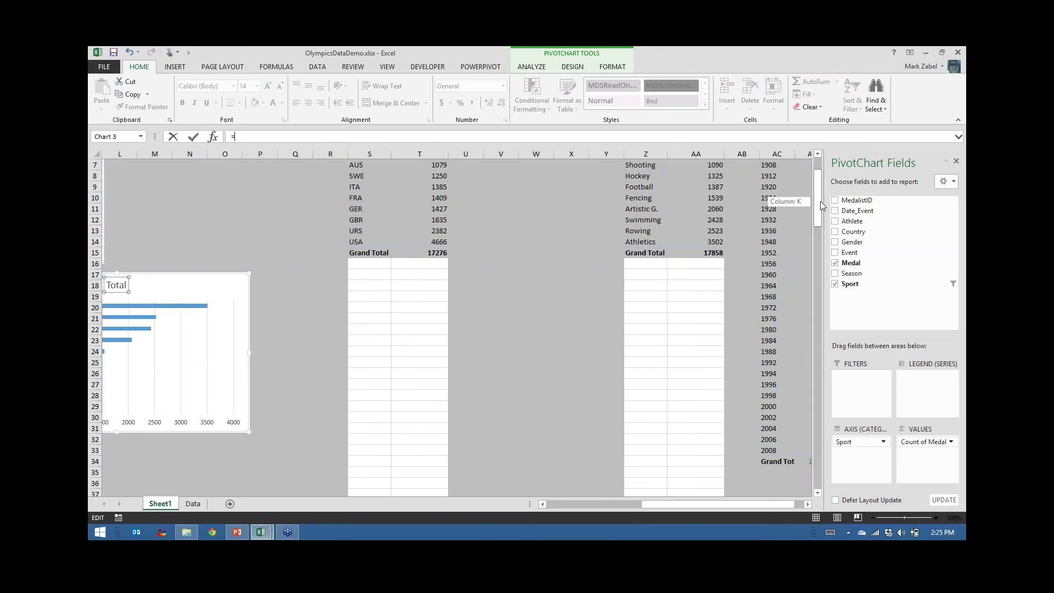
drag(820, 201, 816, 177)
click(635, 198)
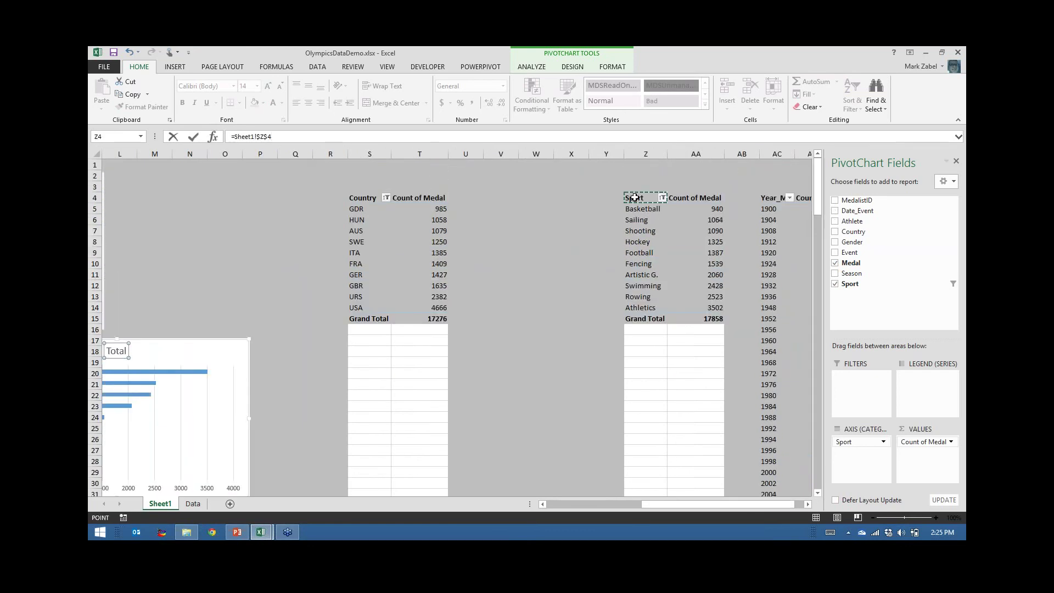
key(Return)
drag(716, 508, 621, 505)
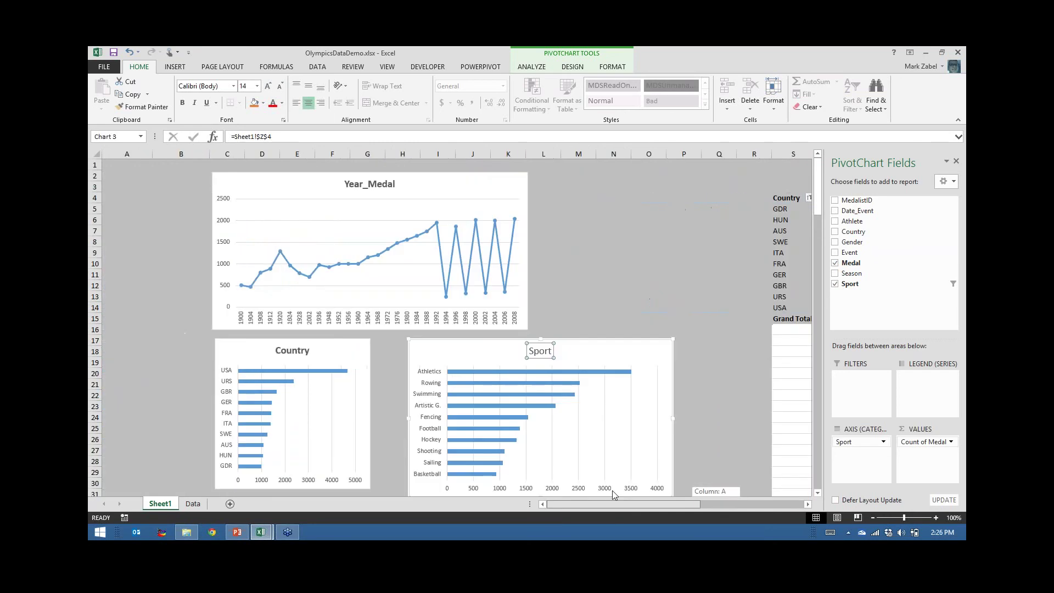
click(182, 103)
click(575, 246)
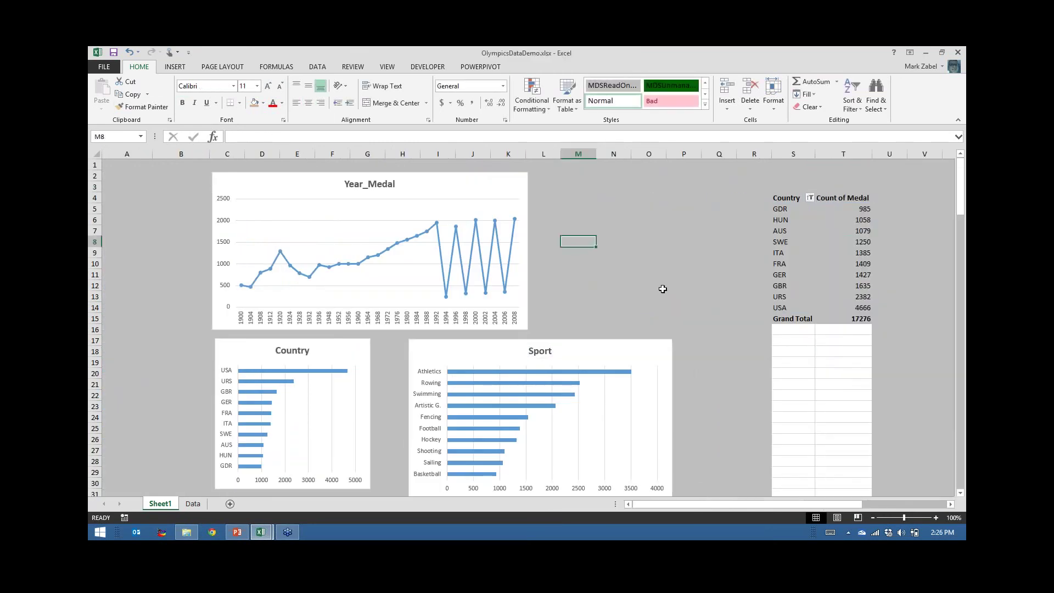
- Resize the Sport bar chart to match the Country chart's size and place it directly beside that chart, about columns G to L, rows 17 to 30
scroll(663, 289, down, 1)
click(671, 339)
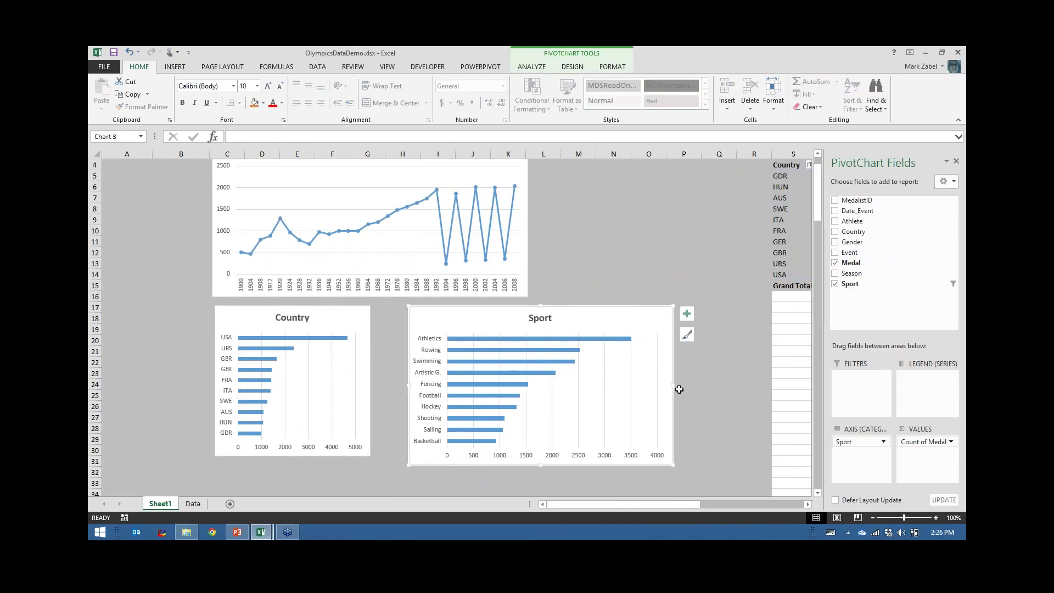
drag(679, 389, 554, 386)
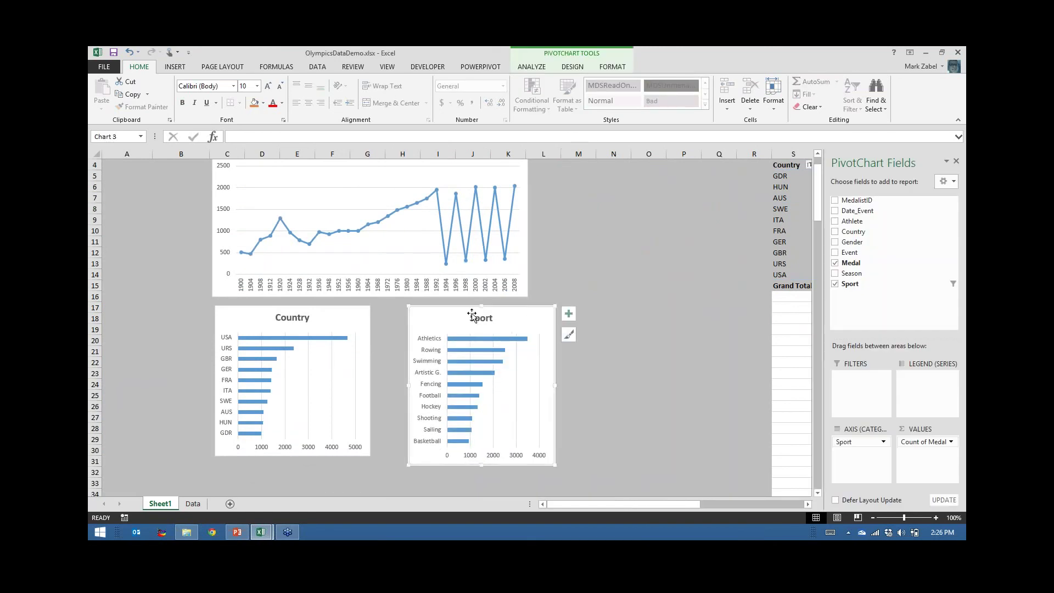
drag(404, 309, 260, 325)
drag(362, 387, 370, 388)
drag(293, 466, 292, 460)
drag(330, 312, 492, 310)
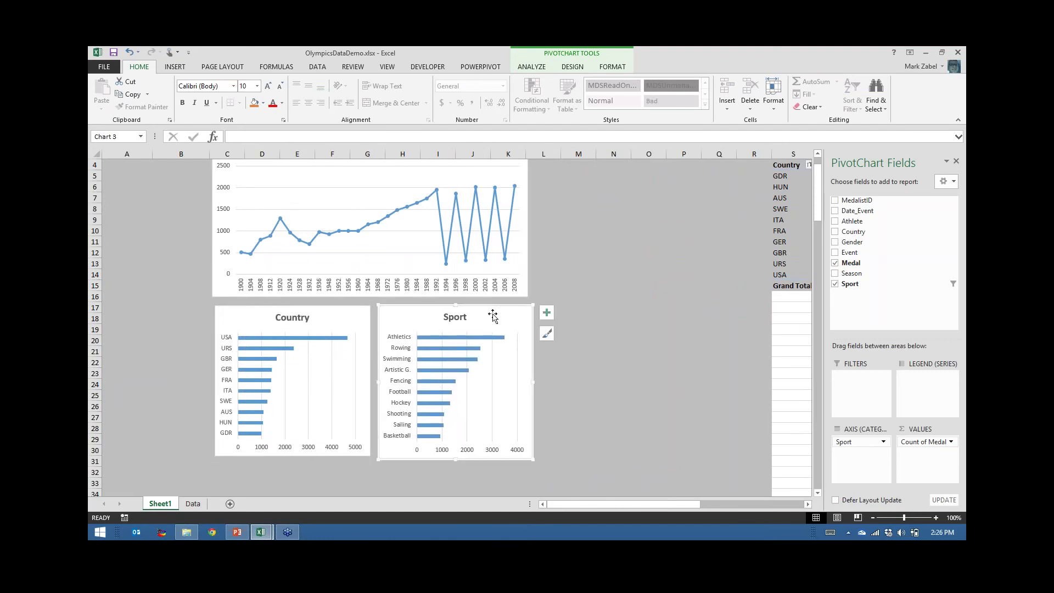
click(744, 405)
click(510, 315)
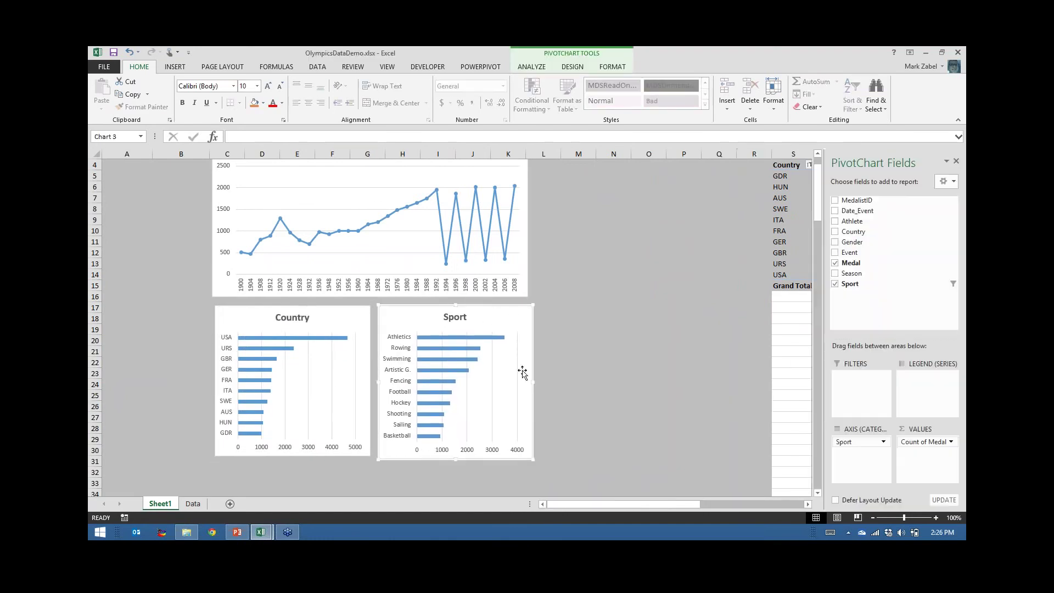
- Change the fill color of the bars in the Sport chart to orange
click(498, 341)
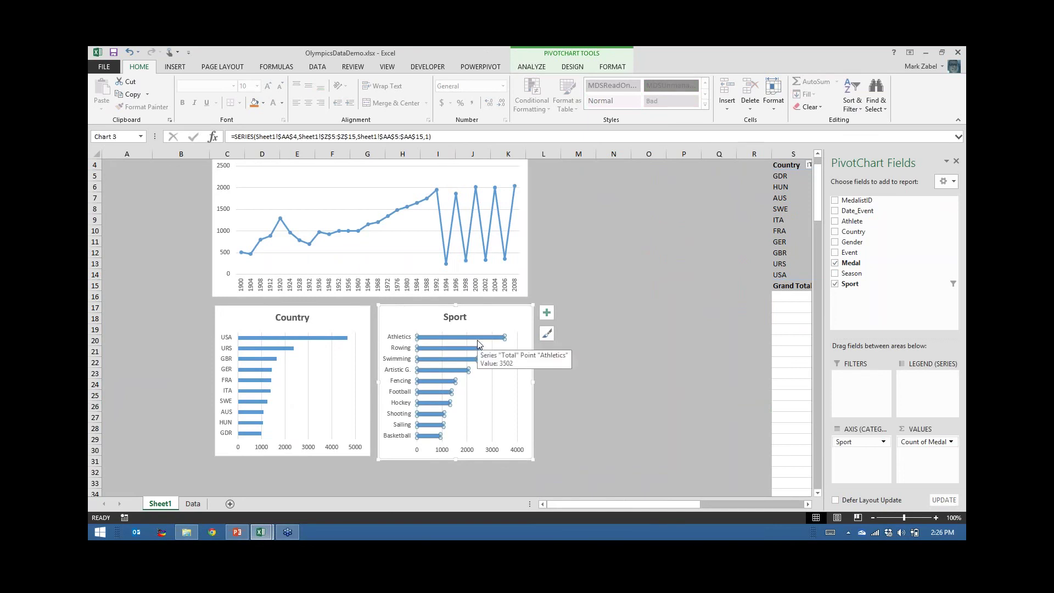
click(255, 103)
click(572, 351)
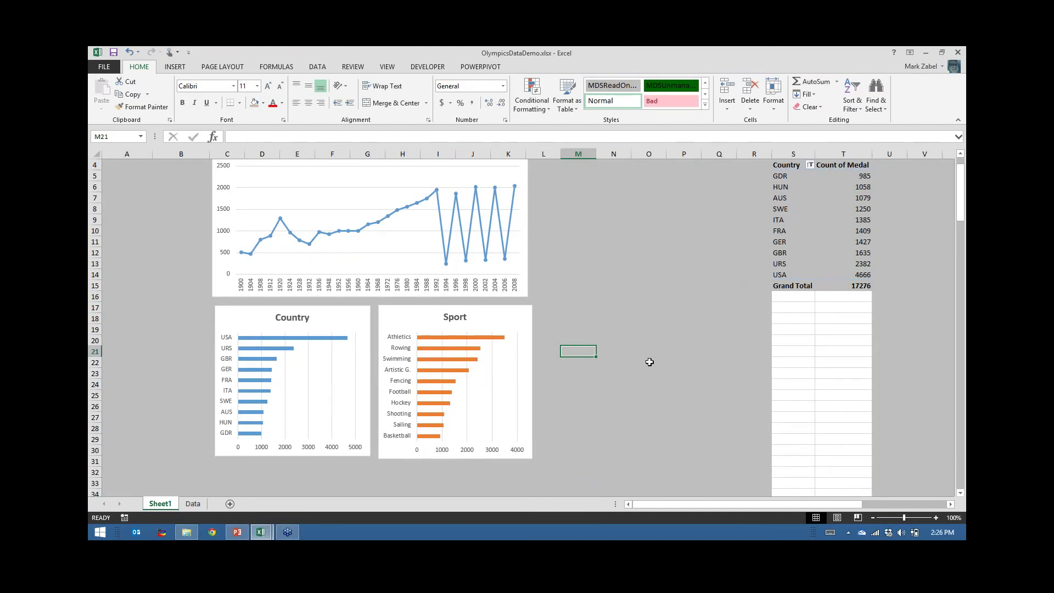
- Shift the Year_Medal, Country and Sport charts over to start in column A and end near column I, keeping their arrangement
scroll(665, 381, up, 1)
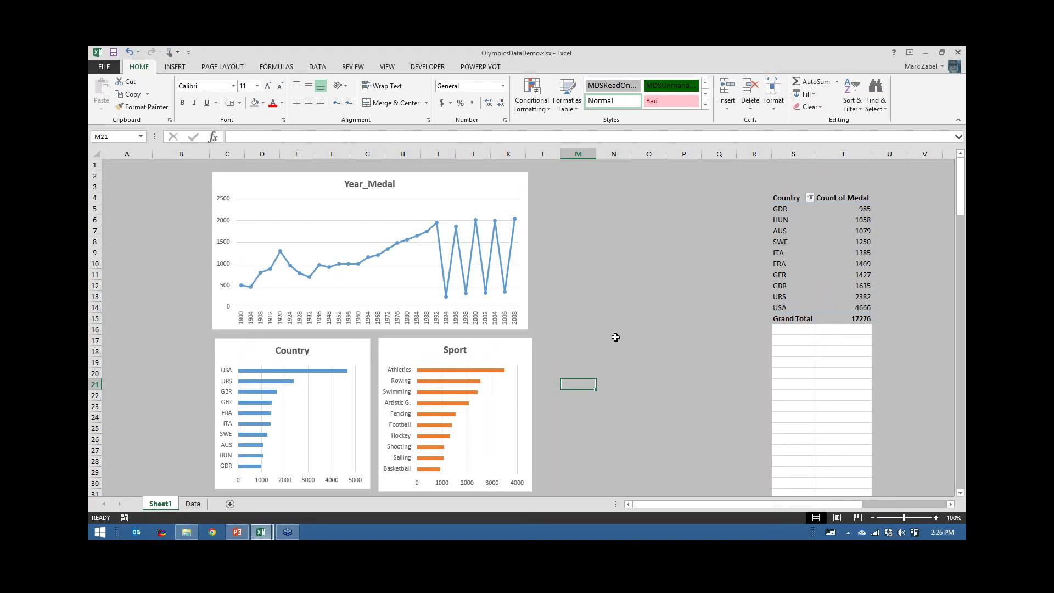
drag(255, 182, 165, 181)
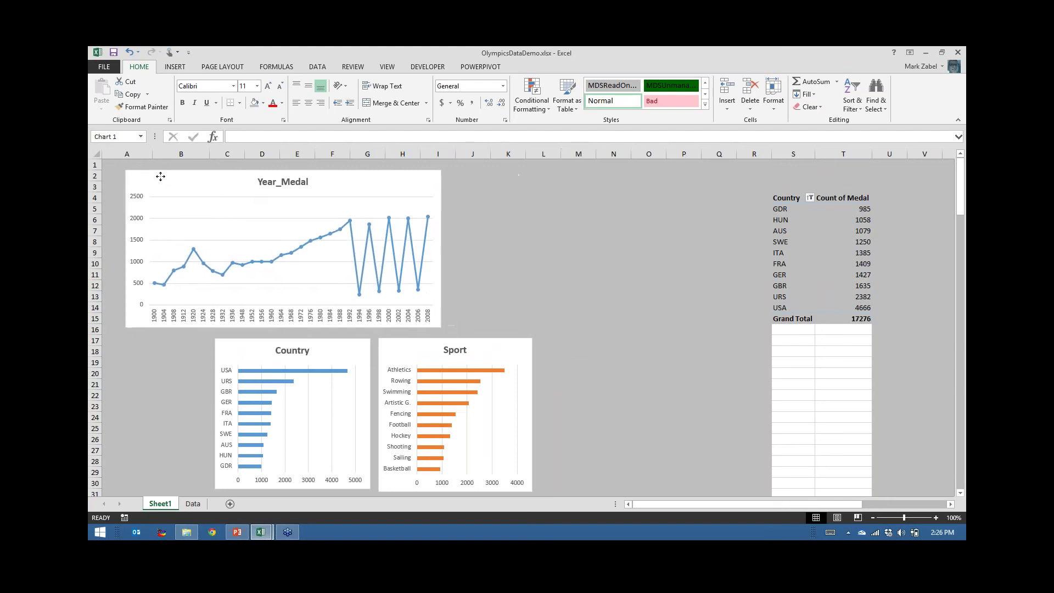
drag(240, 350, 142, 344)
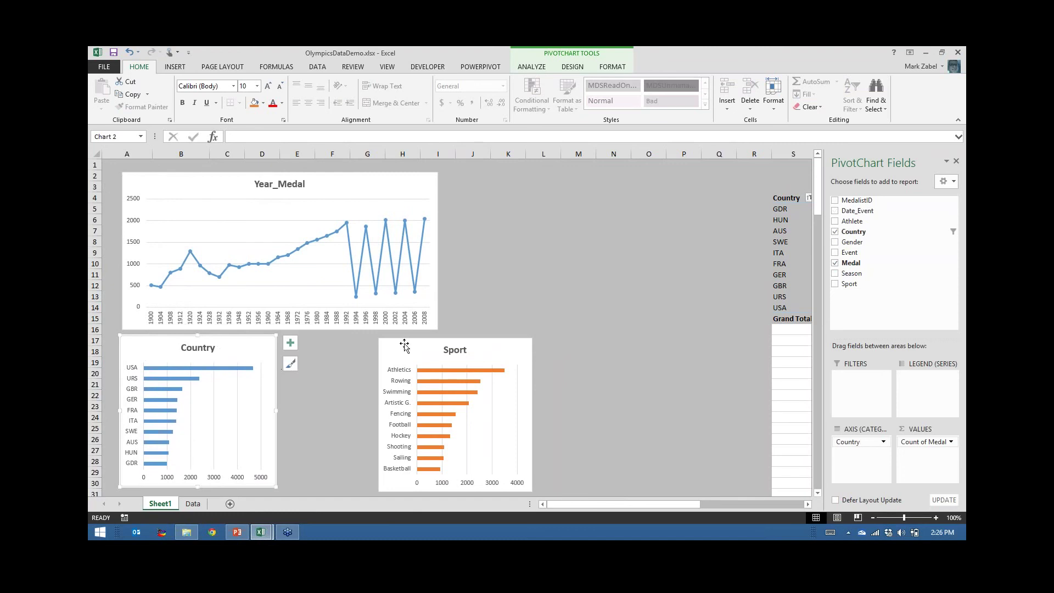
drag(402, 347, 307, 346)
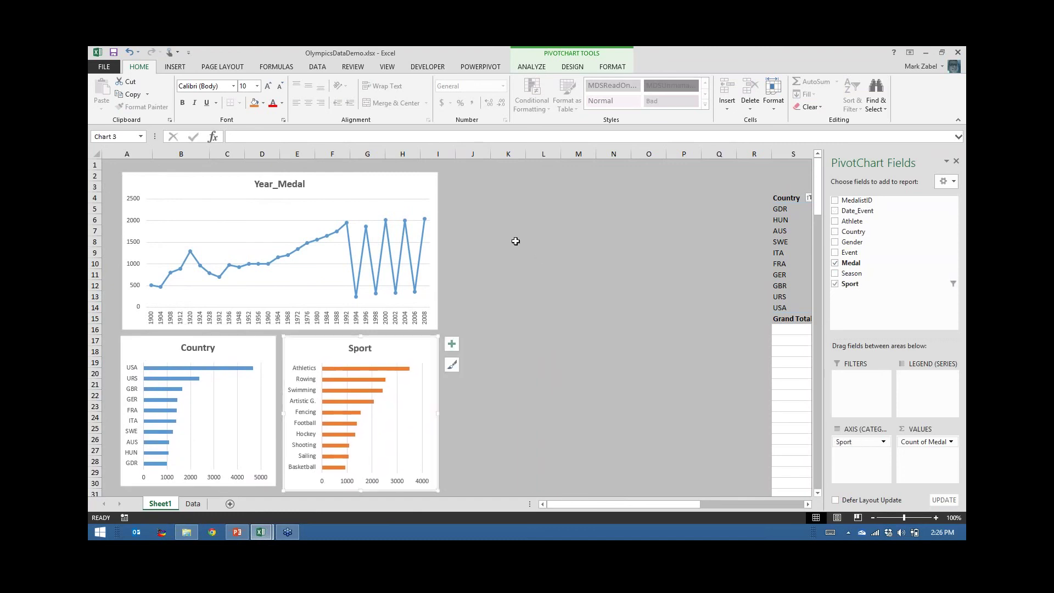
click(500, 229)
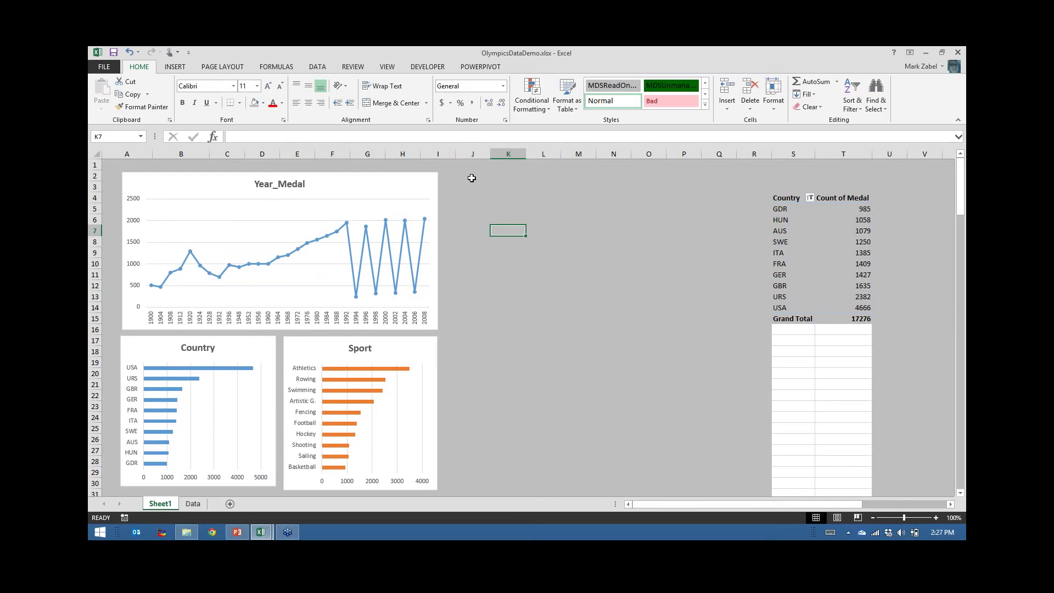
- Insert slicers for Country, Gender, Medal, Season and Sport from the Year_Medal chart
click(337, 189)
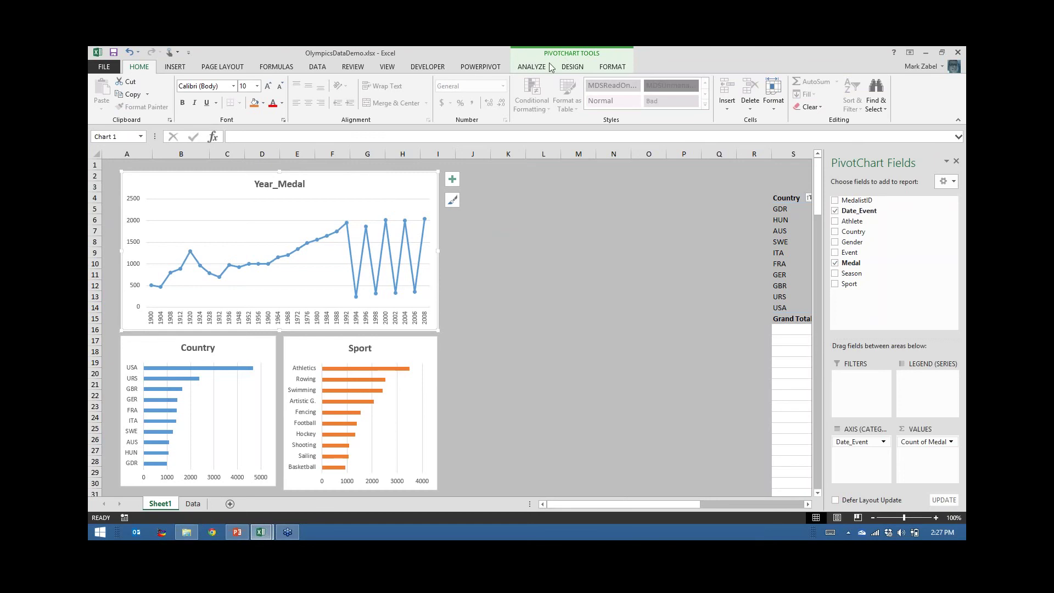
click(532, 67)
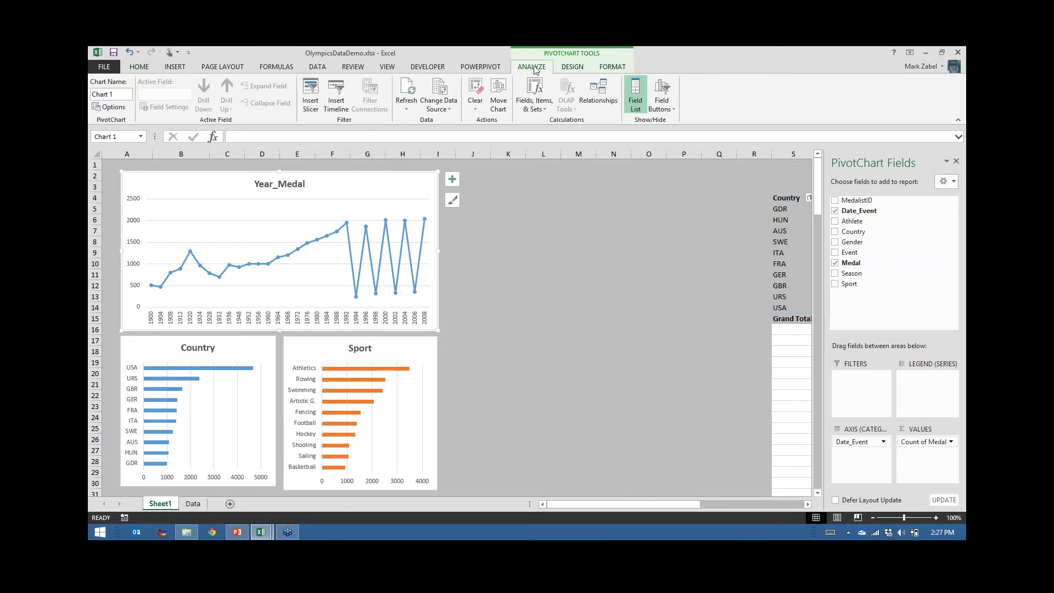
click(314, 89)
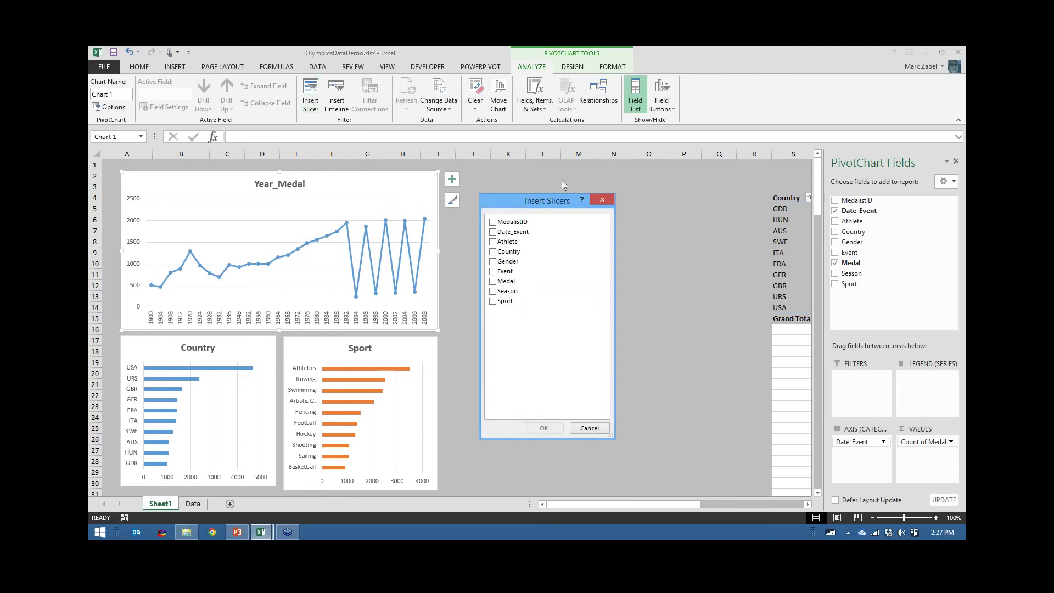
drag(546, 201, 559, 179)
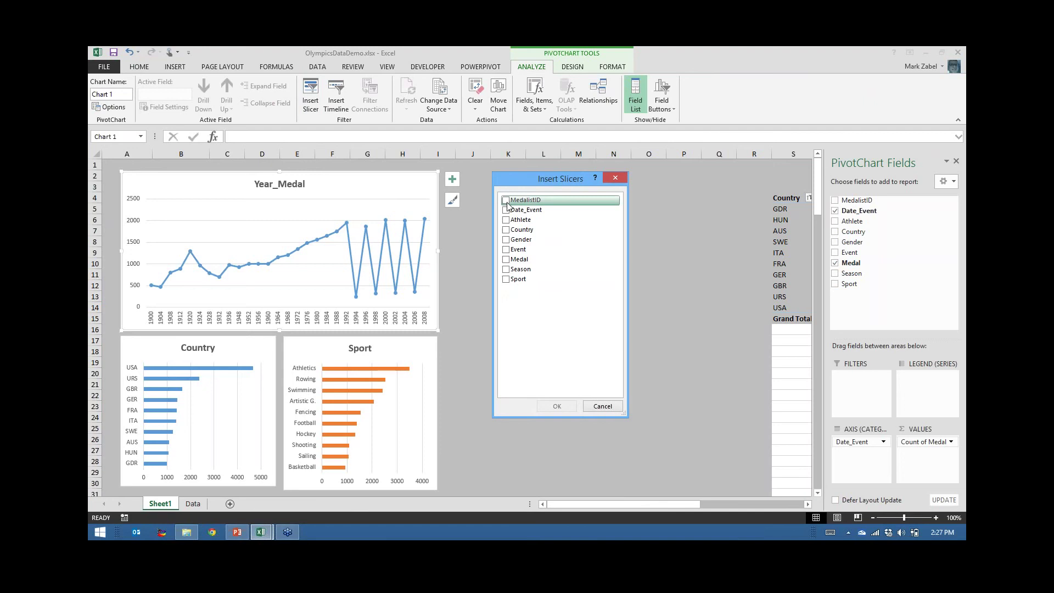
drag(528, 182, 552, 182)
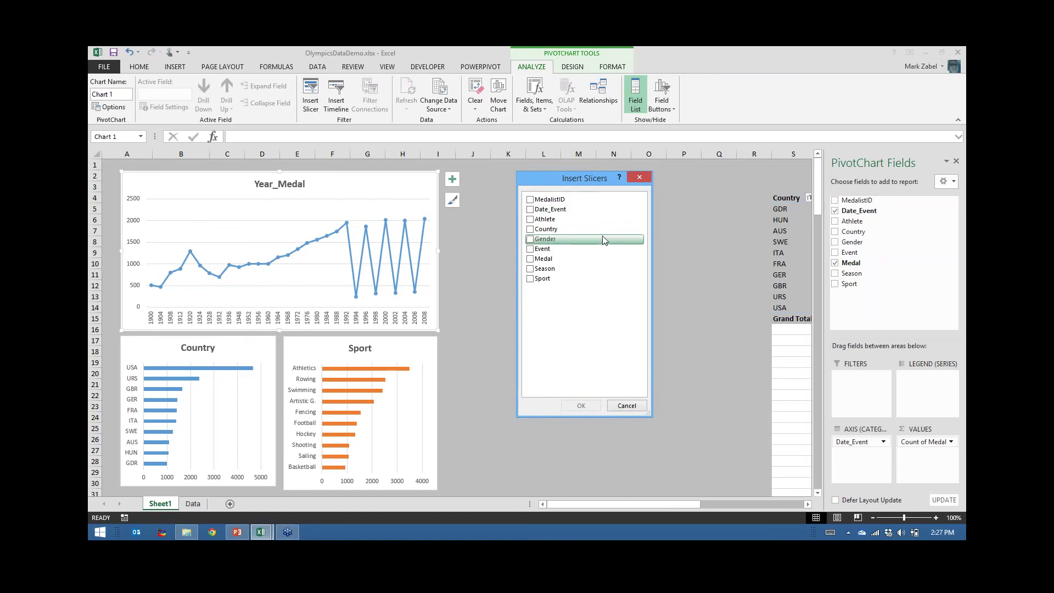
click(530, 231)
click(531, 240)
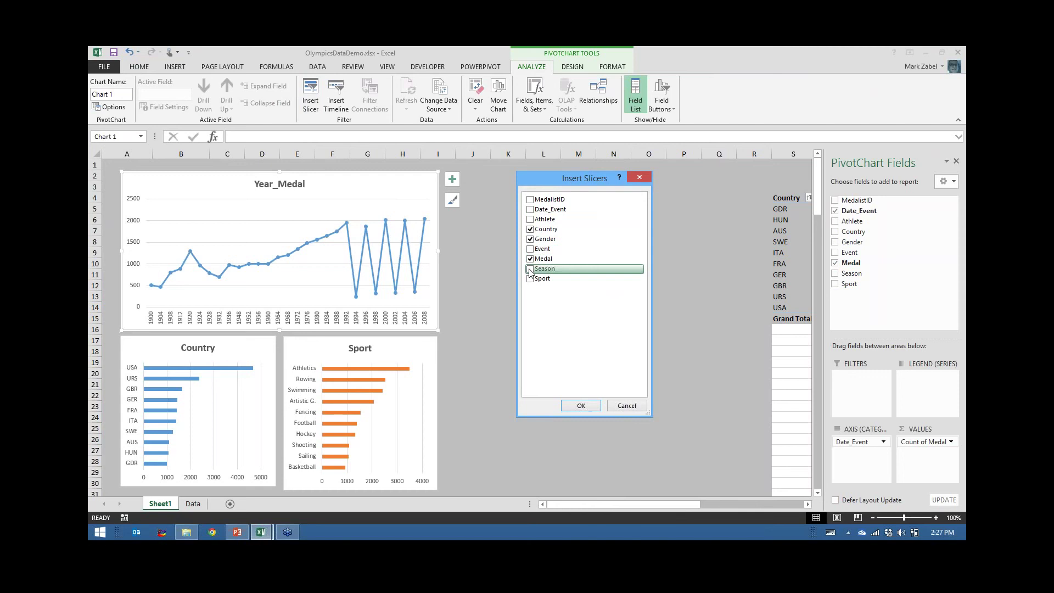
click(531, 270)
click(531, 279)
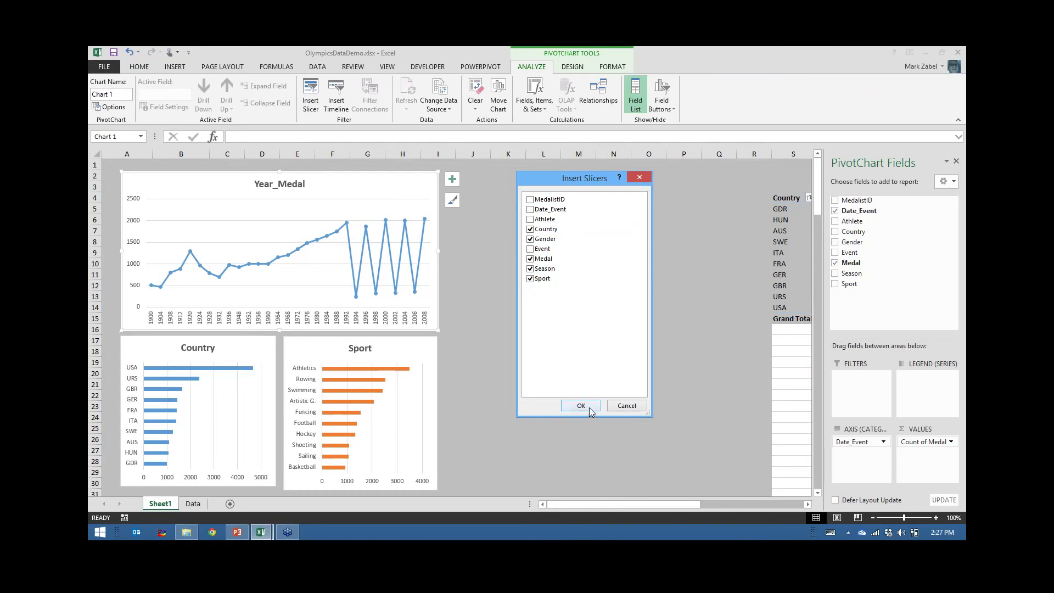
click(588, 407)
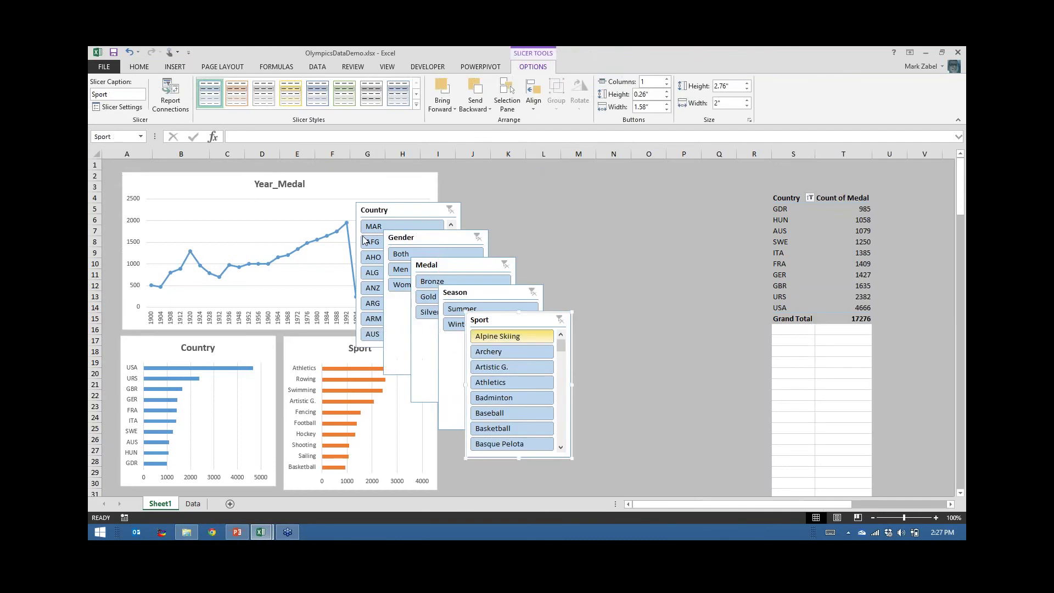
- Place the Country and Sport slicers side by side next to the Year_Medal chart, with Gender beneath Sport, shortened to about 1.3 inches
drag(370, 214, 459, 186)
drag(519, 320, 619, 183)
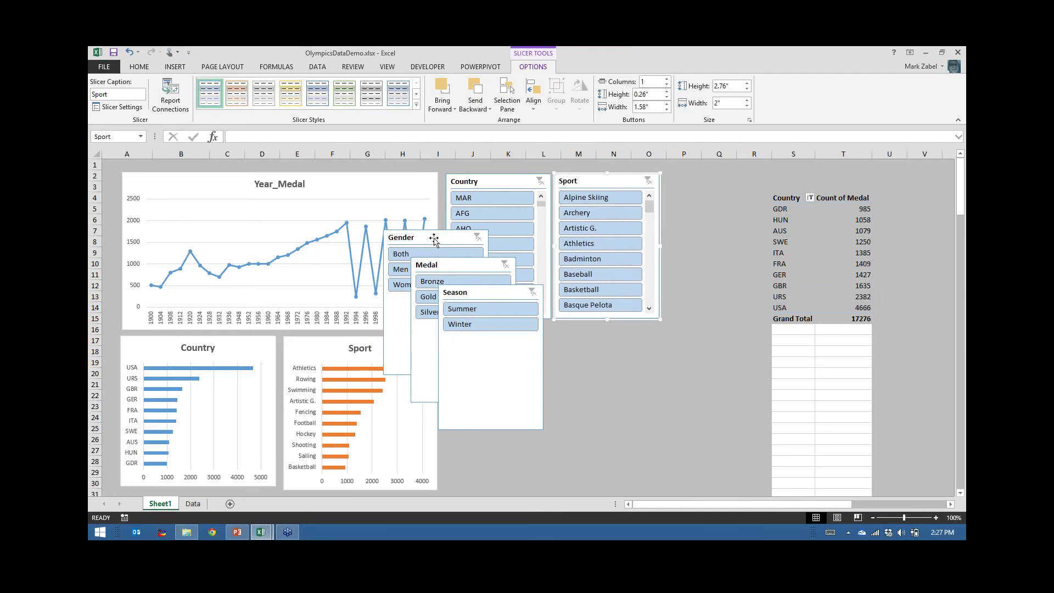
drag(435, 238, 603, 326)
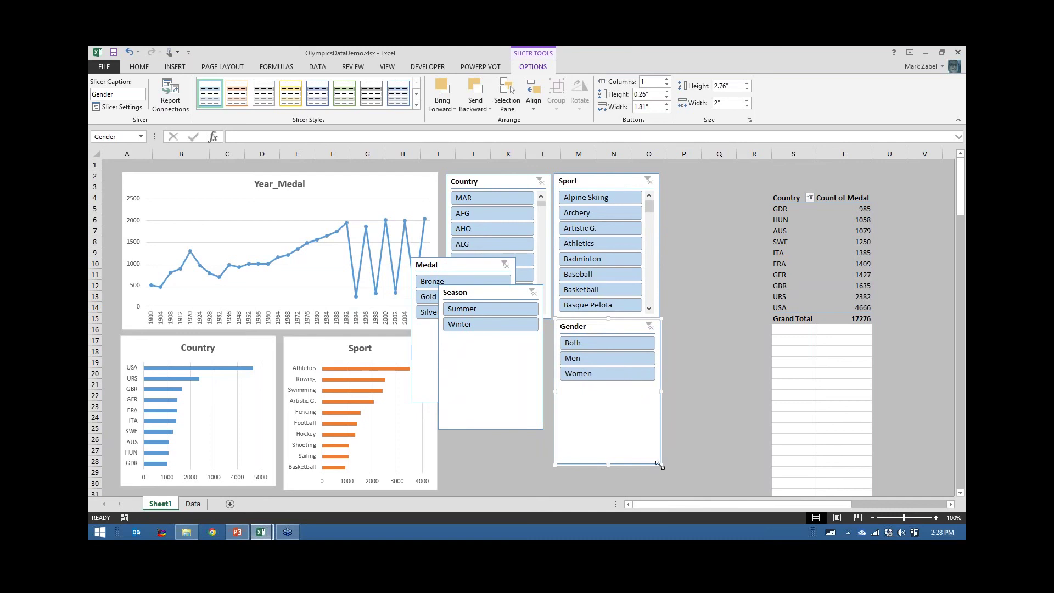
drag(662, 465, 659, 388)
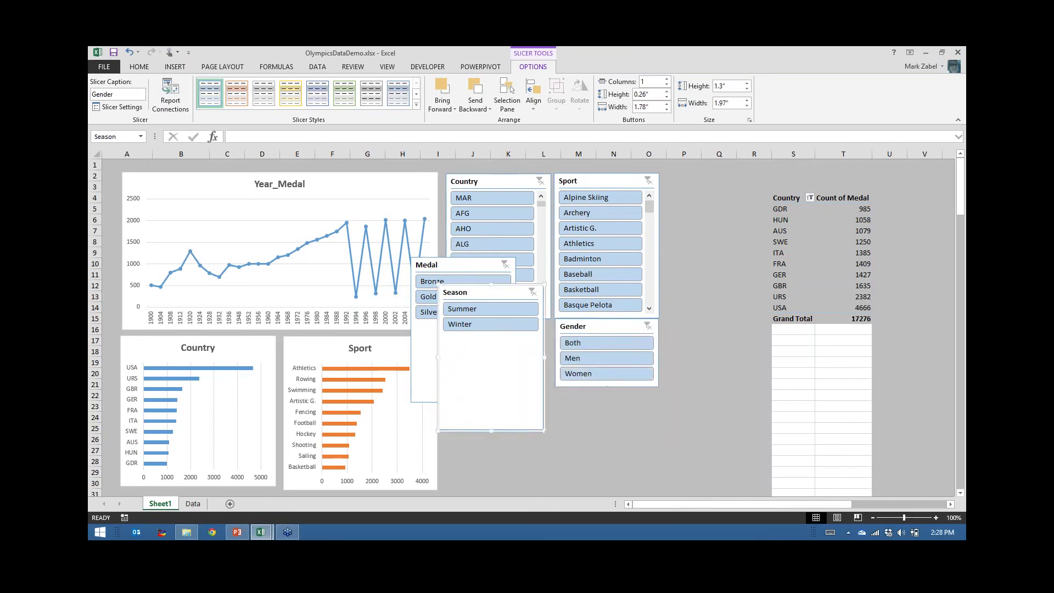
- Move the Season slicer below Gender, and shorten the Medal slicer to about 1.3 inches and place it beneath Country
drag(486, 289, 597, 395)
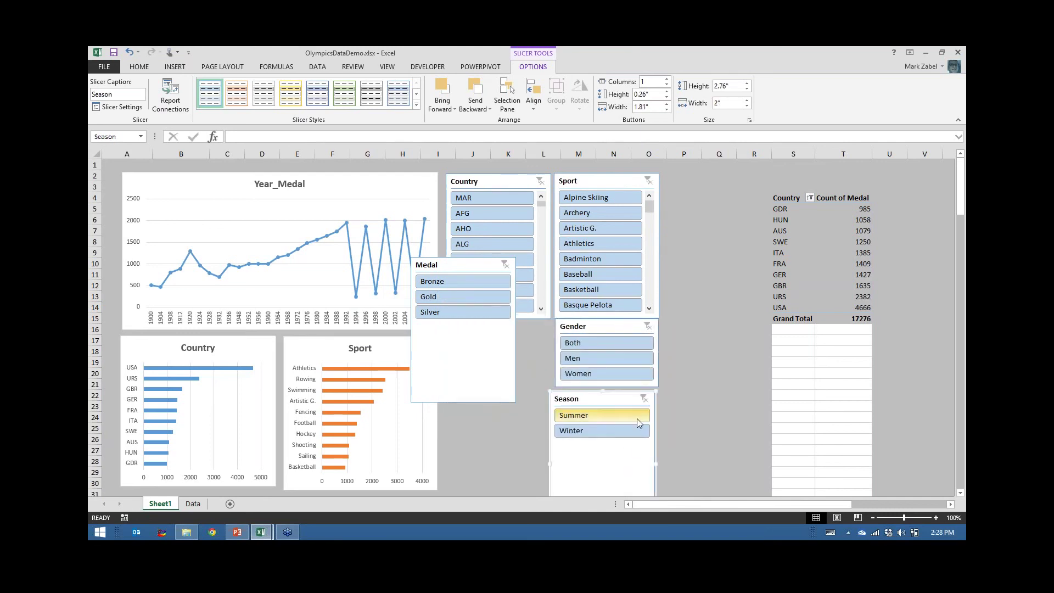
drag(465, 346, 466, 346)
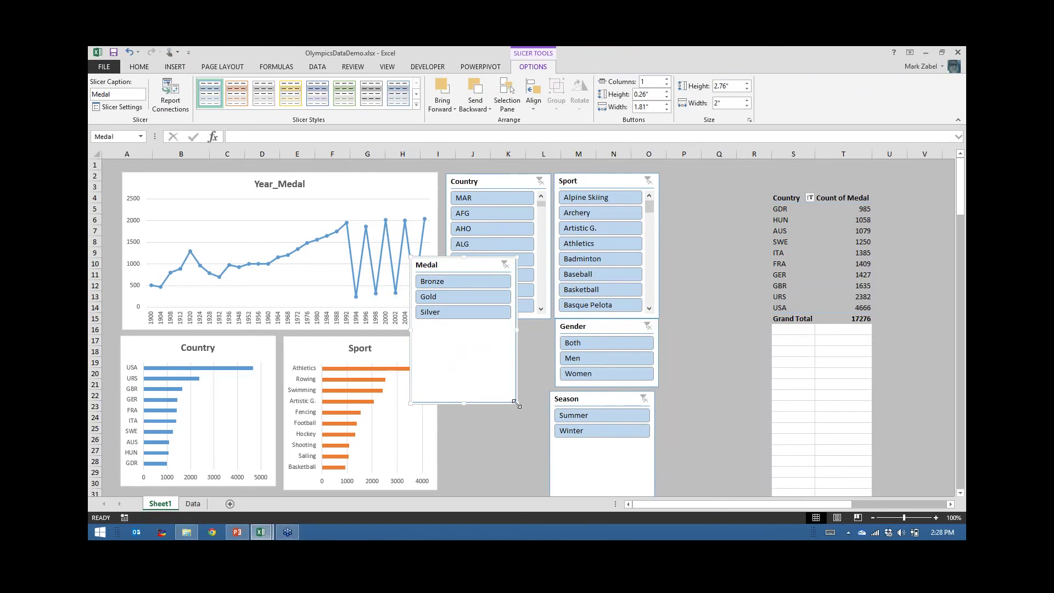
drag(516, 404, 518, 326)
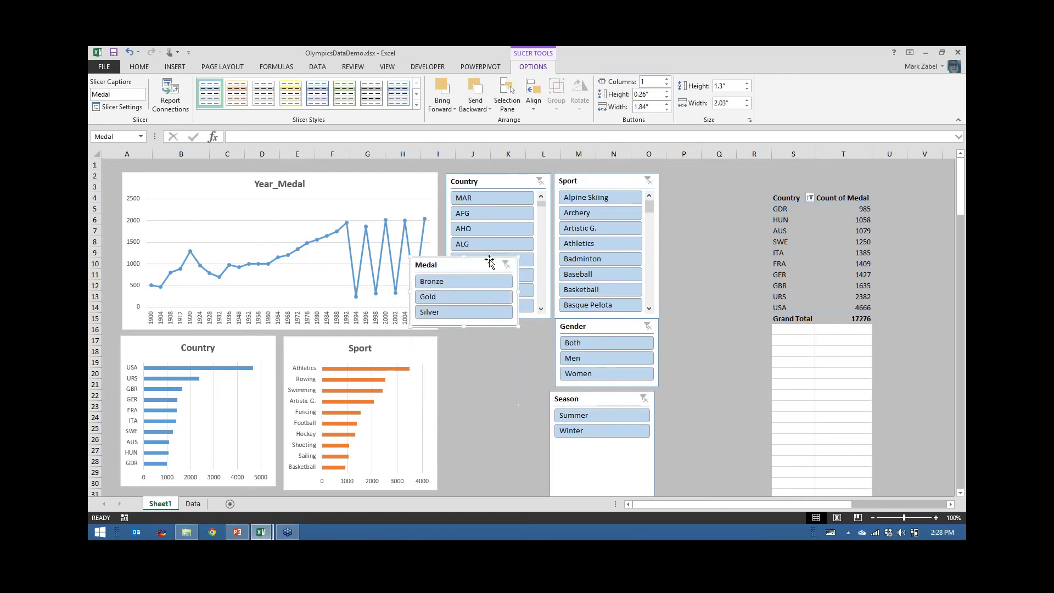
drag(485, 262, 518, 327)
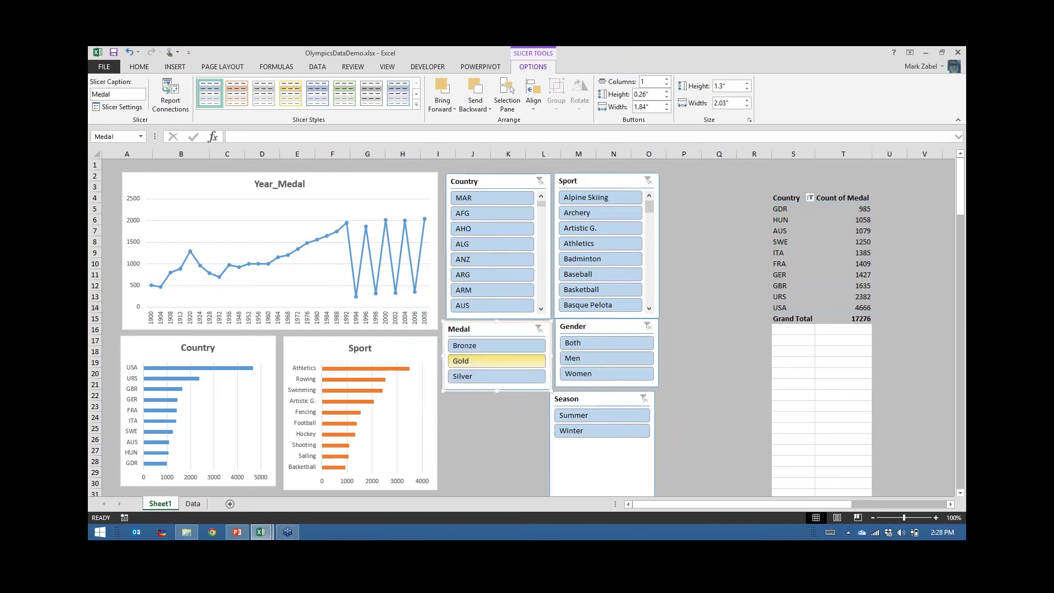
- Shorten the Season slicer to about 0.95 inches and place it directly beneath the Gender slicer
drag(591, 407, 650, 266)
drag(698, 406, 696, 310)
drag(668, 276, 630, 411)
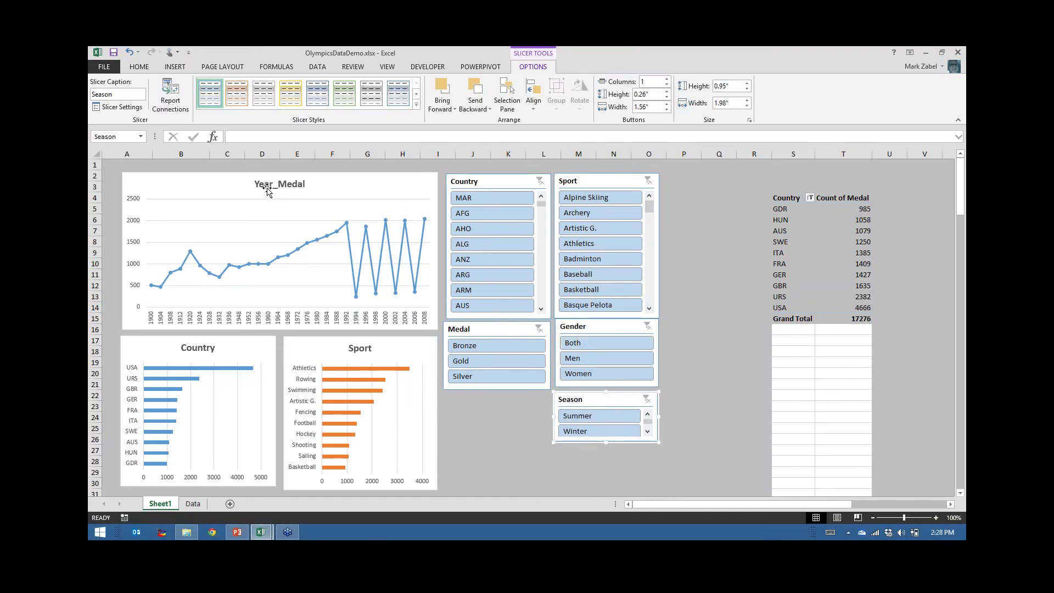
- Filter the Year_Medal chart to USA with the Country slicer
click(254, 232)
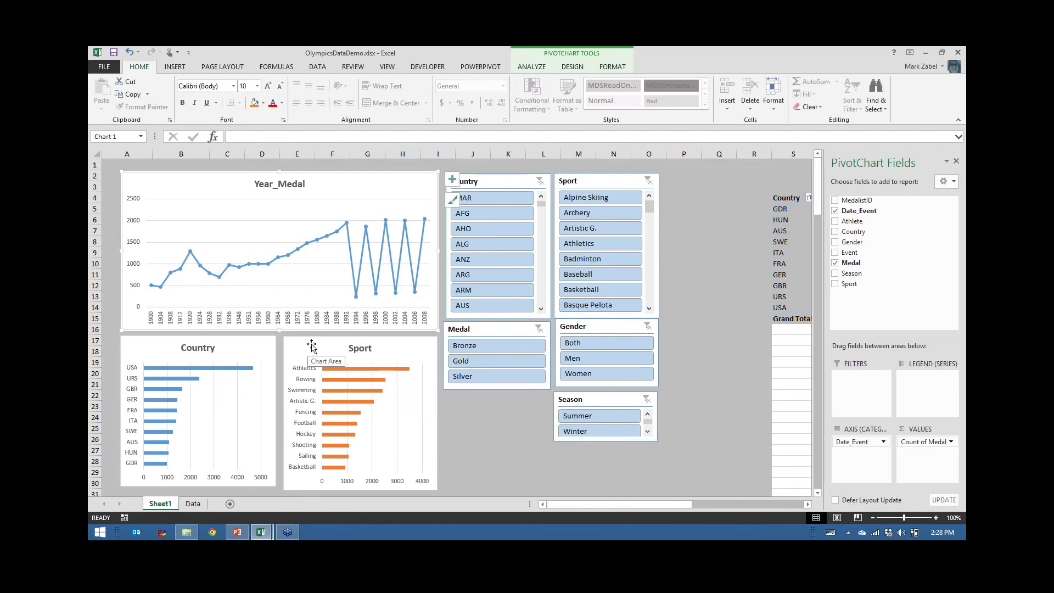
click(499, 186)
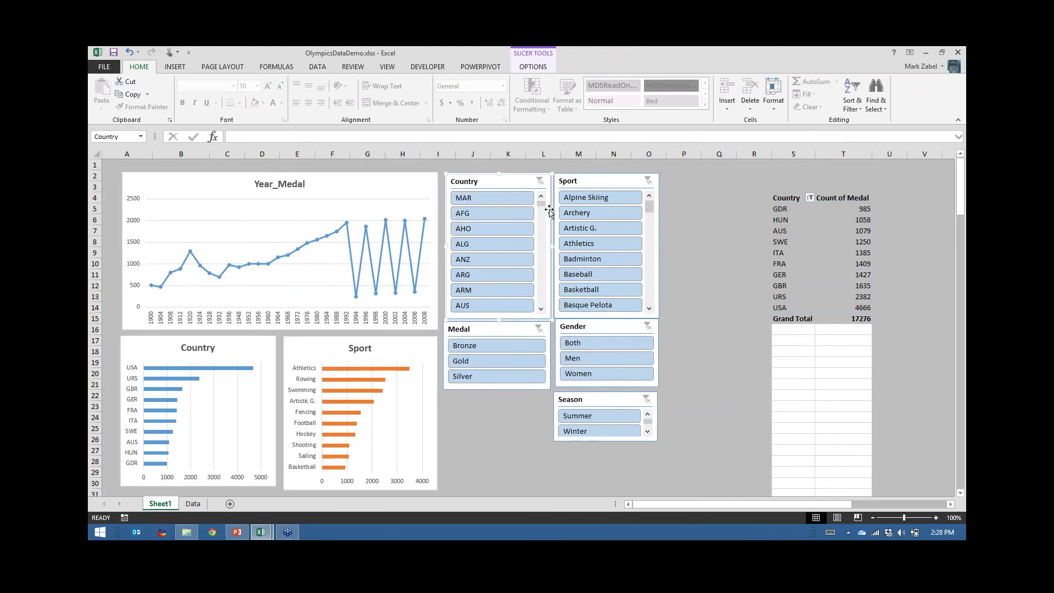
drag(542, 207, 543, 301)
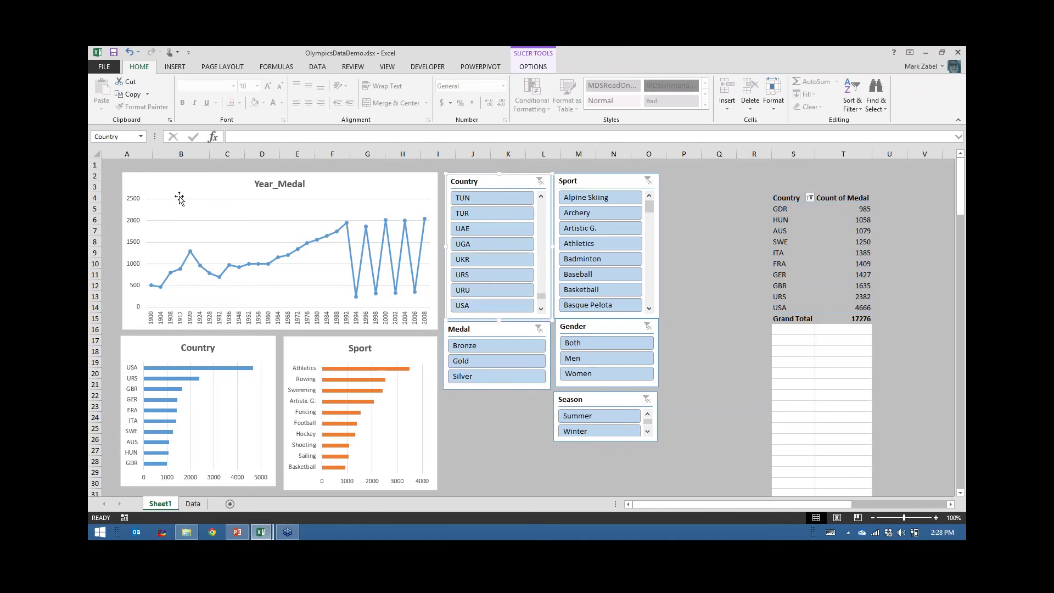
click(479, 308)
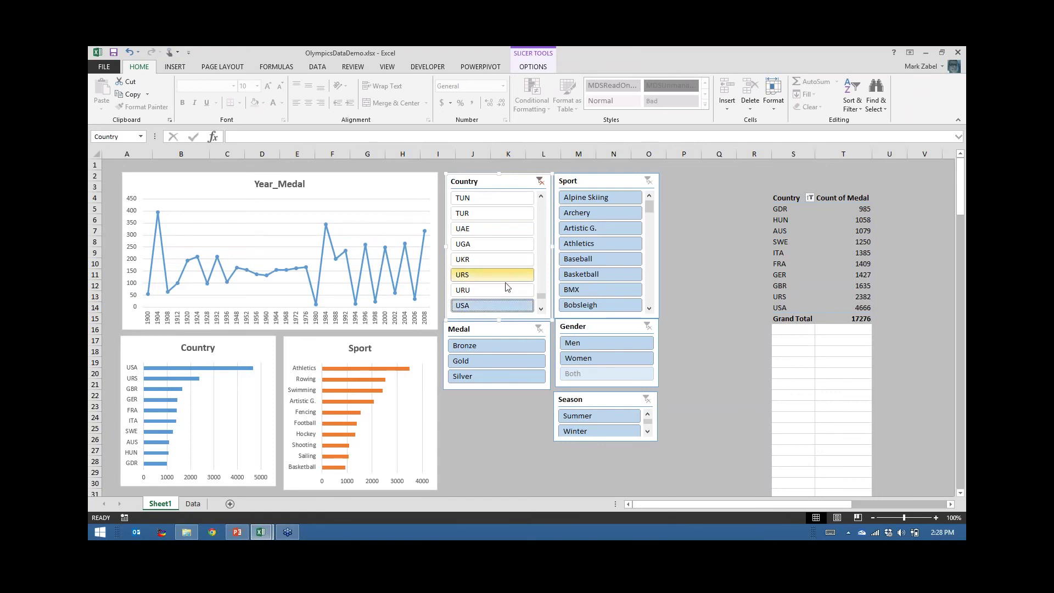
- Add UZB and GBR to the USA selection in the Country slicer
click(542, 309)
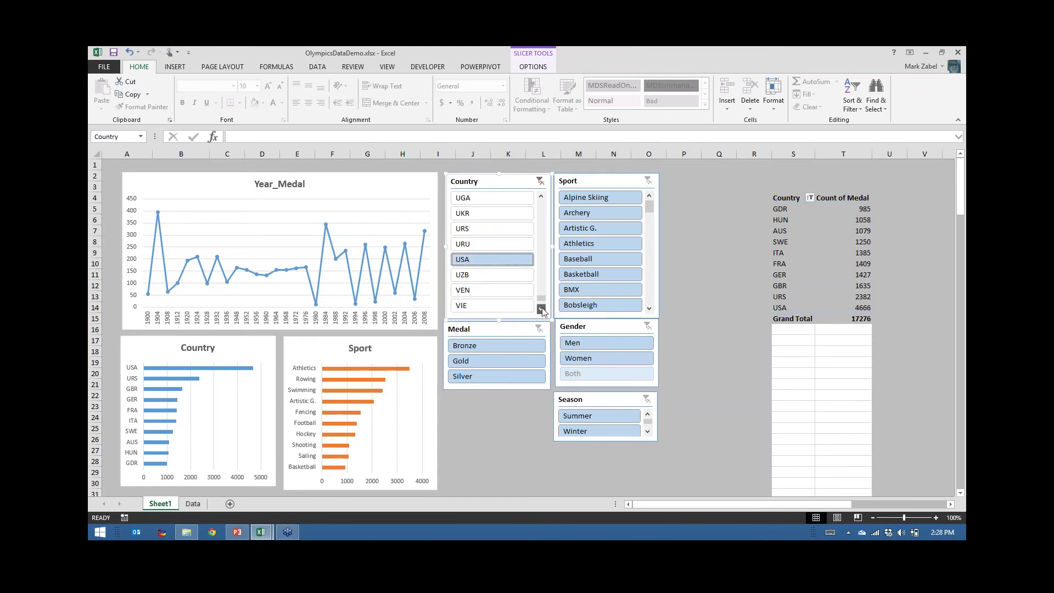
ctrl+click(465, 278)
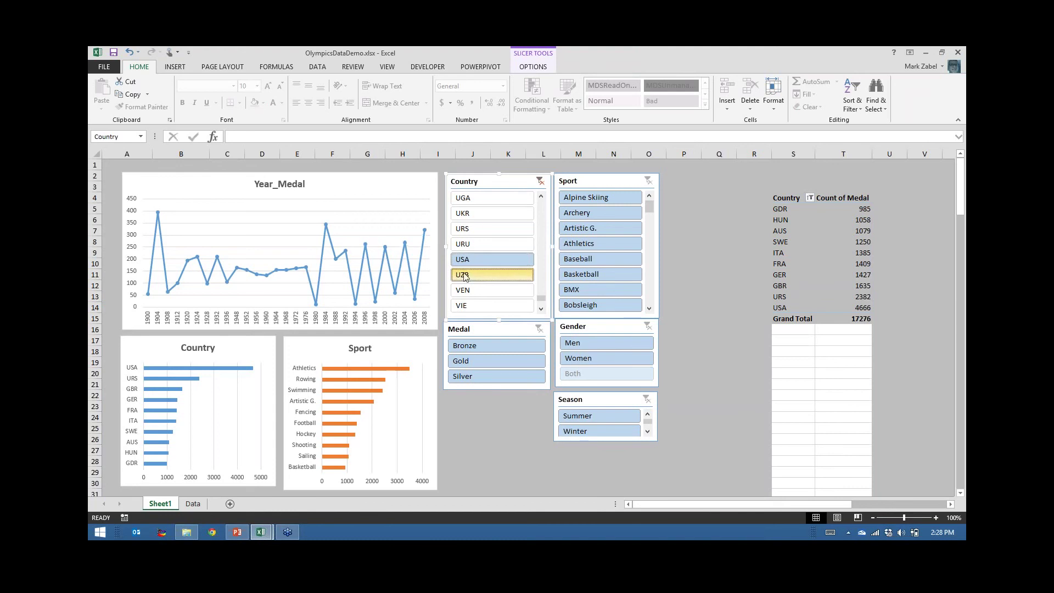
click(543, 207)
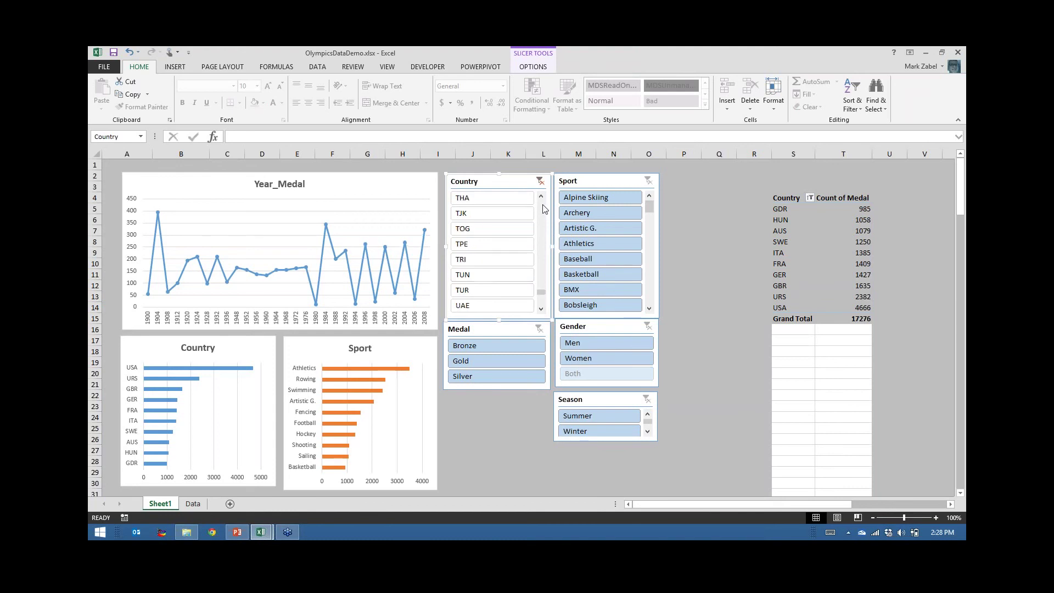
click(543, 207)
click(543, 207)
click(543, 207)
click(543, 207)
click(544, 207)
click(543, 207)
click(543, 207)
click(543, 207)
click(543, 207)
scroll(543, 264, down, 3)
click(492, 275)
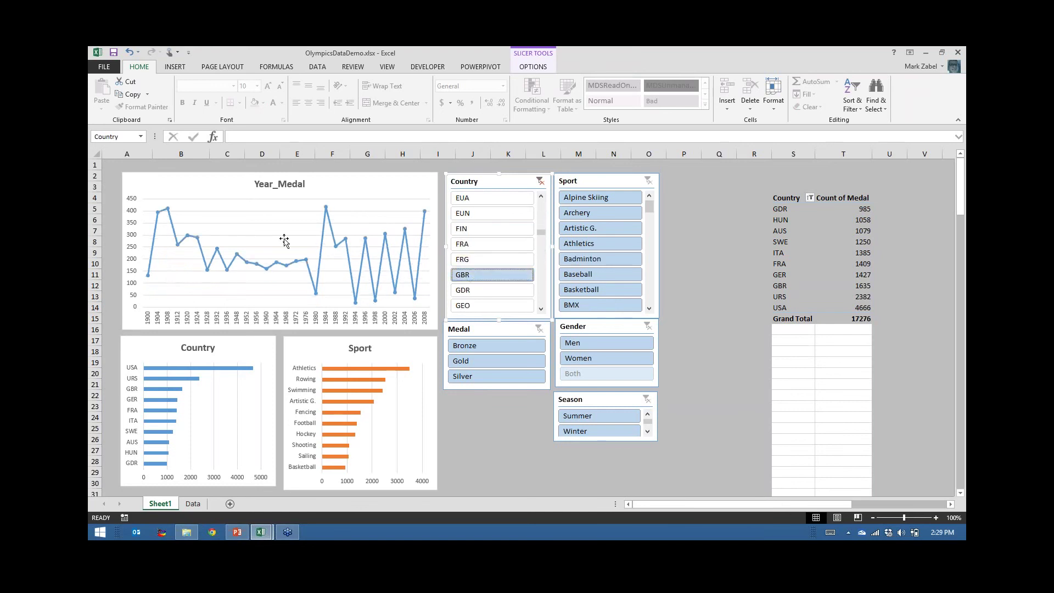
- Limit the Gender slicer to Men, and clear the filters of both the Country and Gender slicers
mouse_move(538, 235)
mouse_down()
mouse_move(541, 296)
mouse_move(548, 242)
mouse_up()
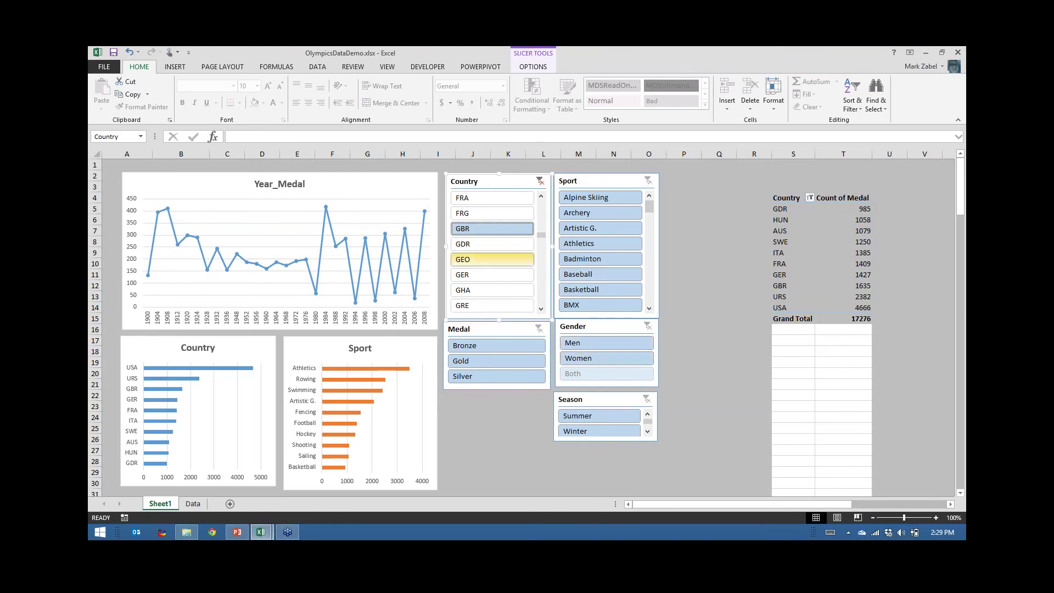
click(577, 347)
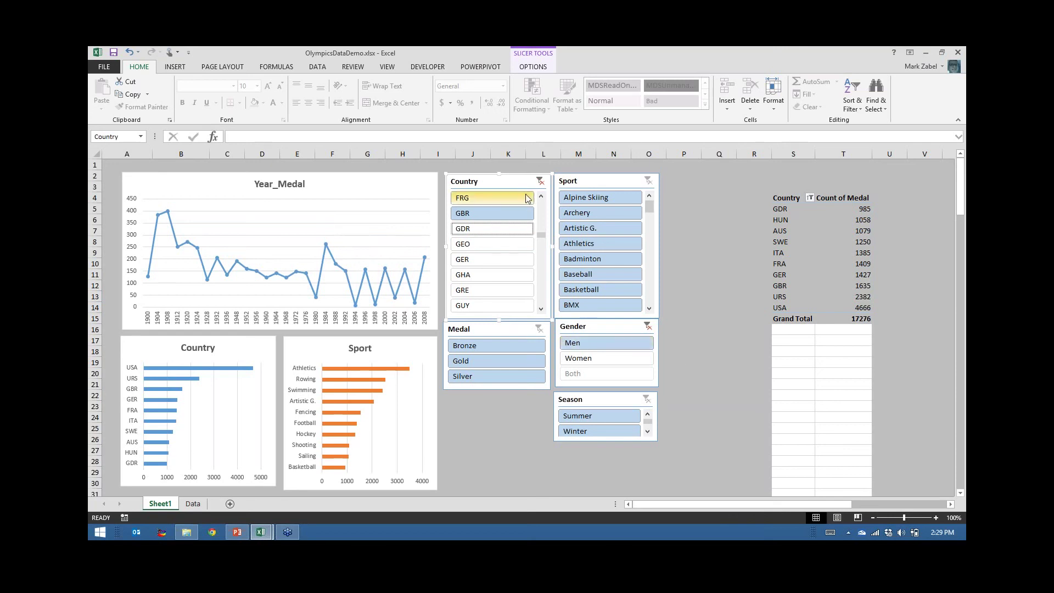
click(540, 181)
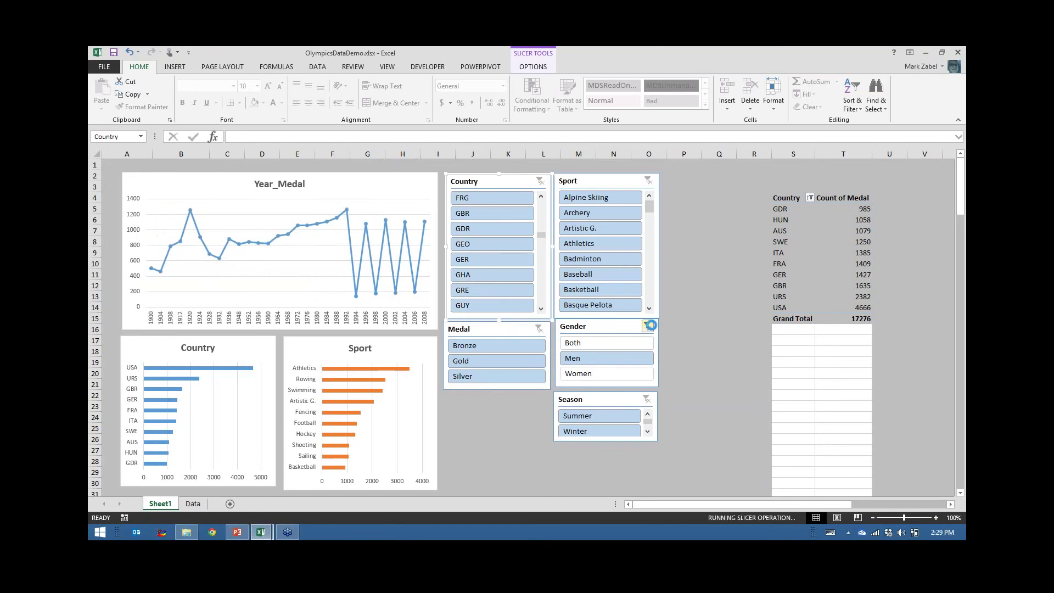
click(649, 326)
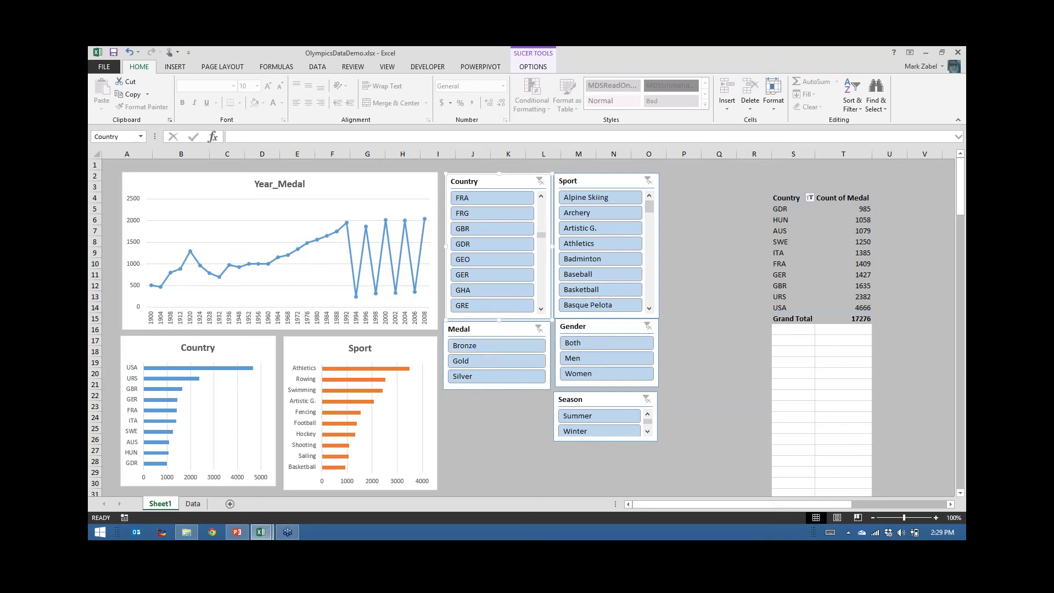
- Filter the Year_Medal chart by Bronze, Gold and Silver one at a time with the Medal slicer
click(504, 350)
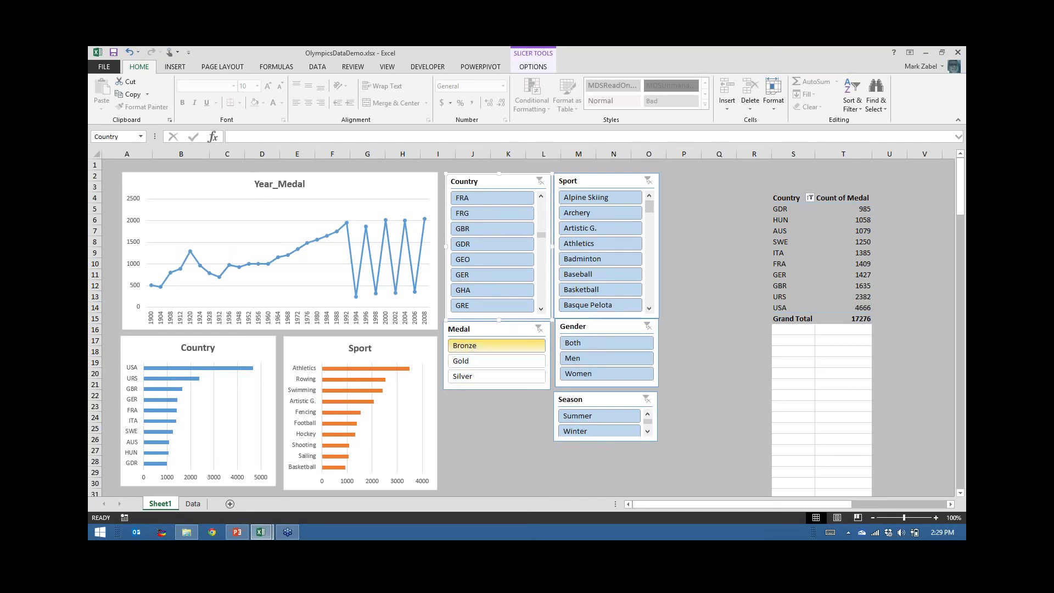
click(497, 363)
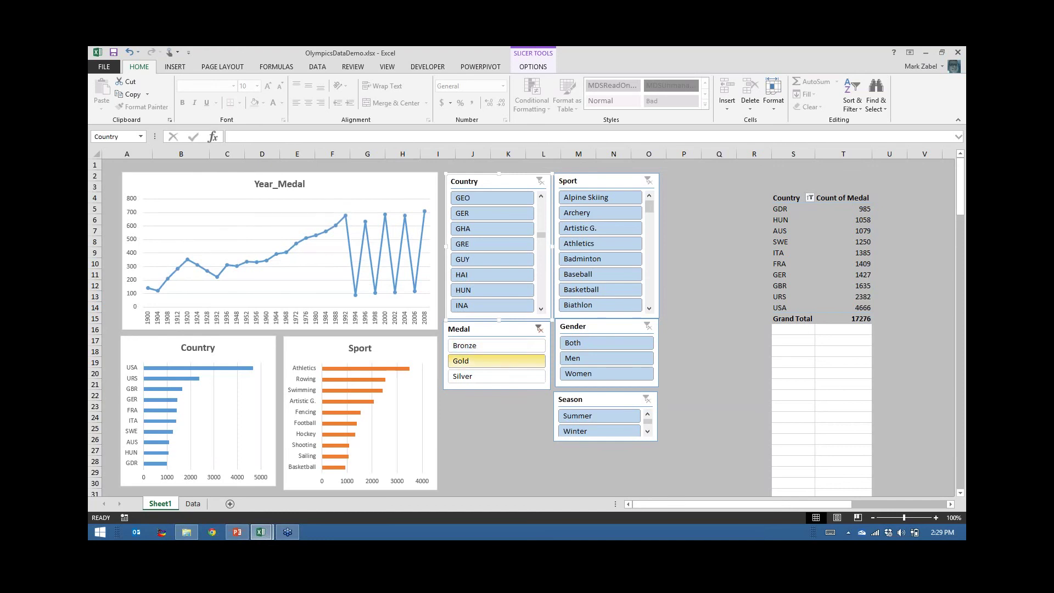
click(491, 375)
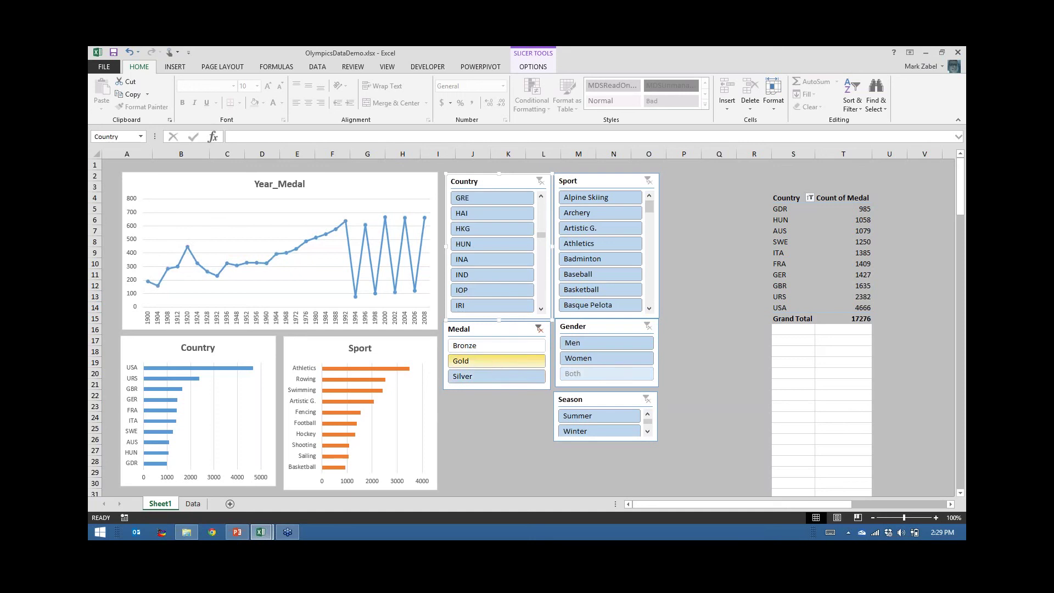
- Add Gold to the Silver selection in the Medal slicer, and clear that slicer's filter
ctrl+click(492, 364)
ctrl+click(533, 346)
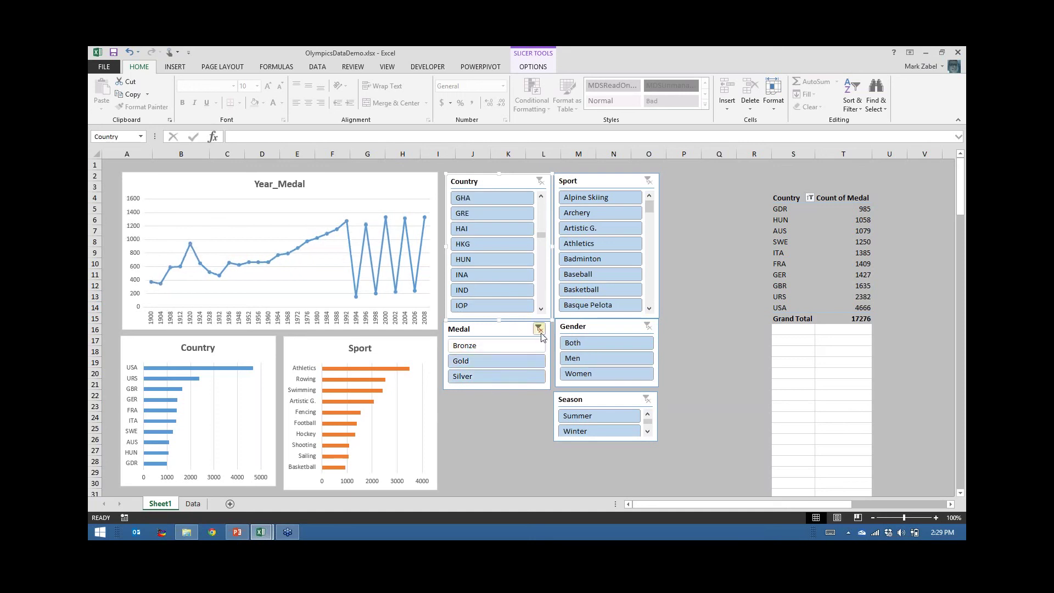
click(540, 330)
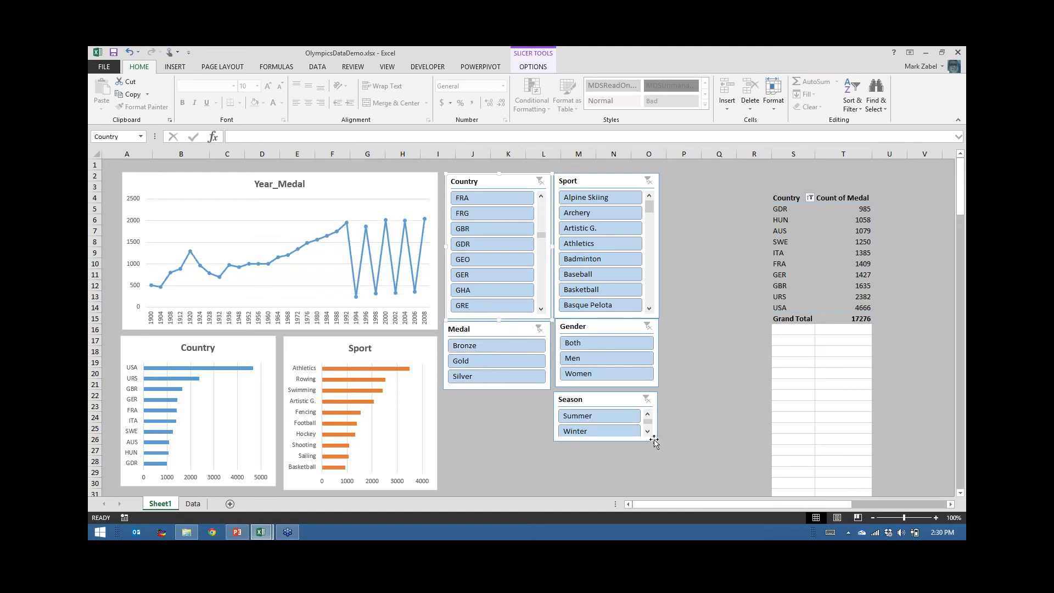
- Filter the Year_Medal chart by Summer and by Winter with the Season slicer, and add Summer back to the Winter selection
click(591, 418)
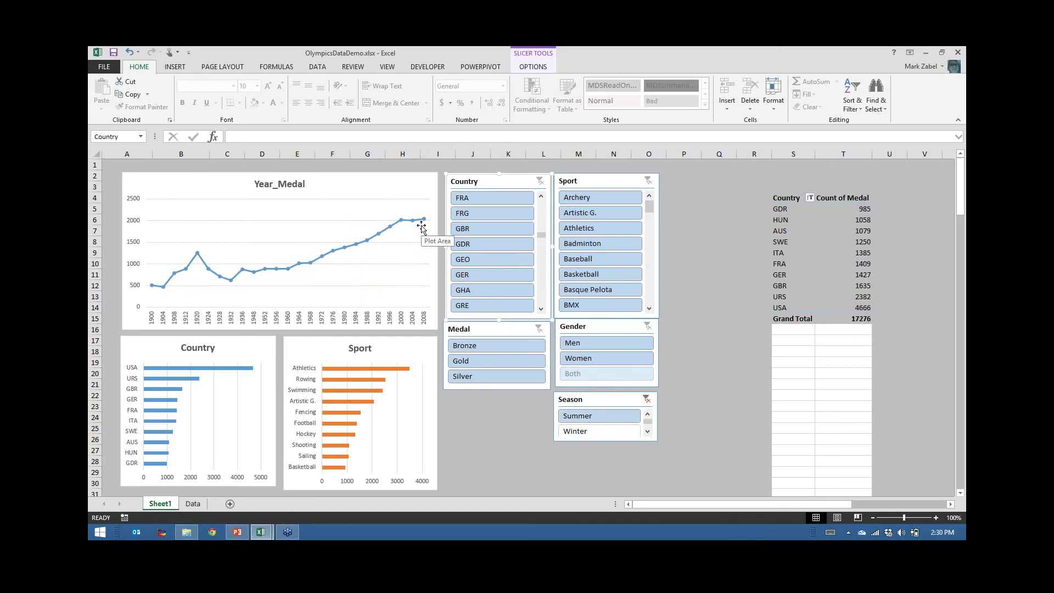
click(582, 431)
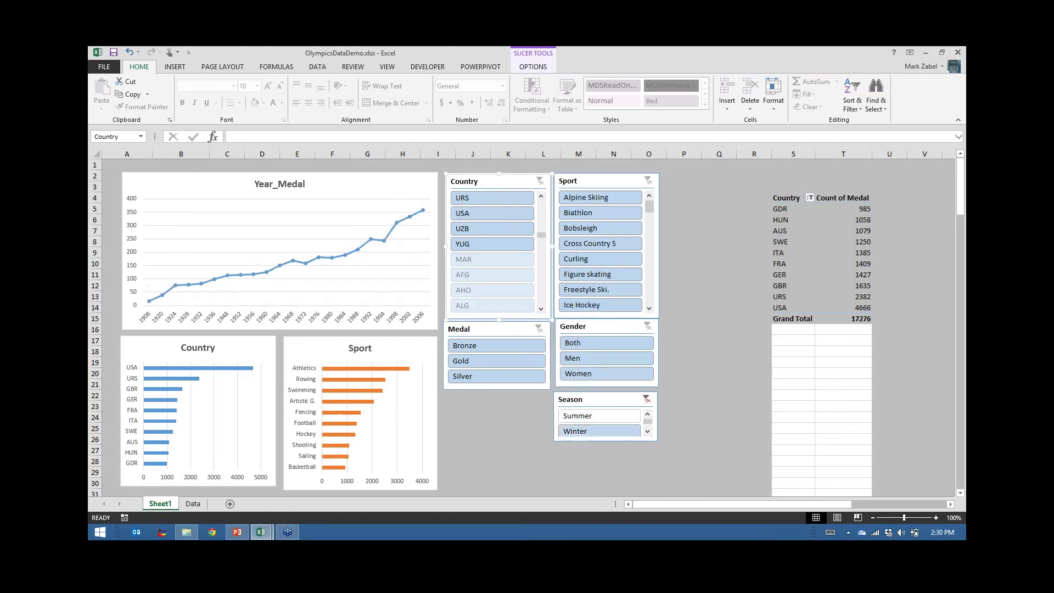
ctrl+click(590, 416)
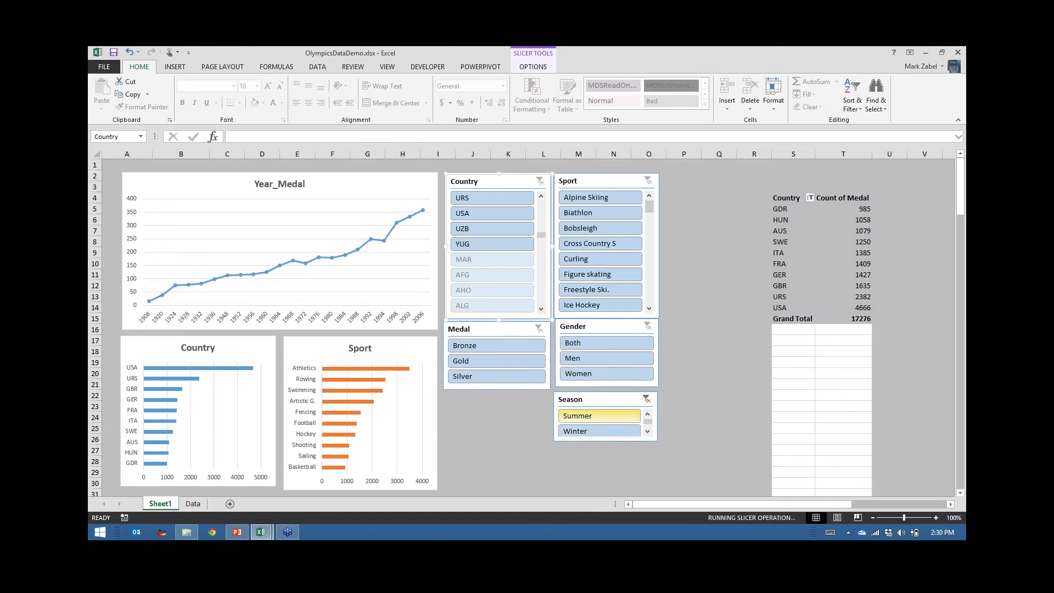
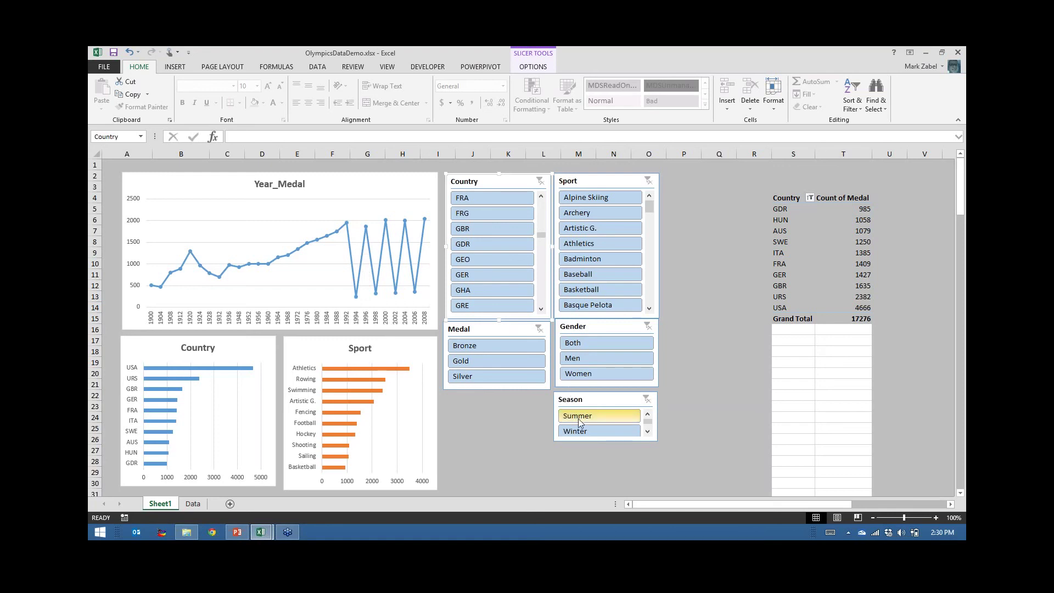
- Enlarge the Season slicer slightly so both options fit, and filter the Year_Medal chart to Summer
click(655, 442)
drag(655, 442, 660, 449)
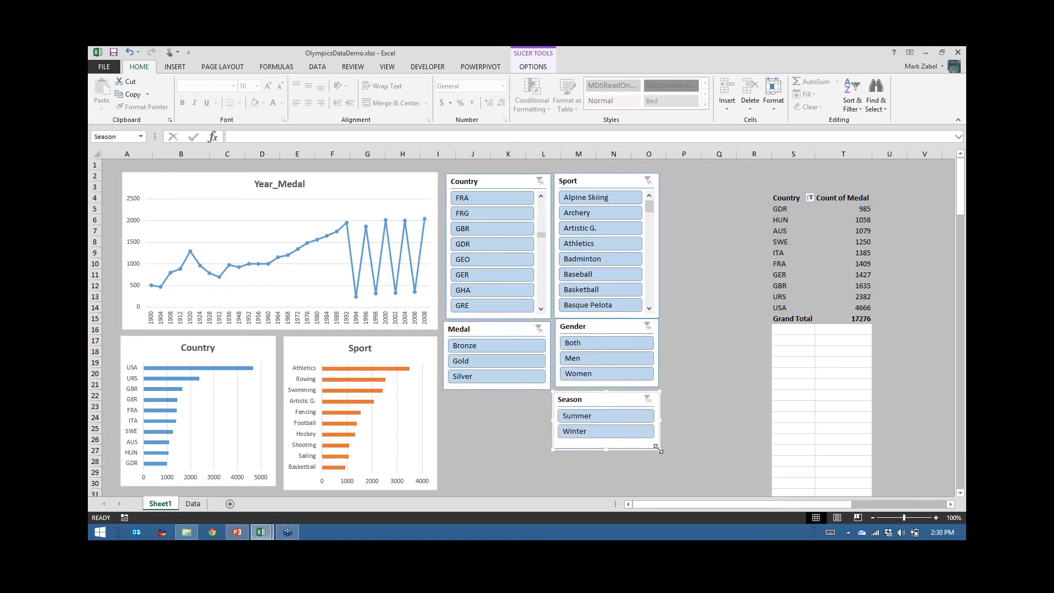
click(619, 416)
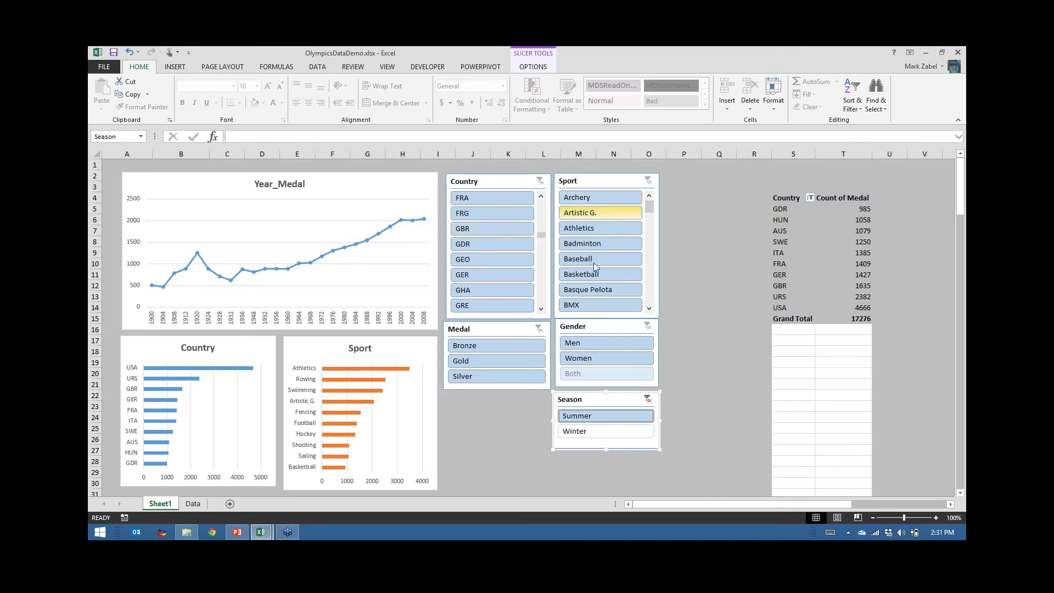
- Filter the Year_Medal chart by gender, first Men and after that Women, and examine the medal trend over the years
click(582, 343)
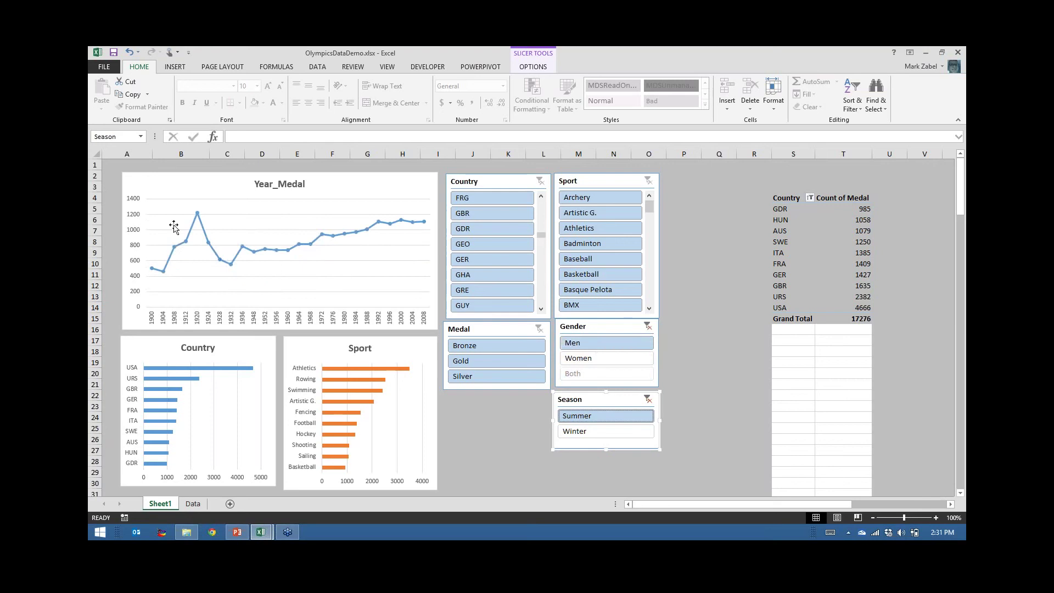
mouse_move(198, 214)
click(579, 360)
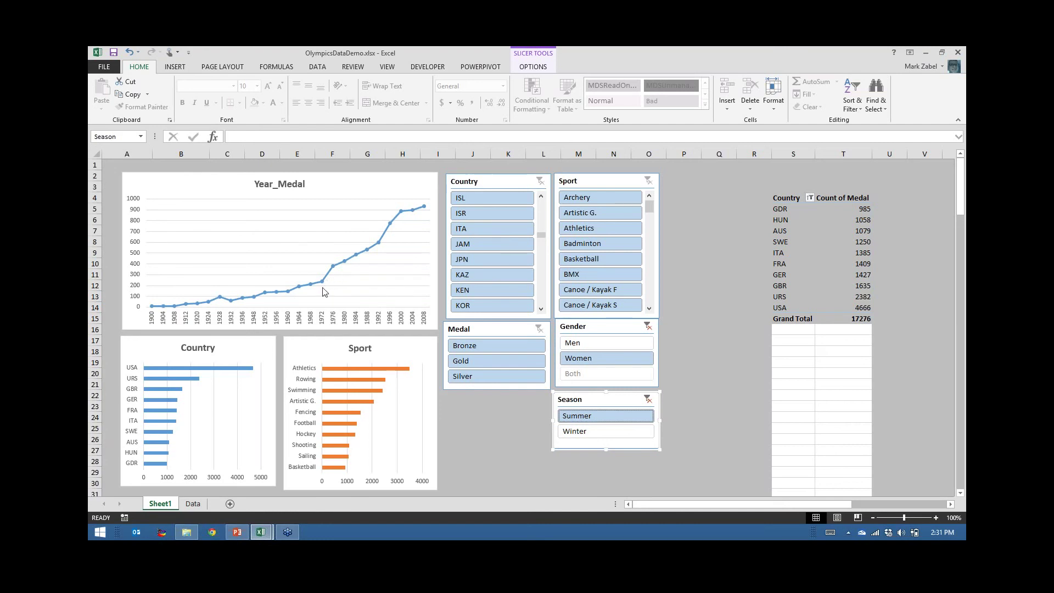
mouse_move(324, 287)
mouse_move(427, 208)
mouse_move(389, 233)
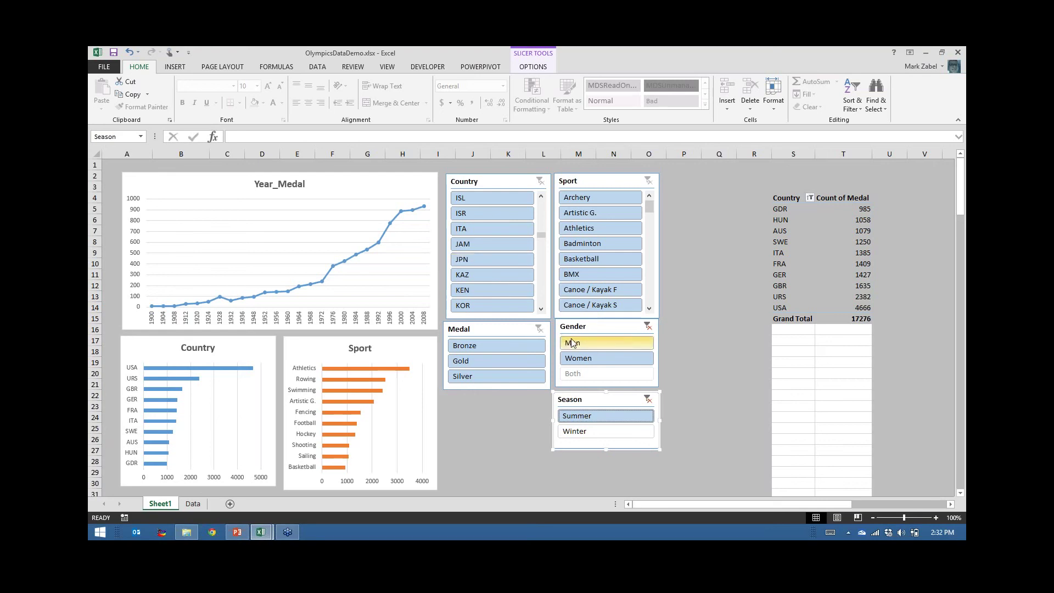
- Switch the Gender slicer between Men and Women to compare their medal trends again, and clear the Gender filter
click(583, 361)
ctrl+click(586, 343)
click(586, 343)
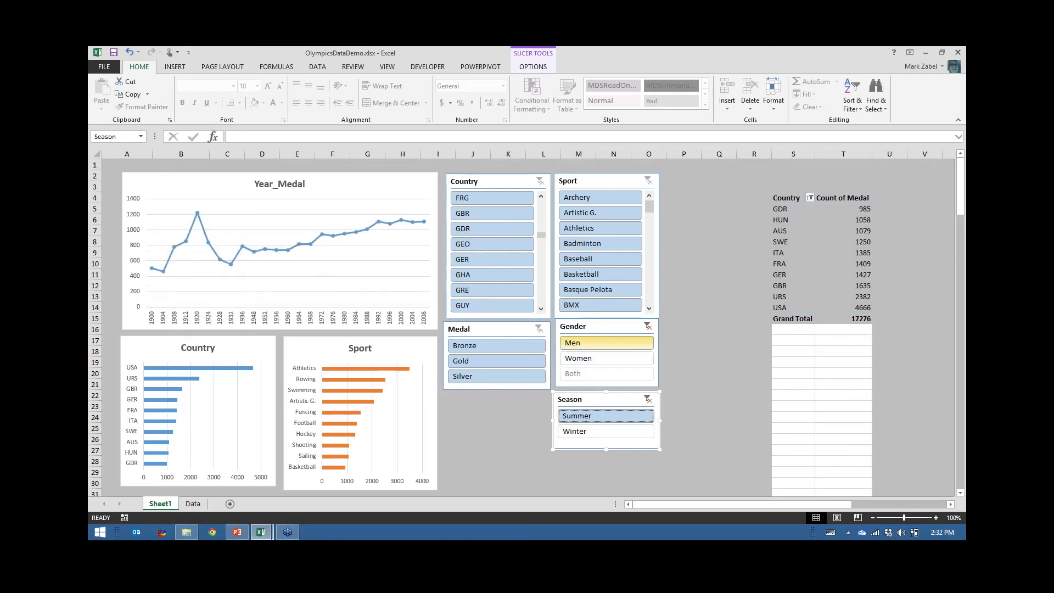
click(583, 358)
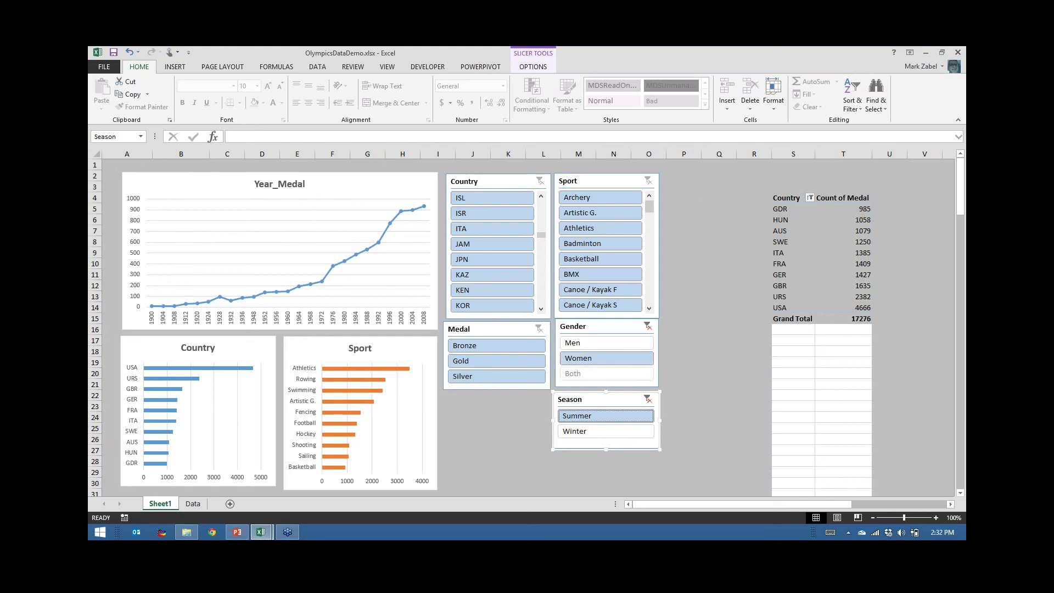
click(486, 183)
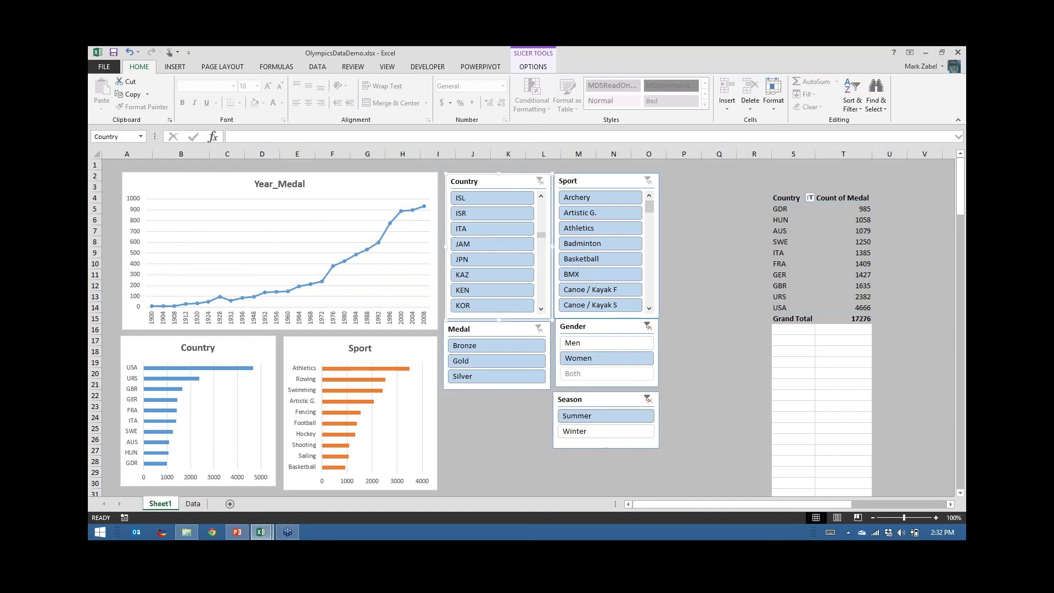
click(582, 343)
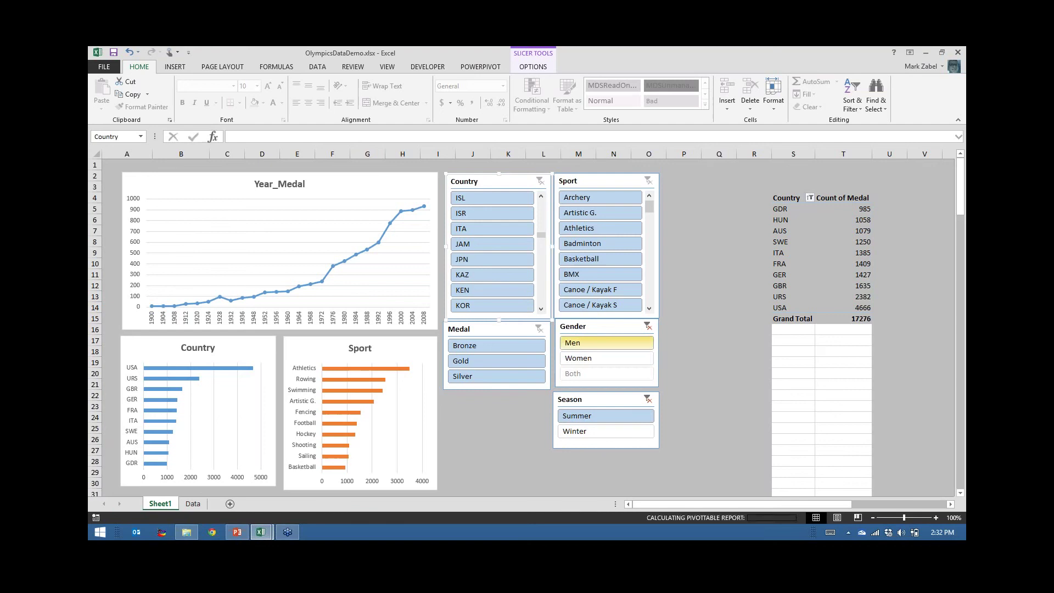
click(648, 326)
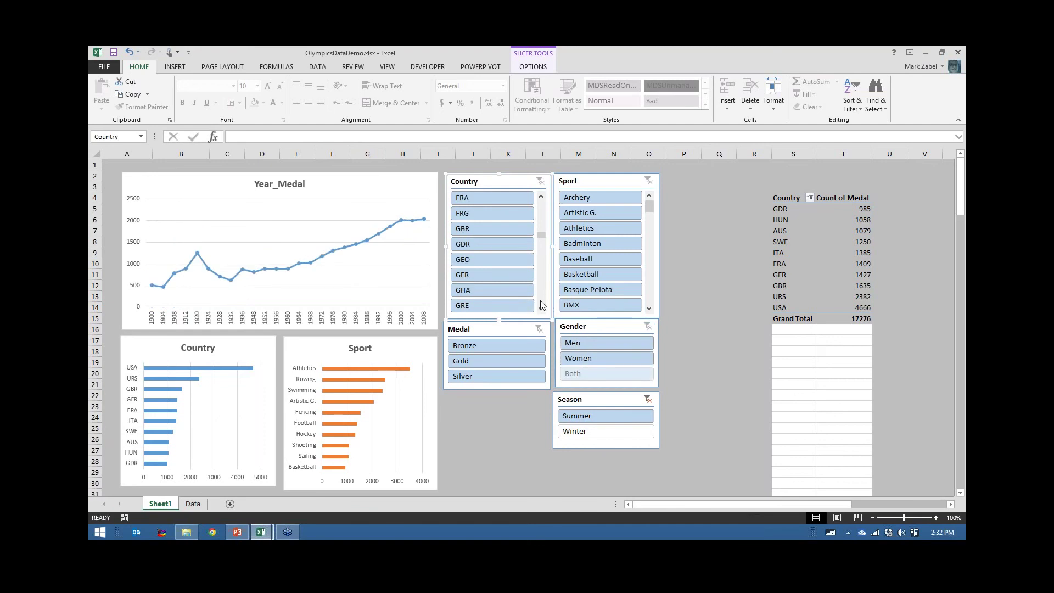
- Filter the Year_Medal chart to USA with the Country slicer
scroll(540, 305, down, 10)
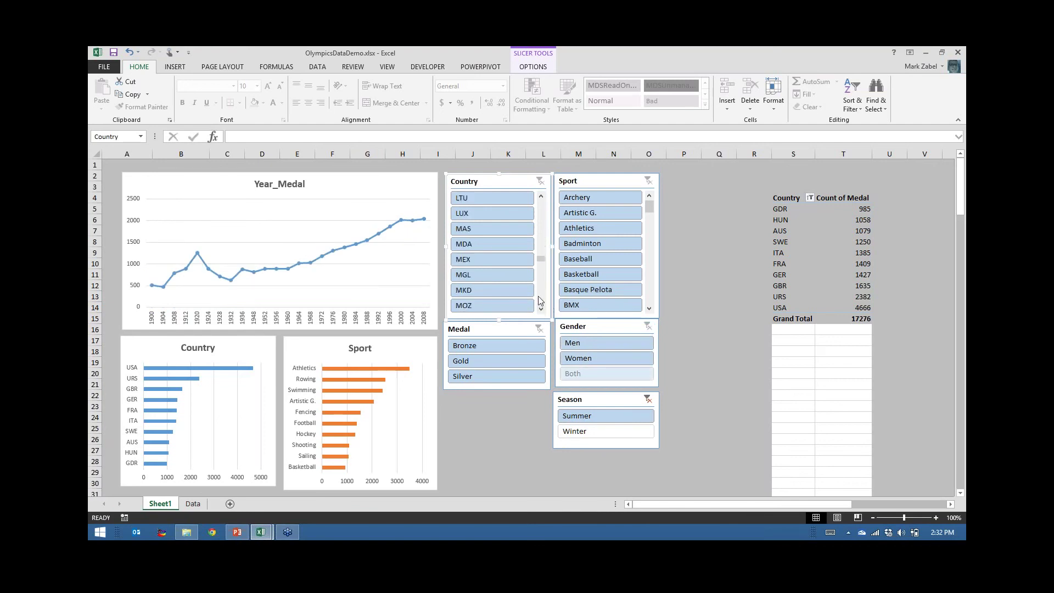
scroll(540, 301, down, 9)
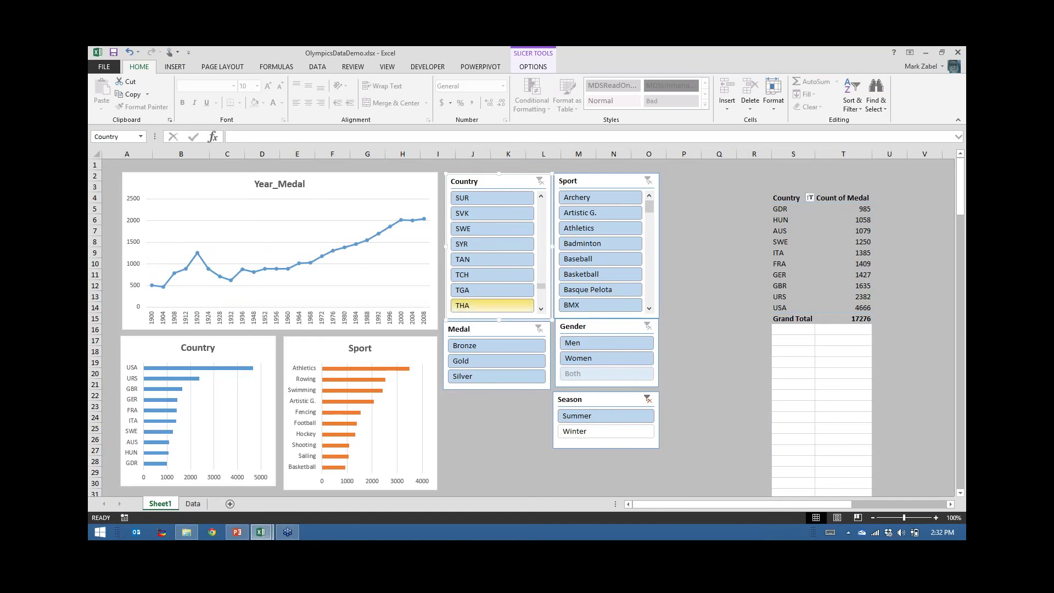
click(545, 300)
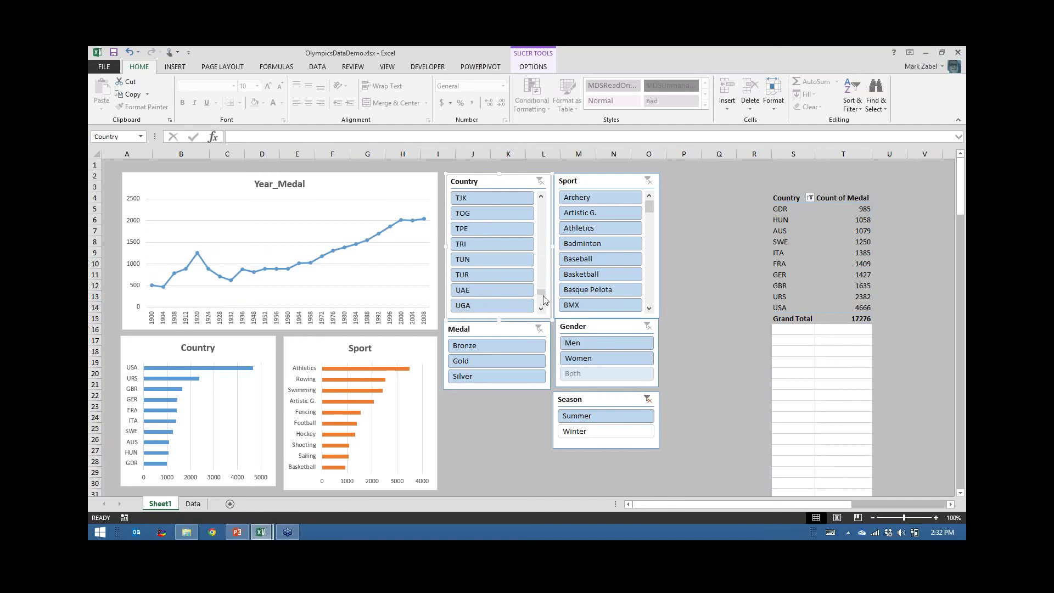
click(544, 302)
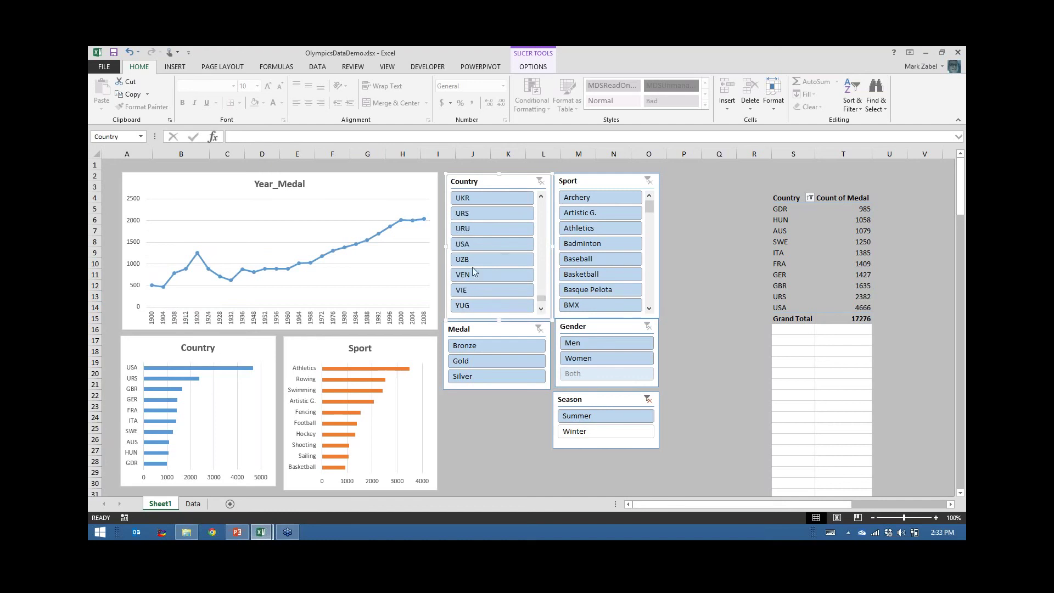
click(466, 244)
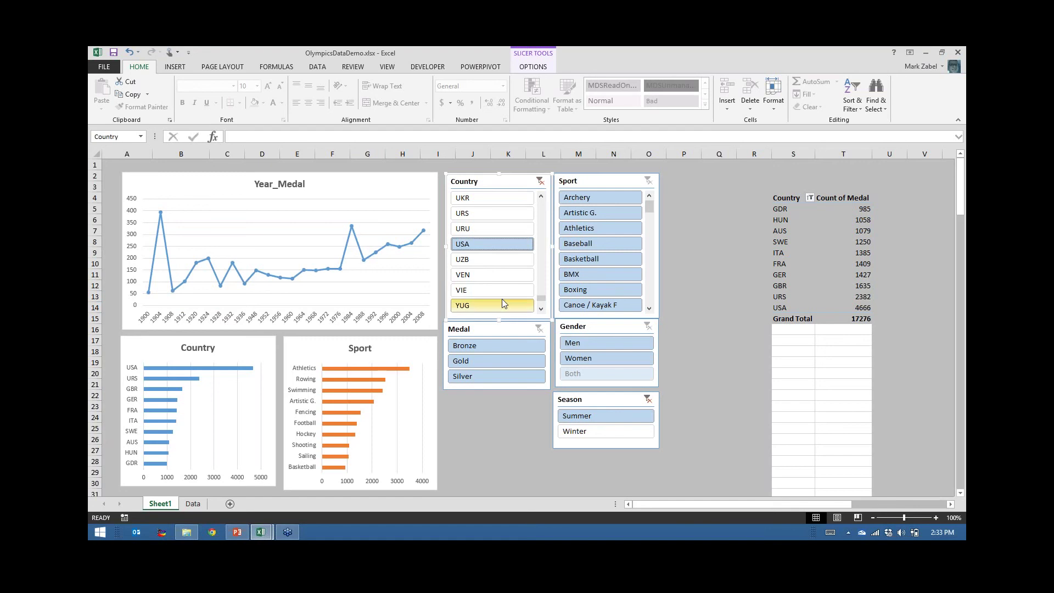
- Connect the Country slicer to the Sport and Country pivot reports in addition to YearPivot
click(473, 182)
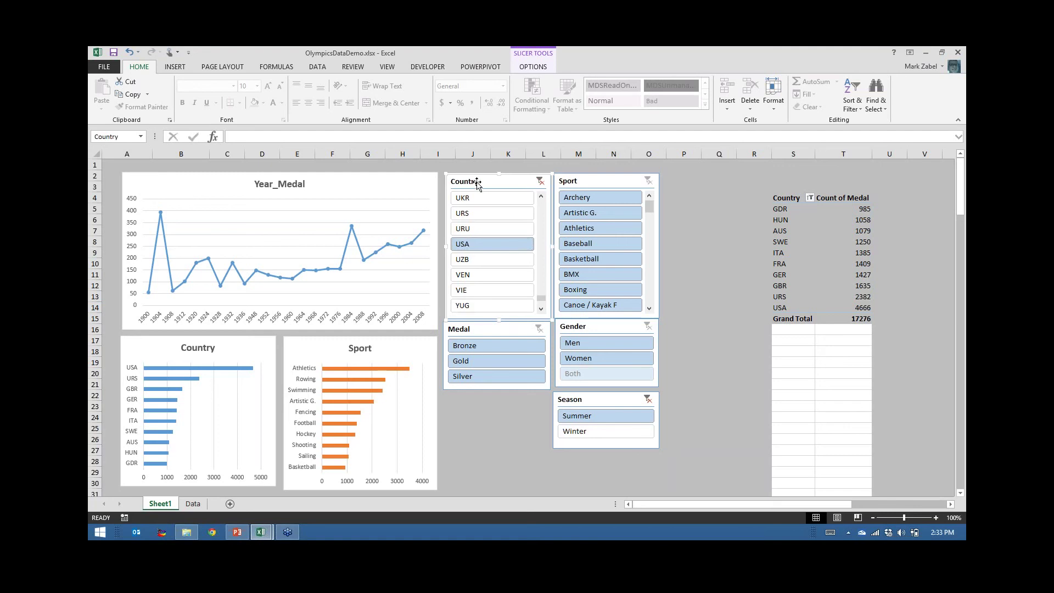
click(719, 214)
click(508, 183)
right_click(510, 186)
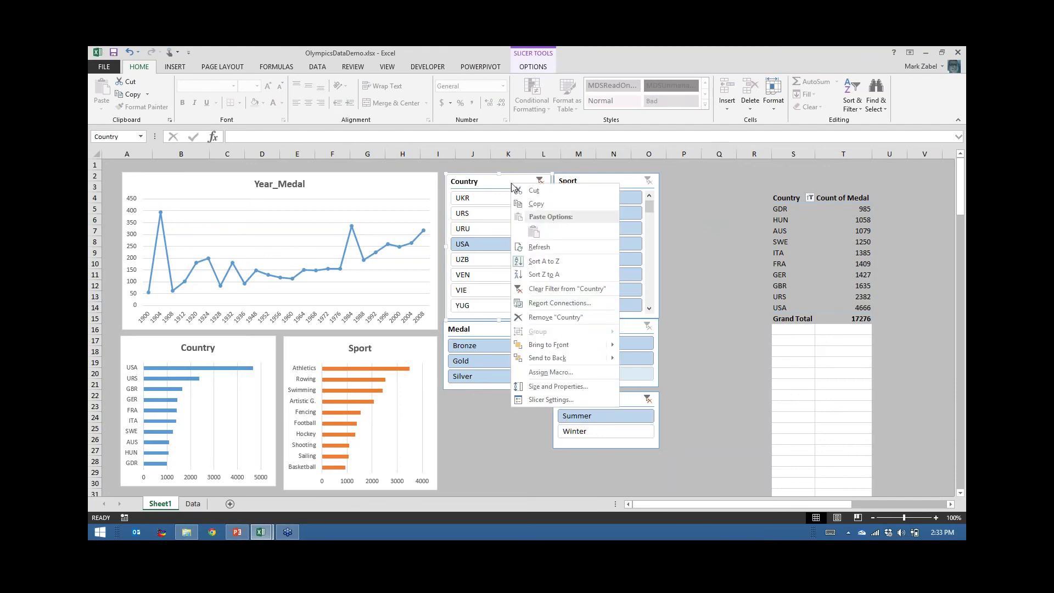
click(555, 307)
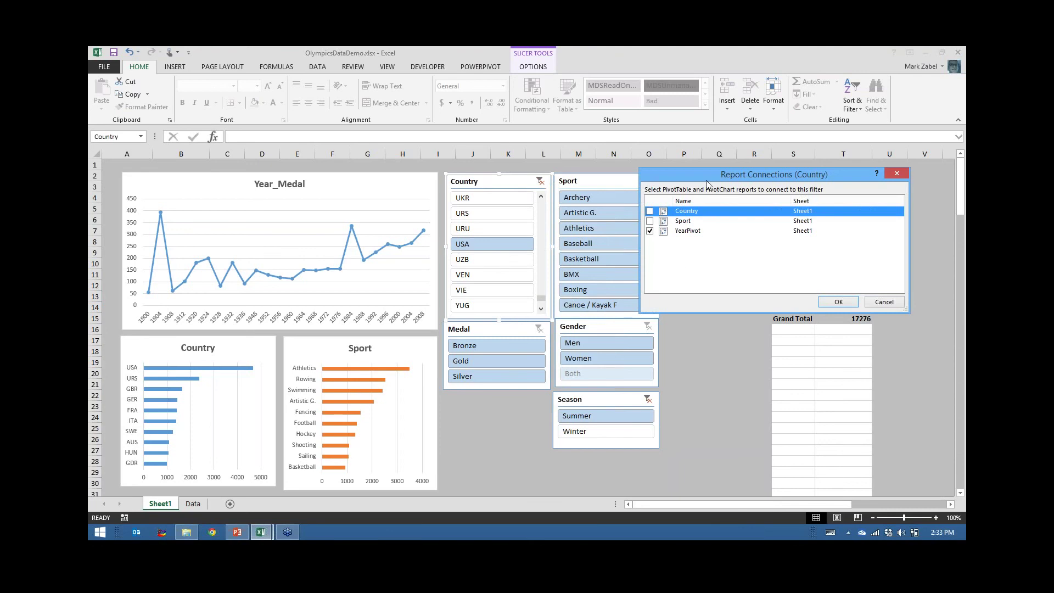
drag(712, 184, 700, 198)
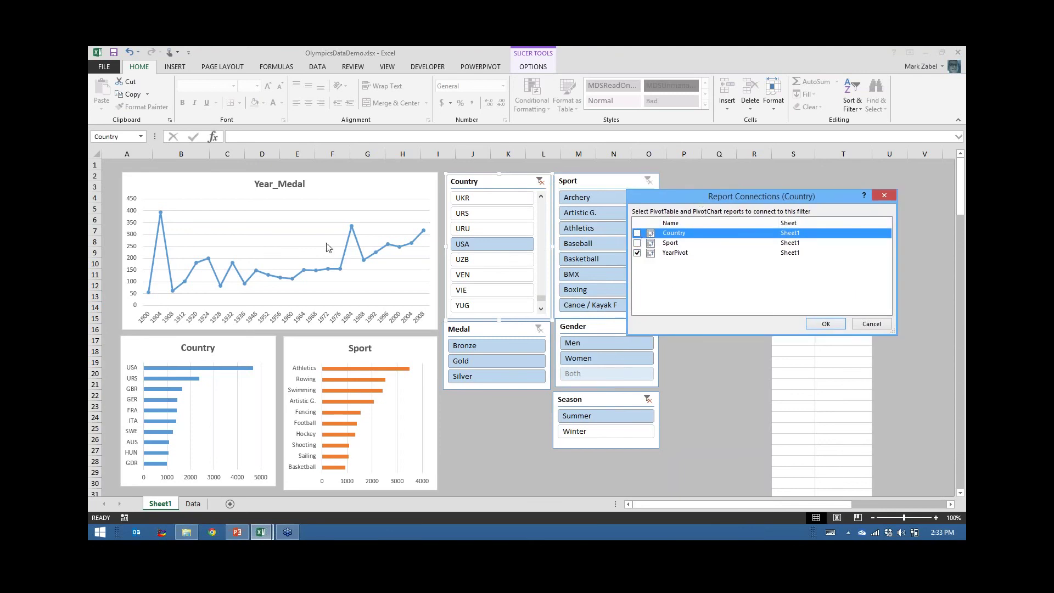
click(637, 243)
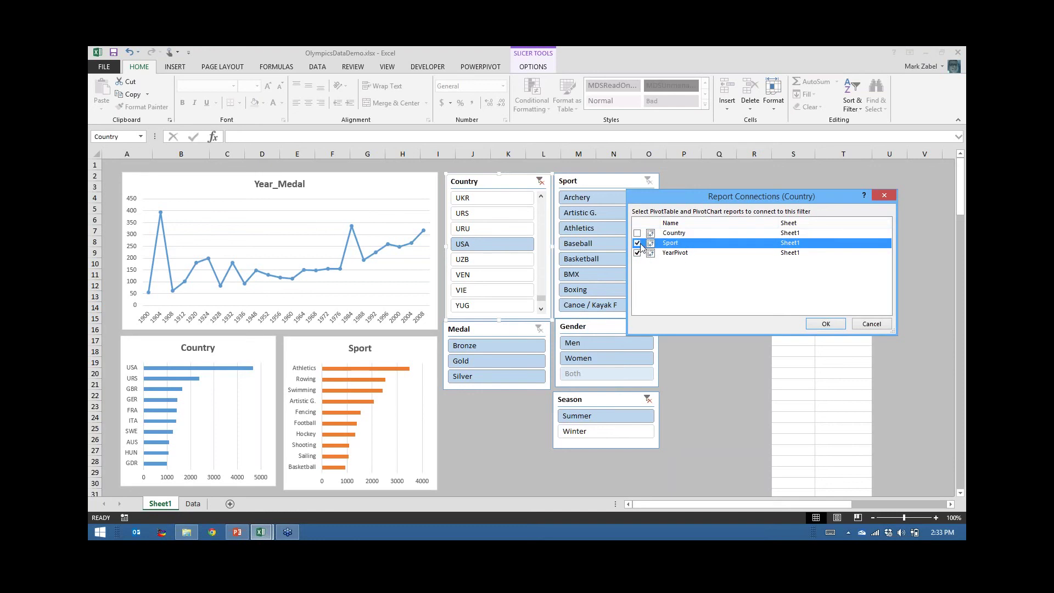
click(638, 233)
click(826, 324)
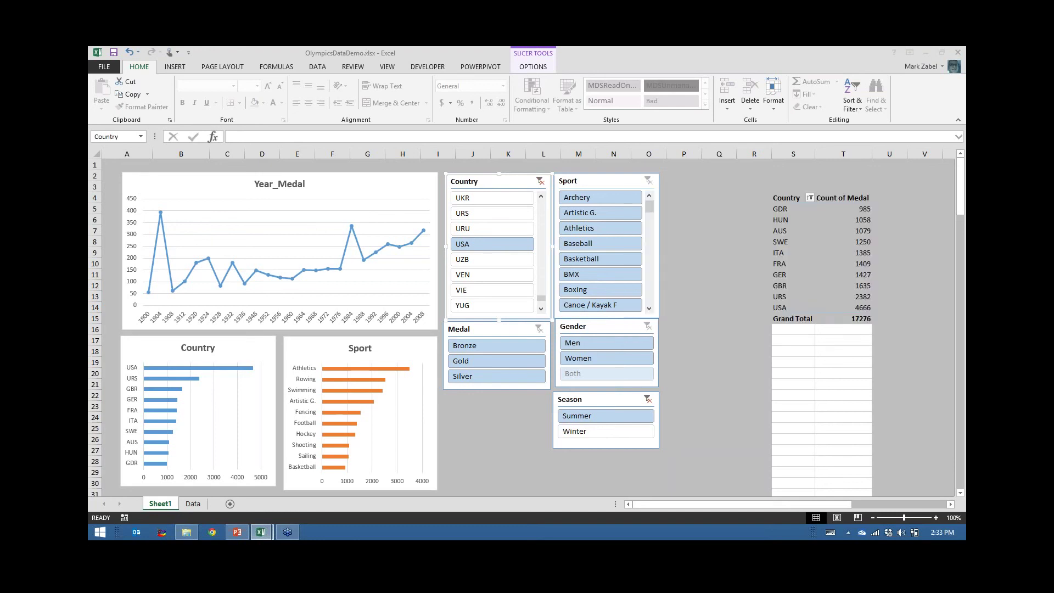
- Add UZB and GBR to the USA selection in the Country slicer
scroll(490, 263, up, 1)
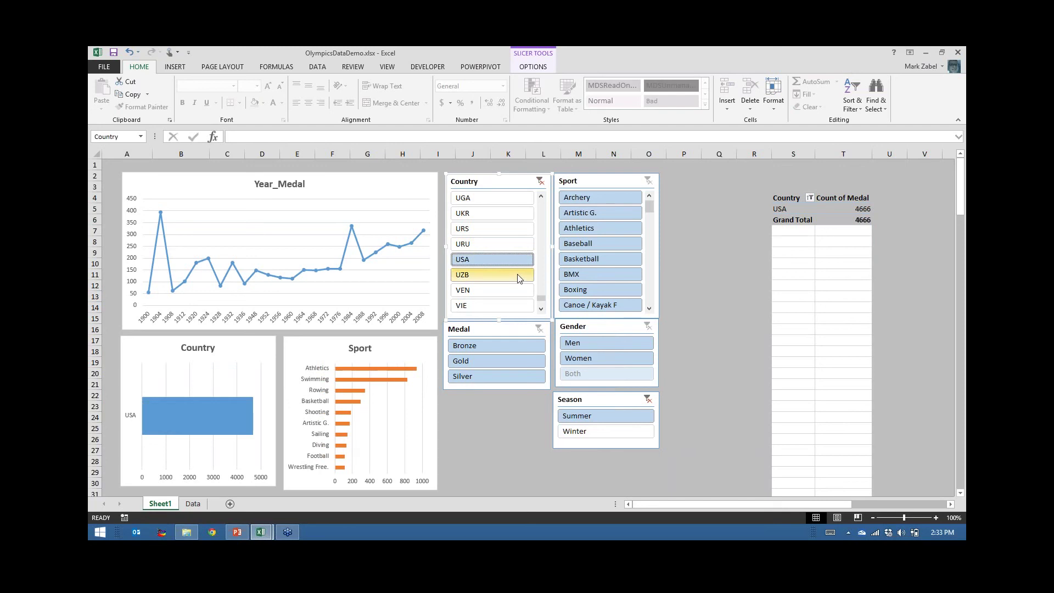
ctrl+click(460, 279)
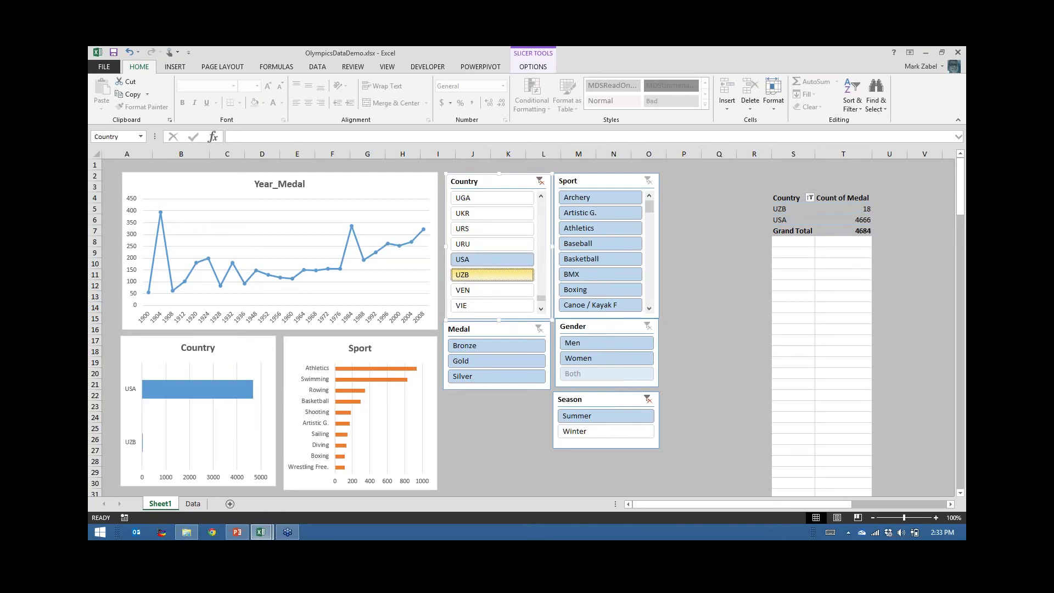
scroll(542, 219, up, 10)
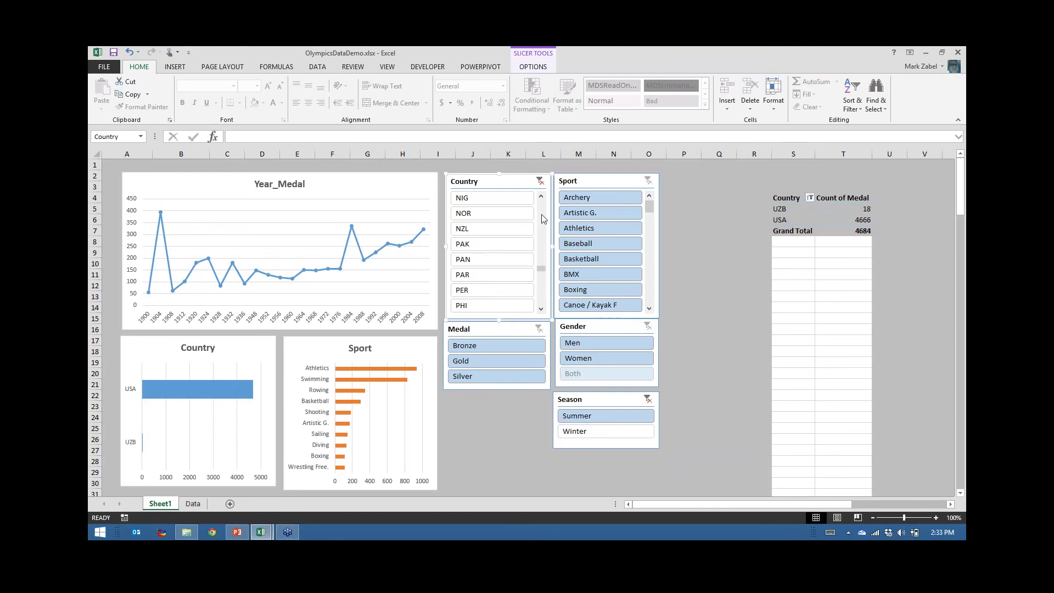
scroll(542, 218, up, 15)
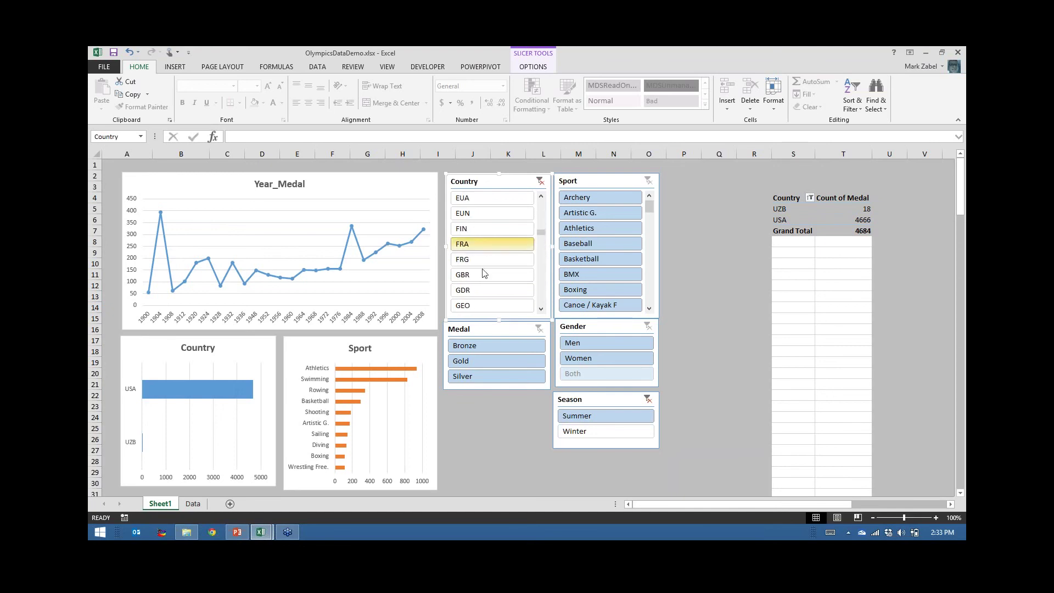
ctrl+click(484, 274)
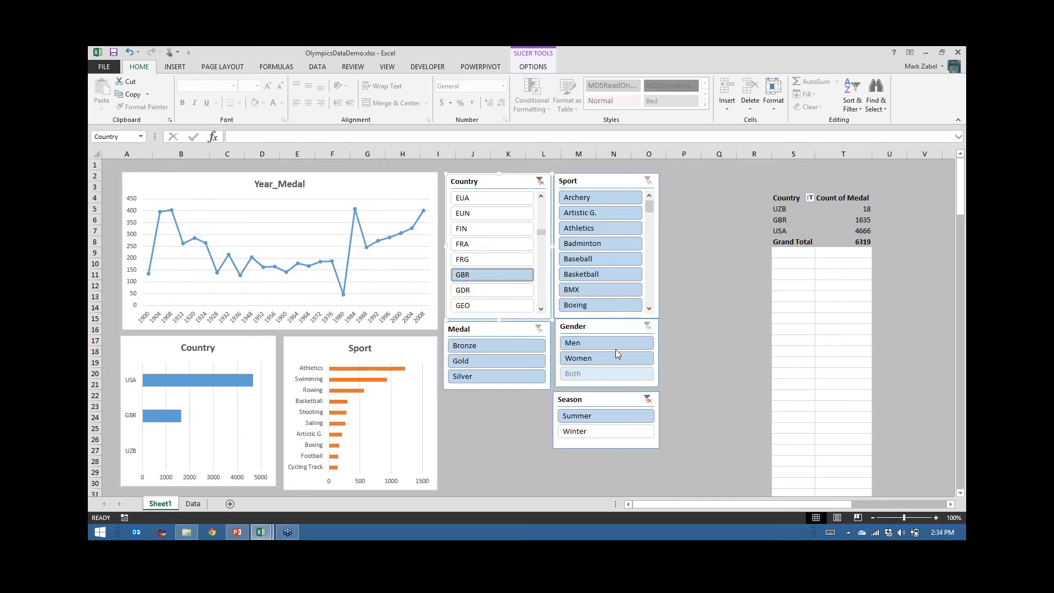
- Connect the Medal slicer to the Sport and Country pivot reports as well
right_click(499, 330)
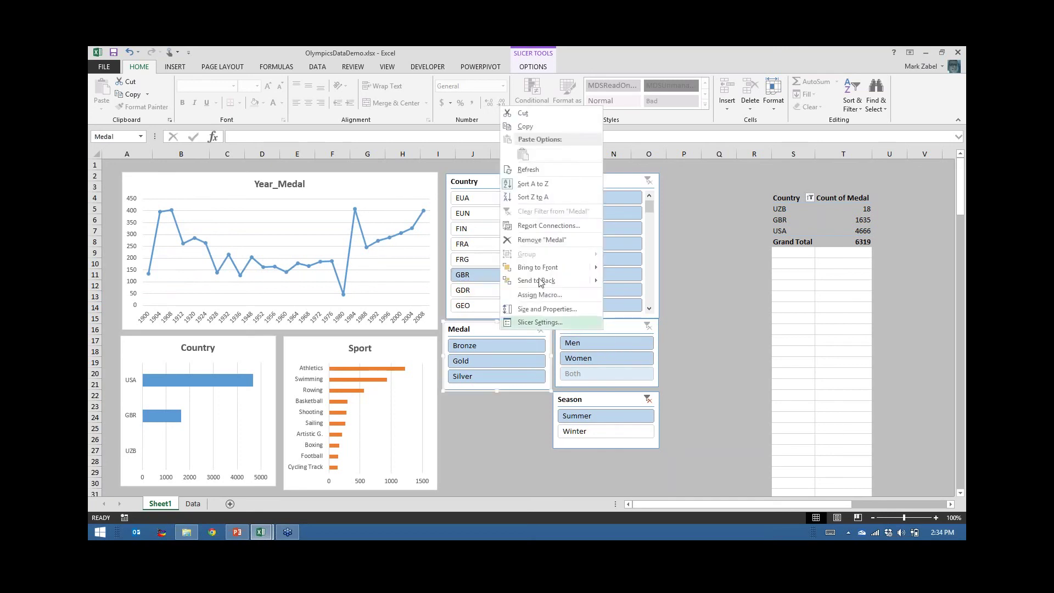
click(548, 227)
click(637, 242)
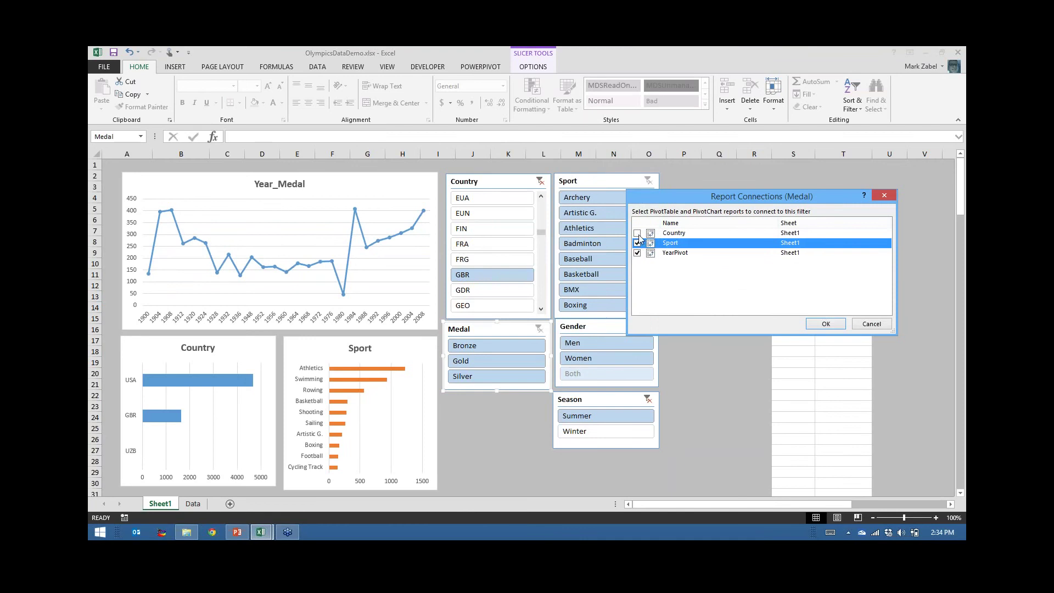
click(637, 233)
click(826, 323)
- Connect the Sport slicer to the Sport and Country pivot reports as well
right_click(586, 180)
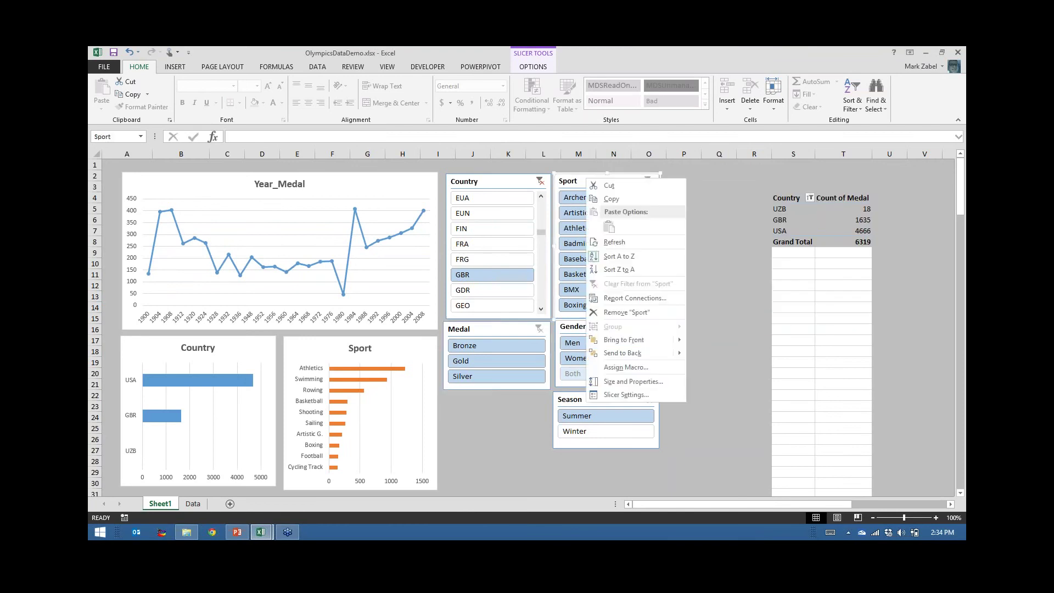
click(622, 298)
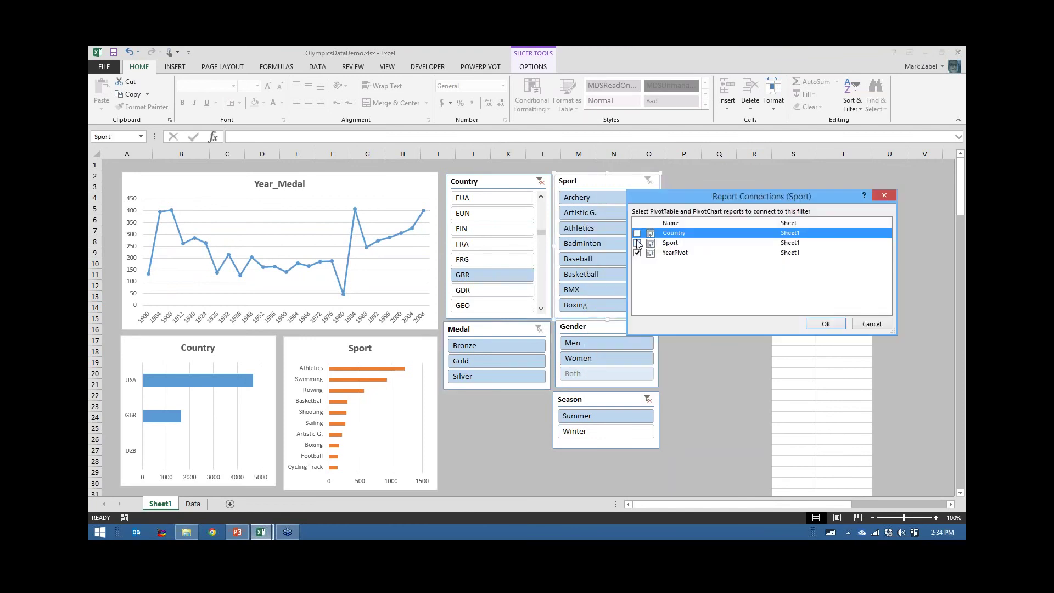
click(638, 242)
click(637, 233)
click(826, 323)
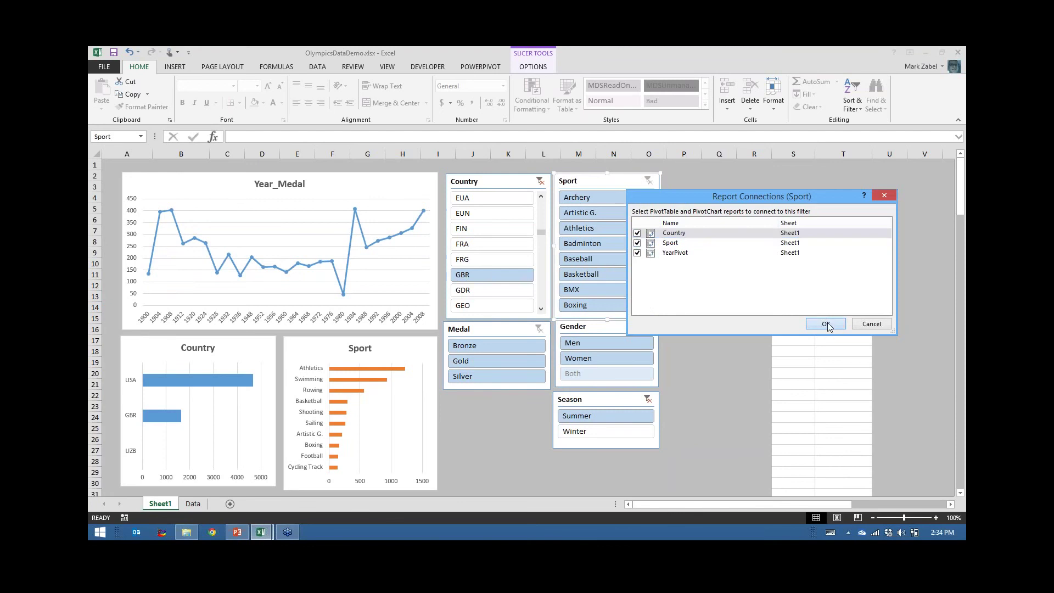
- Connect the Gender slicer to the Country and Sport pivot reports as well
right_click(588, 326)
click(638, 218)
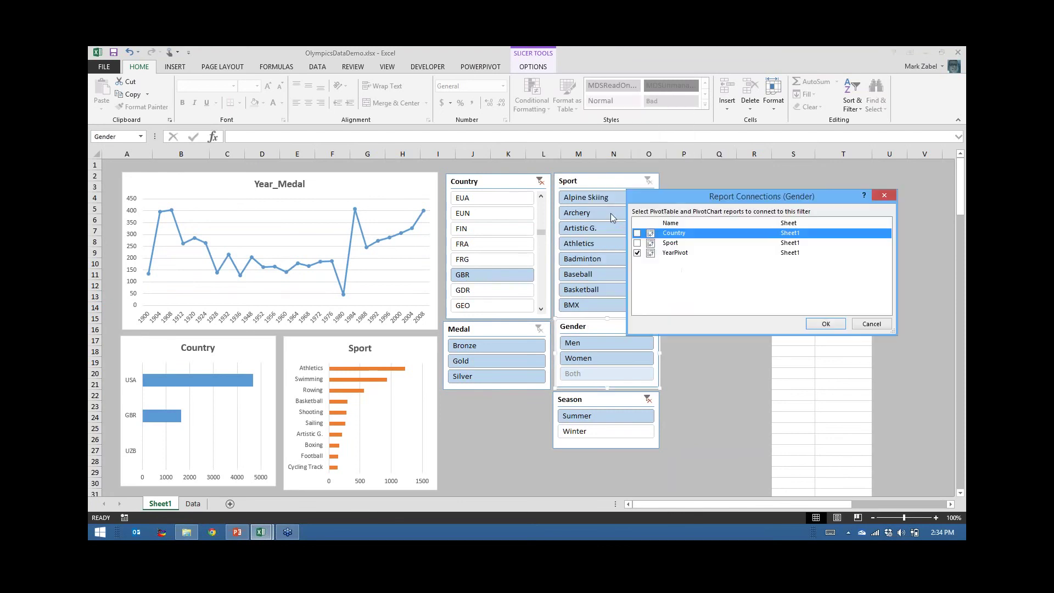
click(638, 233)
click(637, 243)
click(826, 324)
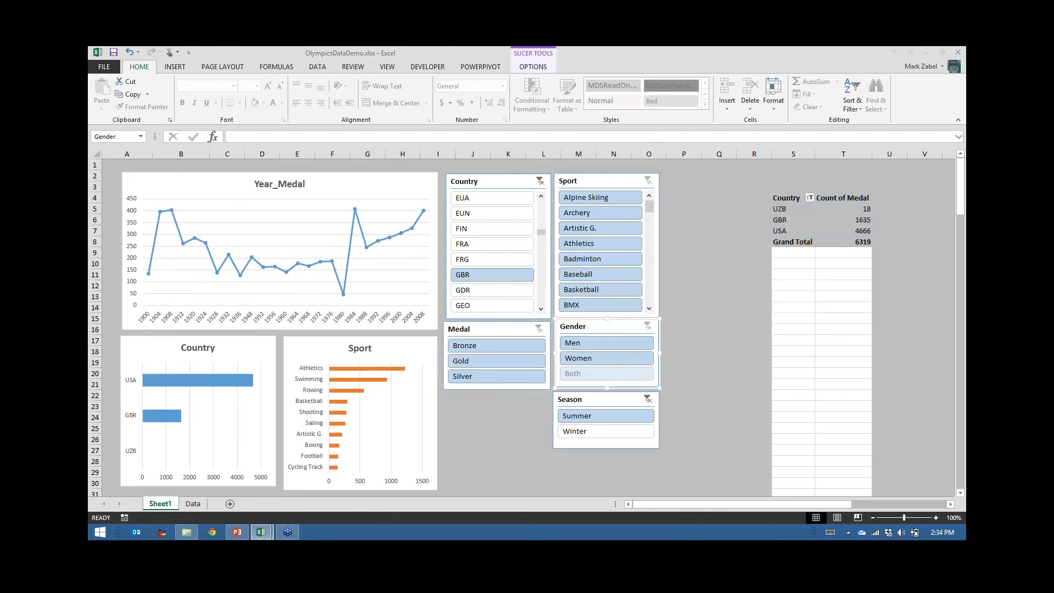
- Connect the Season slicer to the Sport and Country pivot reports as well
click(598, 401)
right_click(599, 401)
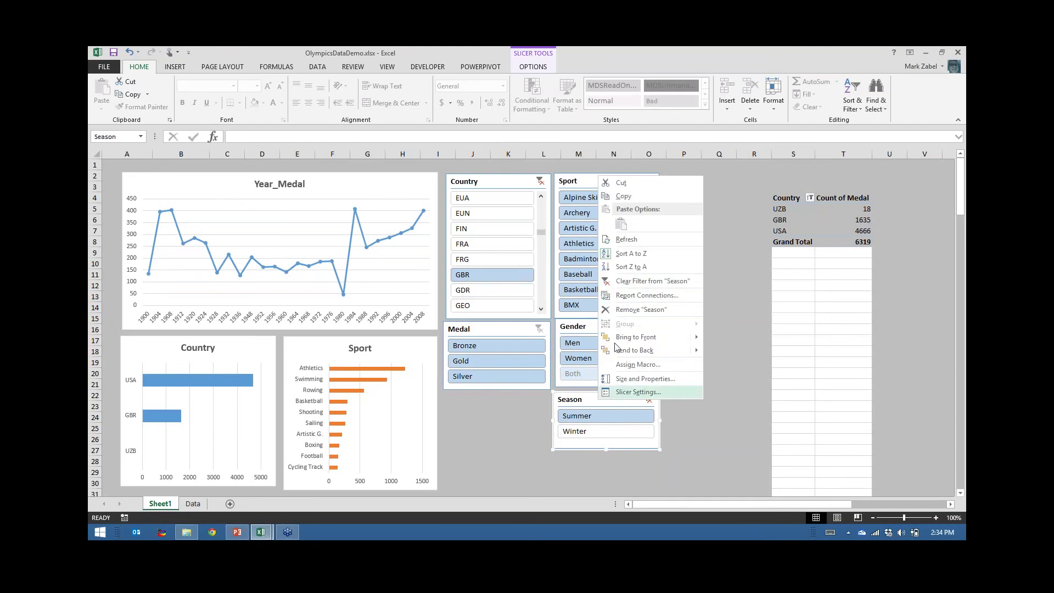
click(623, 301)
click(637, 243)
click(638, 233)
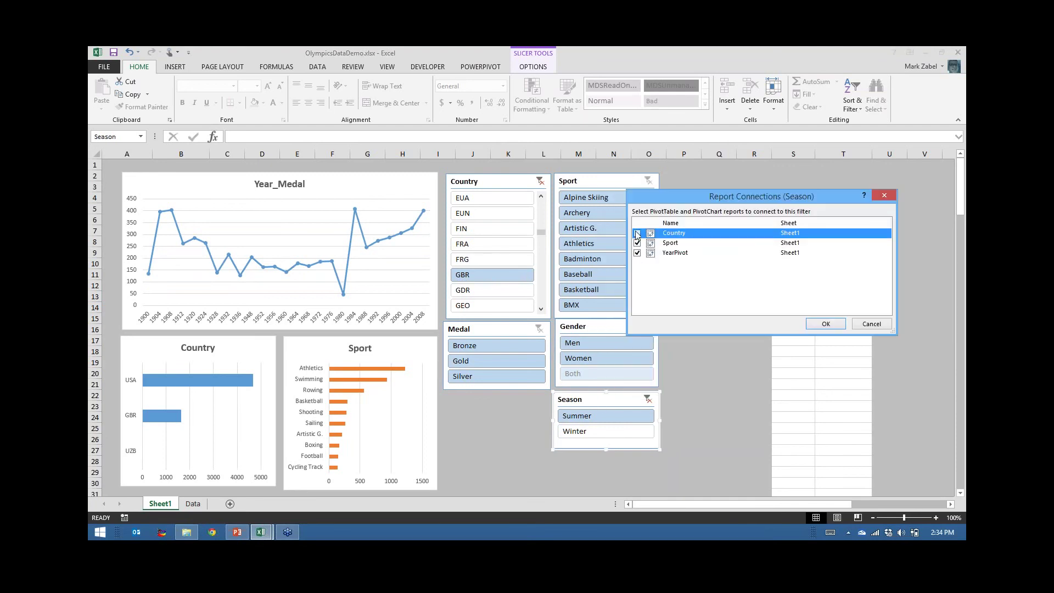
click(826, 323)
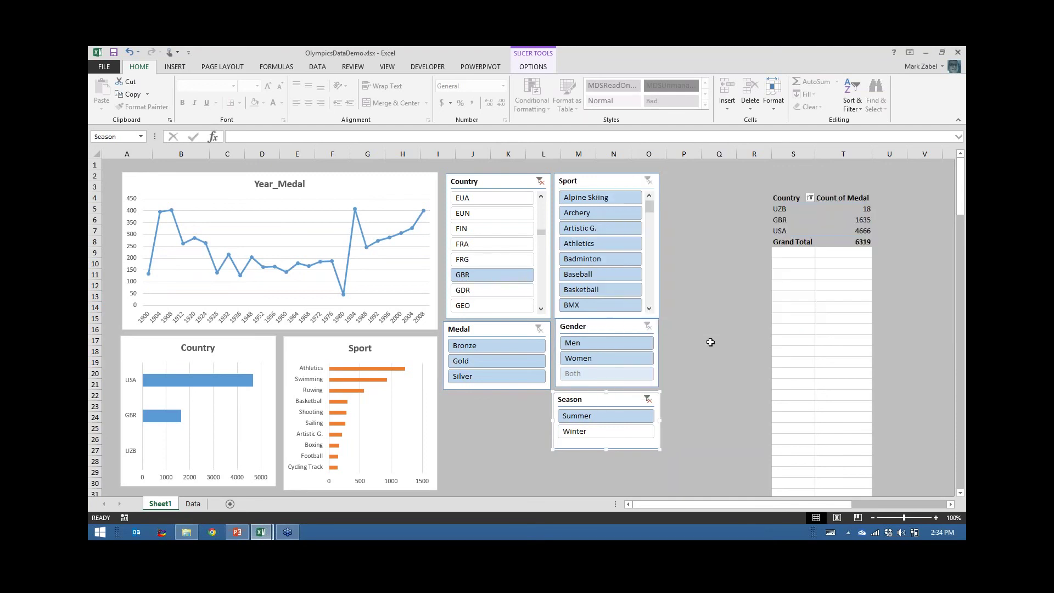
- Filter the Gender slicer to Men, and clear the Season filter before restricting it to Summer again
click(616, 344)
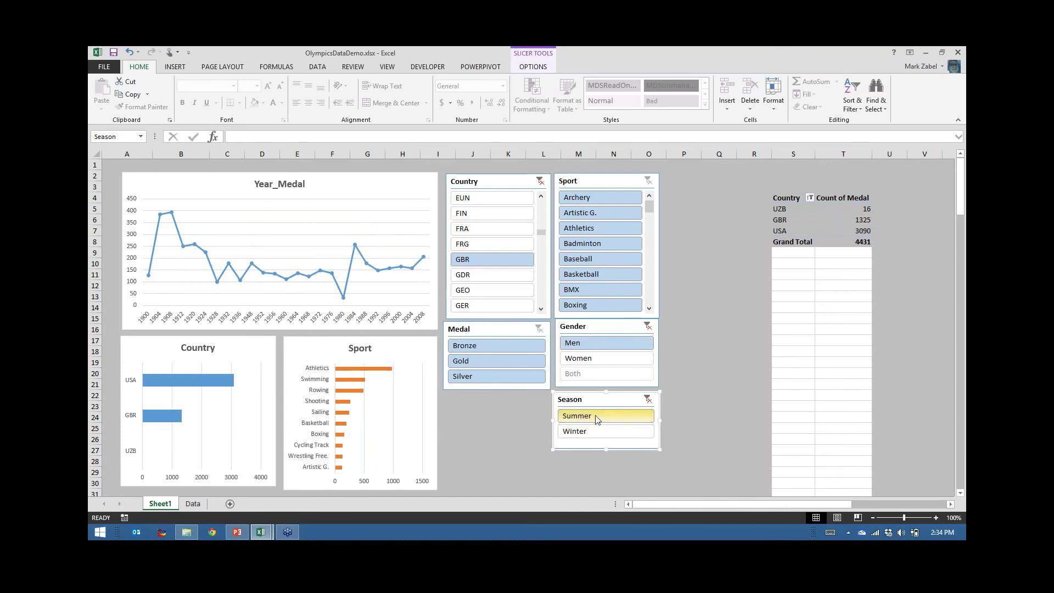
click(648, 400)
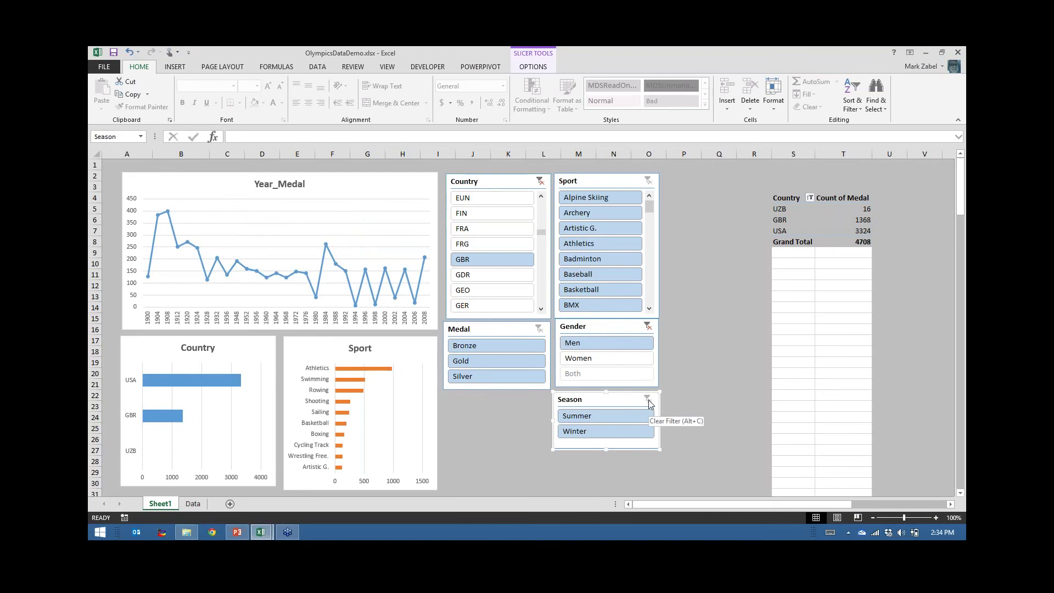
click(637, 416)
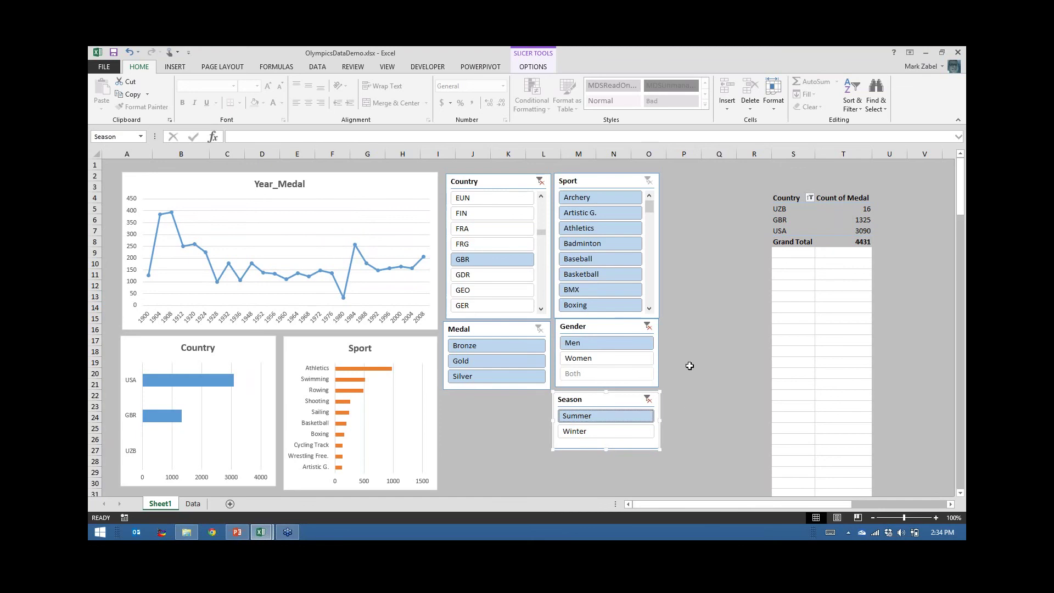
click(697, 351)
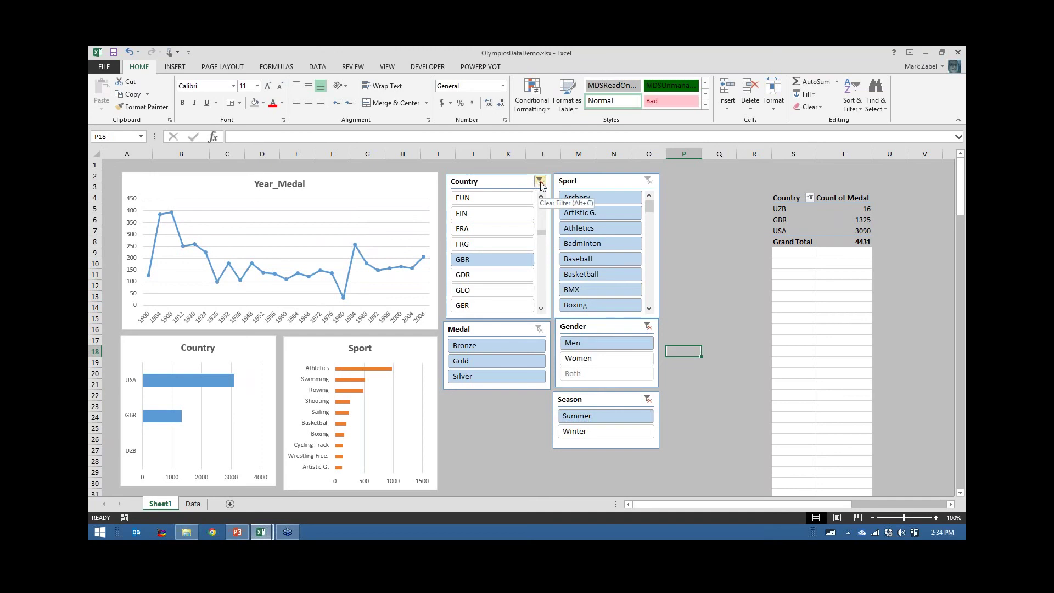
click(708, 220)
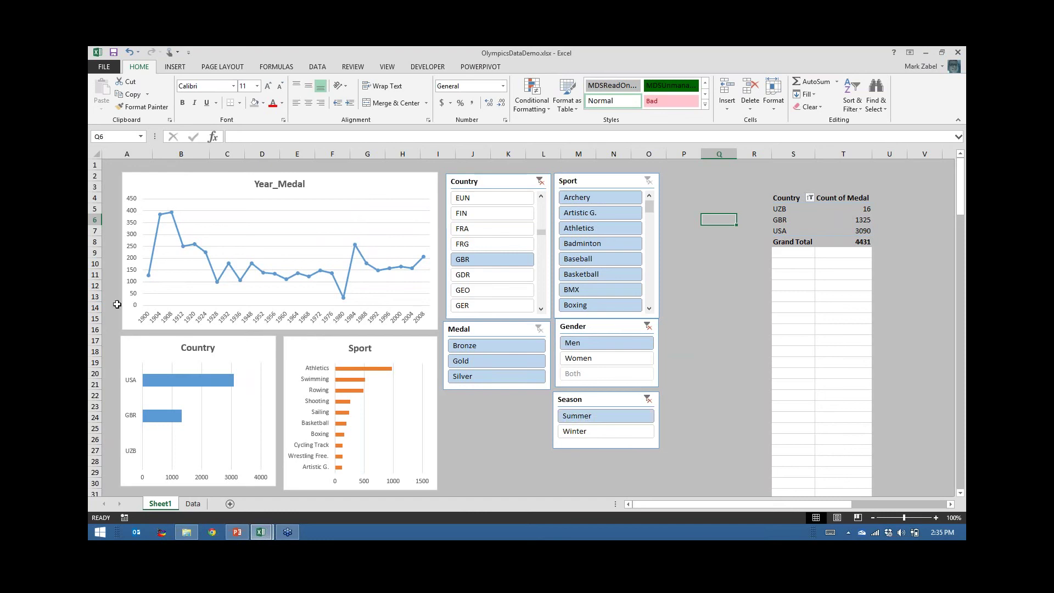
- Clear the filter on the Country slicer so that all countries are included
click(540, 182)
click(539, 278)
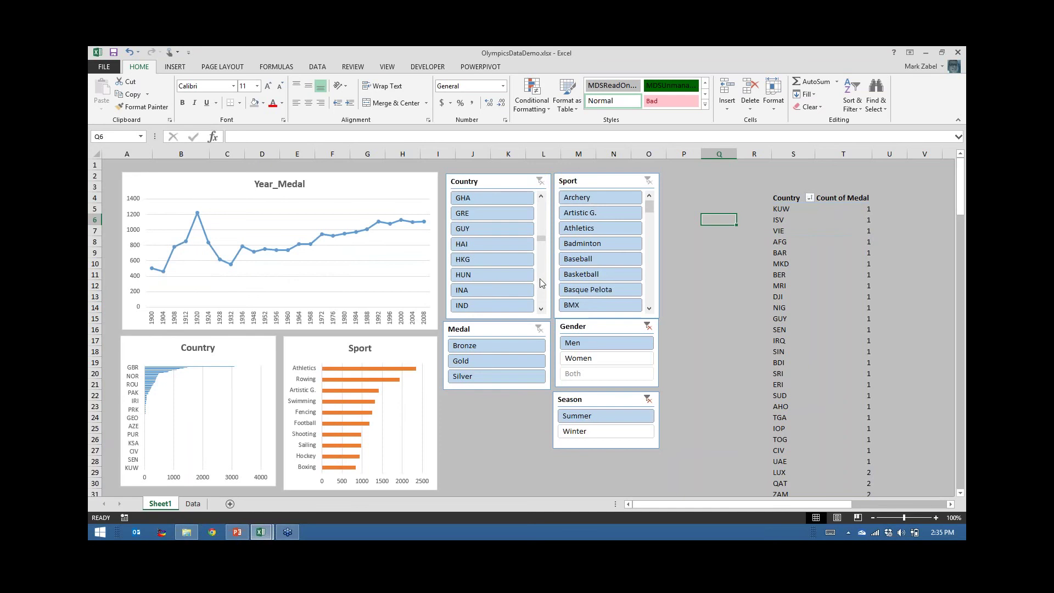
drag(540, 244, 541, 279)
- Apply a Top 10 items filter by Count of Medal to the countries in the Country chart
right_click(144, 382)
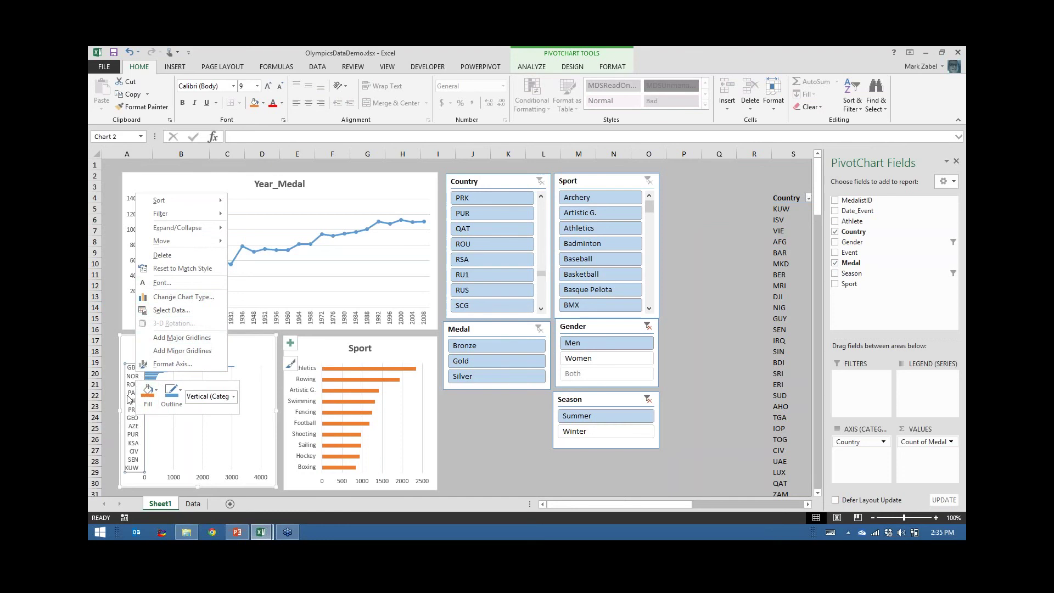
mouse_move(177, 214)
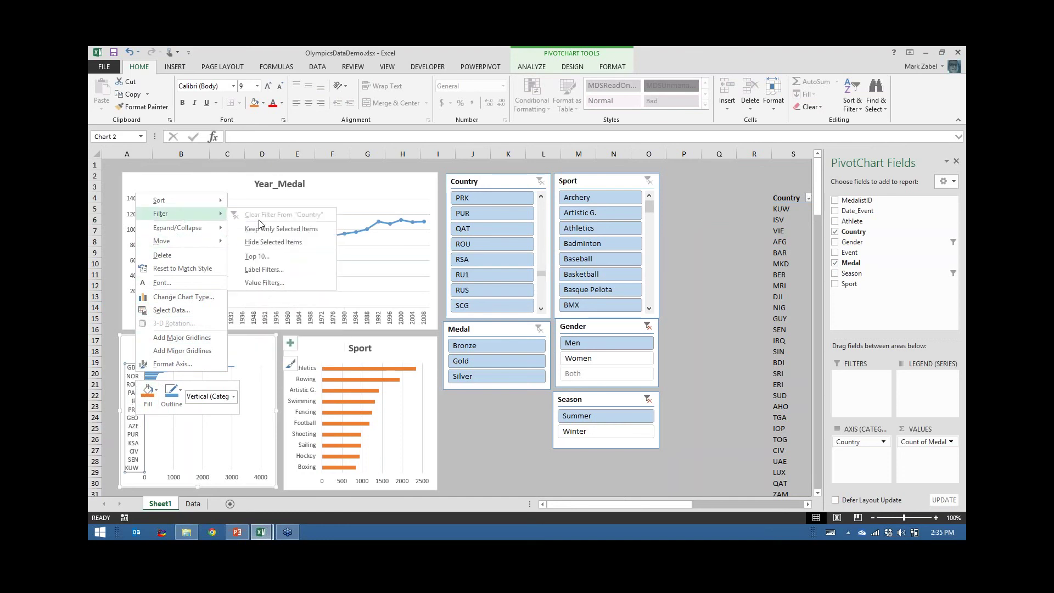
click(257, 257)
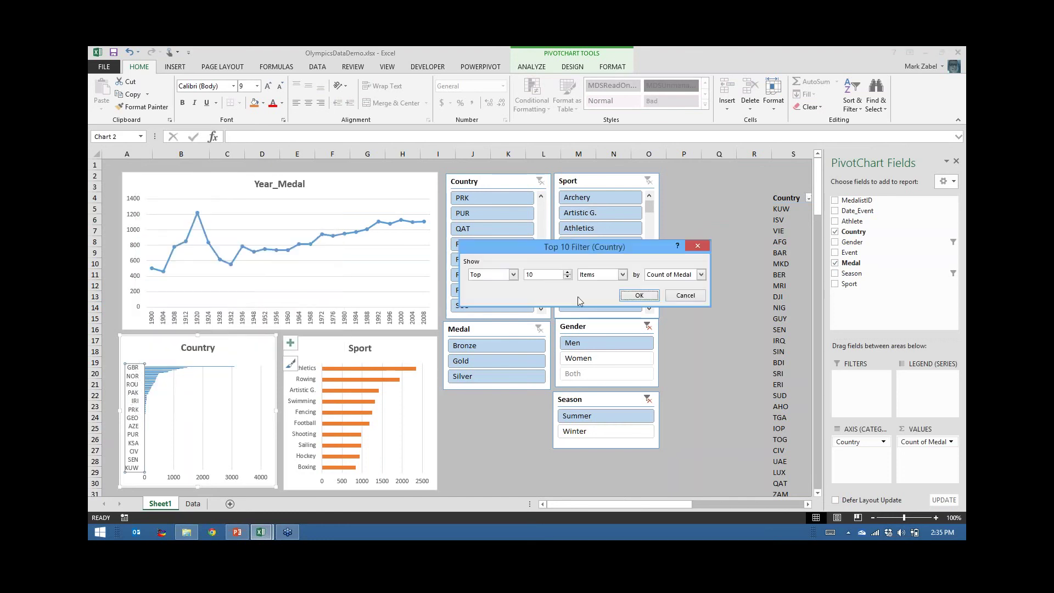
click(624, 295)
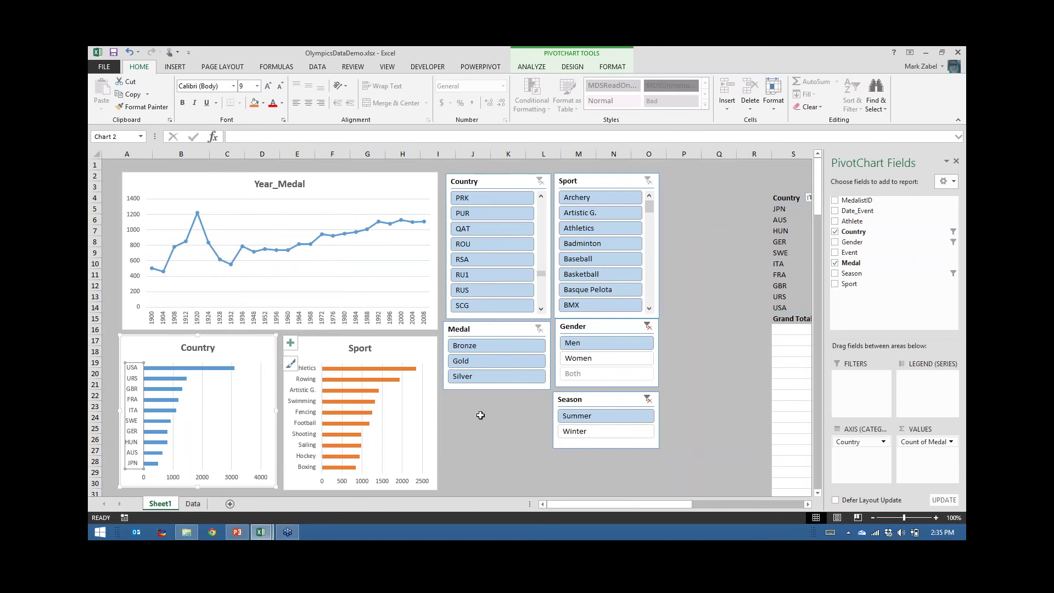
scroll(482, 434, down, 2)
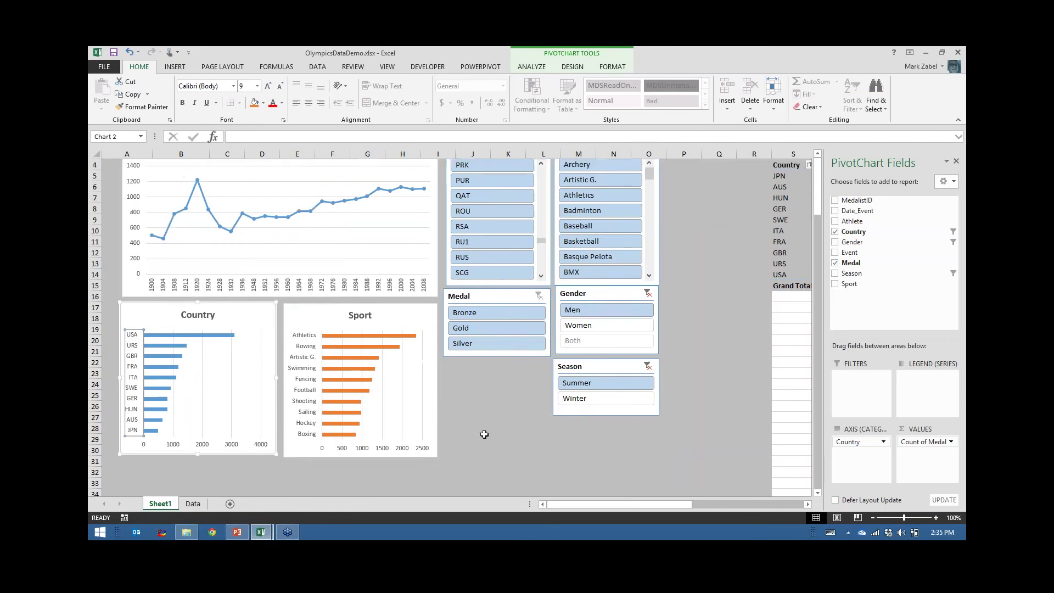
scroll(483, 432, up, 2)
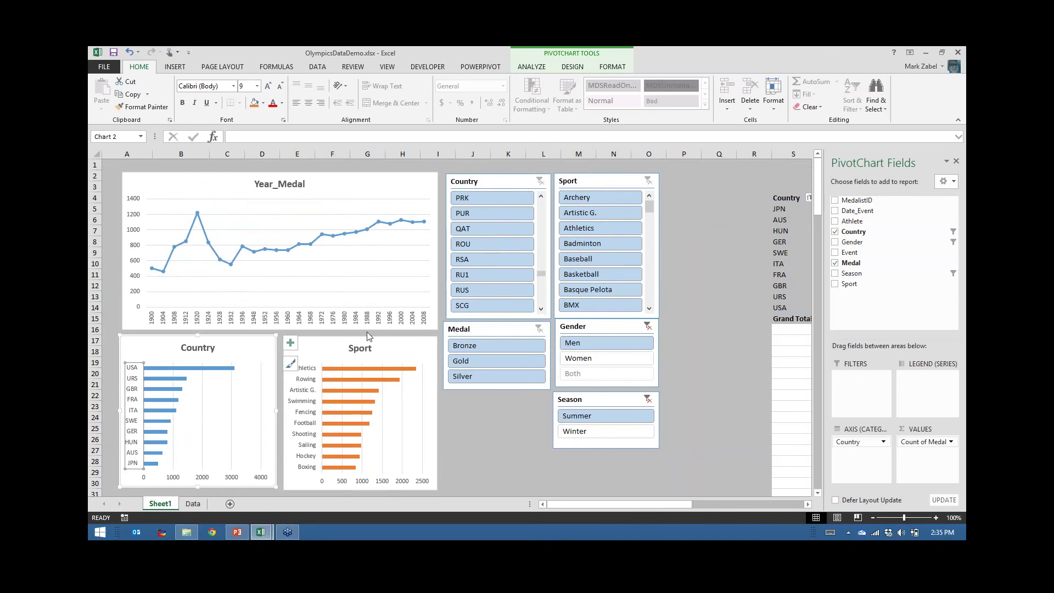
- Insert a Date_Event timeline for the Year_Medal chart
scroll(468, 418, down, 1)
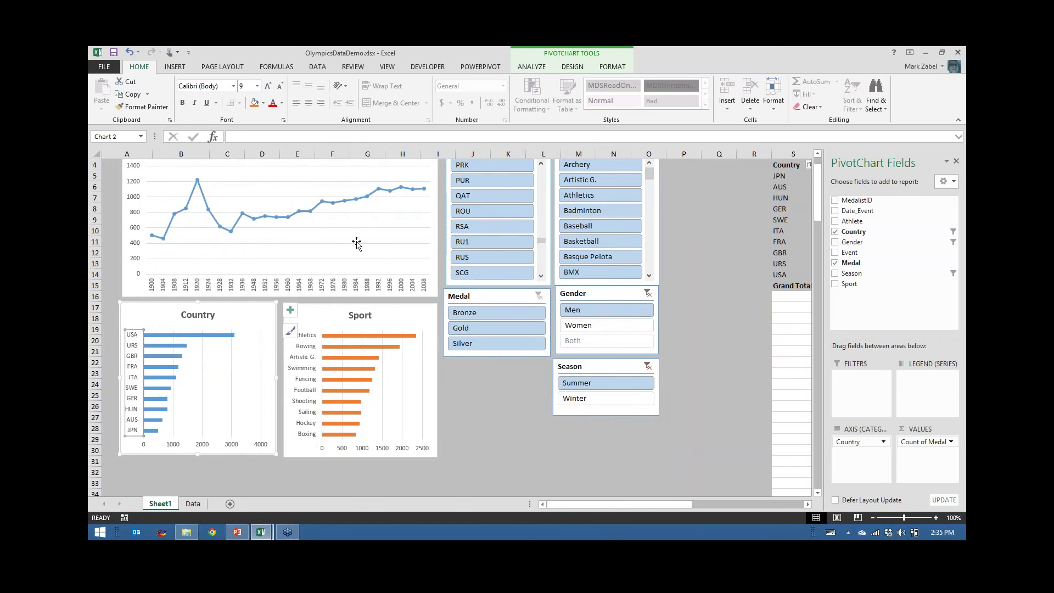
click(322, 220)
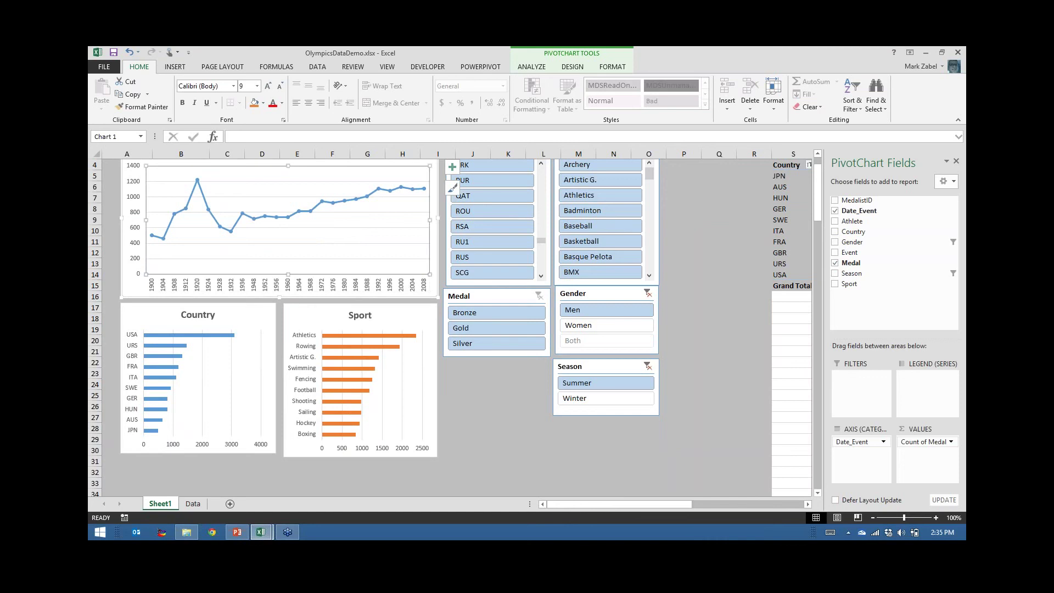
click(435, 194)
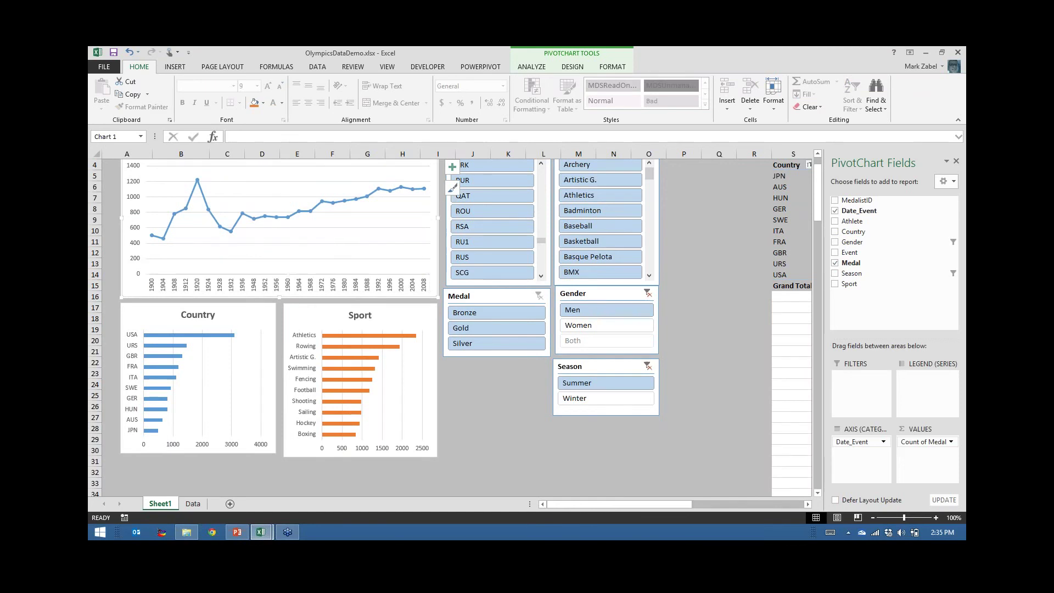
click(528, 68)
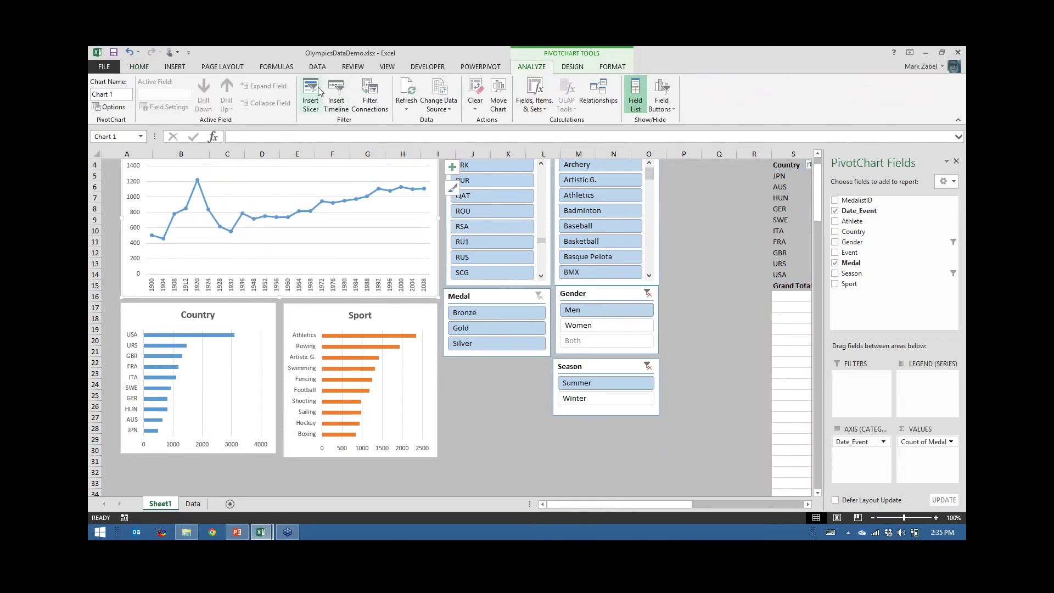
click(339, 96)
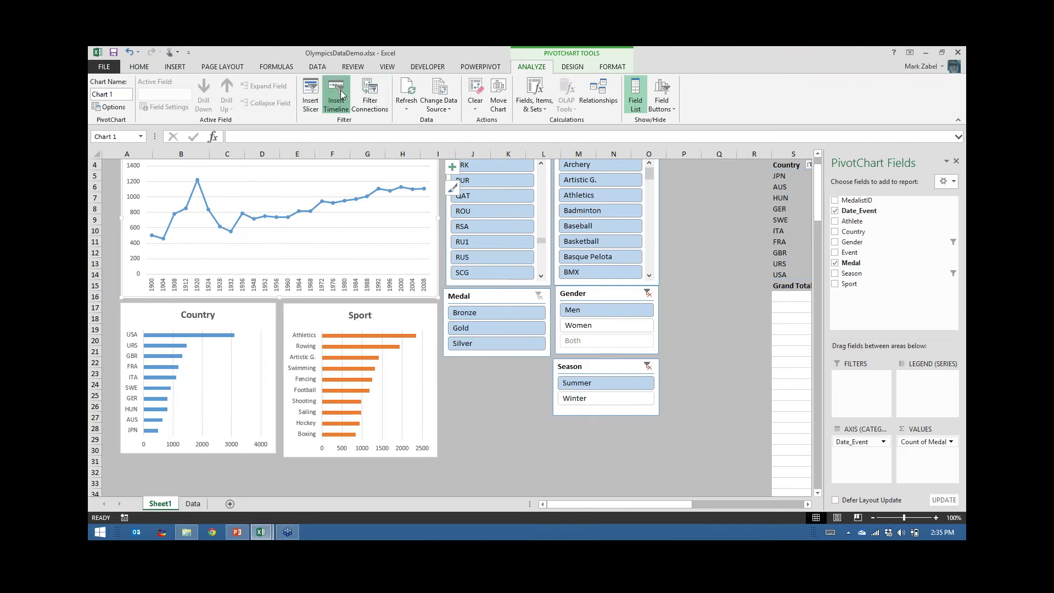
click(418, 333)
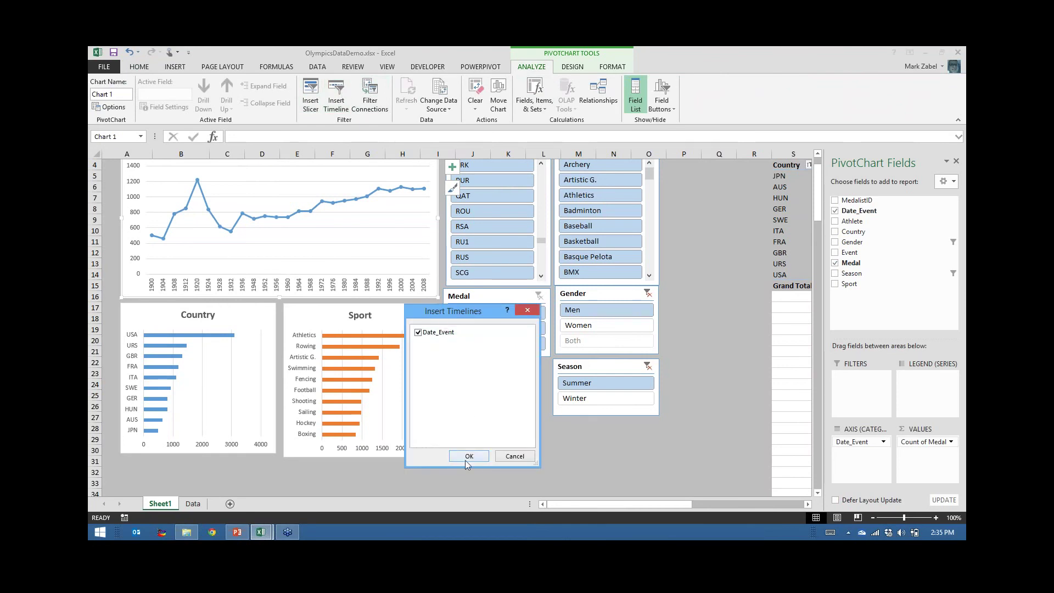
click(469, 457)
- Place the Date_Event timeline directly beneath the Country and Sport charts and widen it to about 10.28", spanning the charts and slicers
drag(478, 305, 228, 461)
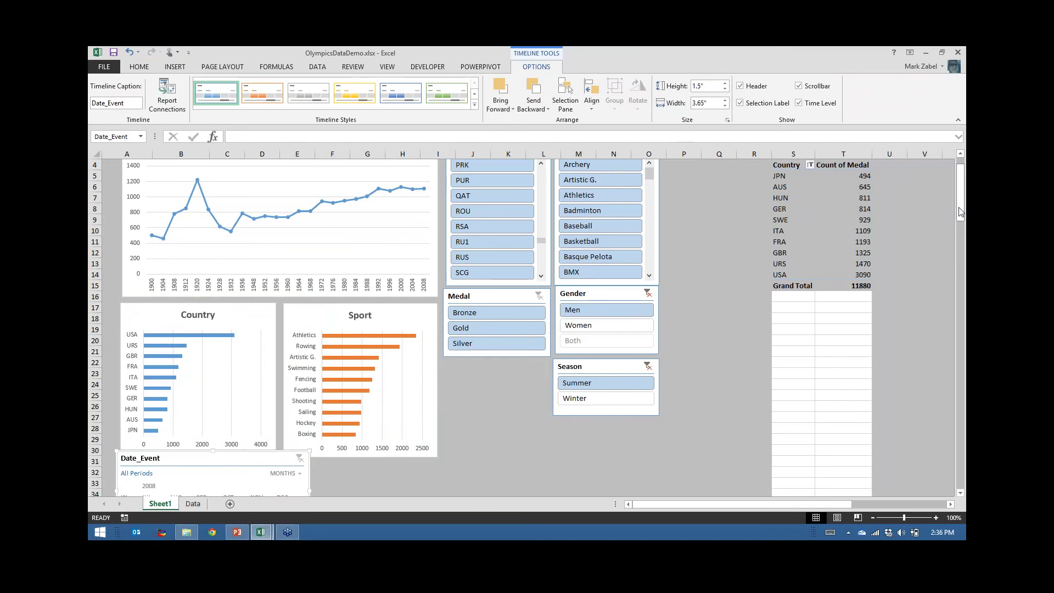
drag(962, 227, 813, 267)
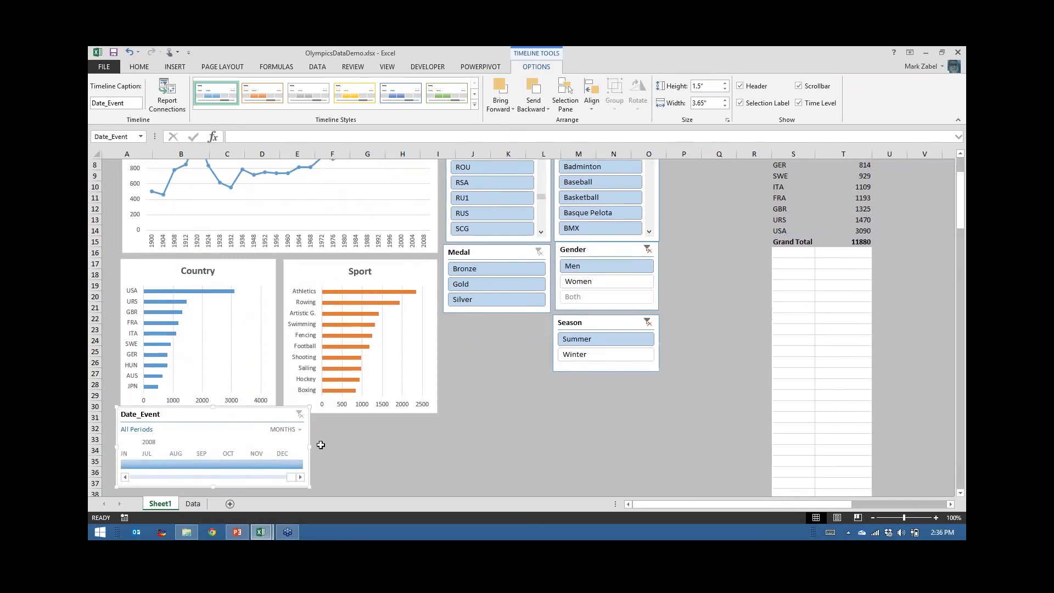
drag(371, 457, 663, 480)
ctrl+scroll(683, 389, down, 1)
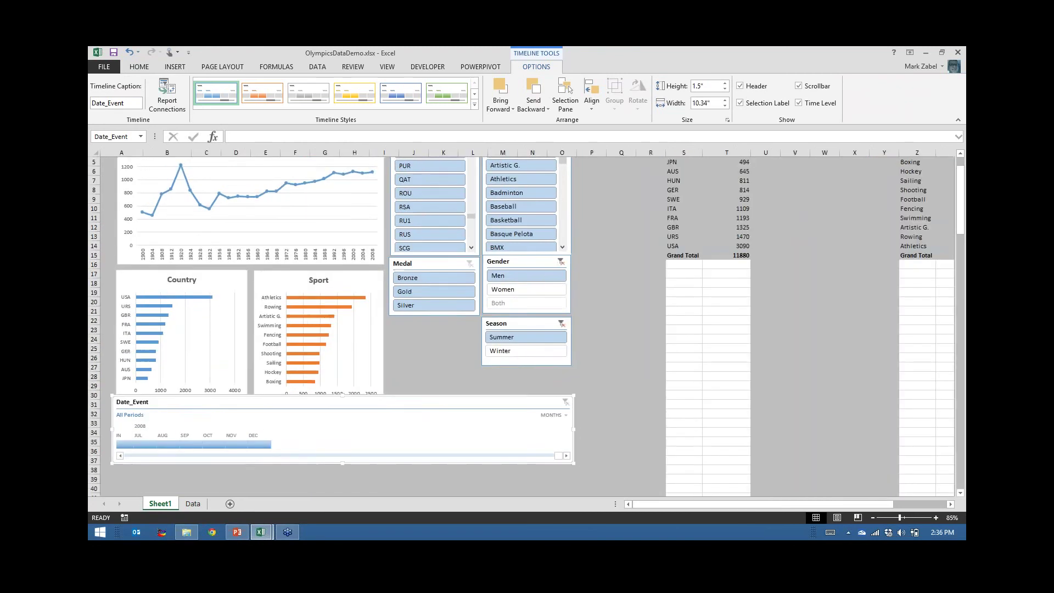
scroll(441, 382, up, 1)
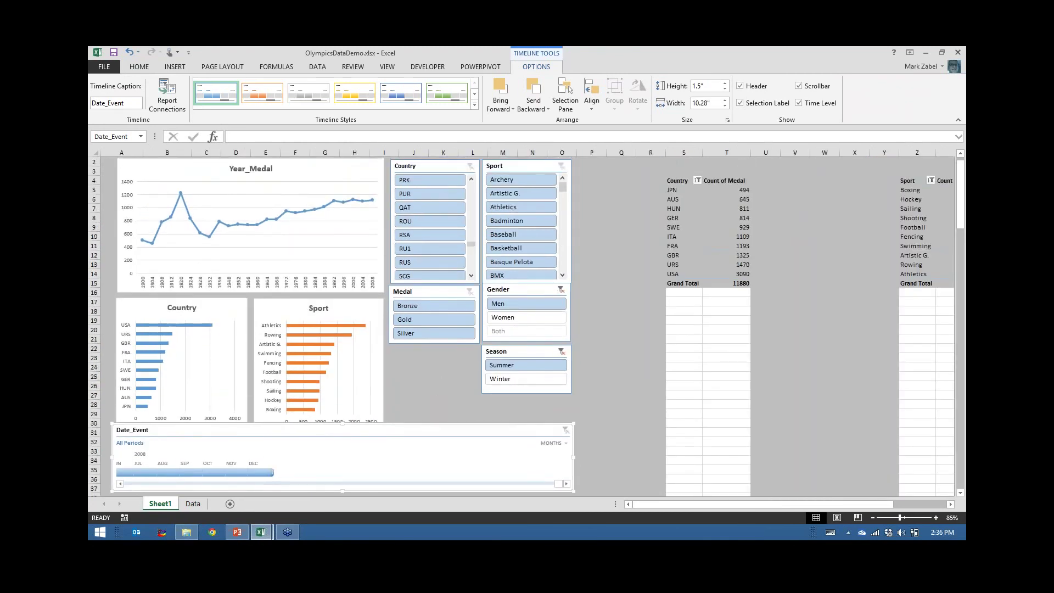
- Switch the Date_Event timeline to years and filter it to the period 1900 - 1933
click(561, 445)
click(563, 460)
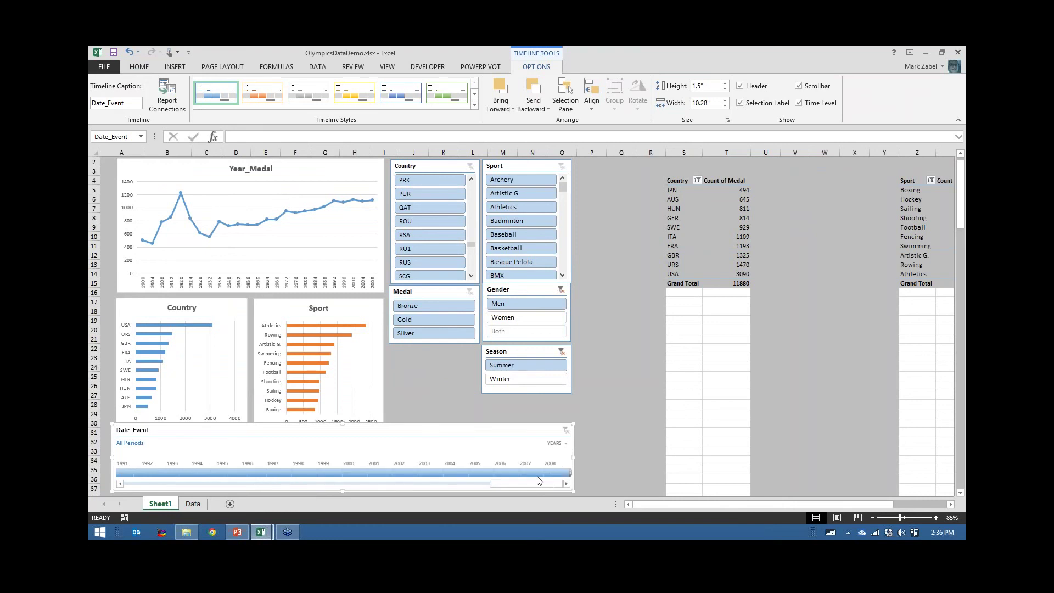
drag(493, 486, 569, 485)
click(121, 473)
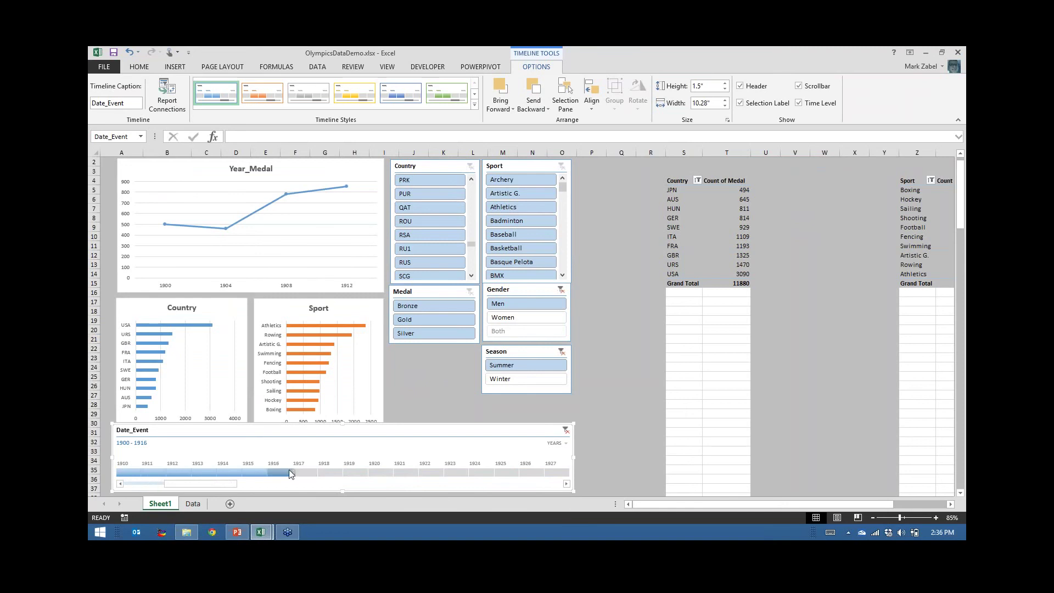
drag(290, 470, 567, 484)
drag(366, 472, 519, 471)
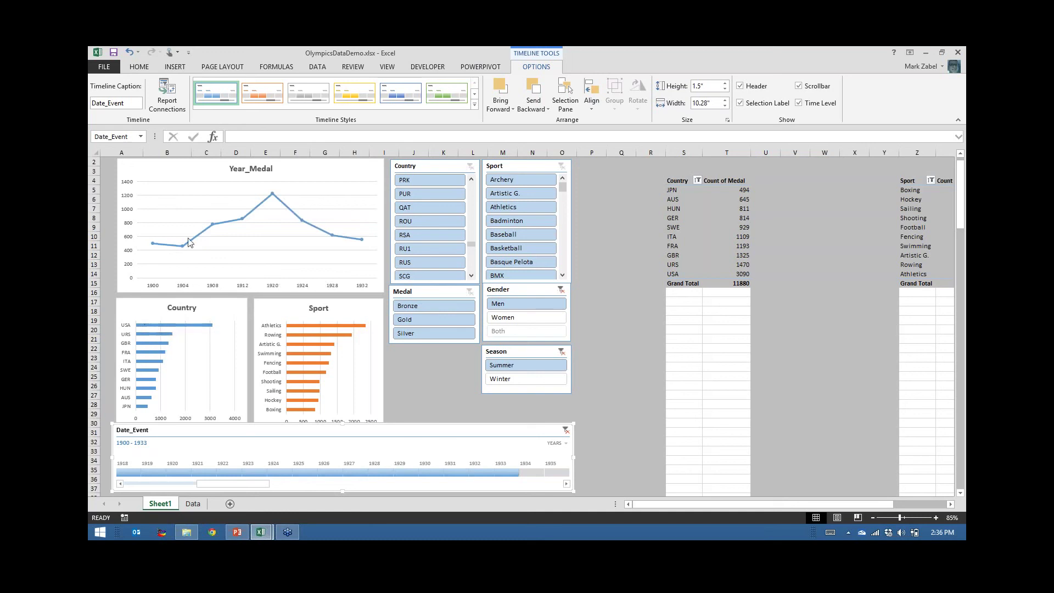
- Filter the dashboard to GBR only with the Country slicer
mouse_move(186, 328)
scroll(475, 209, up, 6)
scroll(475, 231, up, 5)
scroll(476, 191, up, 5)
click(474, 181)
click(473, 180)
scroll(467, 230, down, 6)
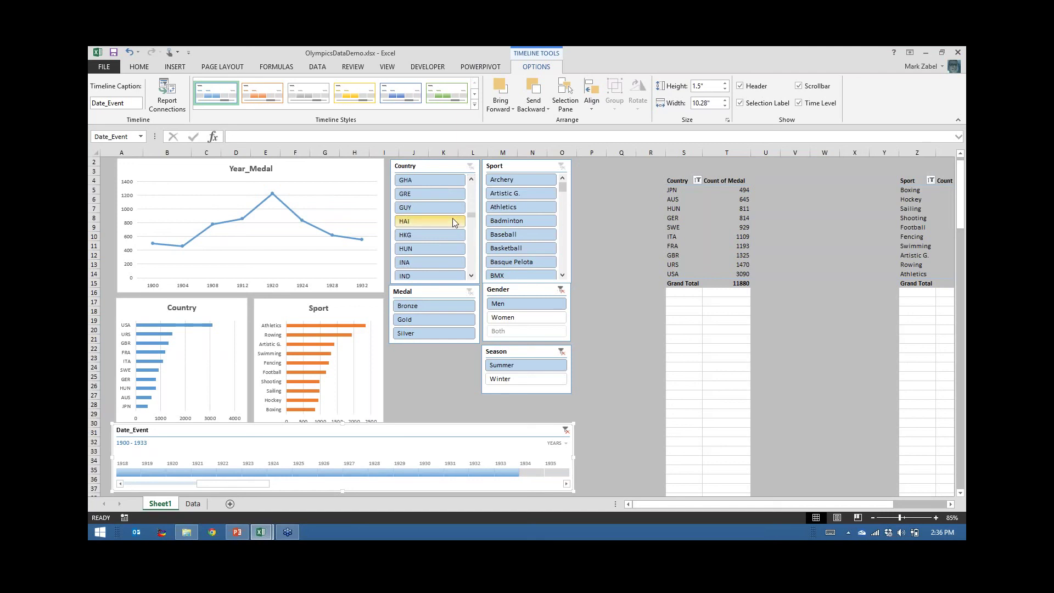
click(471, 180)
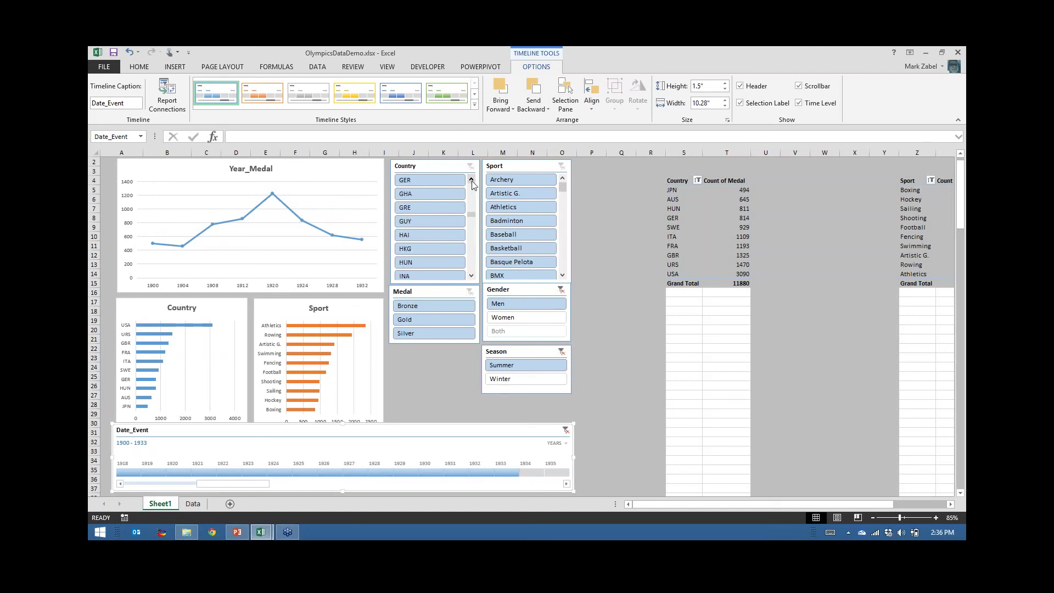
click(471, 179)
click(471, 179)
click(471, 179)
click(430, 180)
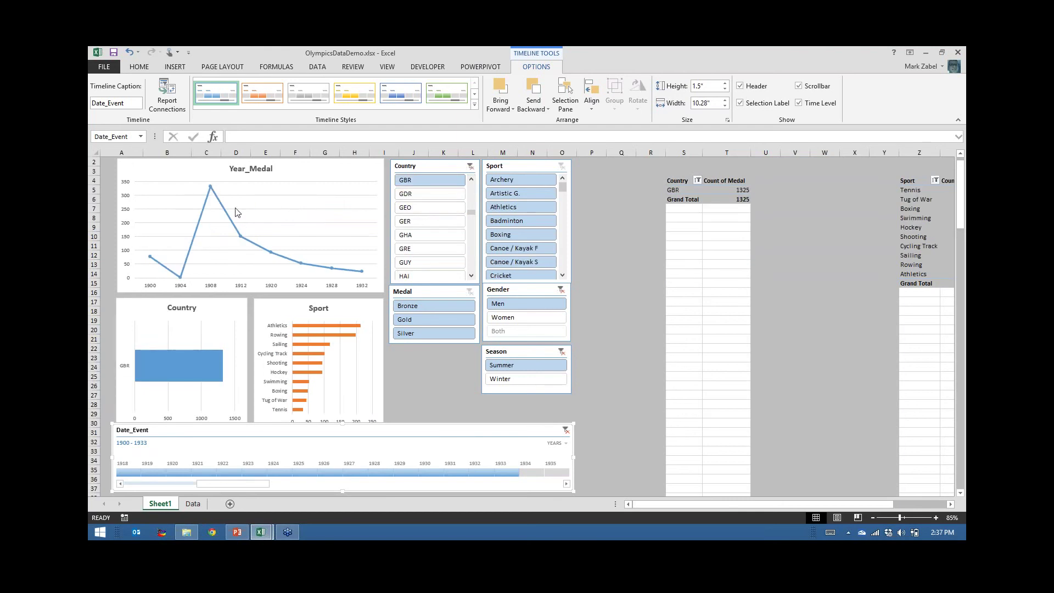
- Clear the period filter on the Date_Event timeline and the country filter on the Country slicer
click(566, 429)
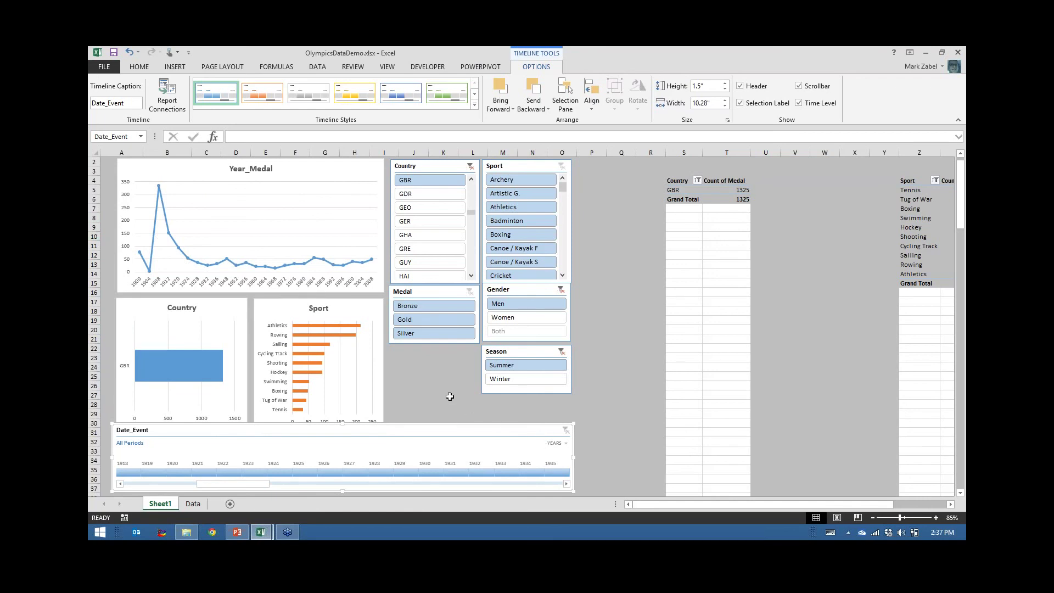
click(470, 166)
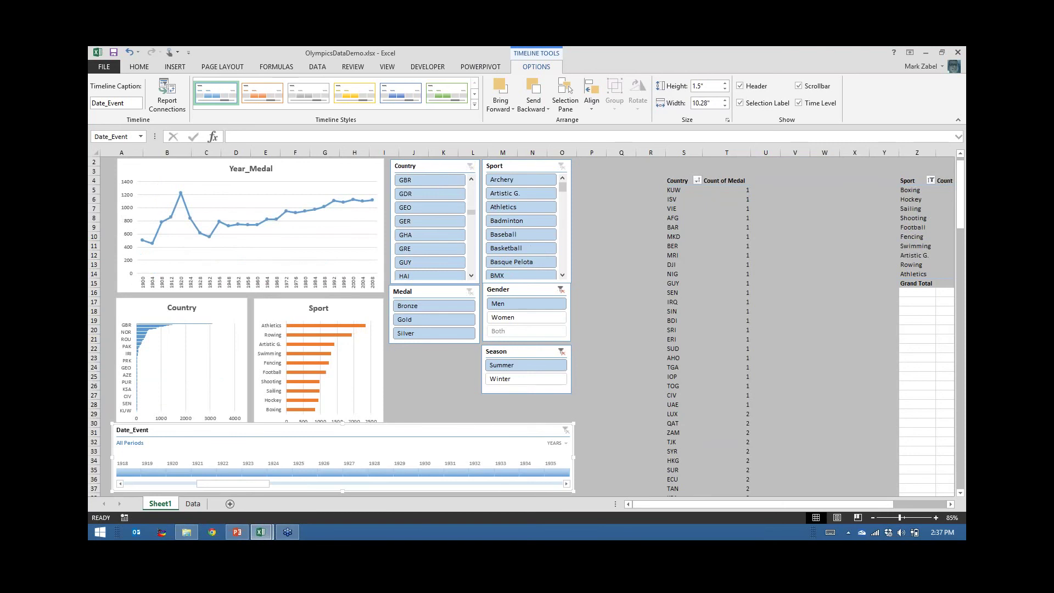
- Connect the Date_Event timeline to the Sport and Country pivot reports as well
right_click(411, 432)
click(447, 341)
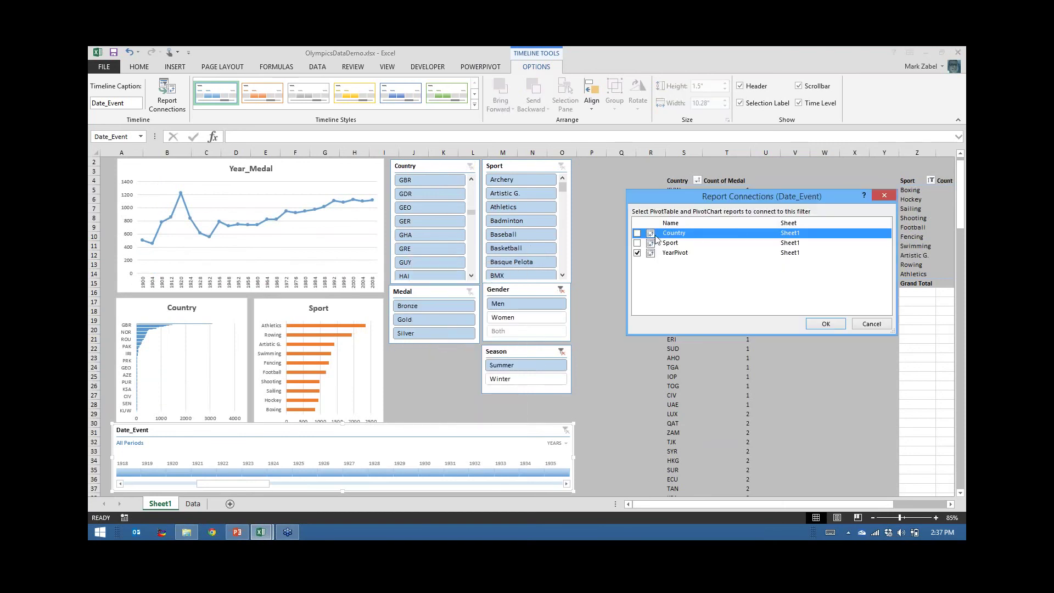
click(637, 243)
click(637, 232)
click(825, 324)
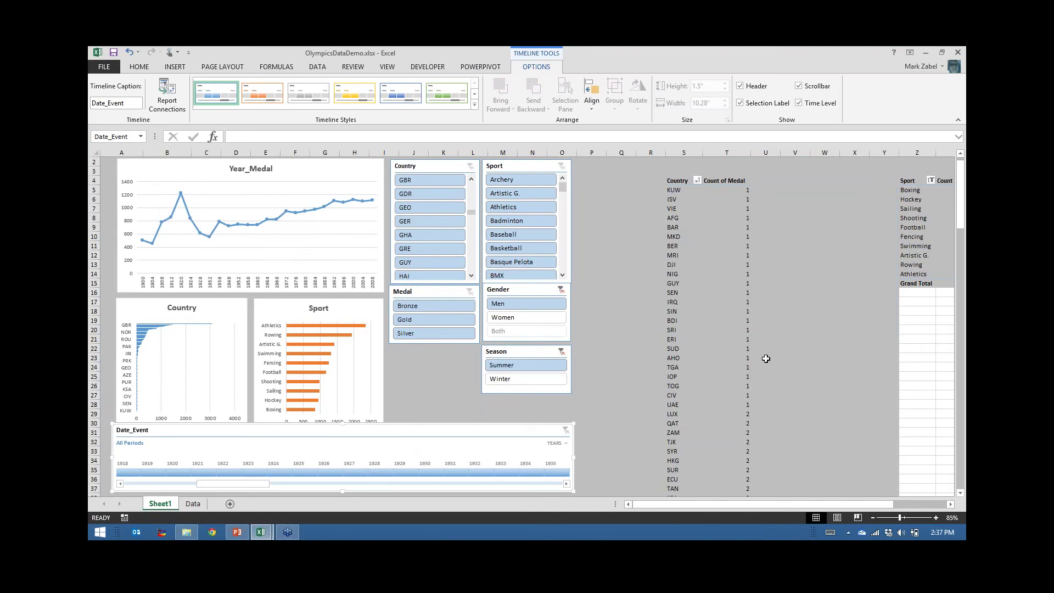
- Limit the Country pivot chart to the top 10 countries by medal count
right_click(125, 341)
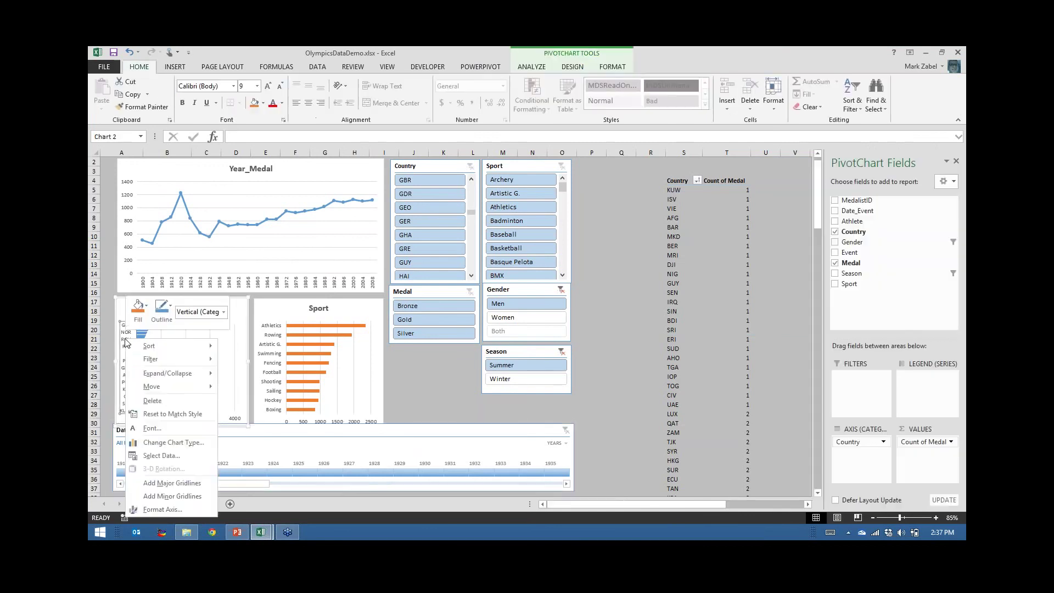
mouse_move(150, 360)
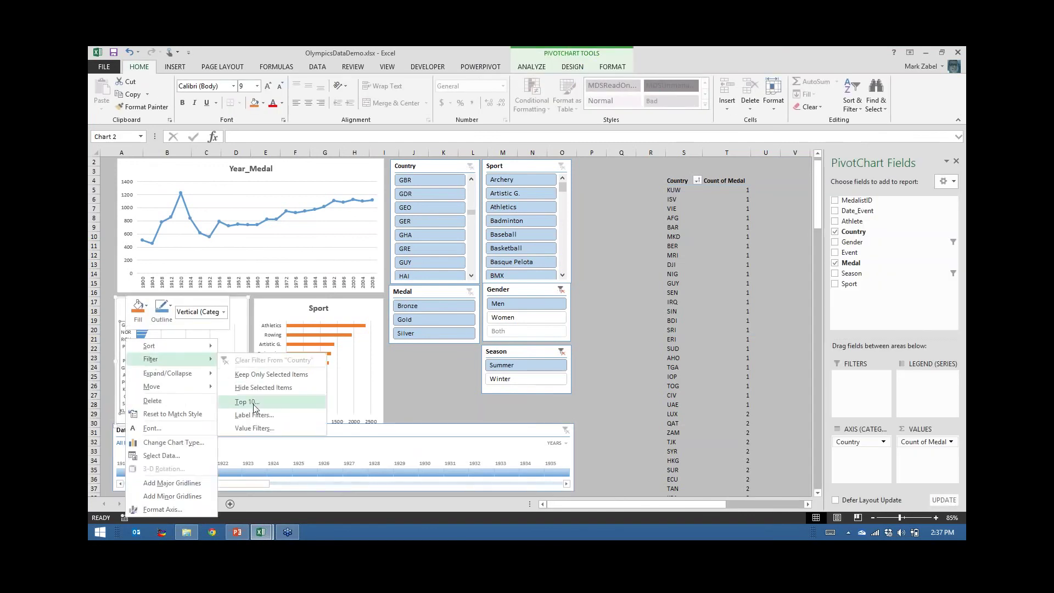
click(263, 403)
click(530, 388)
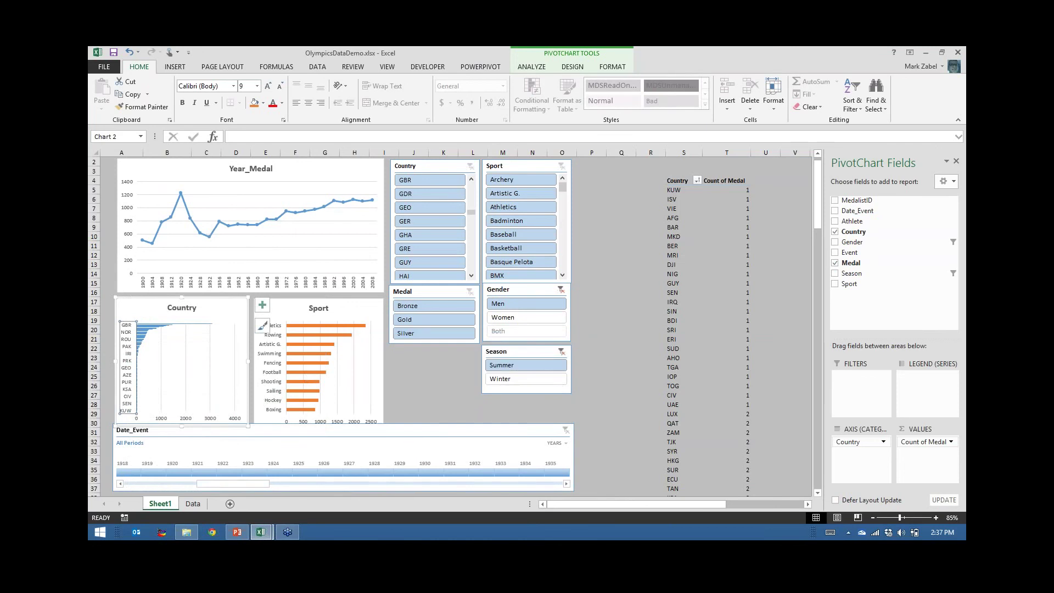
click(622, 311)
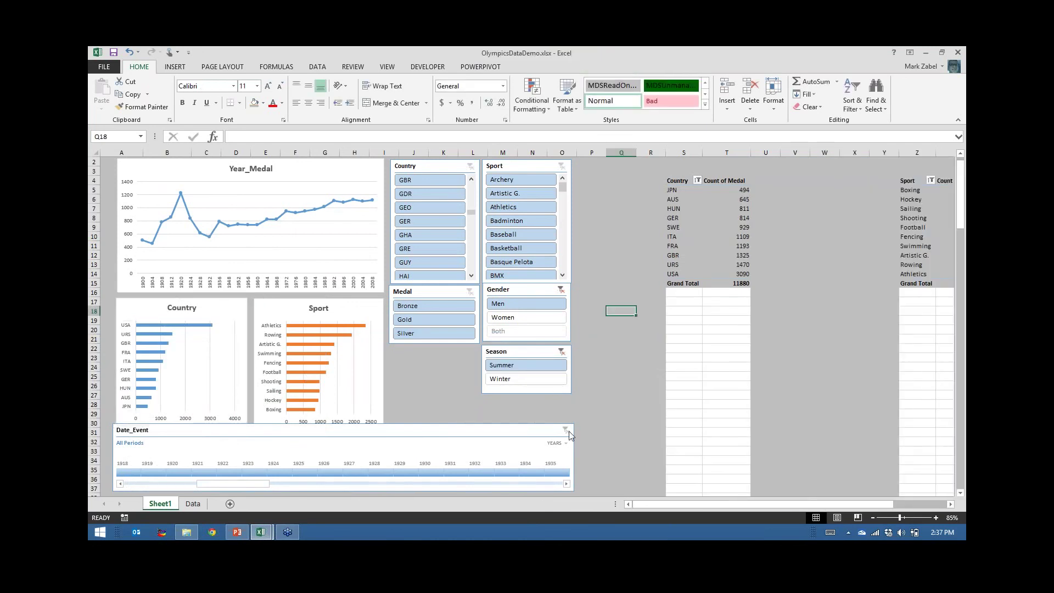
click(502, 402)
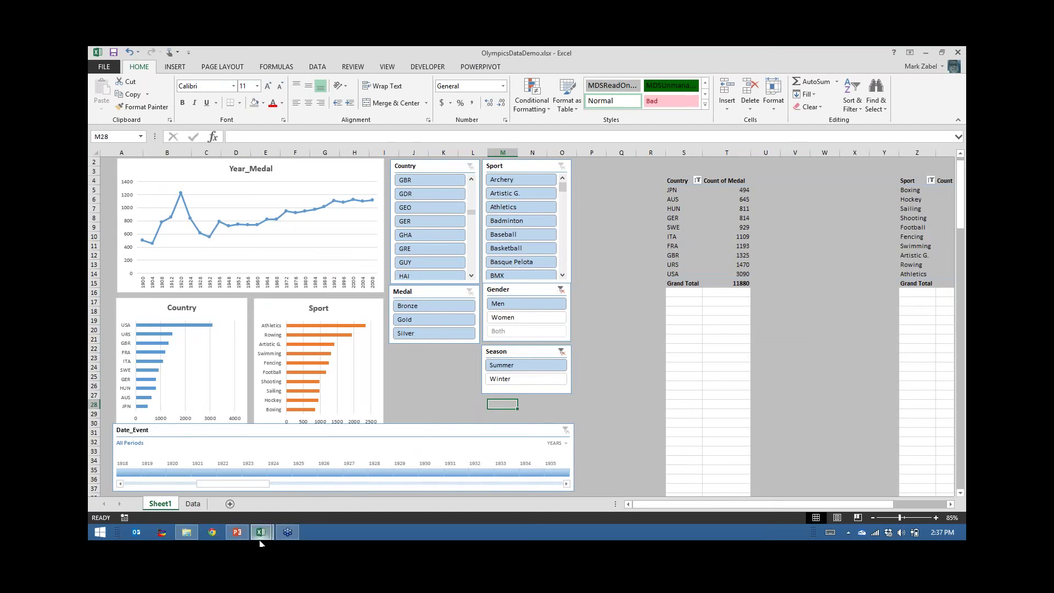
mouse_move(270, 541)
scroll(649, 442, right, 1)
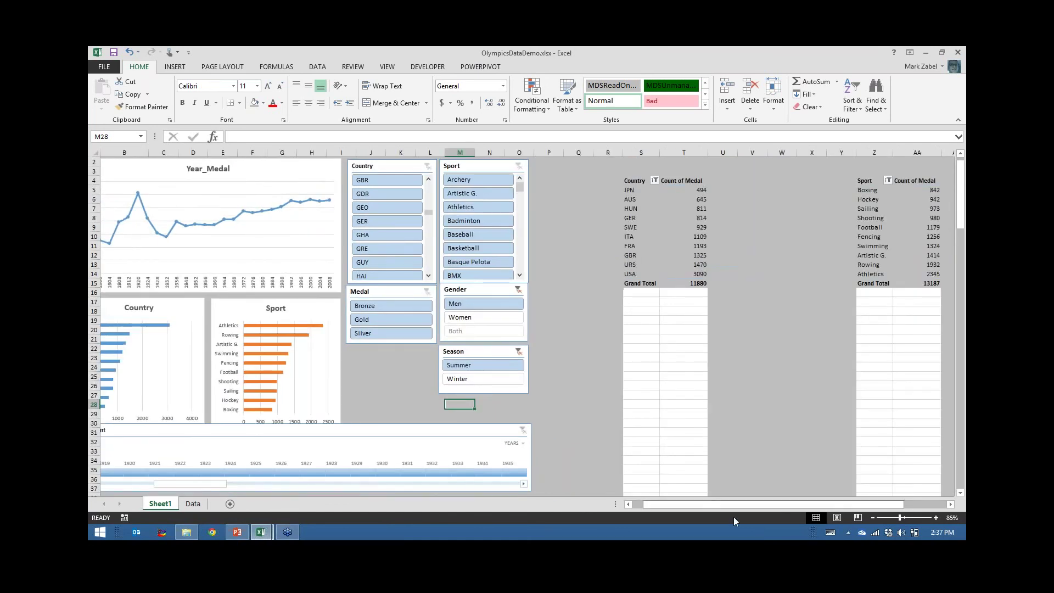
drag(732, 506, 722, 505)
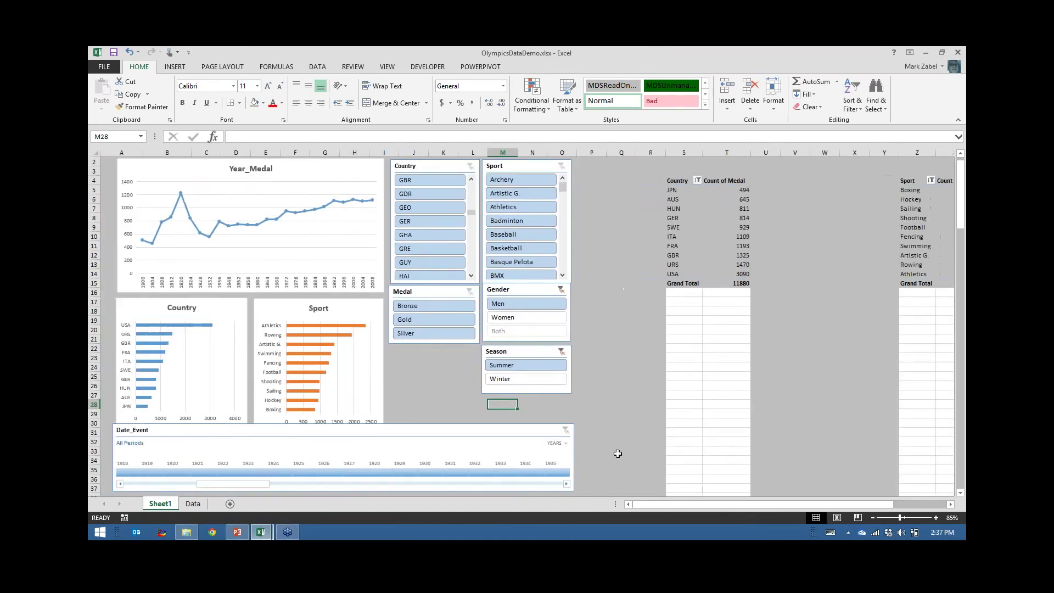
scroll(618, 454, right, 1)
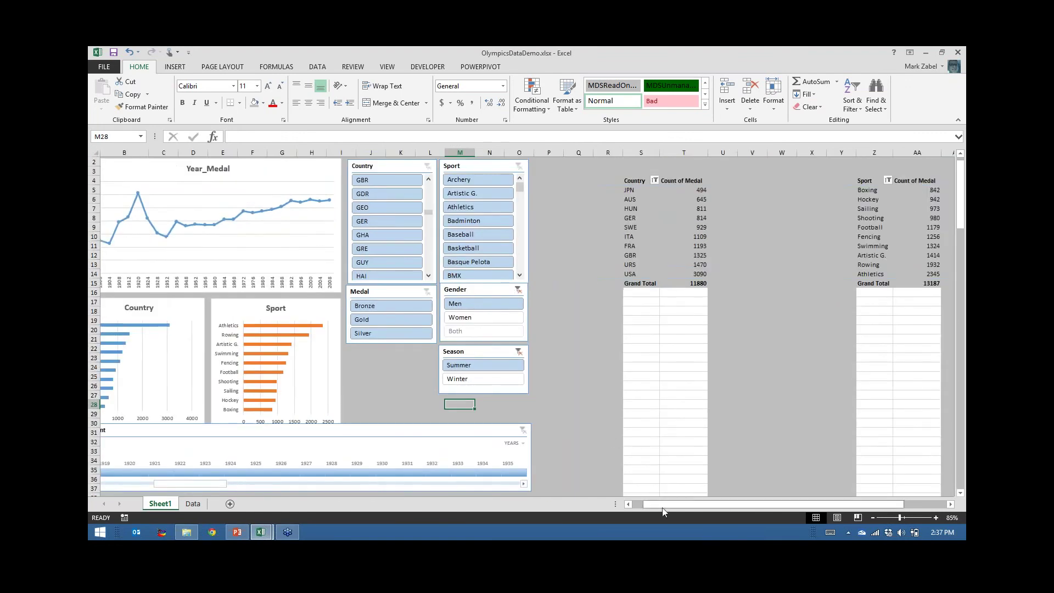
drag(662, 506, 650, 505)
scroll(246, 384, up, 1)
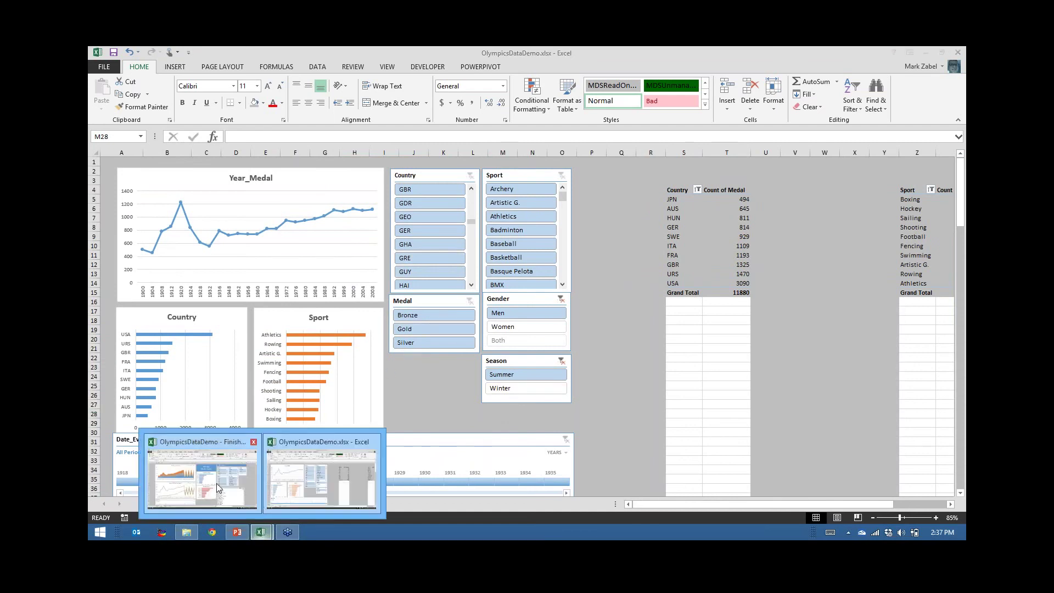
- Switch to the OlympicsDataDemo - Finished workbook and filter its dashboard to Summer with the Season slicer
click(217, 483)
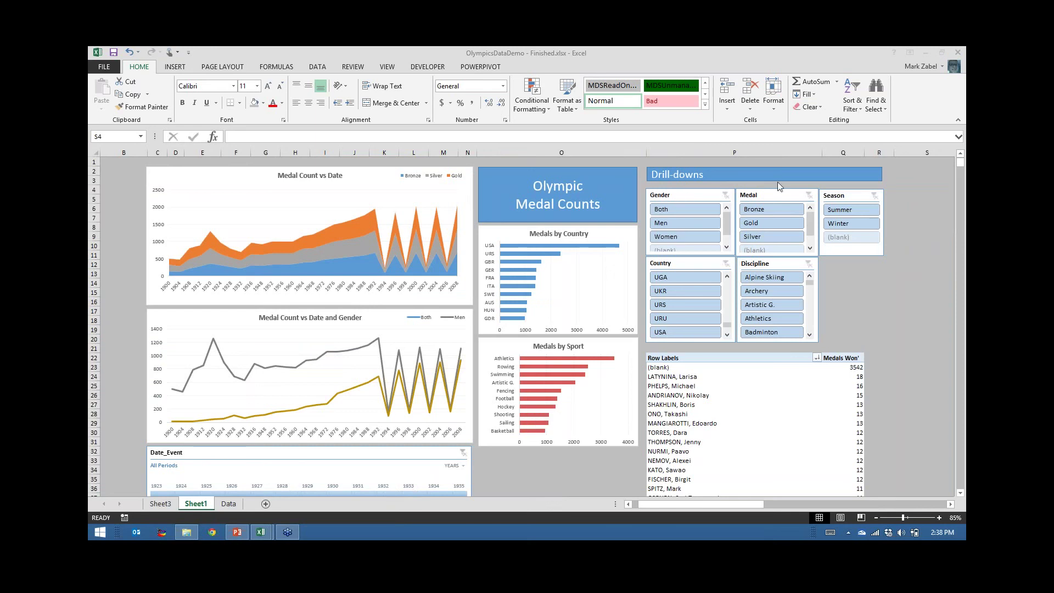
click(854, 213)
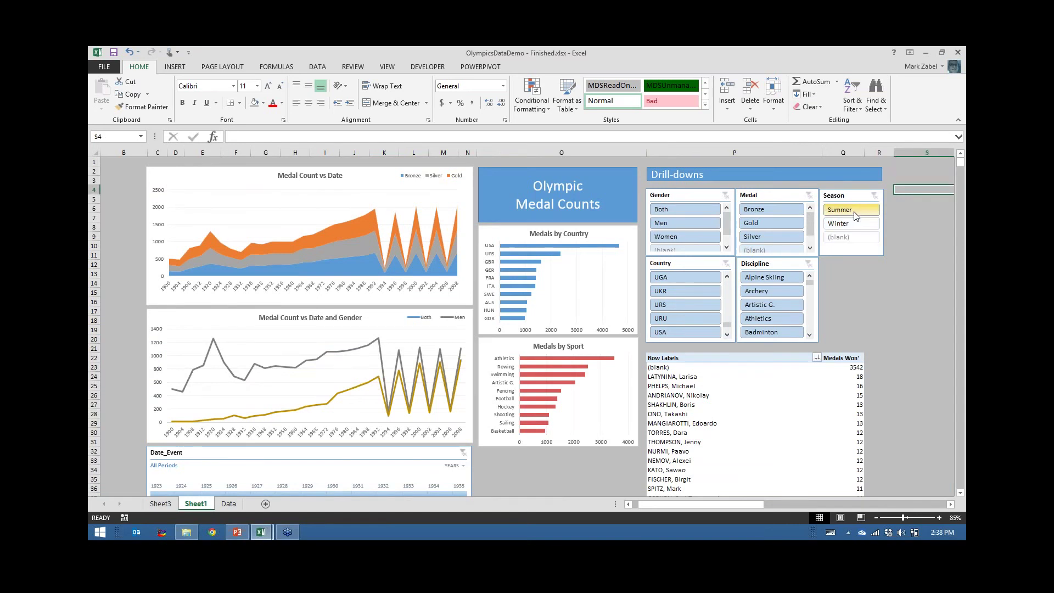
click(855, 212)
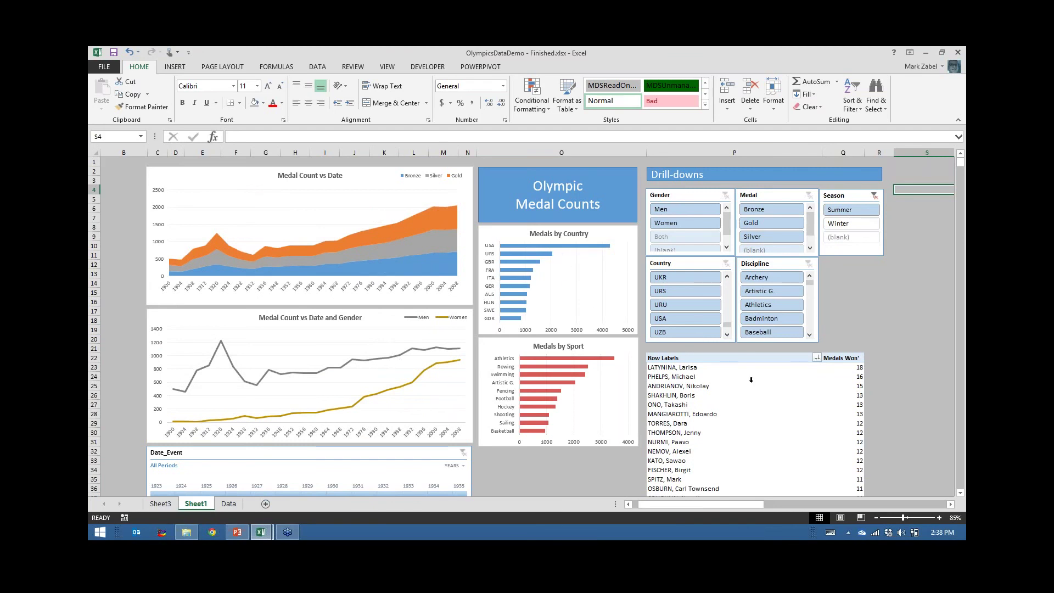
- Check the top athlete's entry in the medals table, and filter the dashboard to Gold with the Medal slicer
click(695, 368)
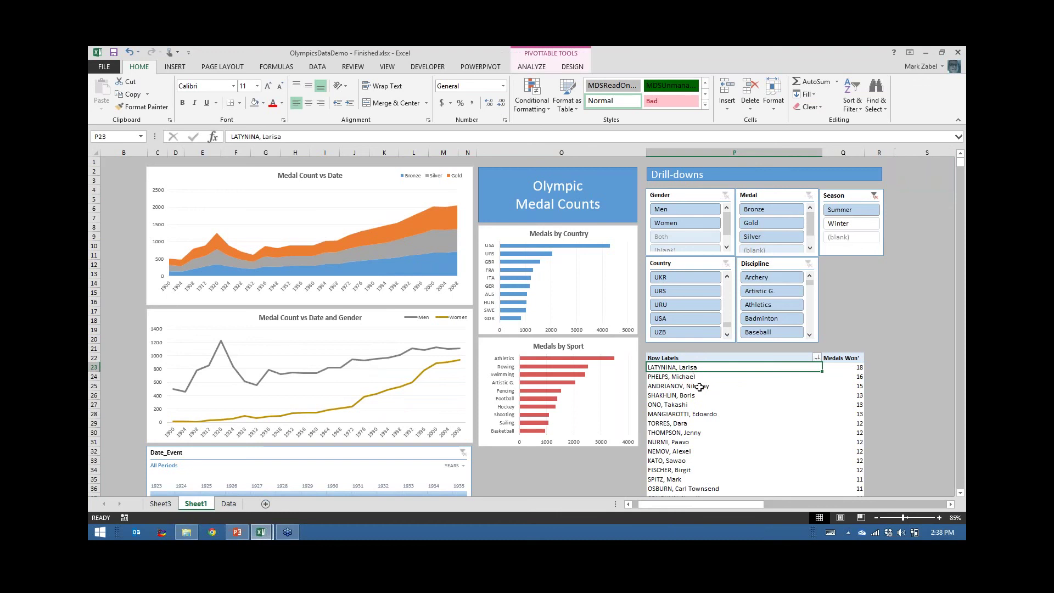
click(851, 367)
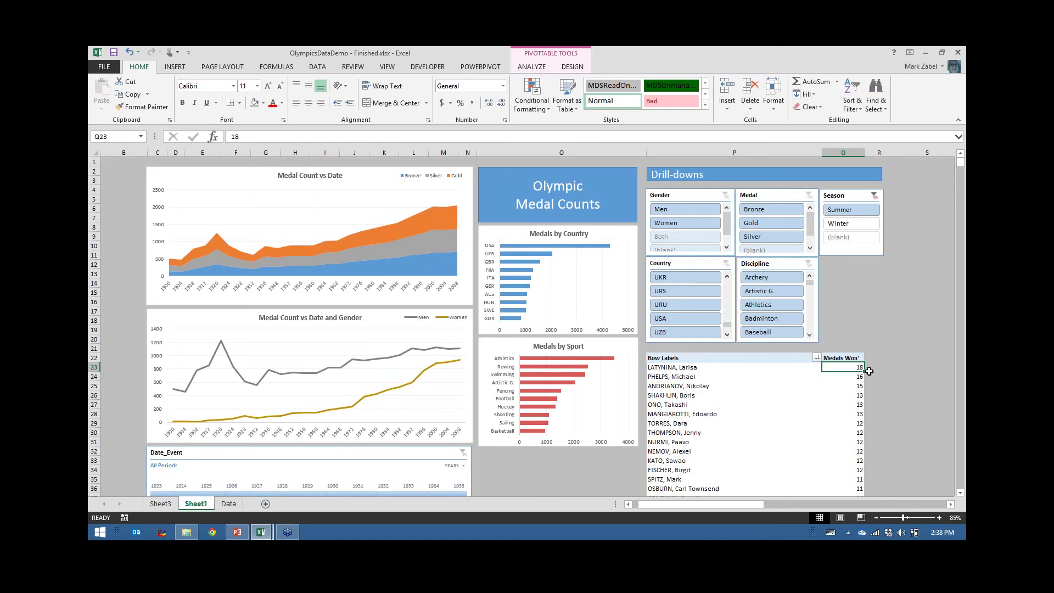
mouse_move(855, 376)
click(779, 224)
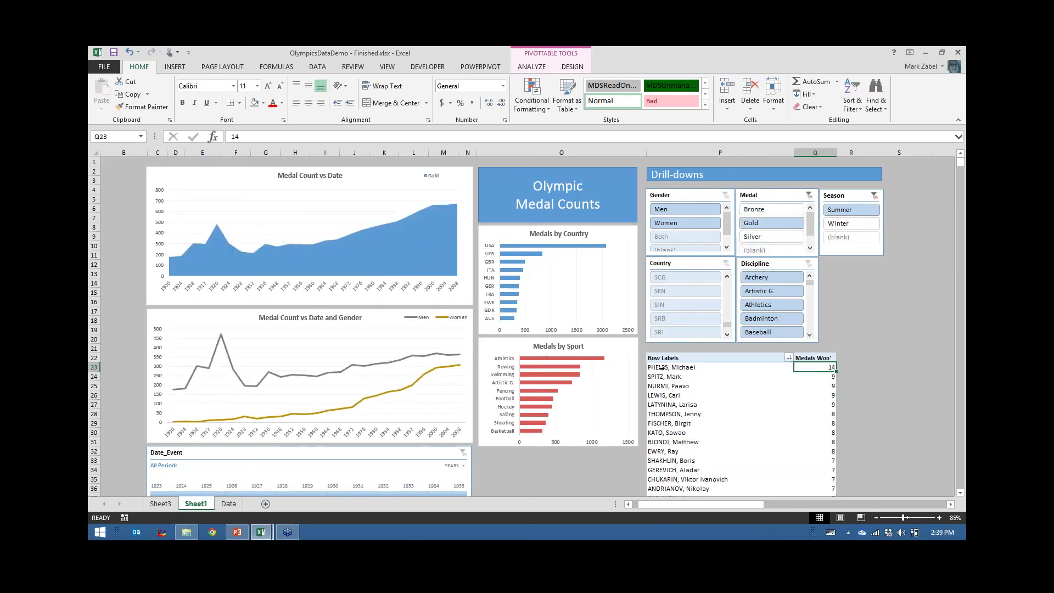
- Filter the finished dashboard to the period 1958 - 1975 with the Date_Event timeline
mouse_move(431, 454)
mouse_down()
mouse_move(425, 424)
mouse_move(428, 453)
mouse_up()
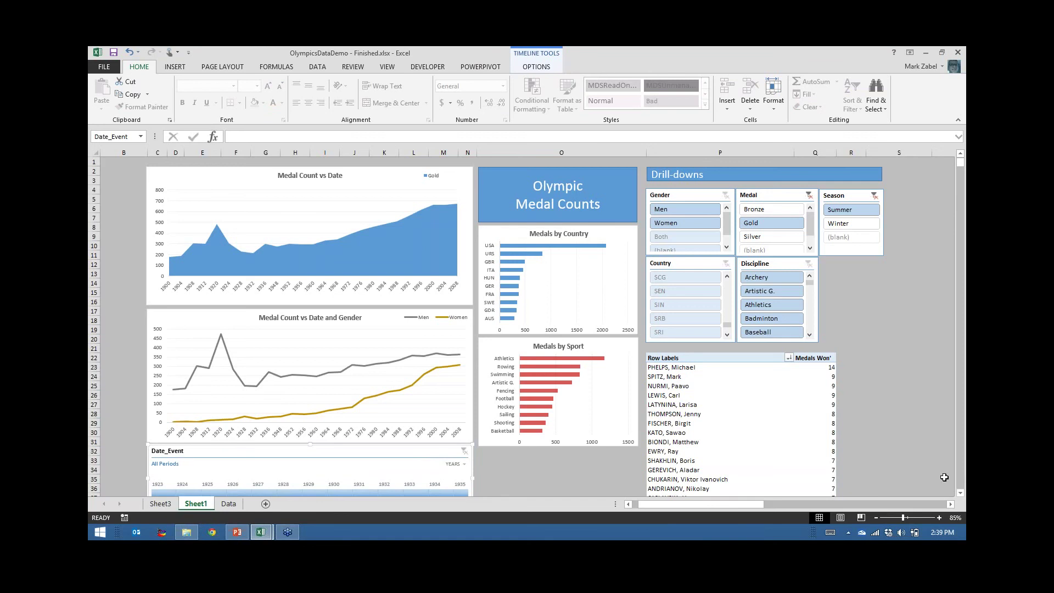
click(961, 493)
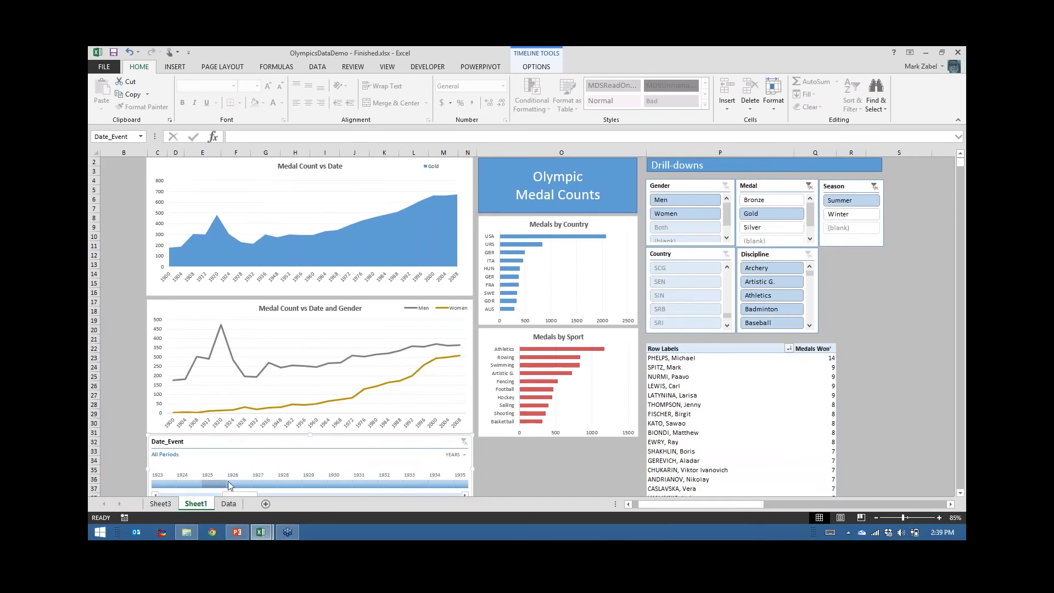
click(959, 428)
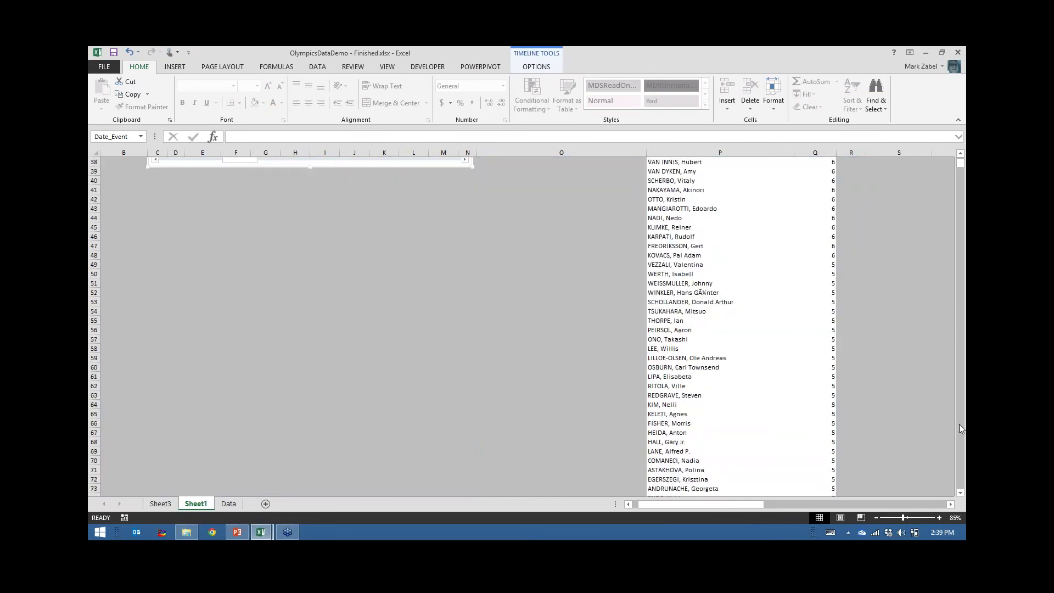
click(961, 154)
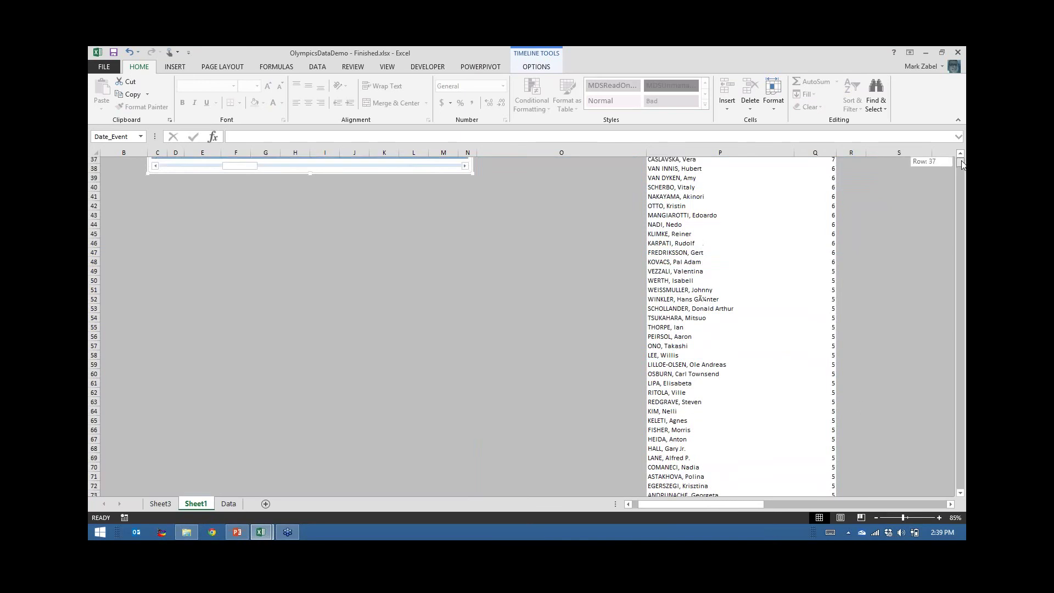
click(961, 160)
click(960, 493)
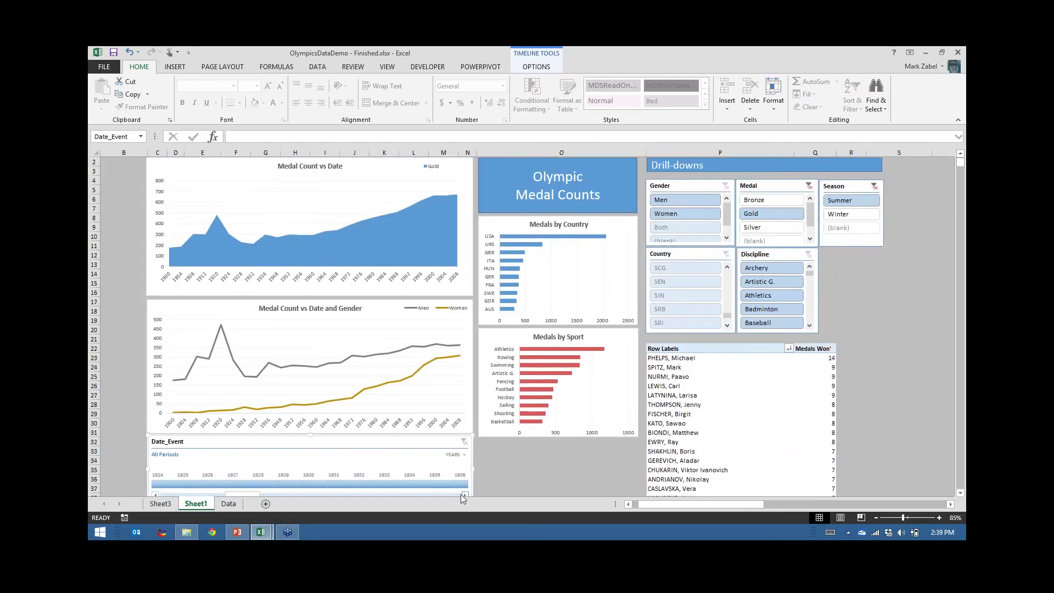
drag(461, 495, 459, 494)
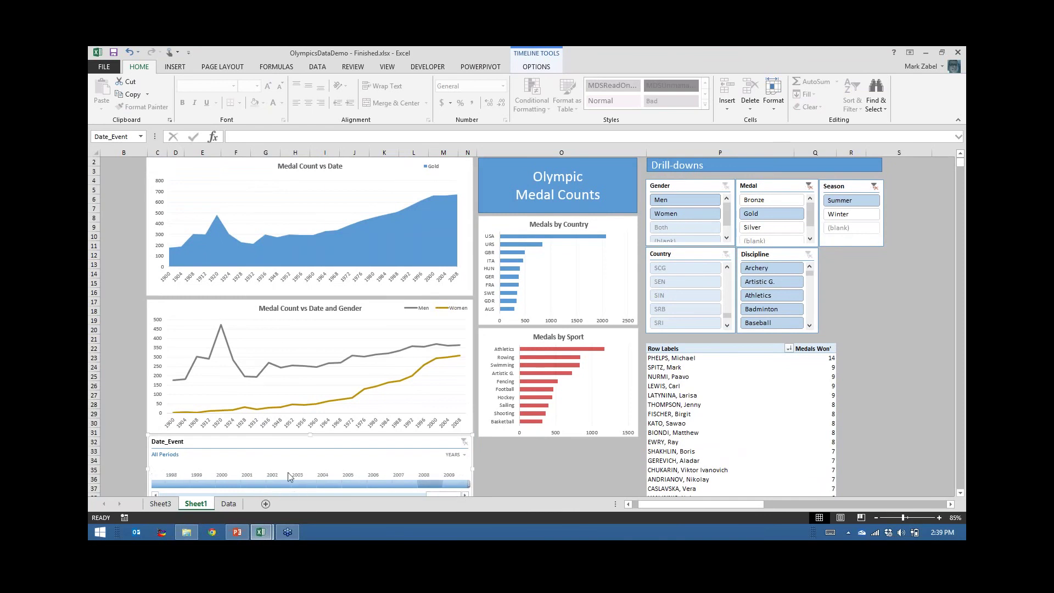
drag(167, 492, 167, 492)
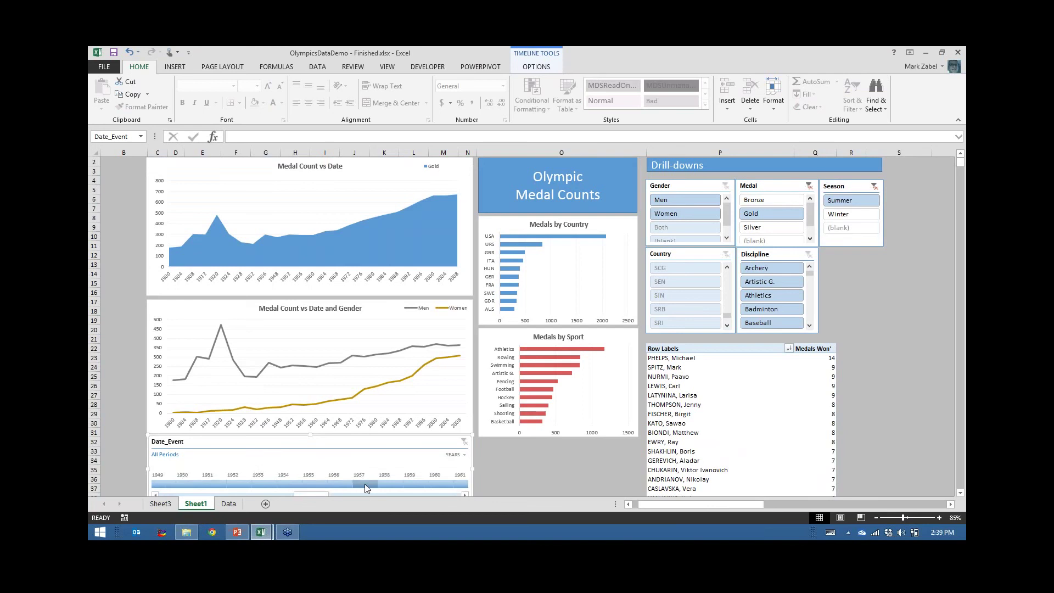
click(397, 486)
drag(403, 485, 442, 485)
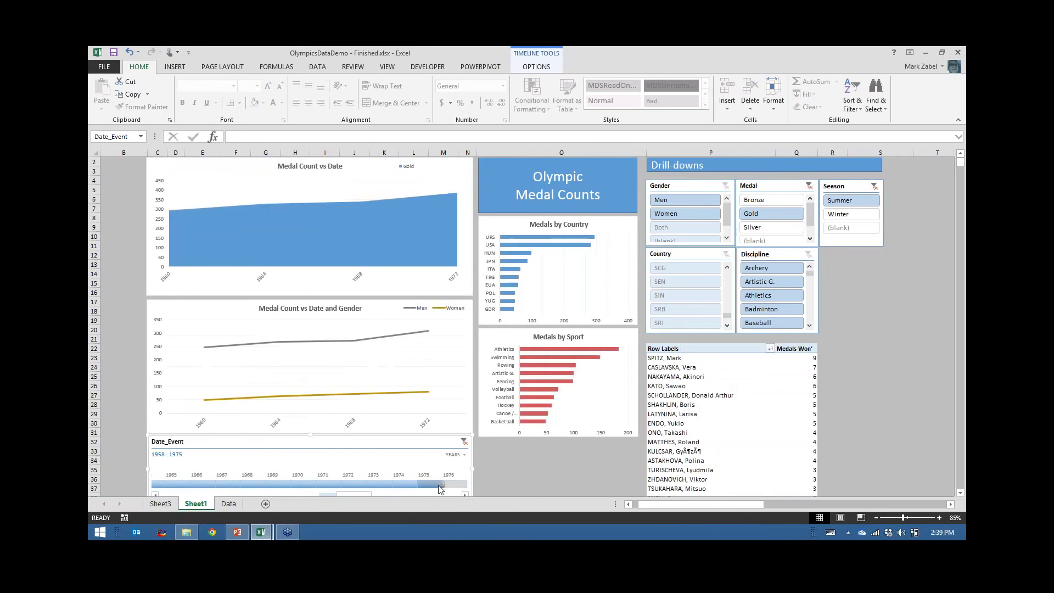
- Drill through to the source records behind the top athlete's medal count and widen the Athlete column
click(803, 358)
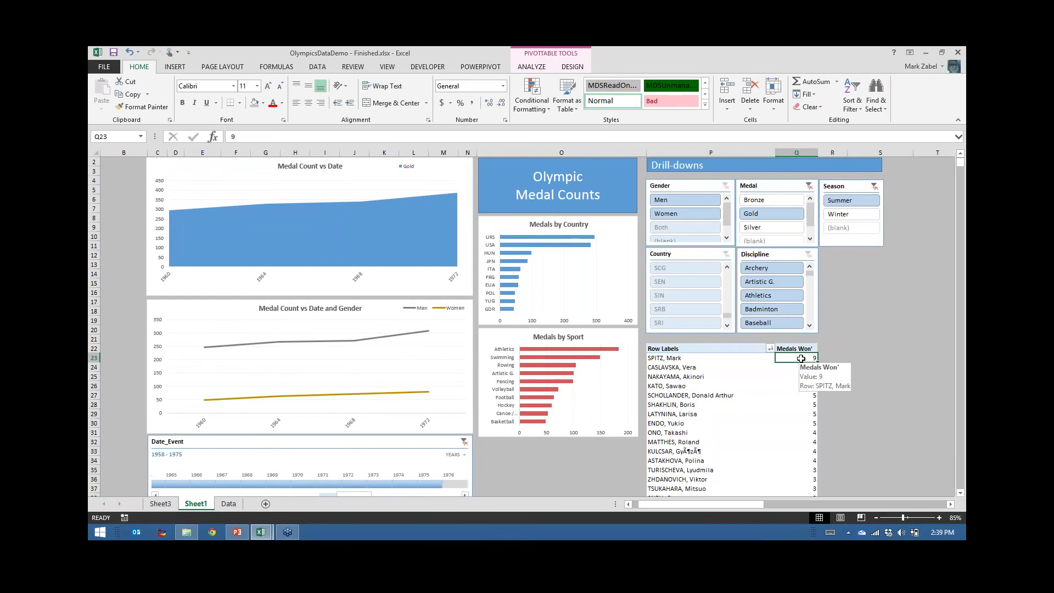
double_click(802, 358)
click(367, 332)
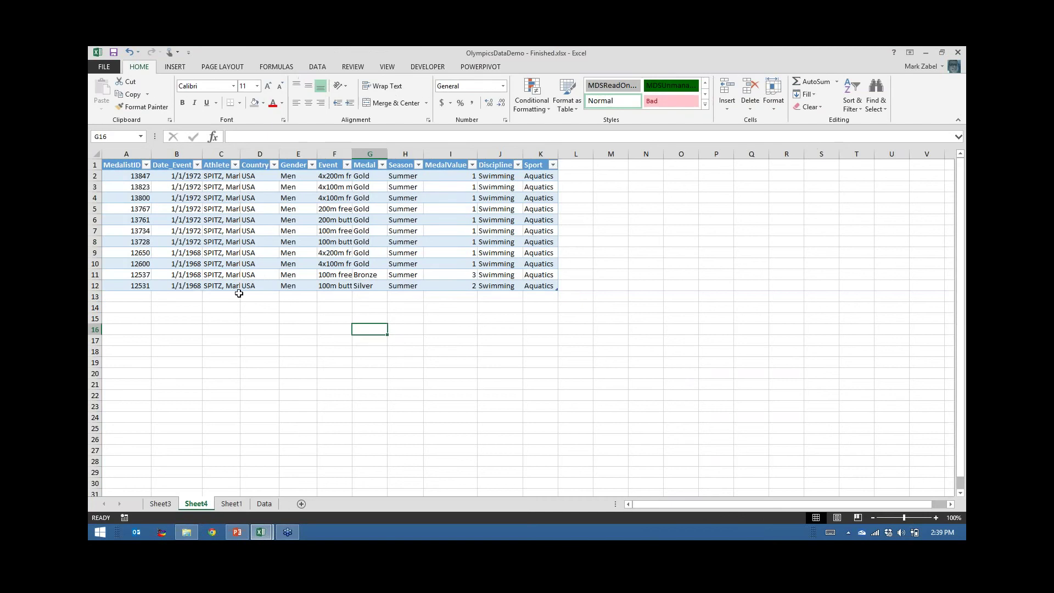
drag(240, 154, 269, 154)
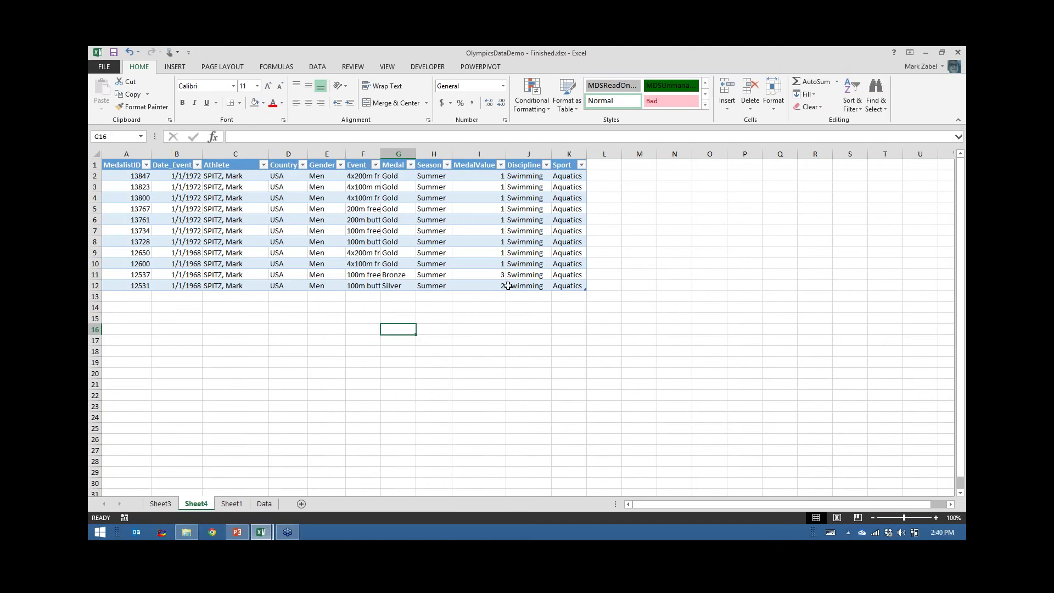
- Delete the drill-through sheet Sheet4 and clear the period filter on the dashboard's Date_Event timeline
right_click(196, 505)
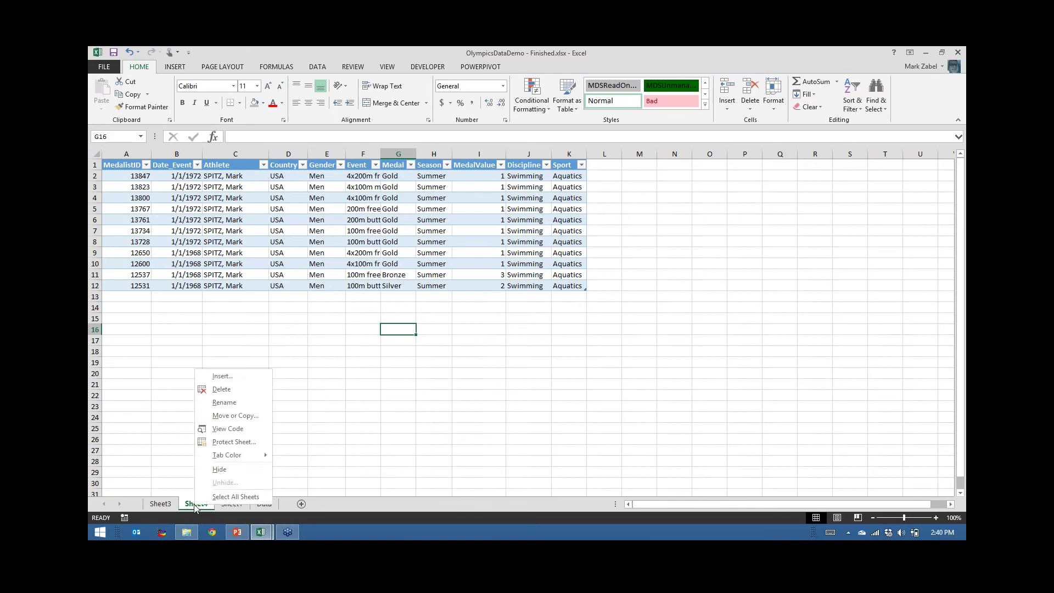
click(231, 391)
click(507, 325)
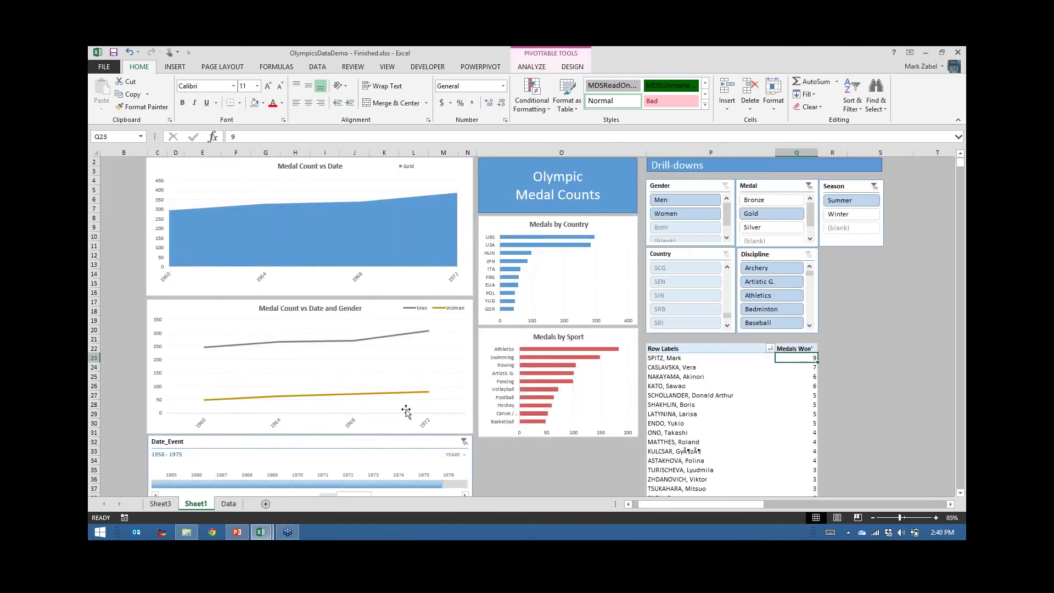
click(464, 442)
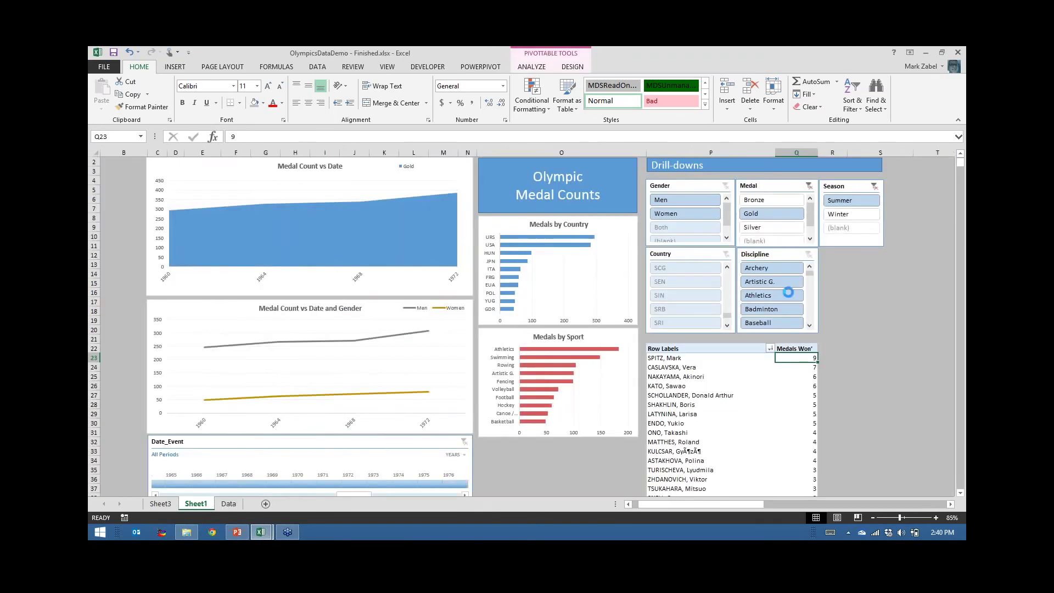
scroll(768, 349, up, 1)
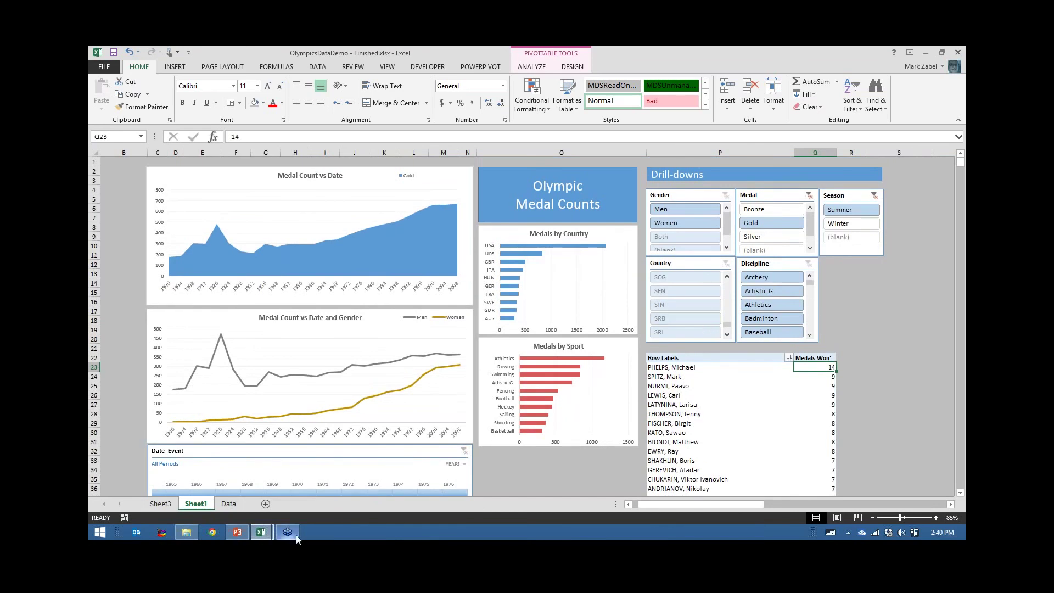
- Switch to the PowerPoint slide show and advance from the Olympic Data Dashboard slide to the Wrap-up slide
mouse_move(248, 531)
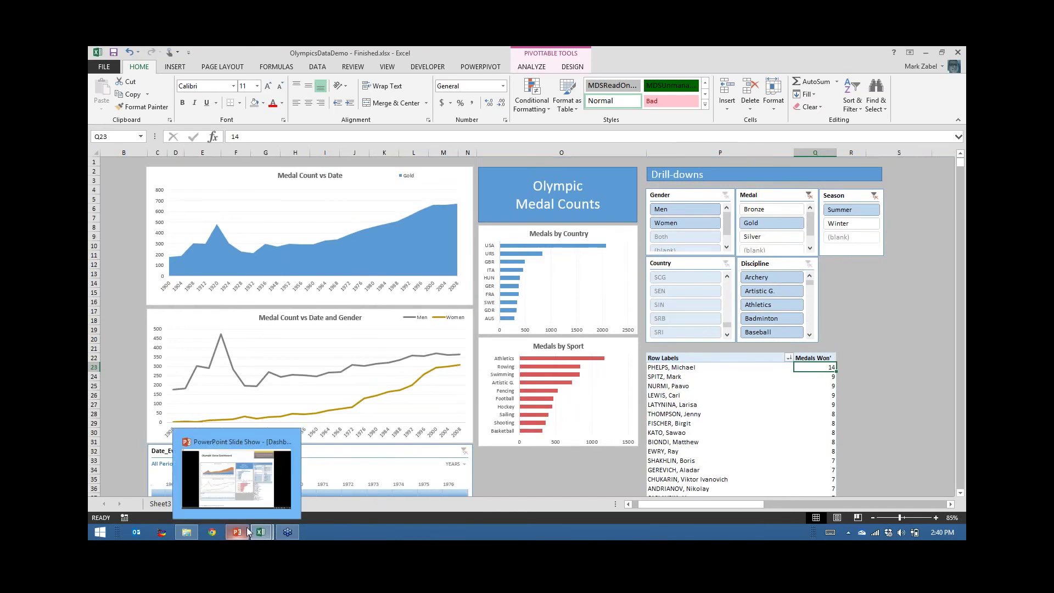
click(240, 530)
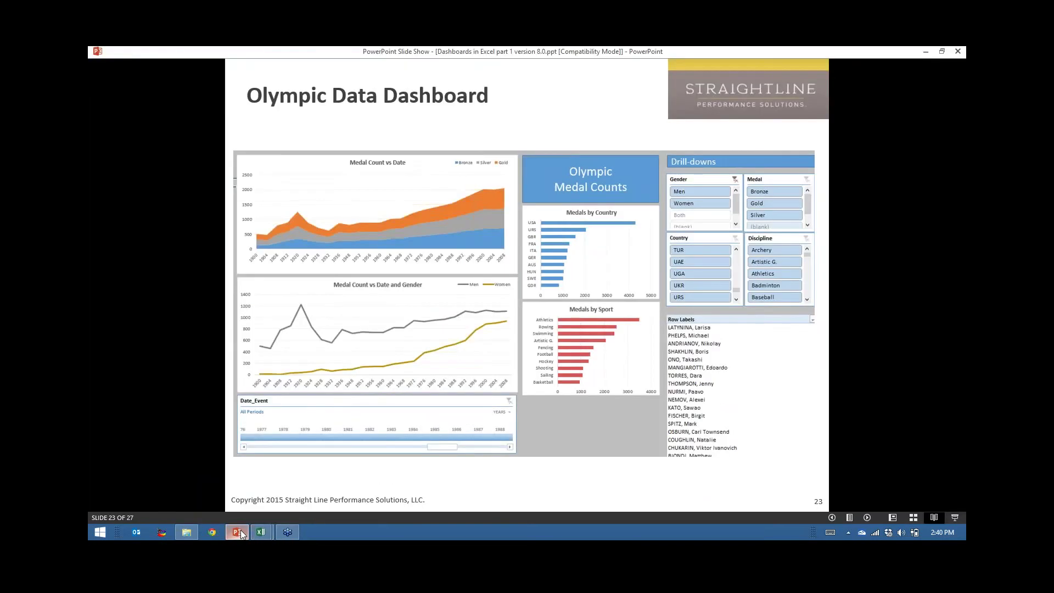
click(170, 431)
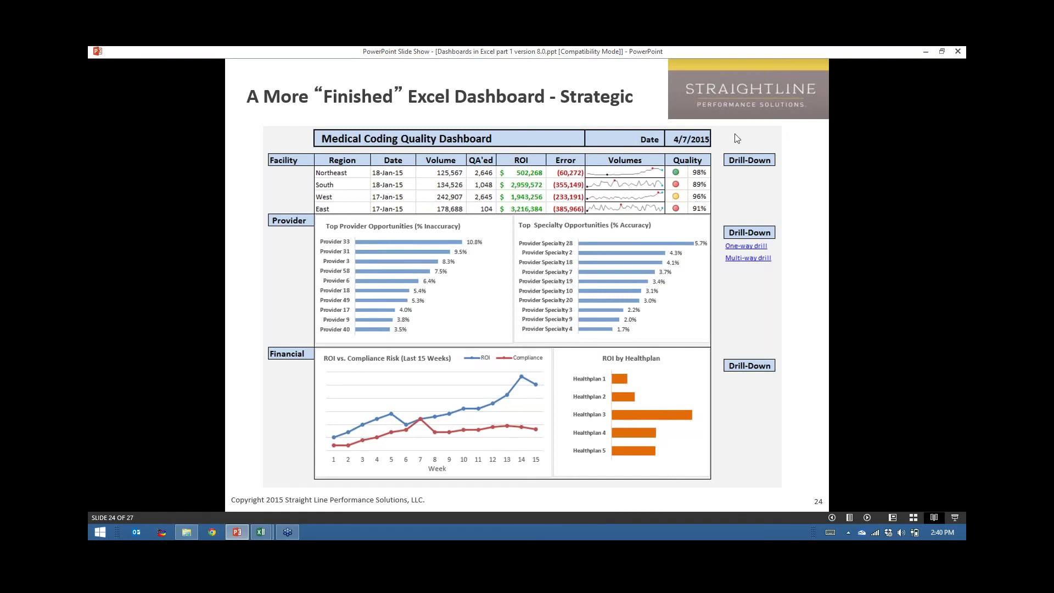
click(637, 354)
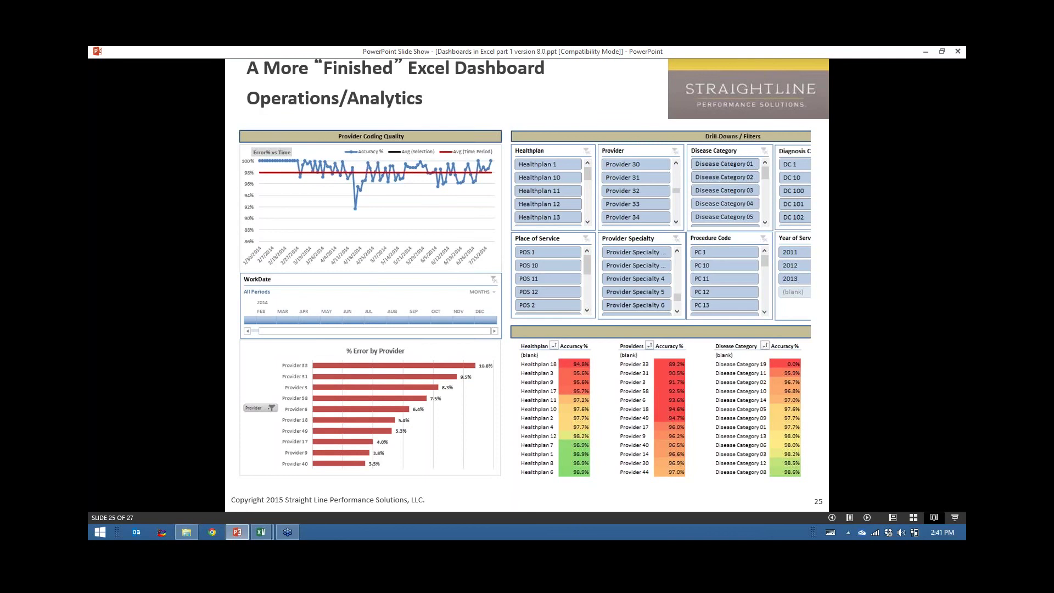
key(Right)
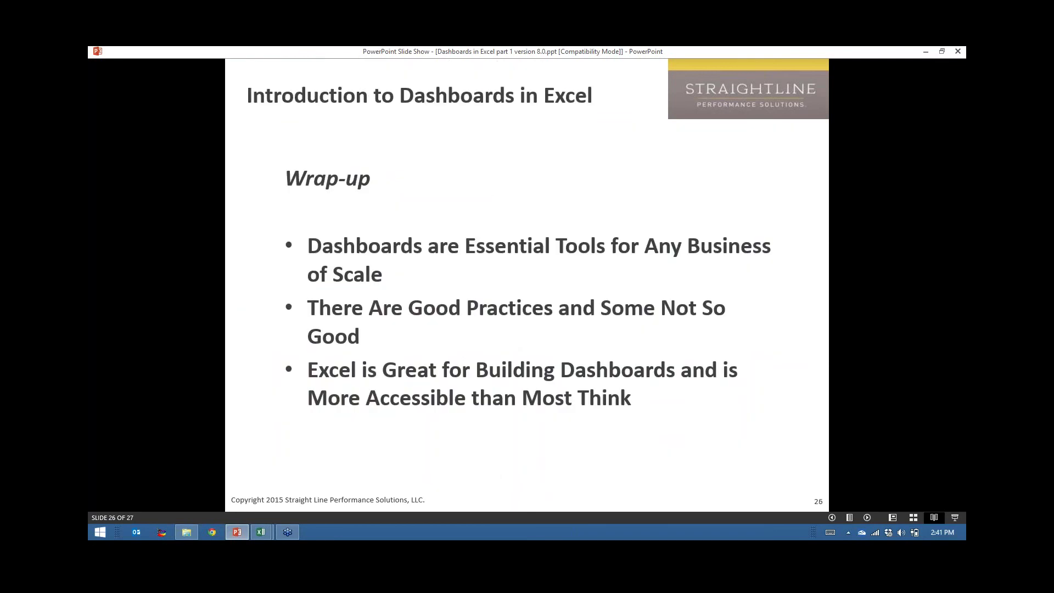
key(Left)
key(Right)
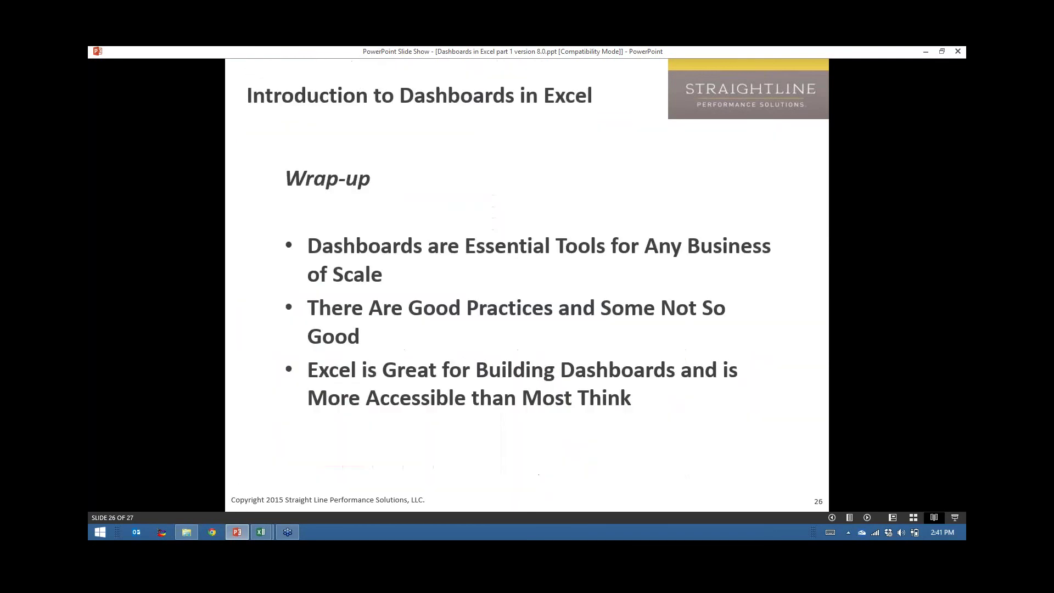
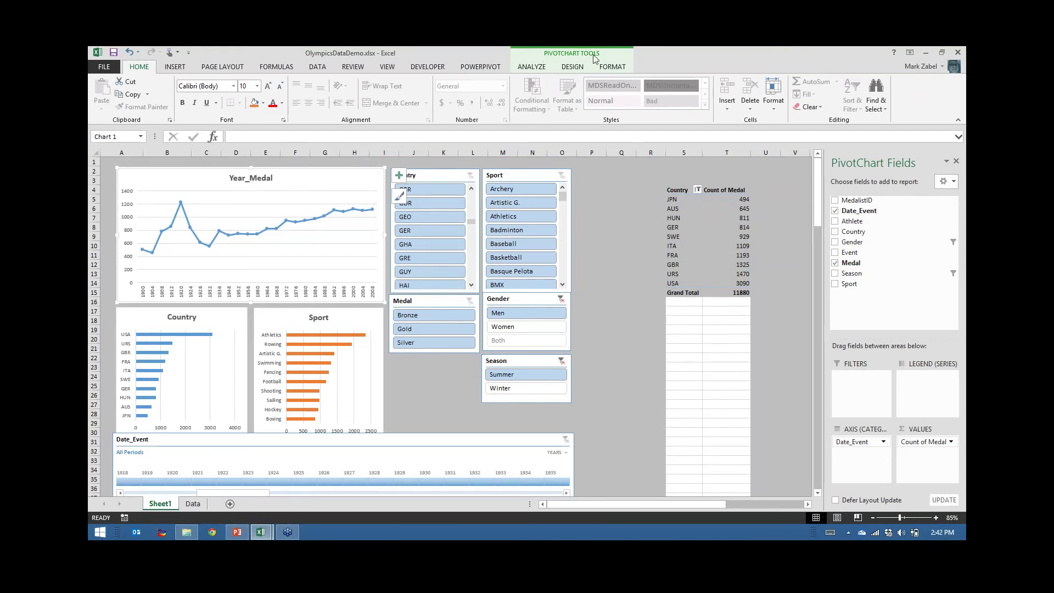
- Compare the analysis tools offered for the Year_Medal chart with those for the Country PivotTable, ending on the PivotTable's Country header
click(542, 69)
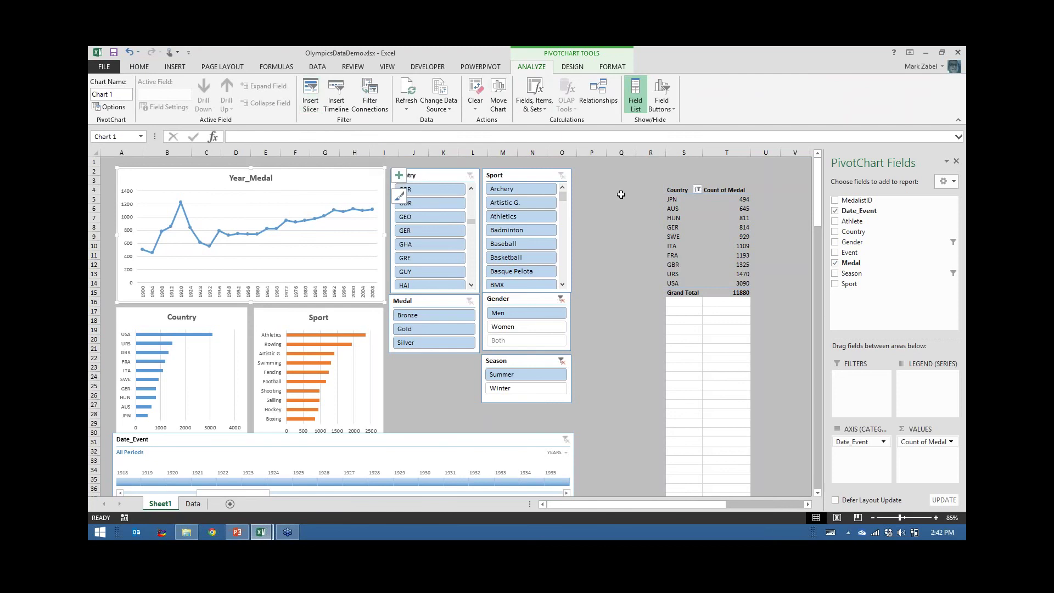
click(619, 191)
click(671, 191)
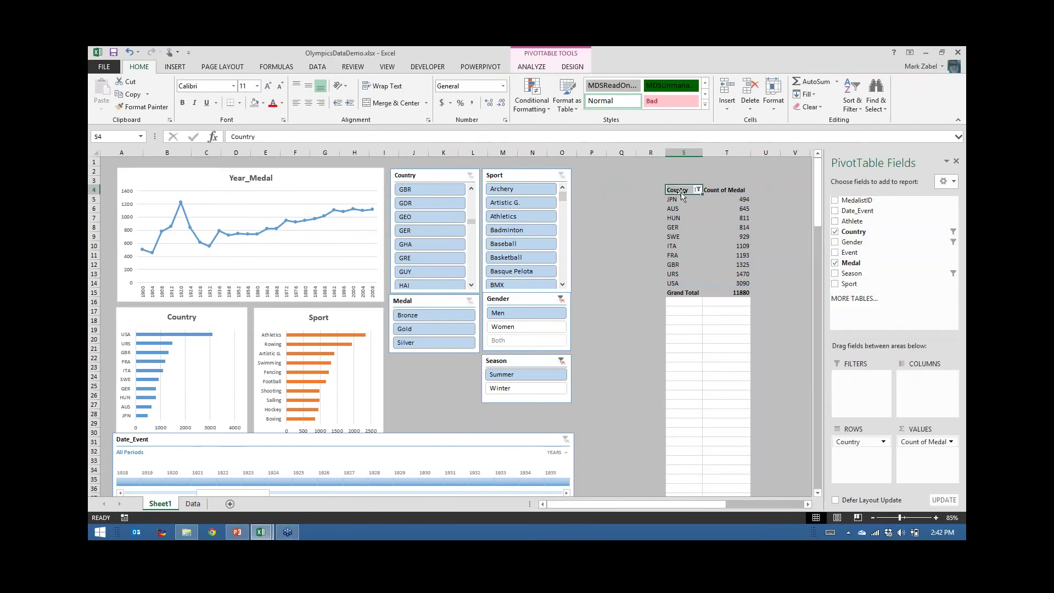
click(531, 67)
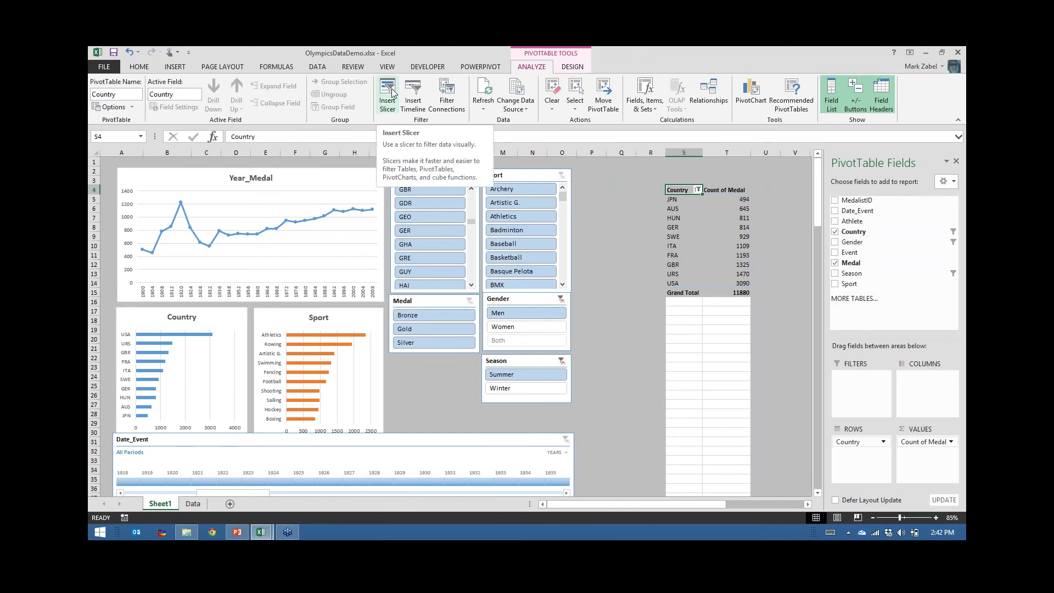
click(301, 188)
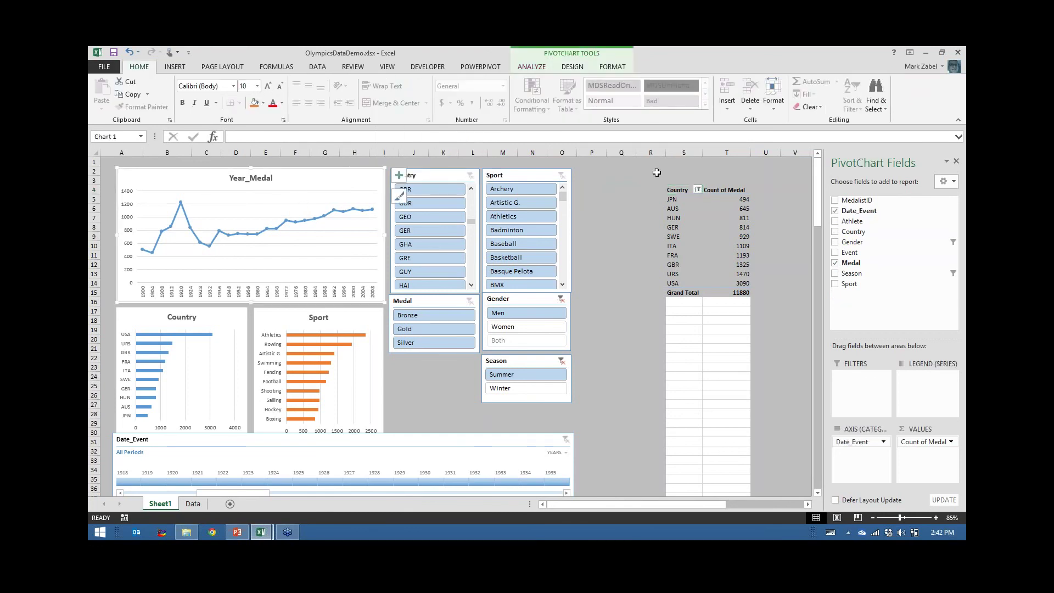
click(679, 190)
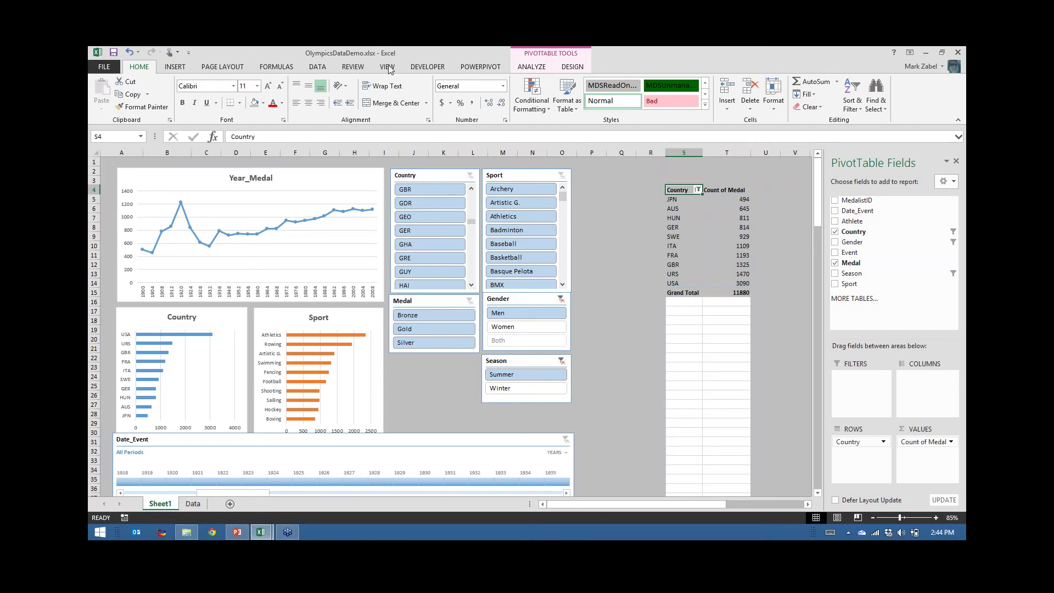
- Examine the workbook's data connections, moving the connections dialog higher over the dashboard and closing it without adding any
click(318, 67)
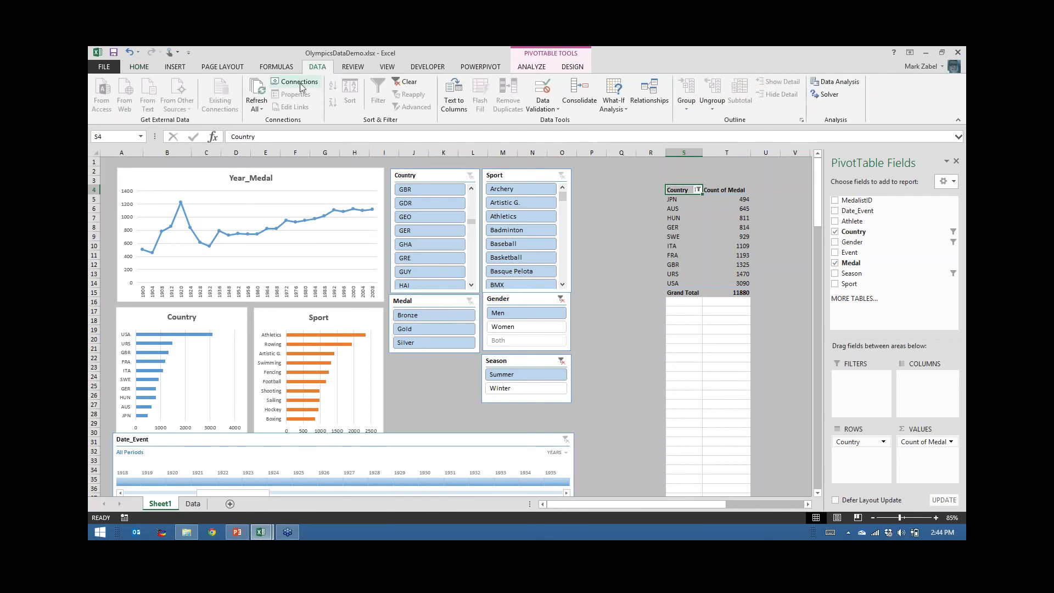
click(301, 87)
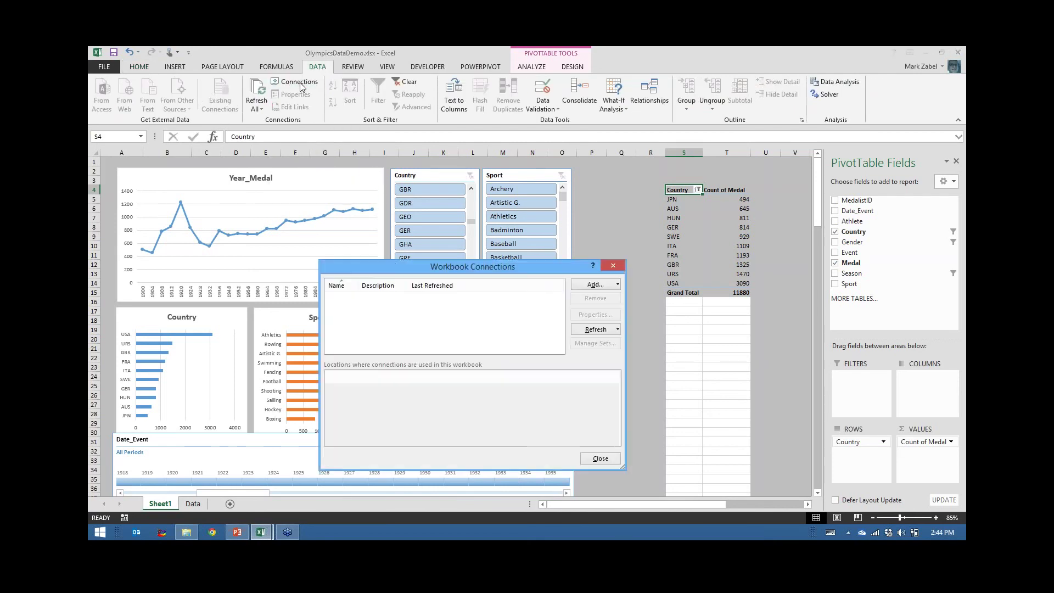
drag(454, 266, 467, 202)
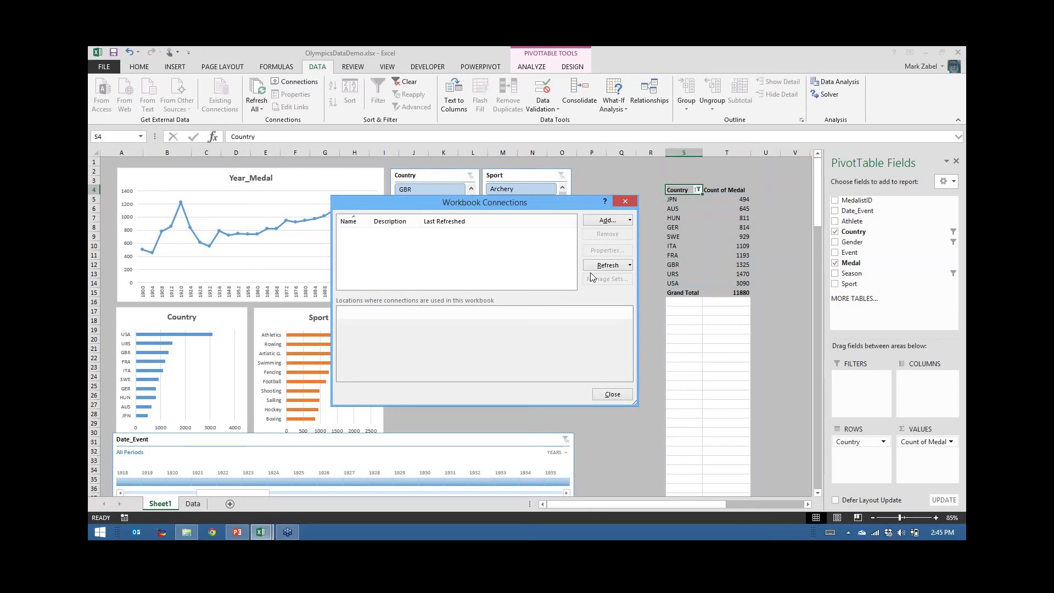
click(626, 203)
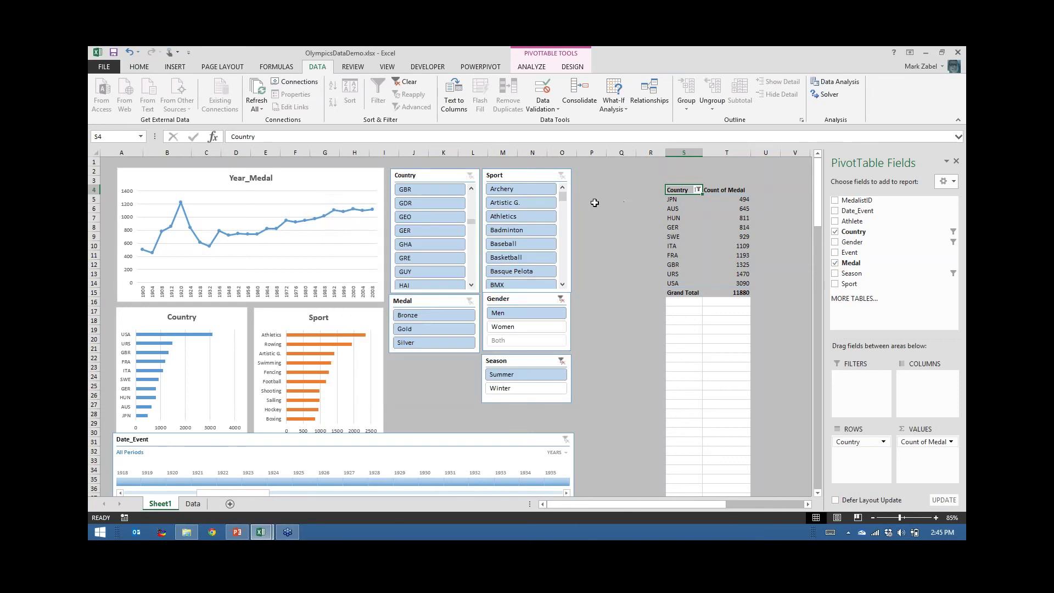
click(532, 68)
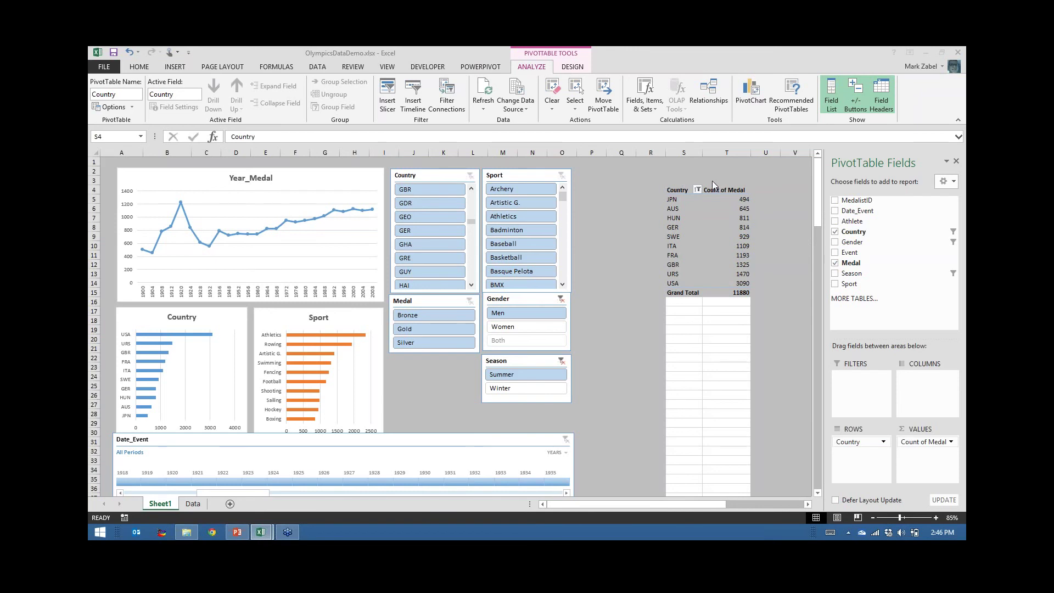
click(744, 172)
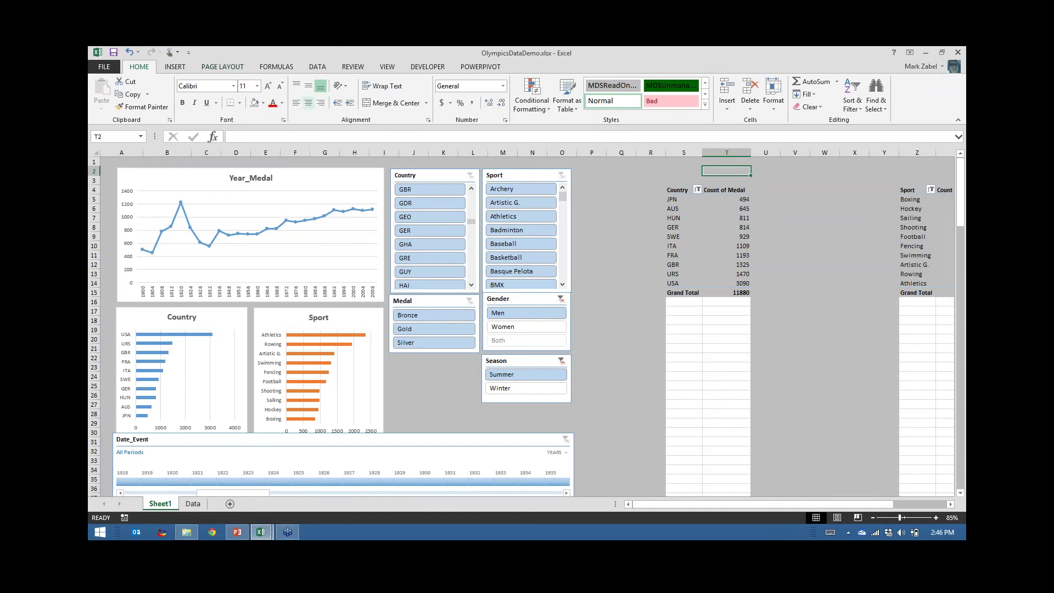
drag(405, 443, 405, 443)
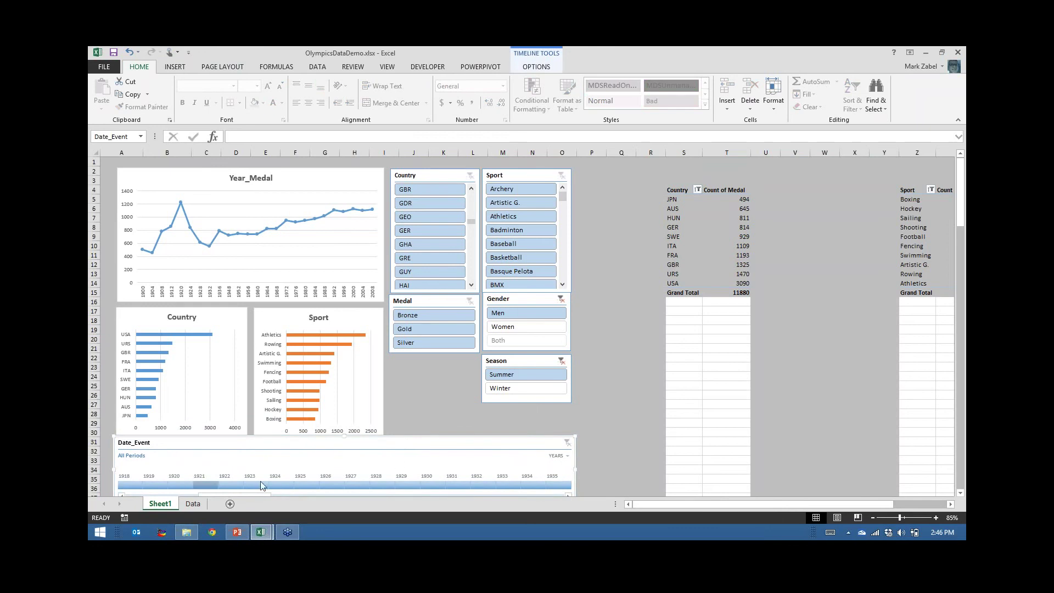
click(428, 384)
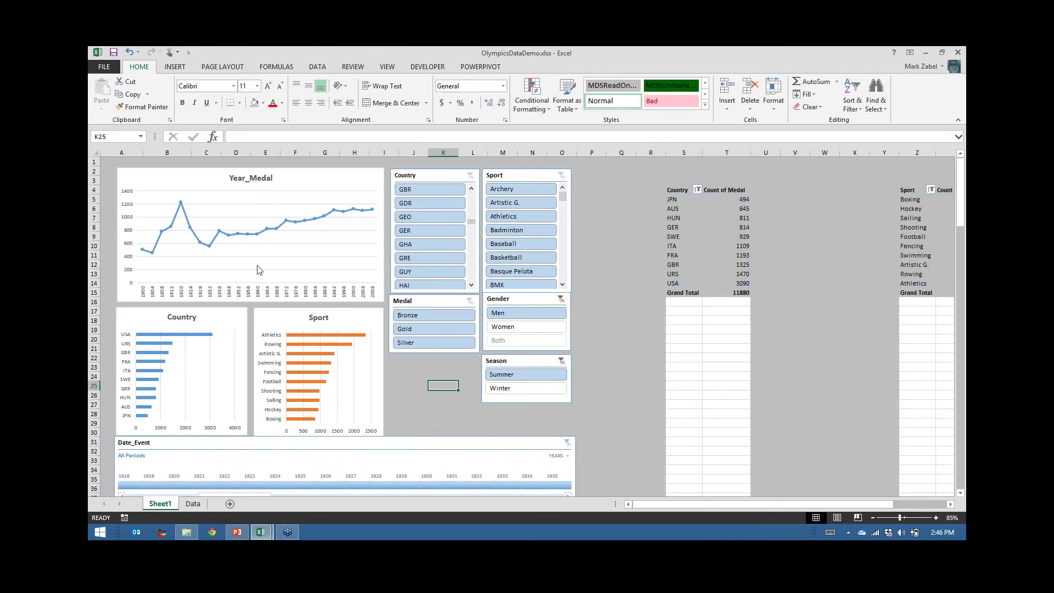
- Insert a Date_Event slicer for the Year_Medal chart, place it beside the Sport slicer and enlarge it to about 4.91" by 2.03"
right_click(291, 174)
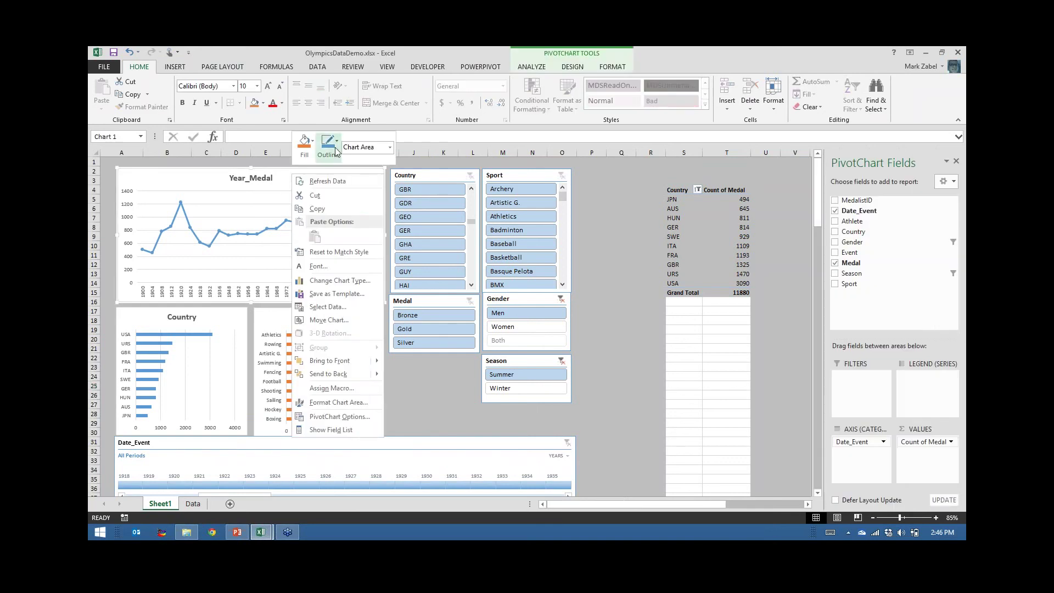
click(532, 67)
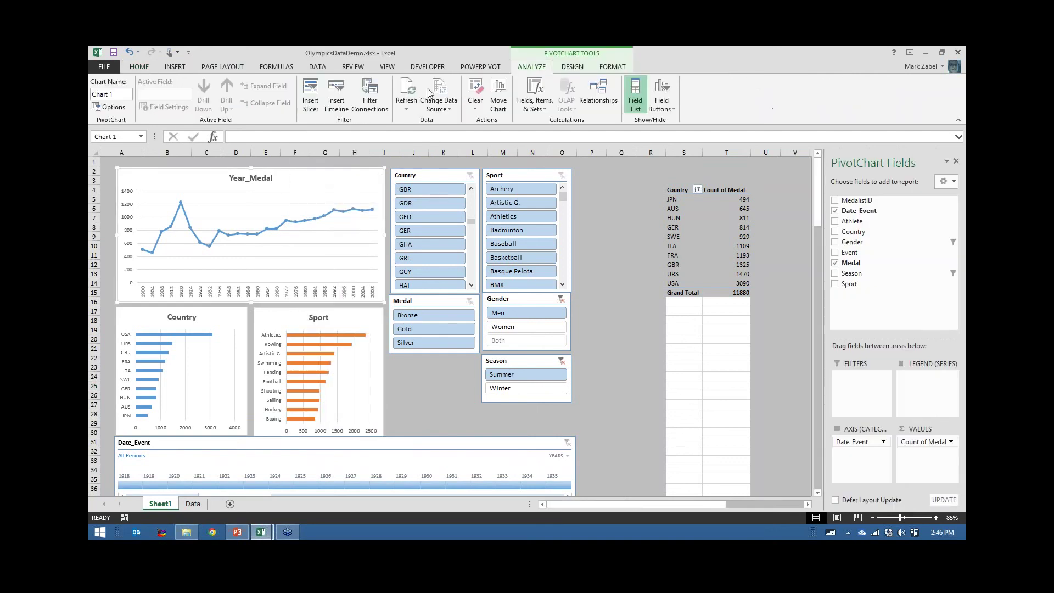
click(310, 96)
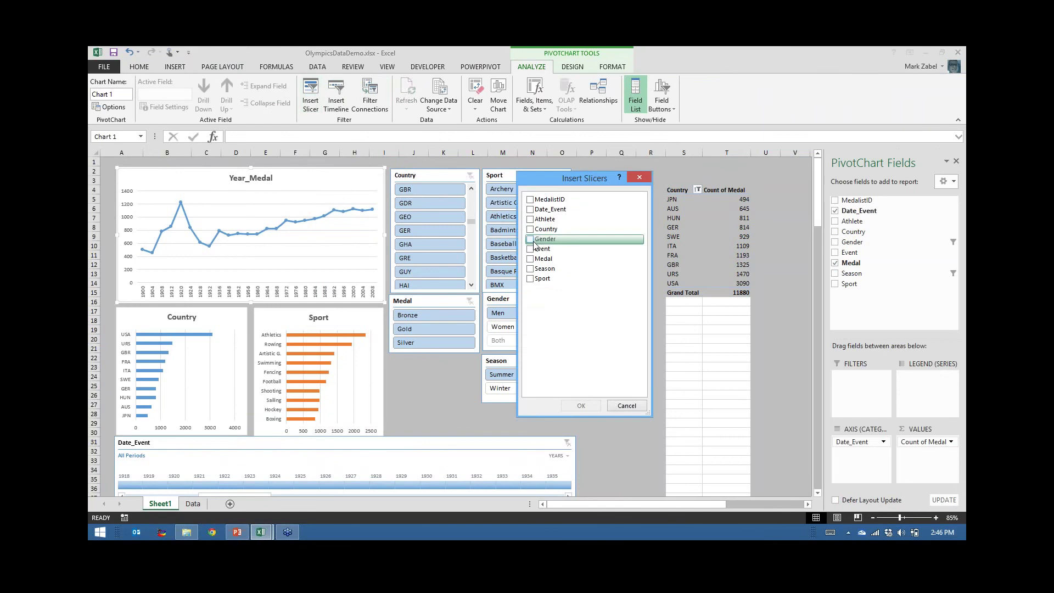
click(533, 209)
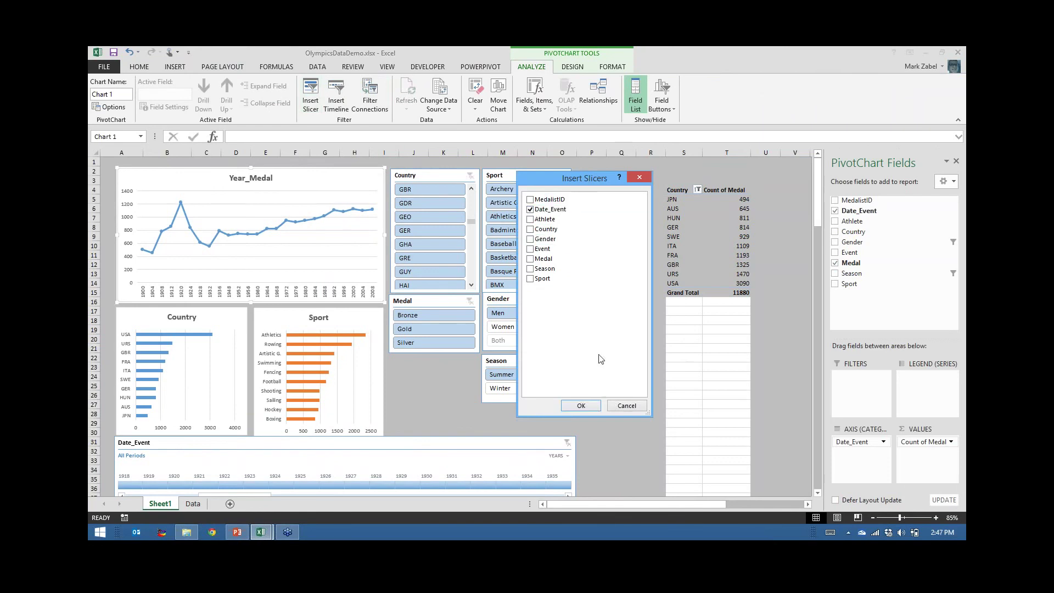
click(577, 411)
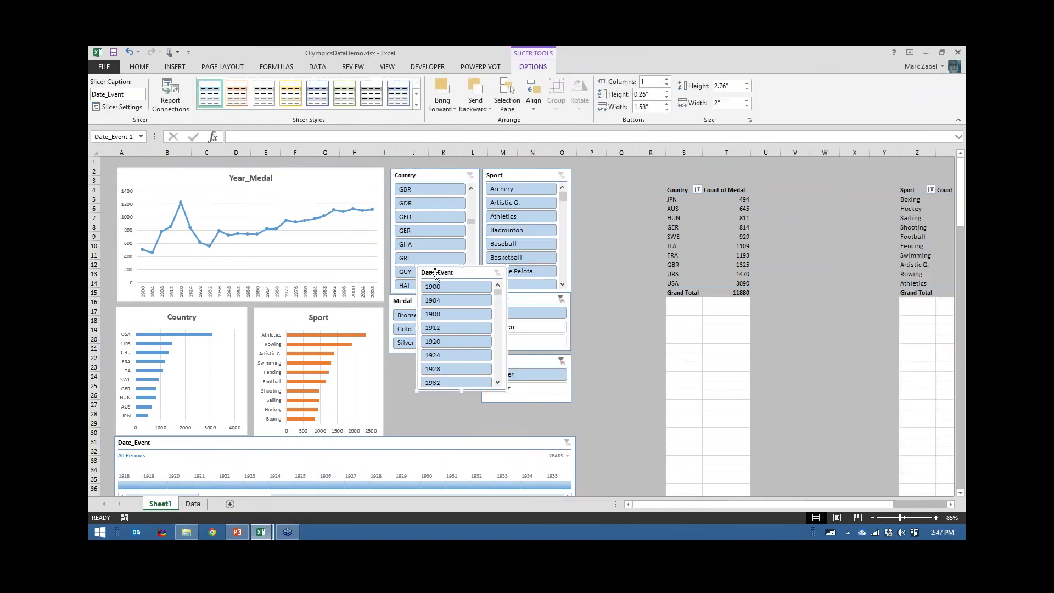
drag(435, 274, 595, 174)
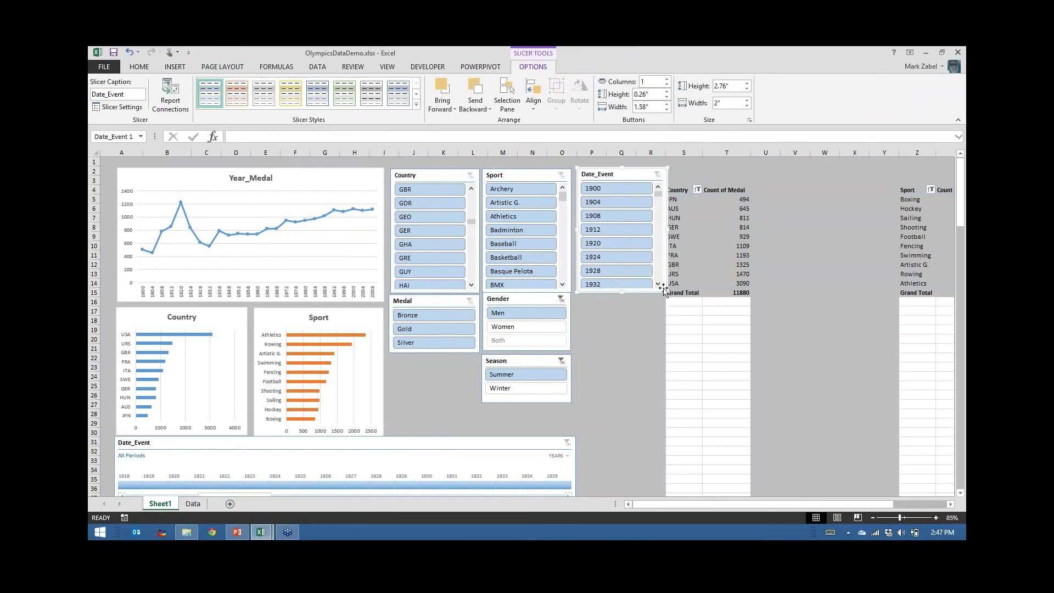
drag(664, 291, 666, 390)
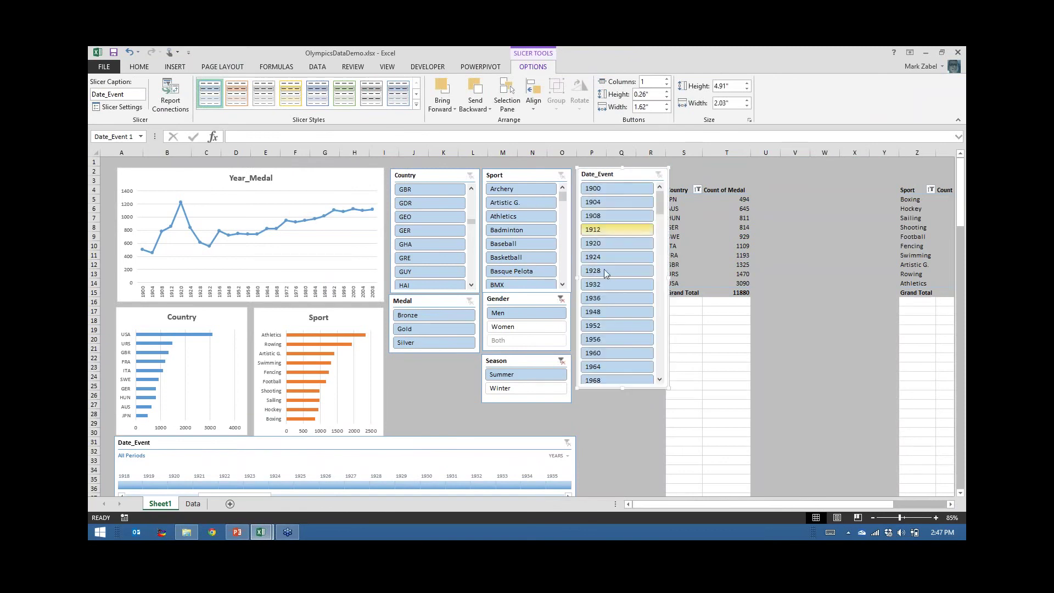
- Delete the Date_Event timeline below the charts and line up the Date_Event slicer with the other slicers
click(557, 440)
key(Delete)
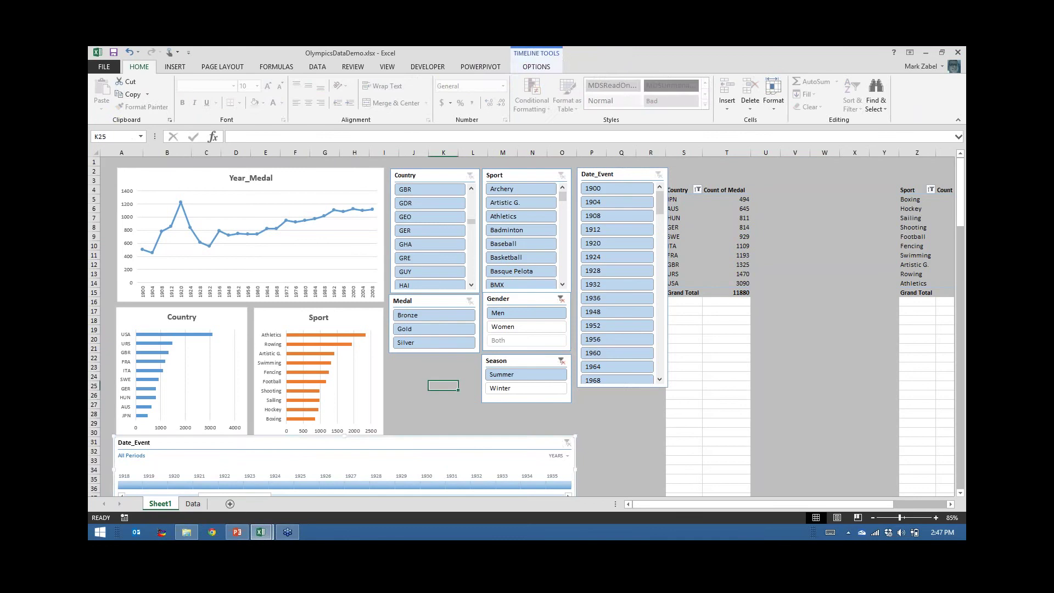
click(614, 176)
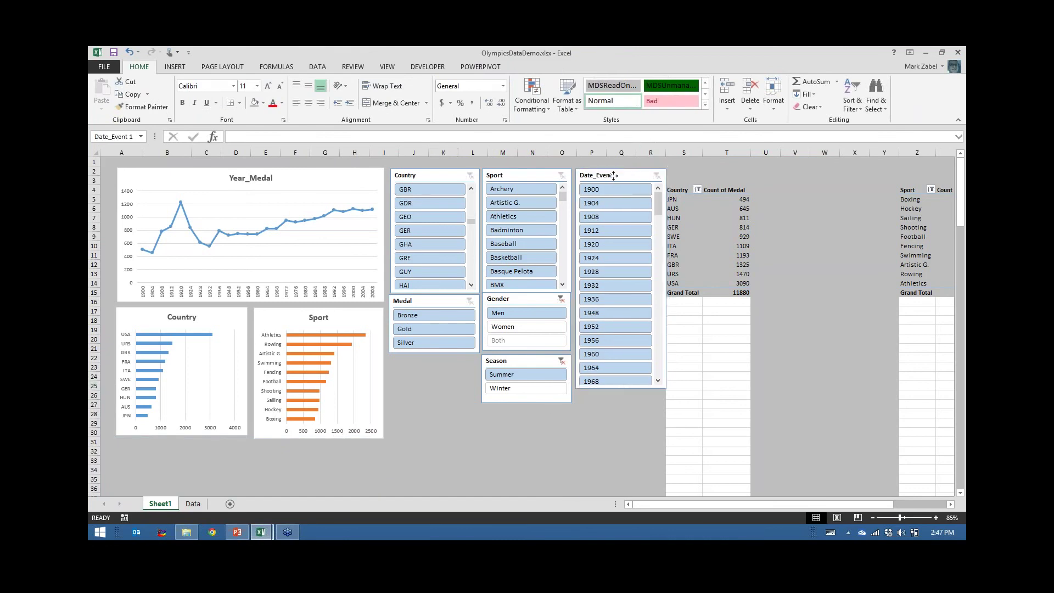
- Filter the Year_Medal chart with the Date_Event slicer to the years 1900, 1904, 1908, 1912, 1920, 1924, 1928 and 1932
click(607, 191)
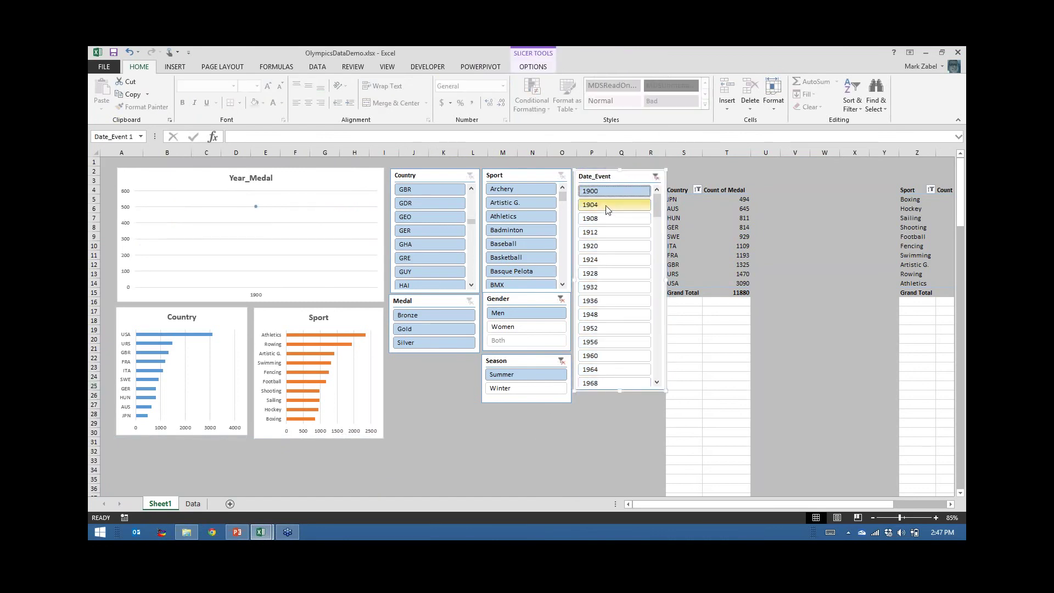
ctrl+click(607, 207)
ctrl+click(606, 219)
ctrl+click(604, 233)
ctrl+click(604, 246)
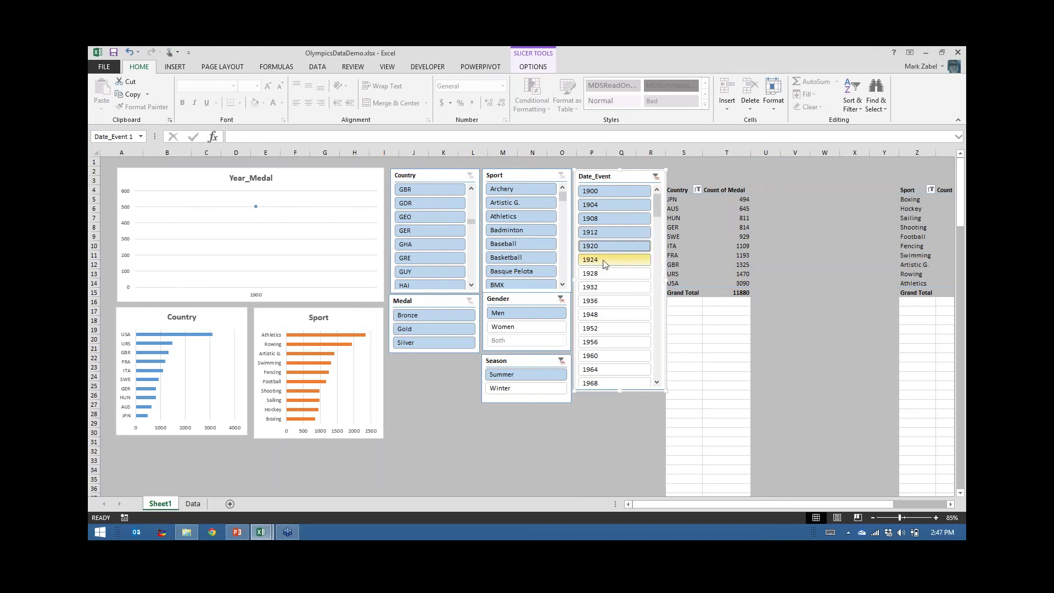
ctrl+click(604, 260)
ctrl+click(610, 274)
ctrl+click(616, 287)
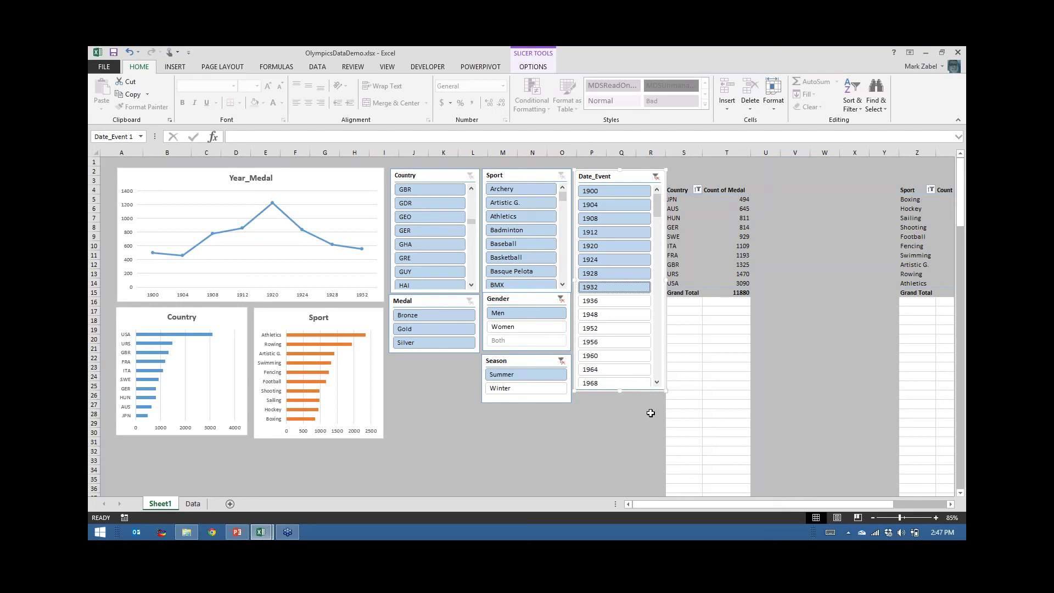
- Clear the Date_Event slicer's filter and shift the Medal, Season and Gender slicers slightly lower on the dashboard
click(434, 302)
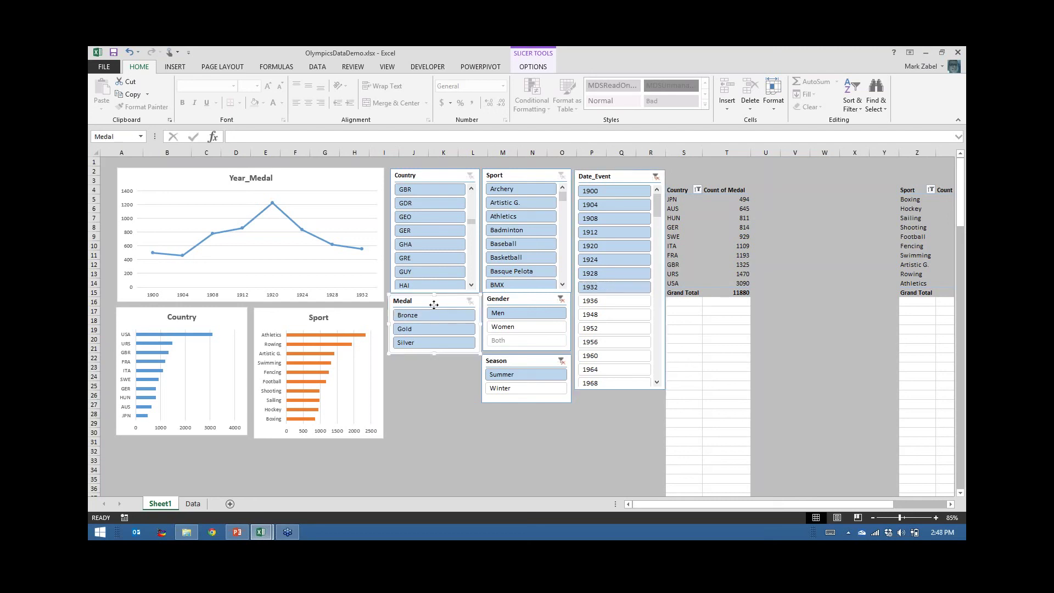
drag(434, 305, 480, 326)
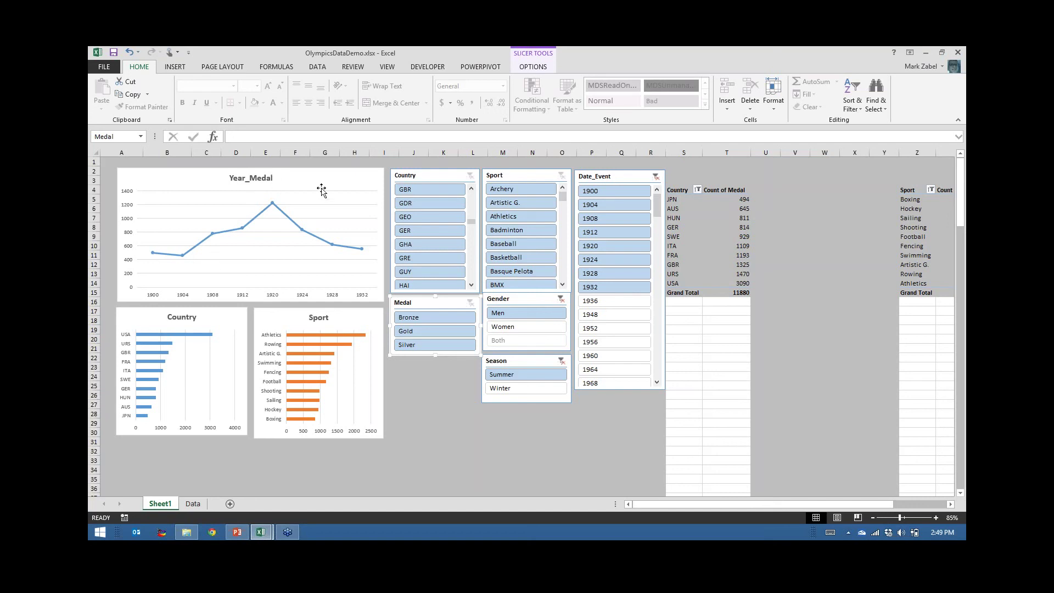
click(656, 176)
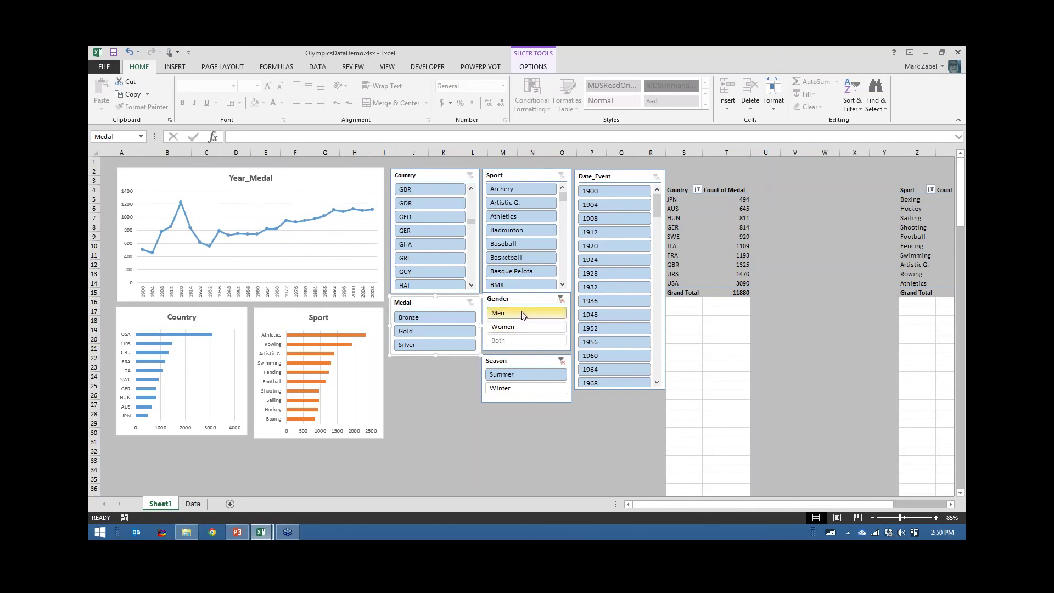
drag(512, 362, 511, 371)
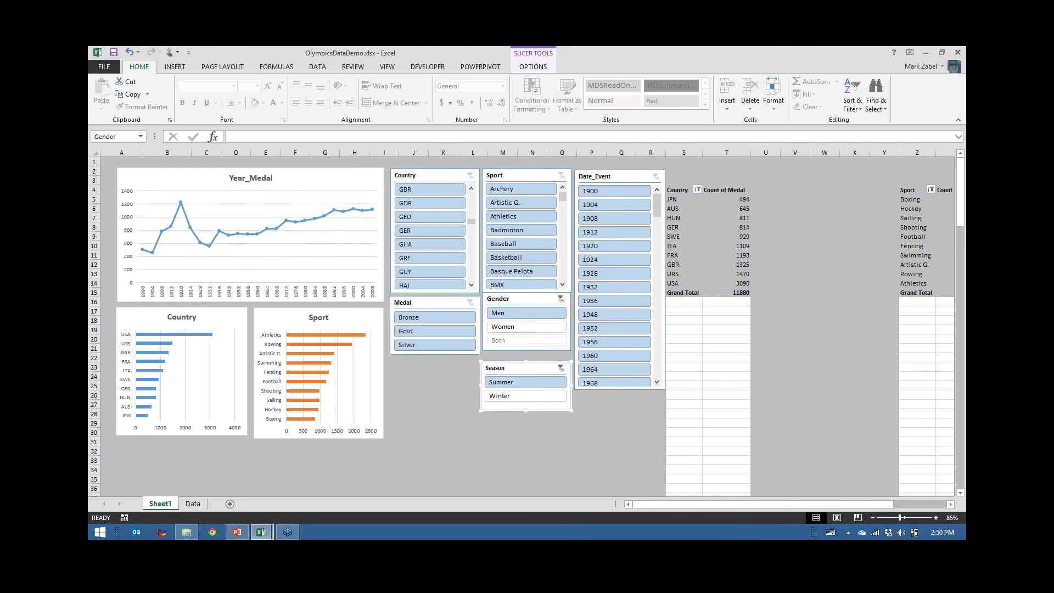
drag(511, 299, 511, 304)
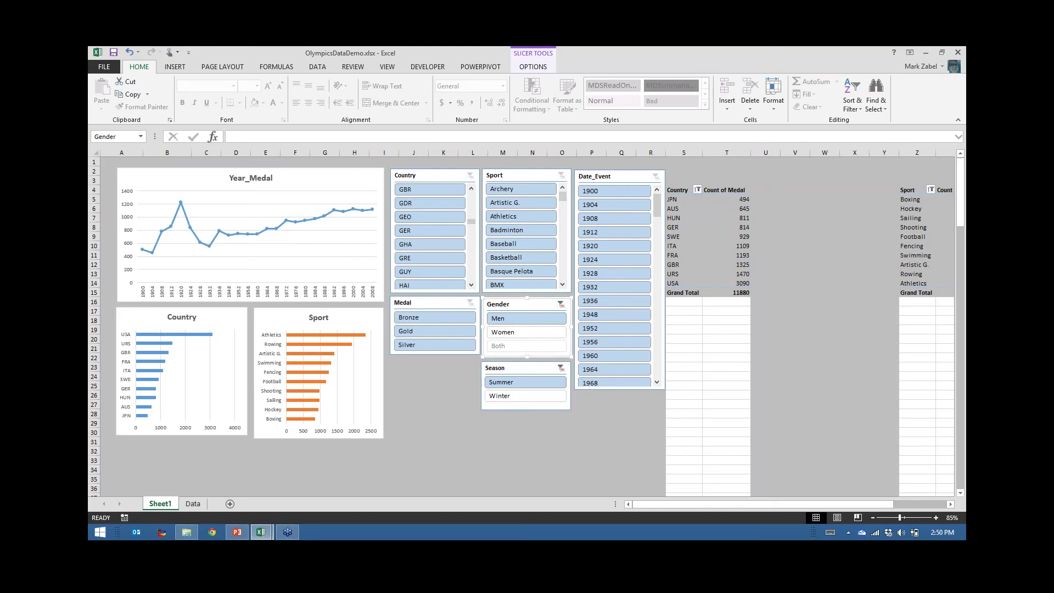
- Trace the Year_Medal chart to its source PivotTable beyond the Sport table and select that table's Year_Medal header in AC4
click(166, 180)
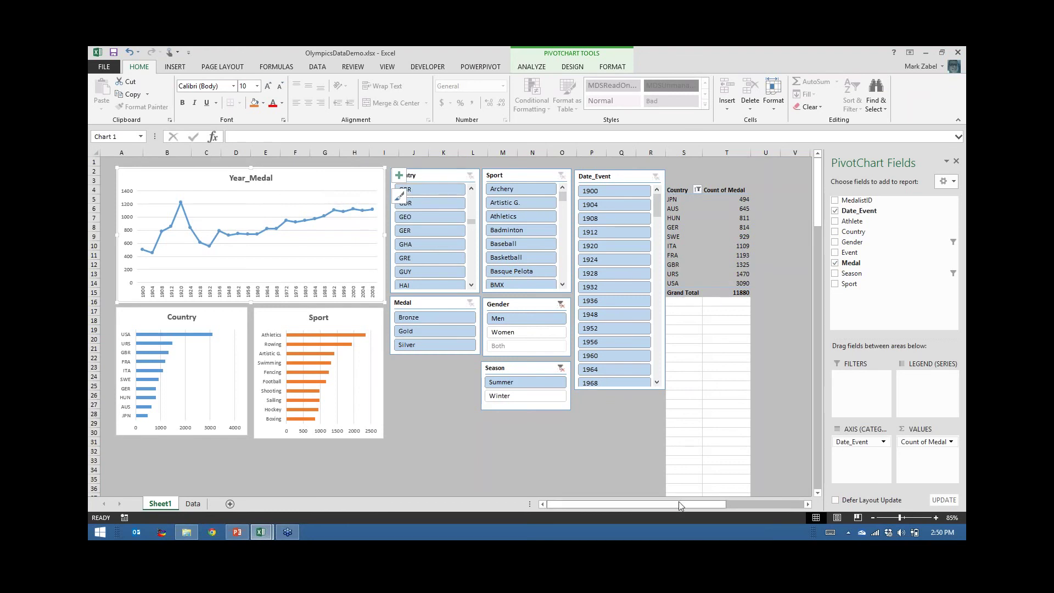
drag(680, 505, 769, 498)
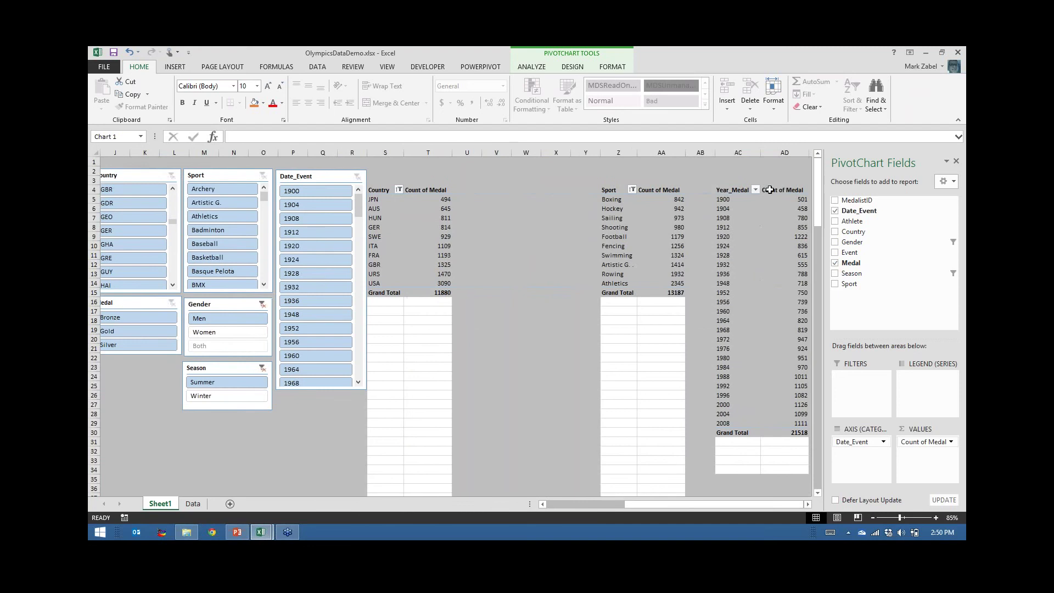
click(733, 190)
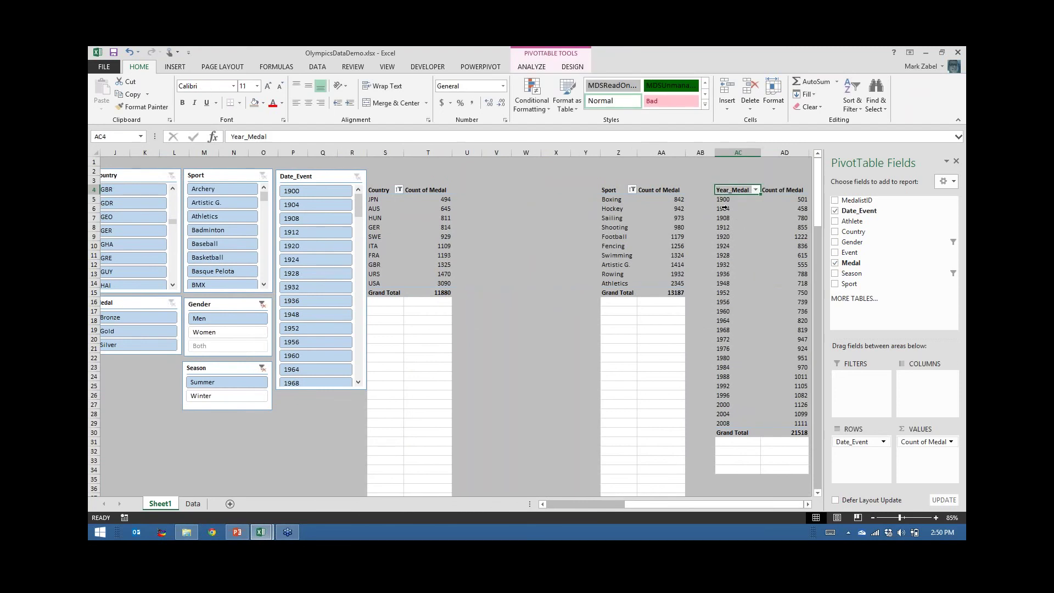
- Insert a Line PivotChart from the Year_Medal PivotTable after previewing the 3-D Line and Pie types, and delete the chart again
click(528, 68)
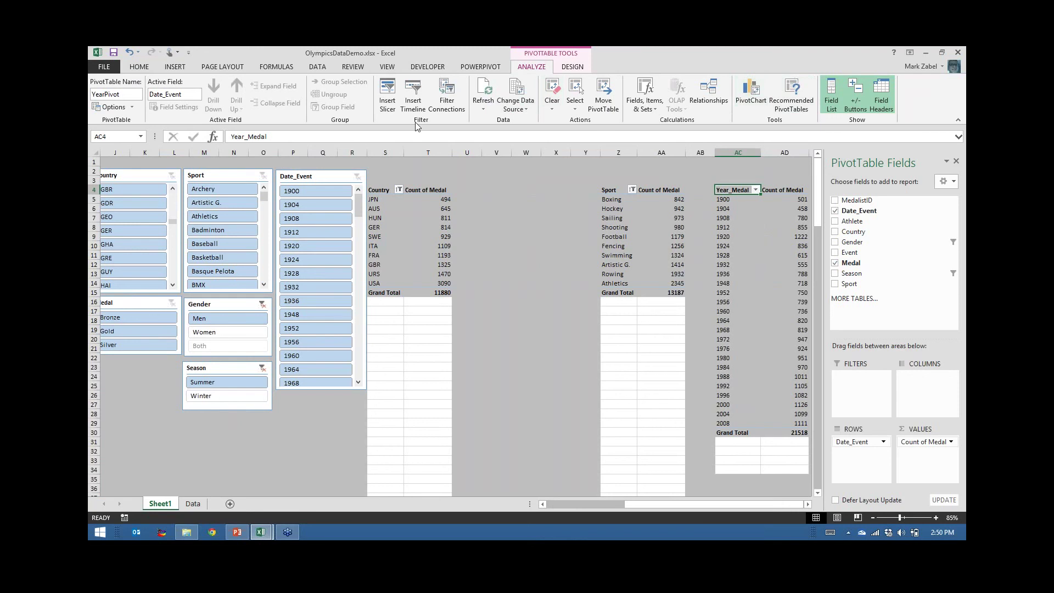
click(749, 94)
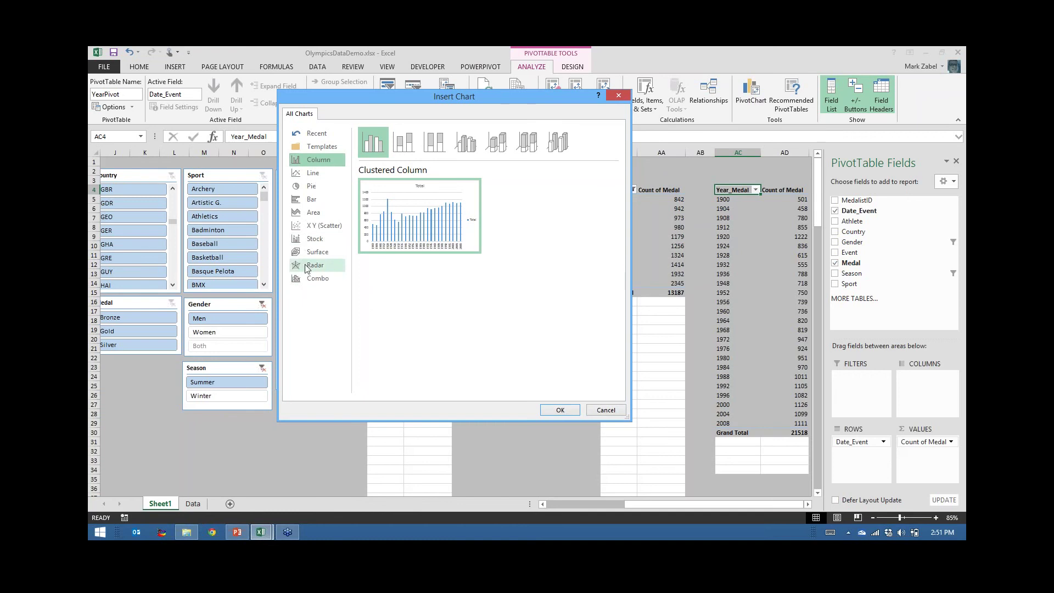
click(311, 173)
mouse_move(367, 188)
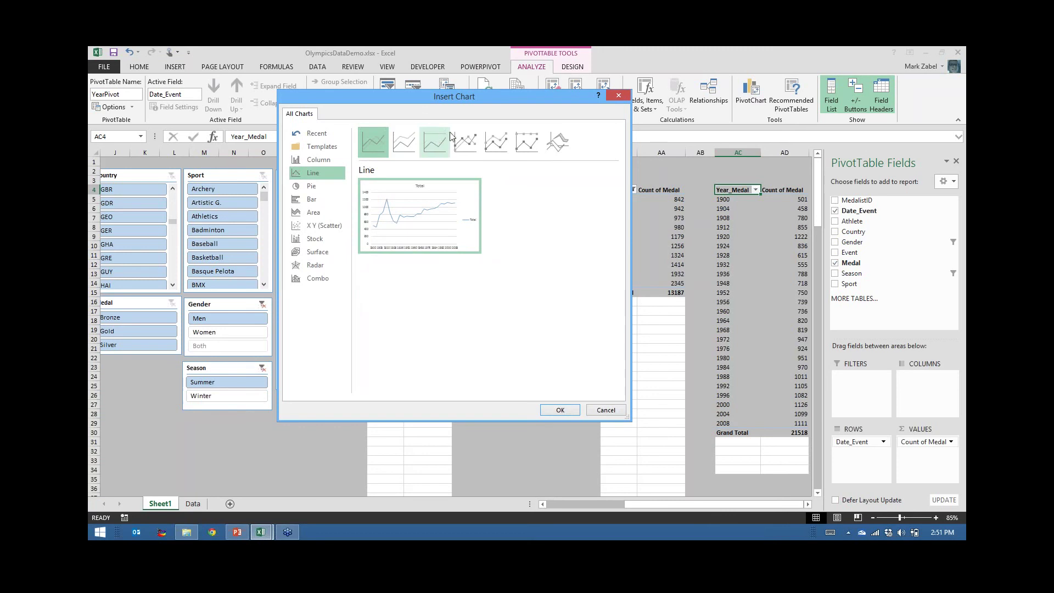
click(561, 144)
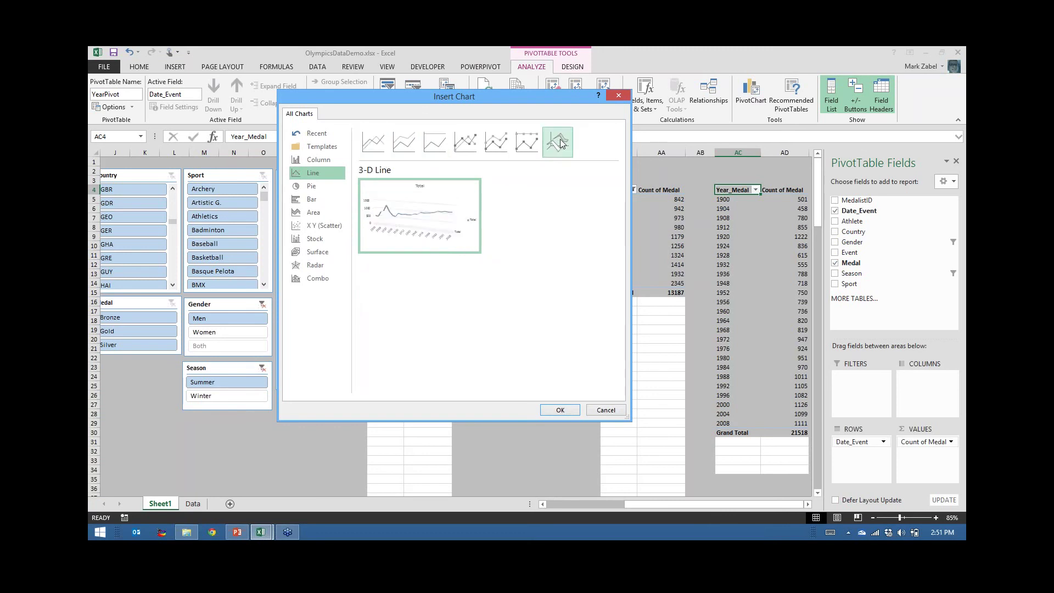
click(372, 149)
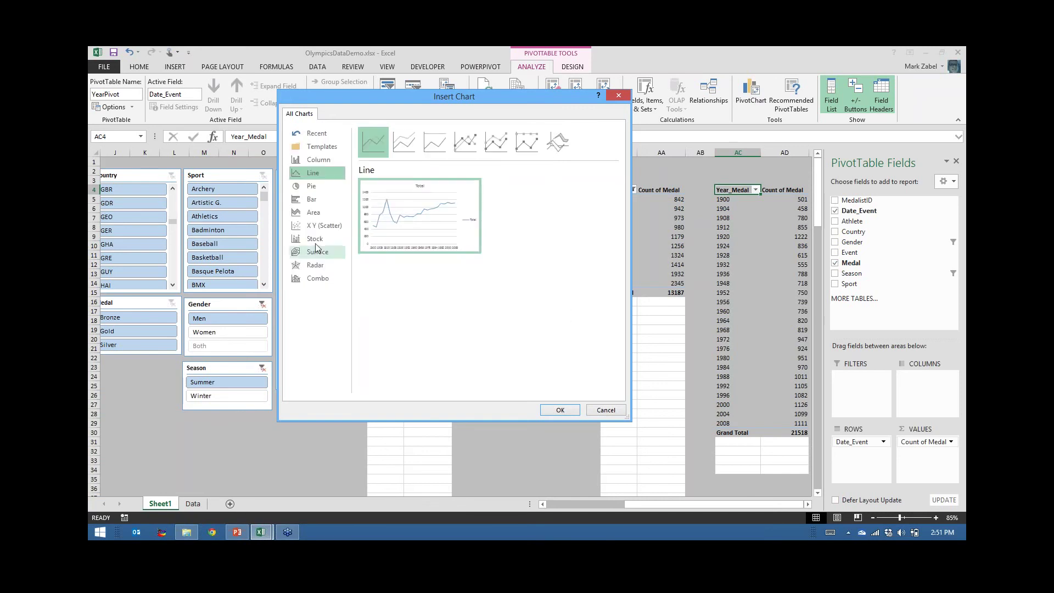
click(313, 187)
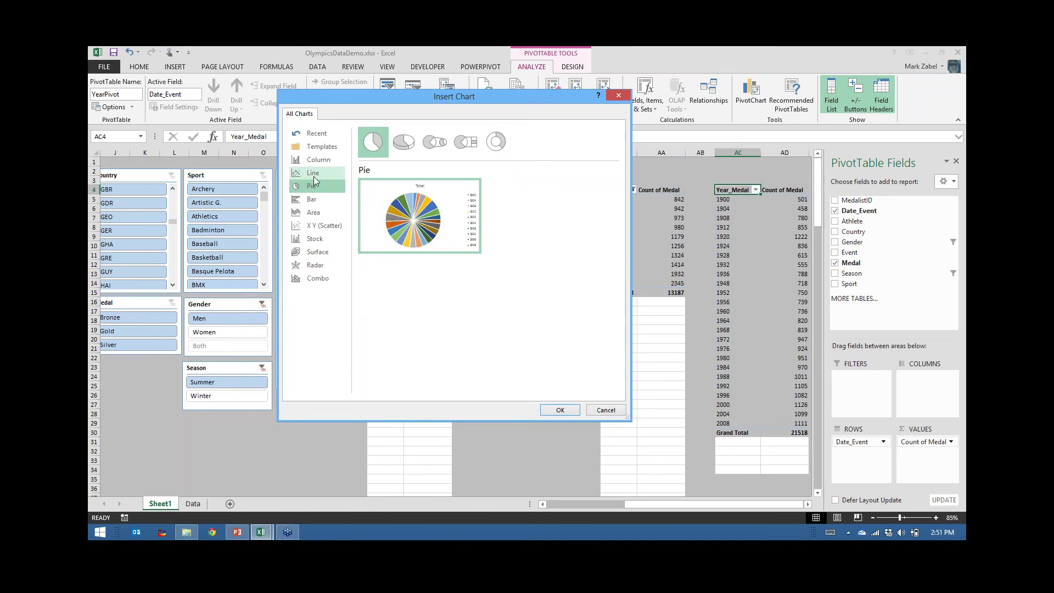
click(314, 175)
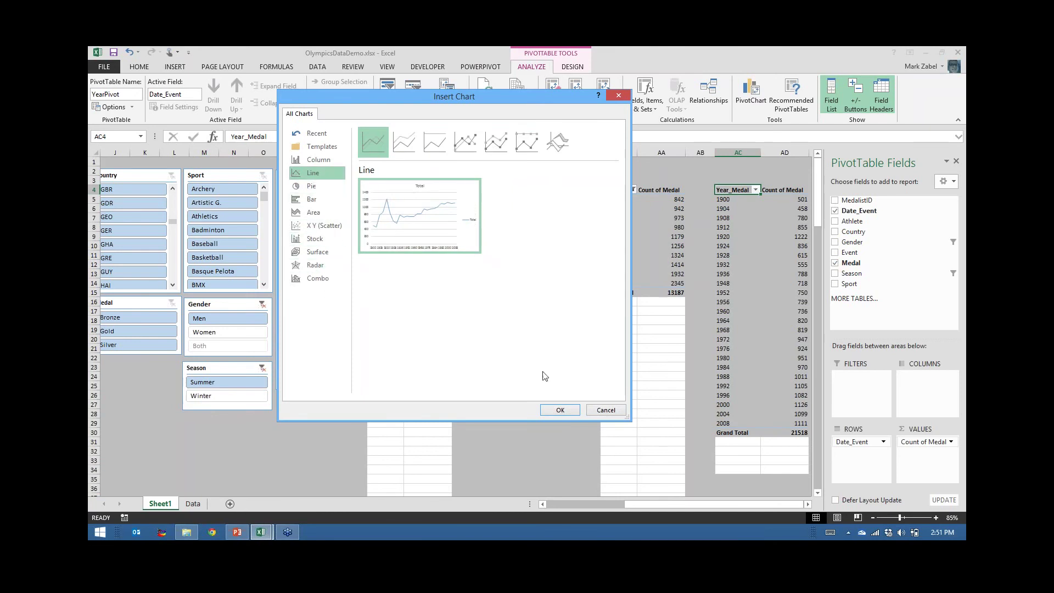
click(564, 412)
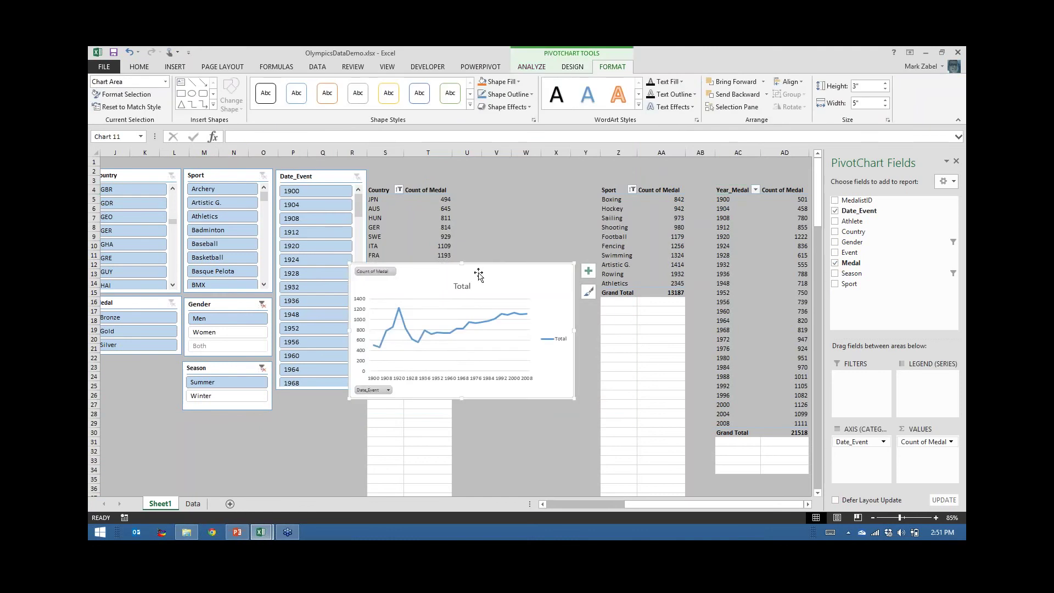
key(Delete)
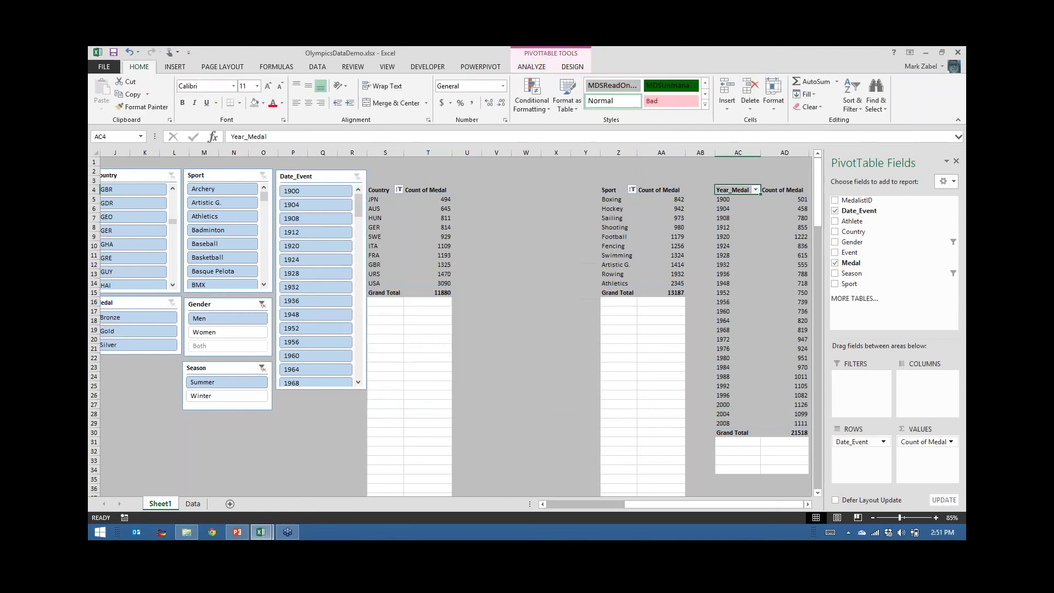
- Check whether a PivotChart from the Year_Medal PivotTable can use the X Y (Scatter) type, and cancel without inserting a chart
drag(617, 504, 548, 504)
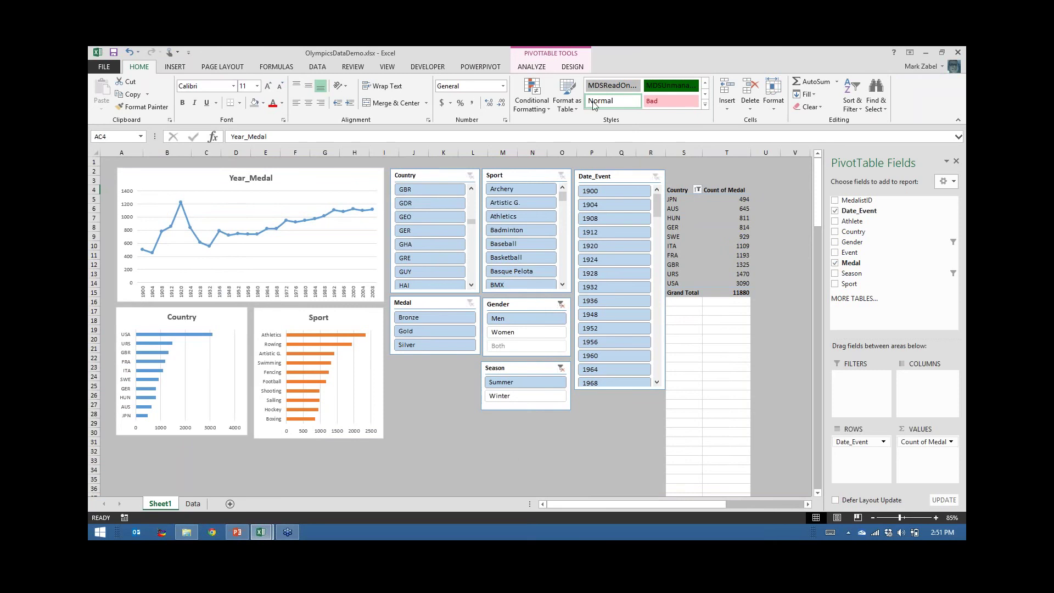
click(530, 69)
click(752, 93)
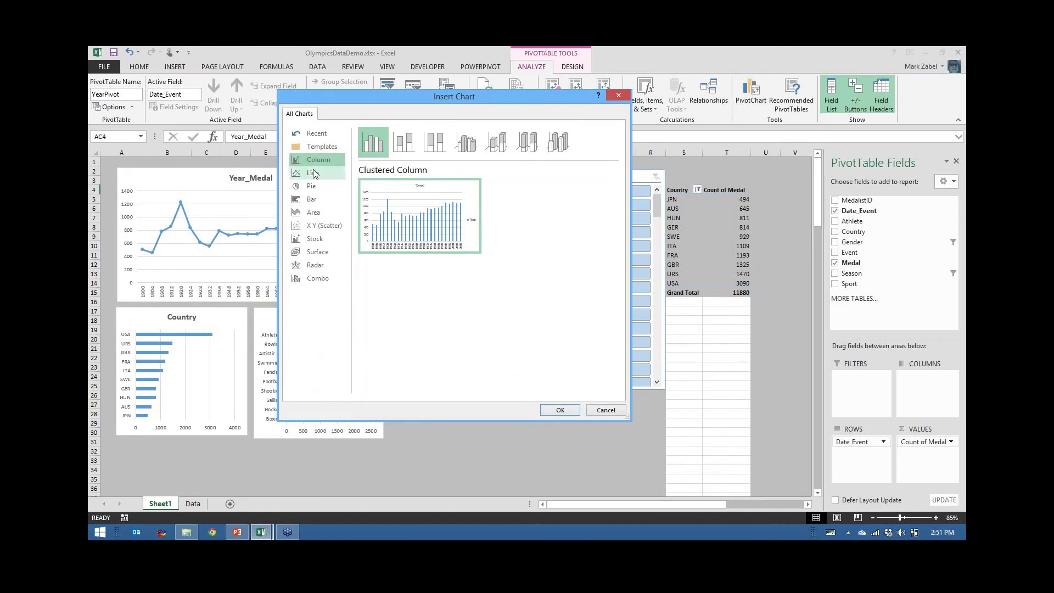
click(310, 226)
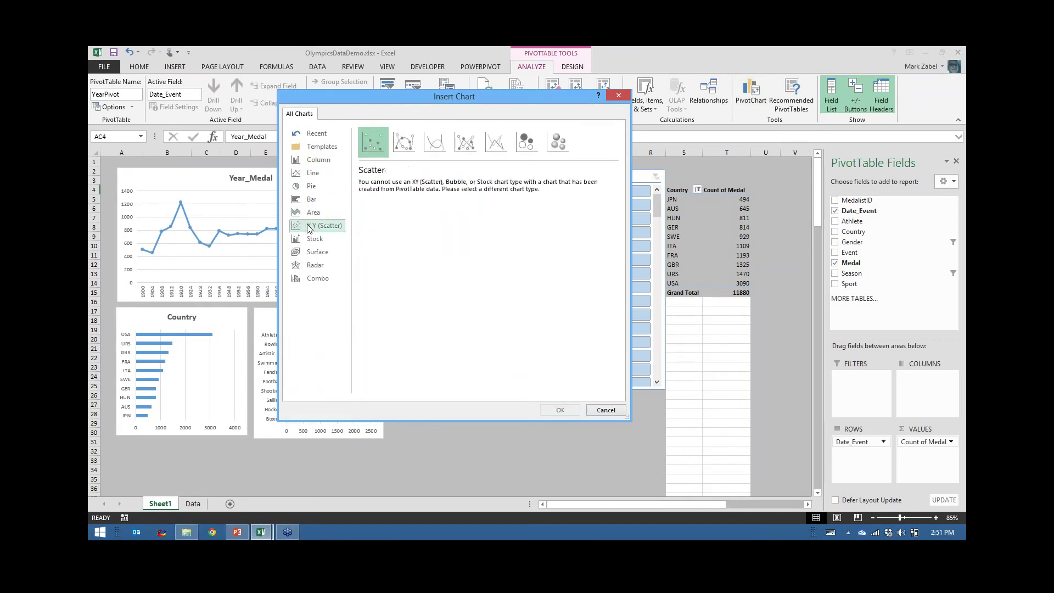
drag(357, 100, 459, 129)
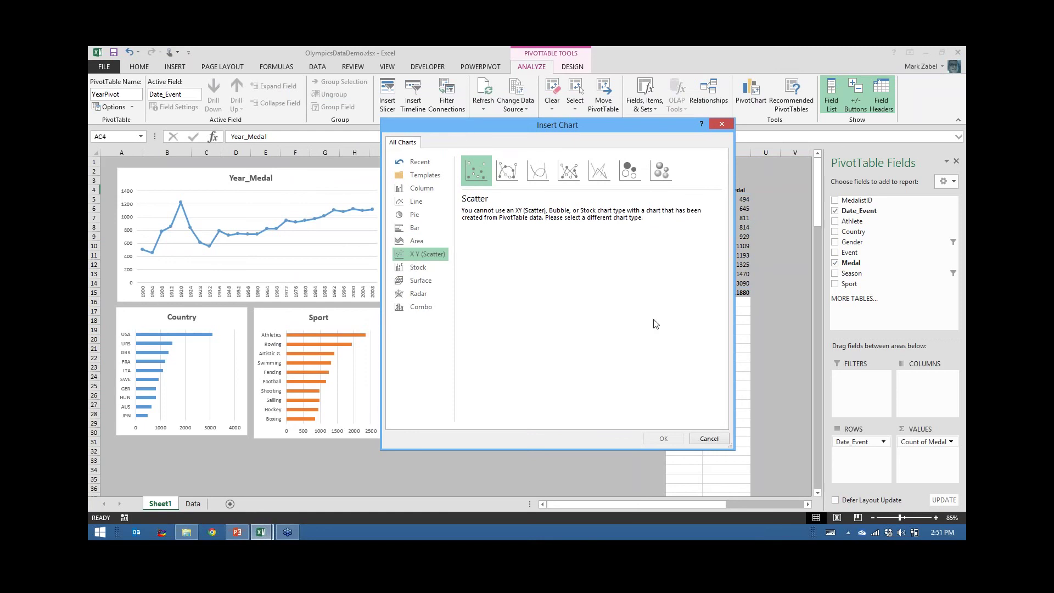
click(707, 439)
click(596, 457)
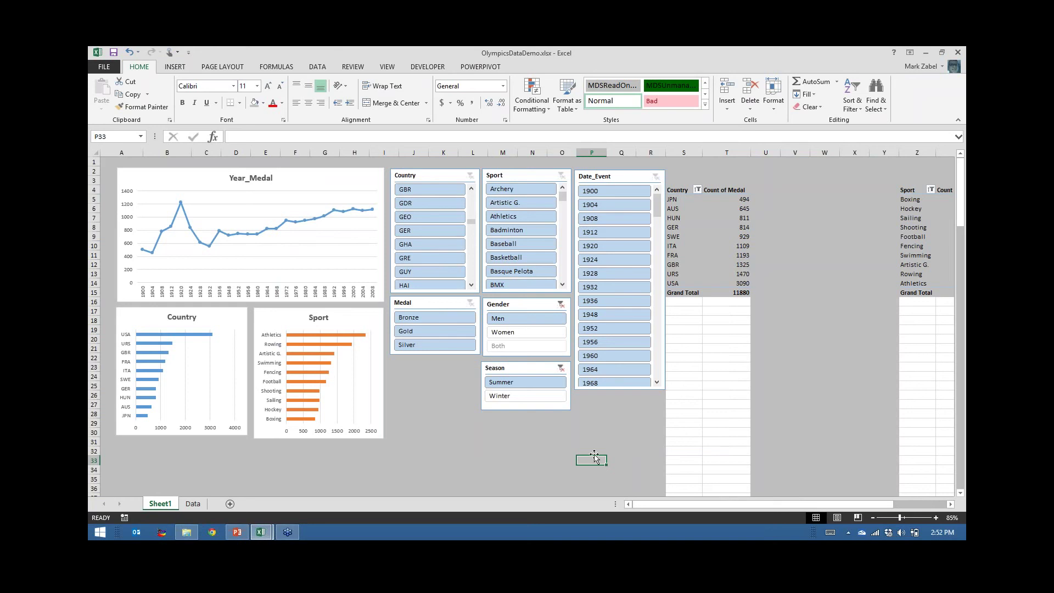
- Show the Data sheet of OlympicsDataDemo.xlsx and select the first MedalistID entry in A2
click(259, 532)
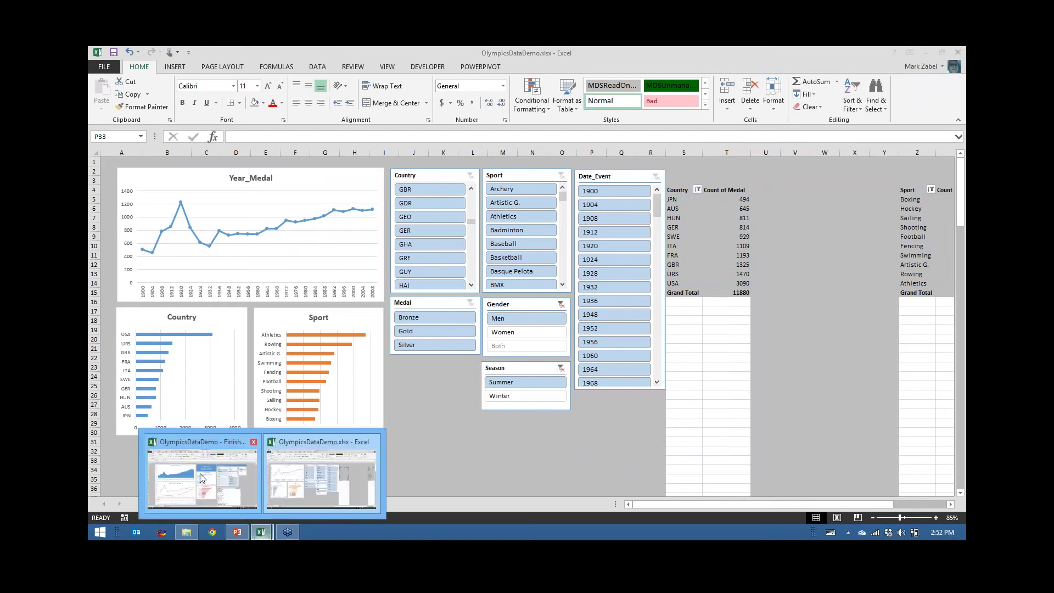
click(291, 473)
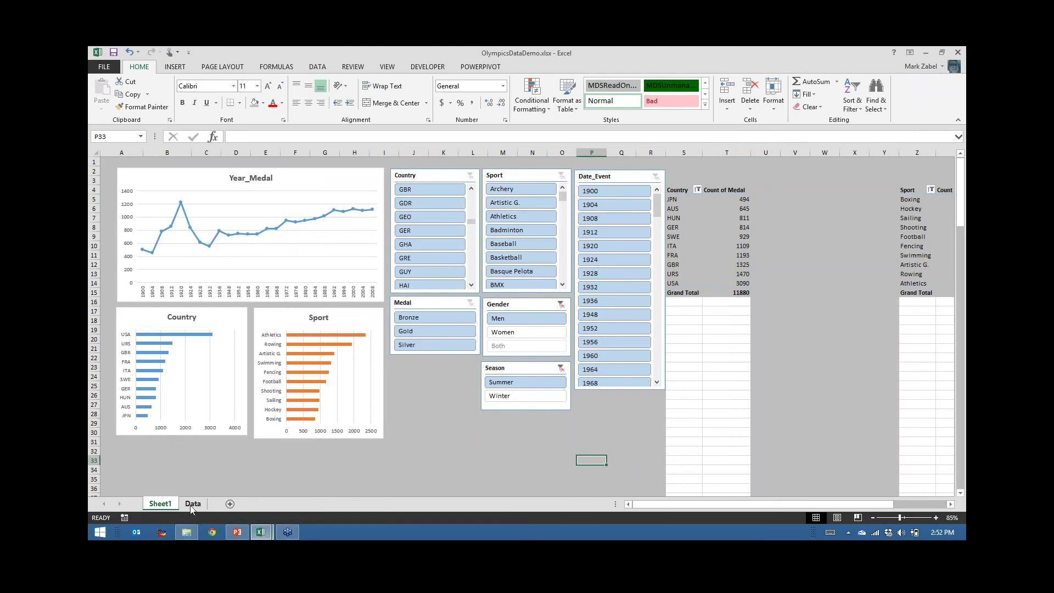
click(193, 504)
click(199, 240)
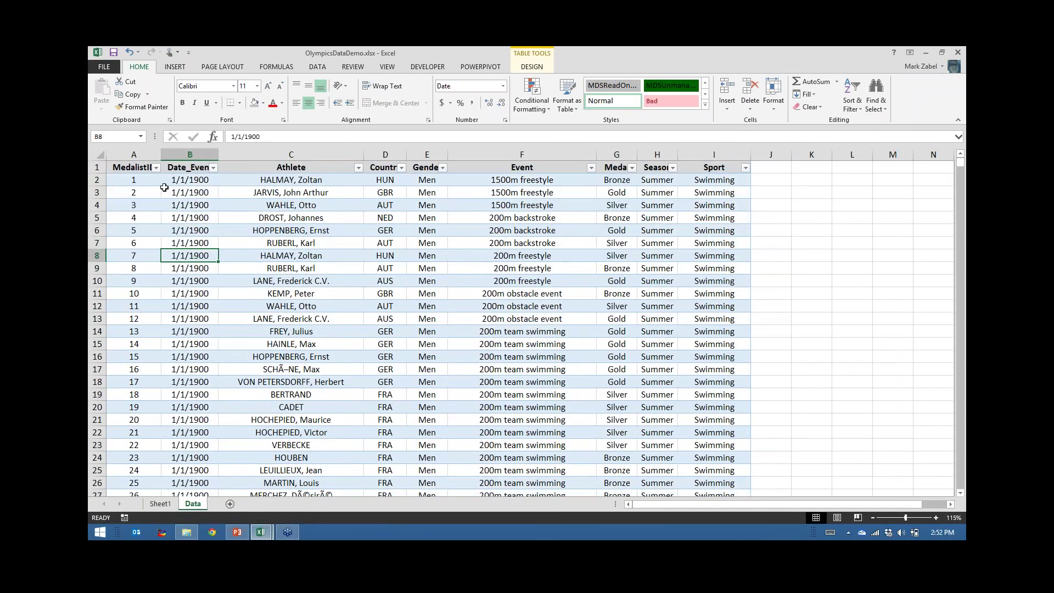
mouse_move(127, 177)
mouse_down()
mouse_move(189, 189)
mouse_move(306, 276)
mouse_move(187, 237)
mouse_move(134, 177)
mouse_up()
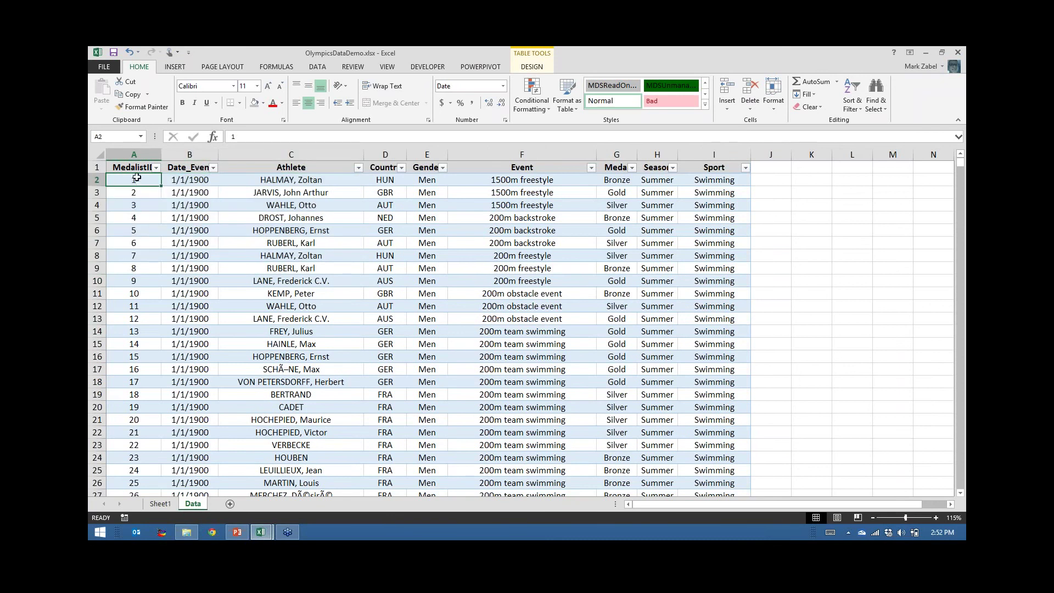
- Switch to the PowerPoint slide show and go back to slide 23, Olympic Data Dashboard
click(236, 534)
scroll(335, 475, up, 1)
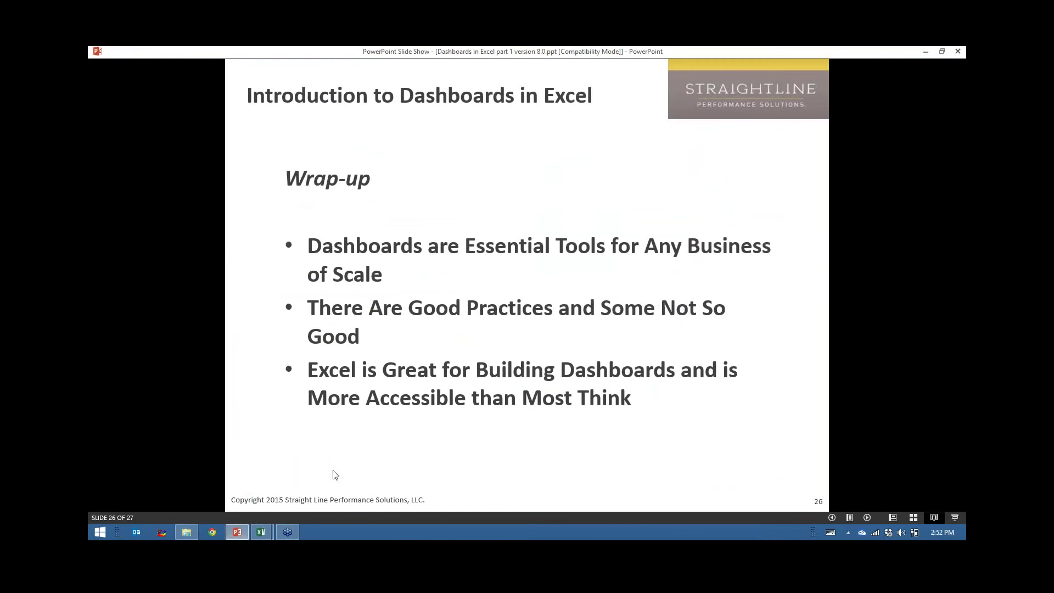
scroll(335, 475, up, 1)
scroll(336, 475, up, 1)
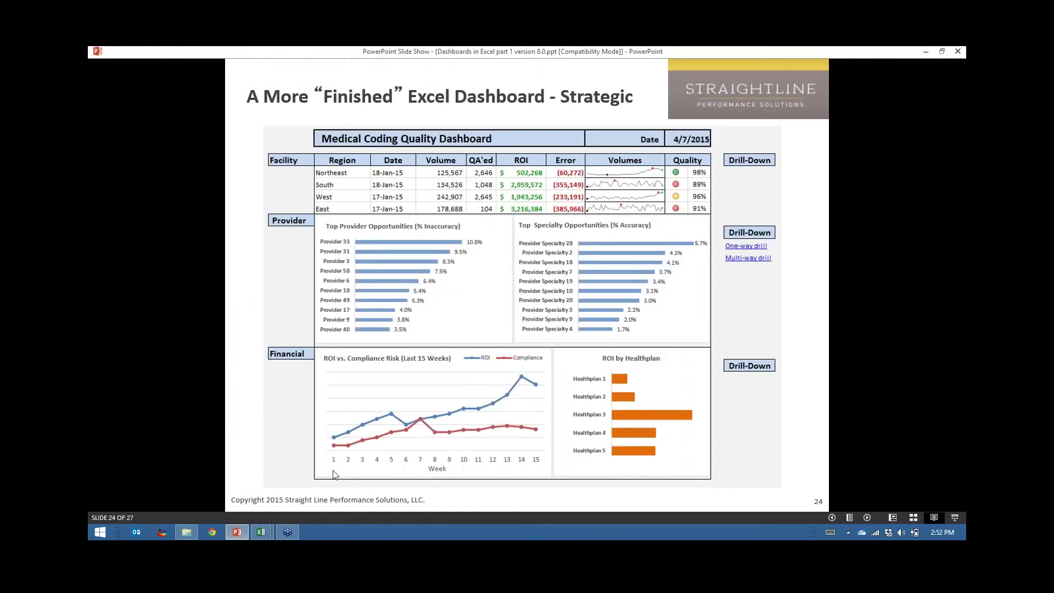
scroll(336, 475, up, 1)
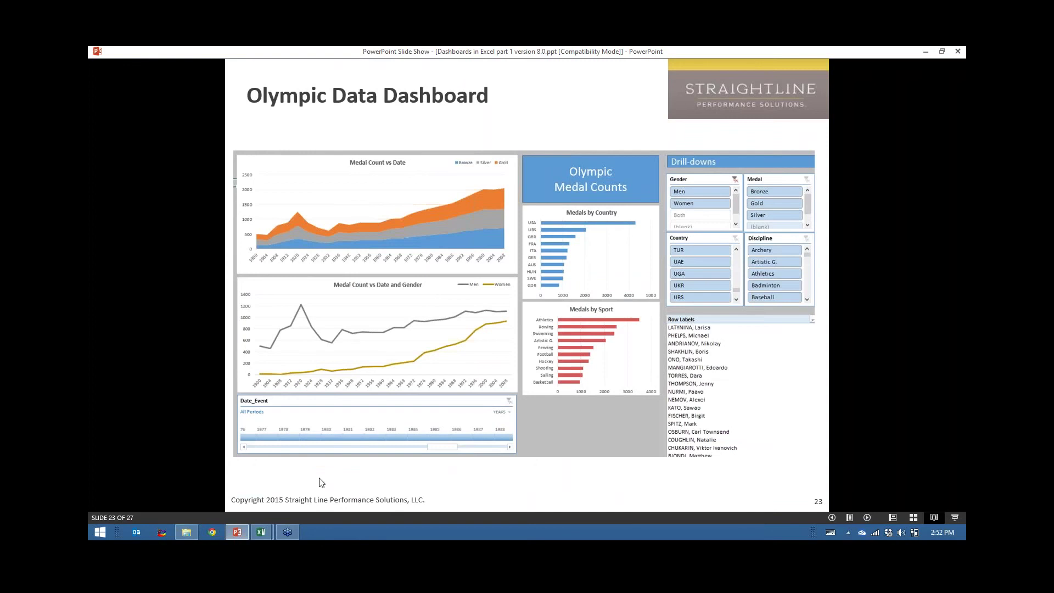
- Return to Sheet1 of the Excel workbook, delete the Date_Event slicer, and move the Season slicer into its place beside the Sport slicer
mouse_move(260, 542)
click(299, 486)
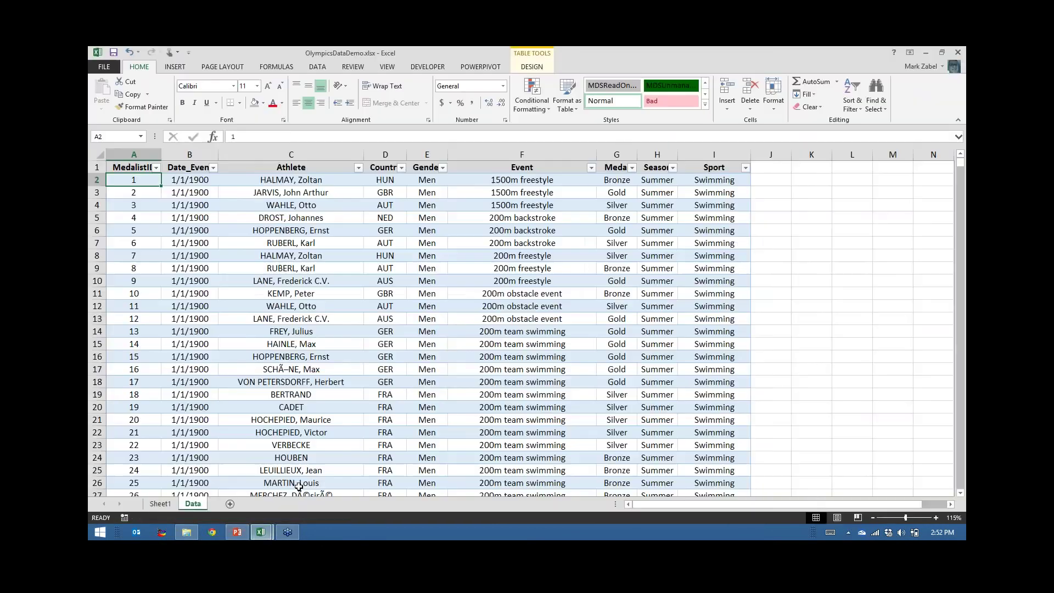
click(160, 504)
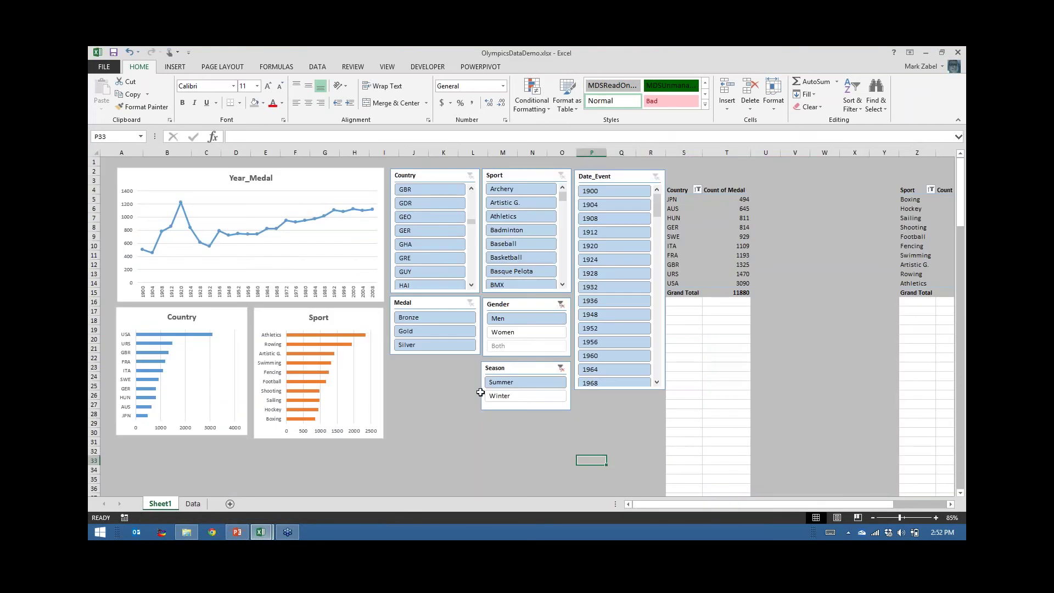
click(695, 308)
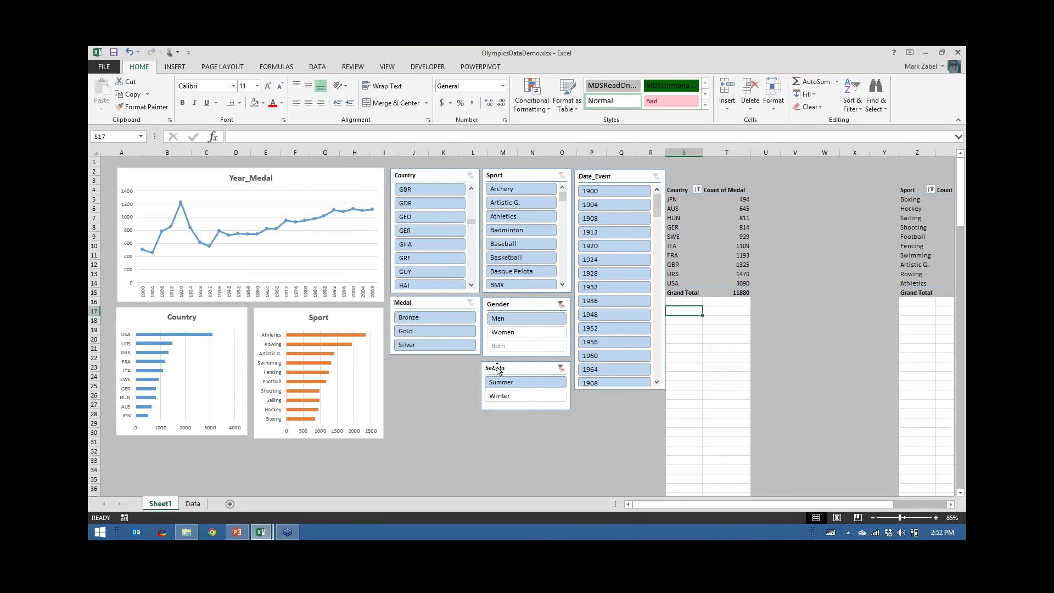
click(602, 176)
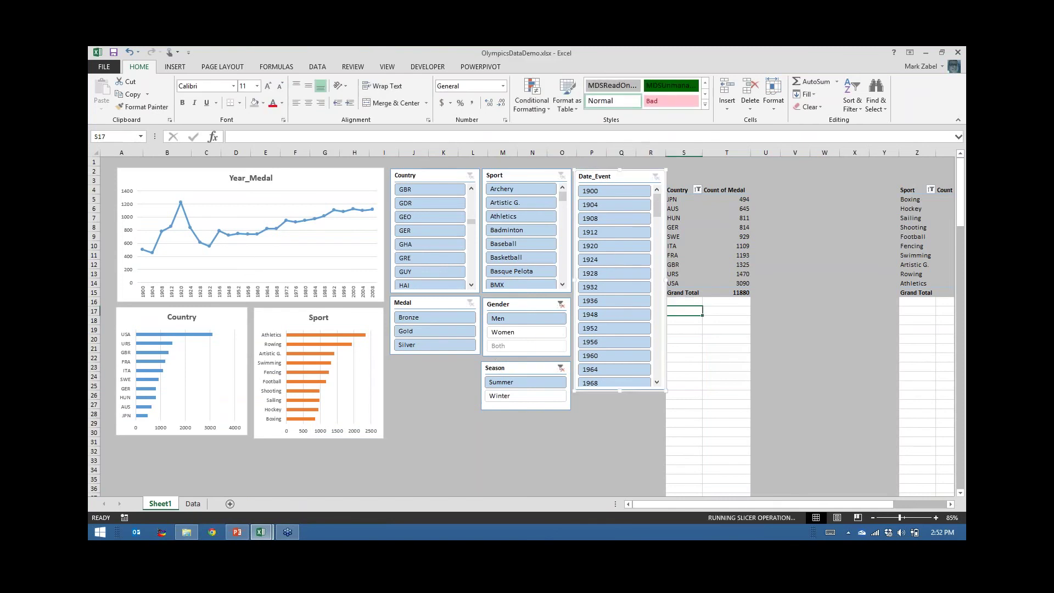
key(Delete)
drag(517, 366, 611, 173)
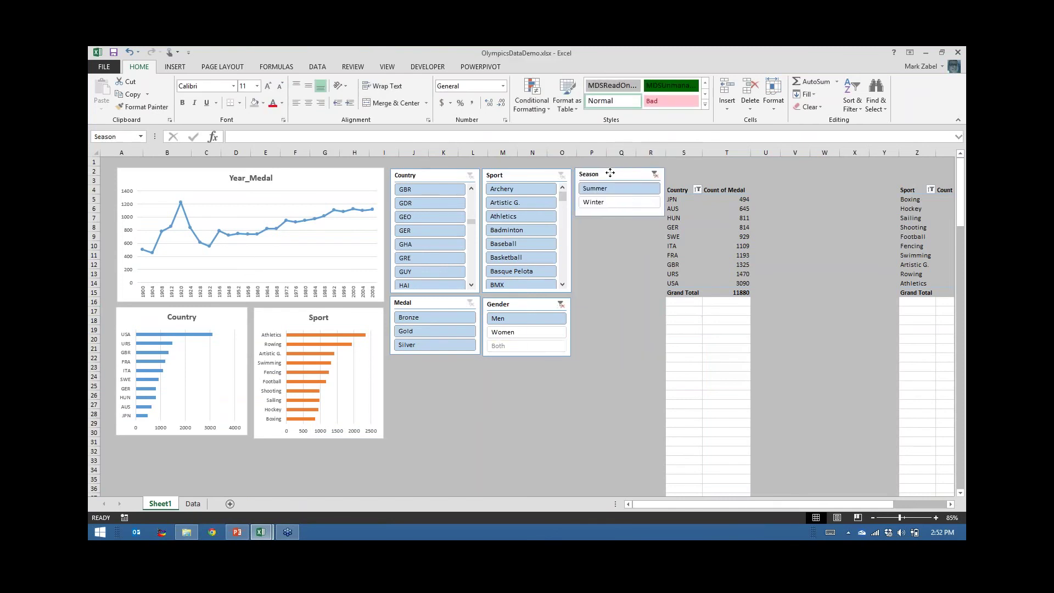
click(413, 367)
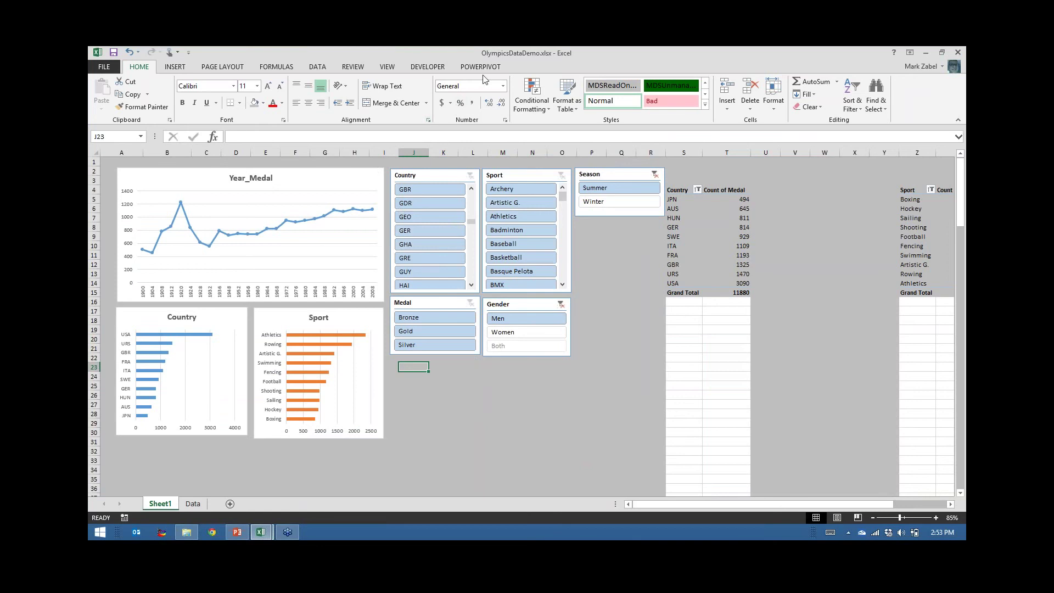
- Create a PivotTable from Table1 on the Data sheet, placed in the existing worksheet at Sheet1 cell J23 below the Medal slicer
click(193, 504)
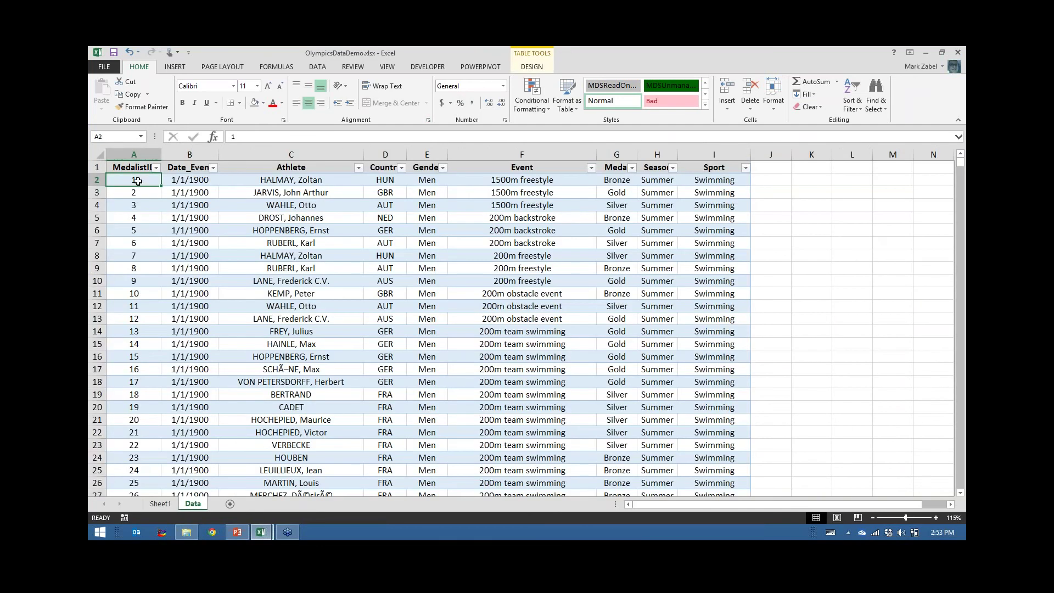
click(175, 67)
click(106, 88)
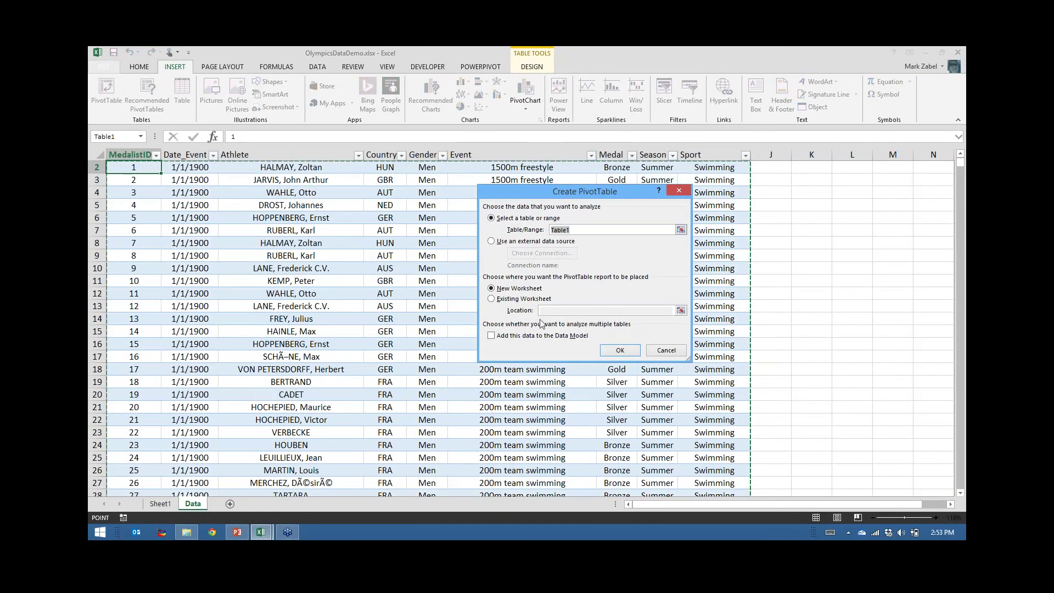
click(491, 298)
click(551, 311)
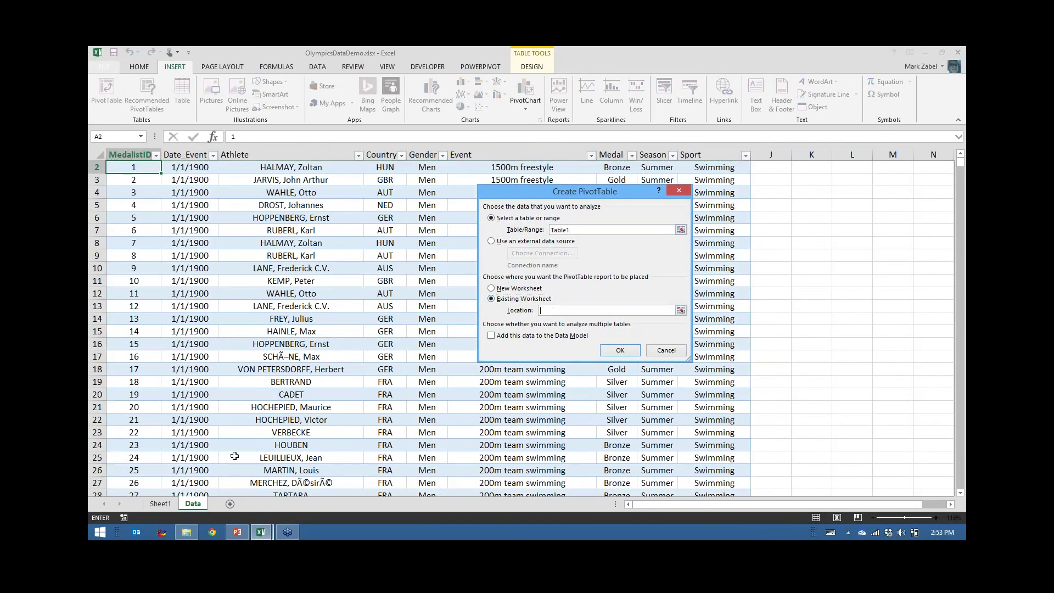
click(160, 504)
click(418, 368)
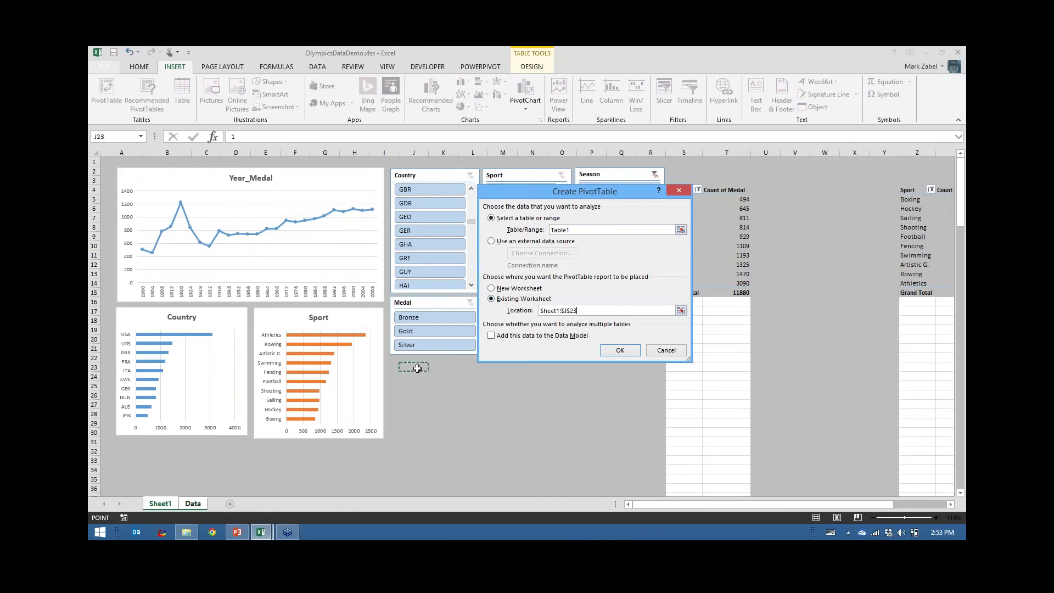
click(617, 352)
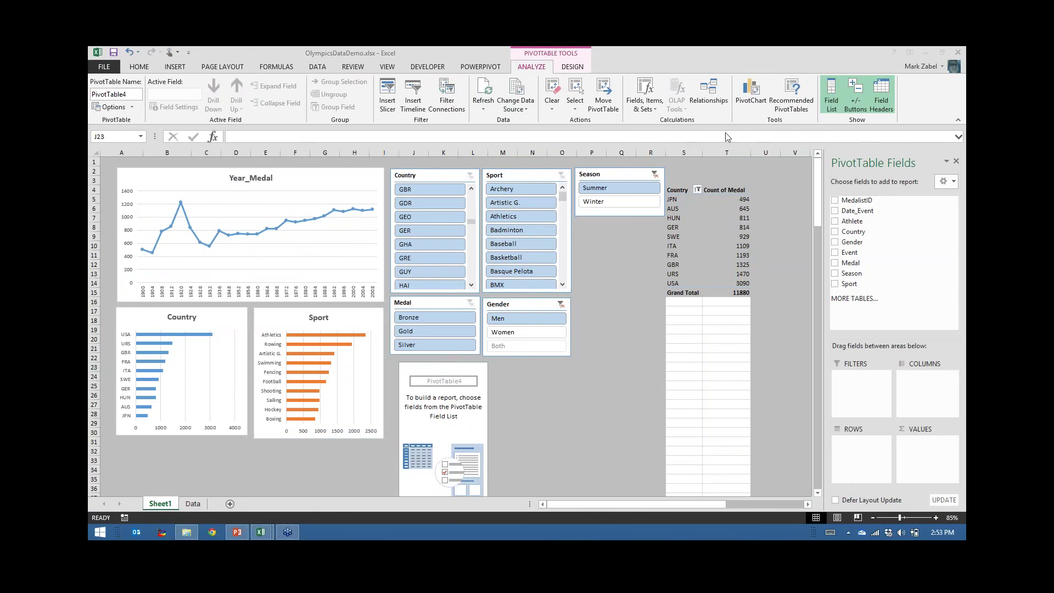
- Build the new PivotTable at J23 with Athlete as rows and Count of Medal as values
click(835, 221)
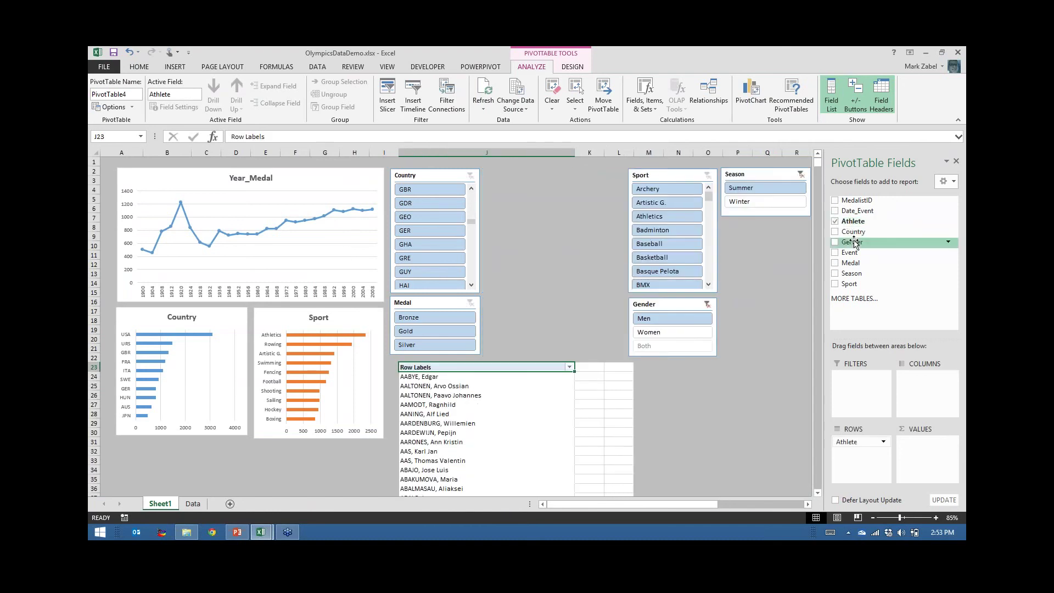
drag(851, 263, 910, 457)
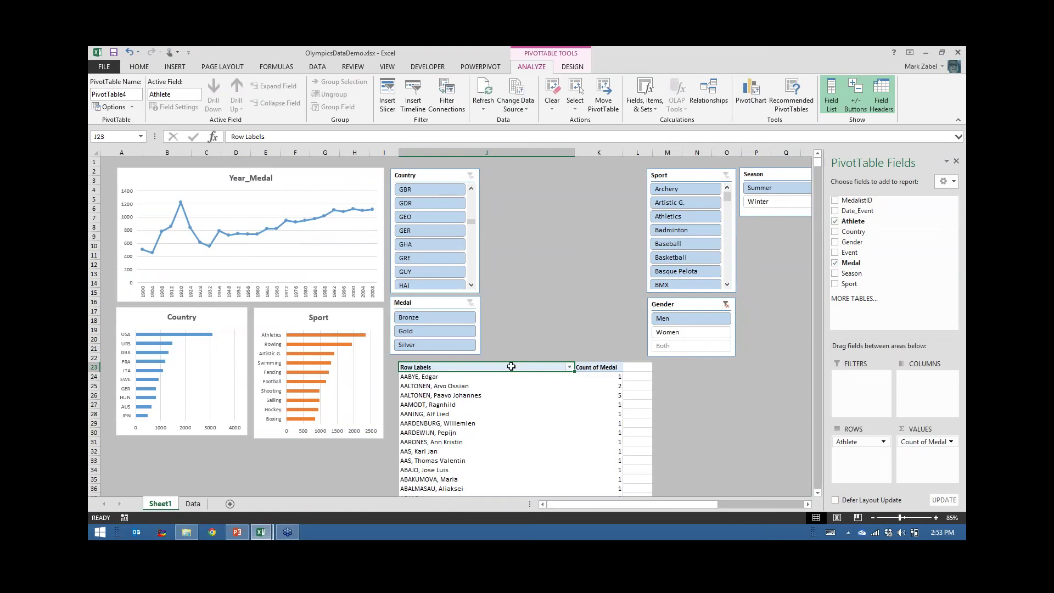
- Sort the Athlete row labels in descending order by Count of Medal
right_click(555, 368)
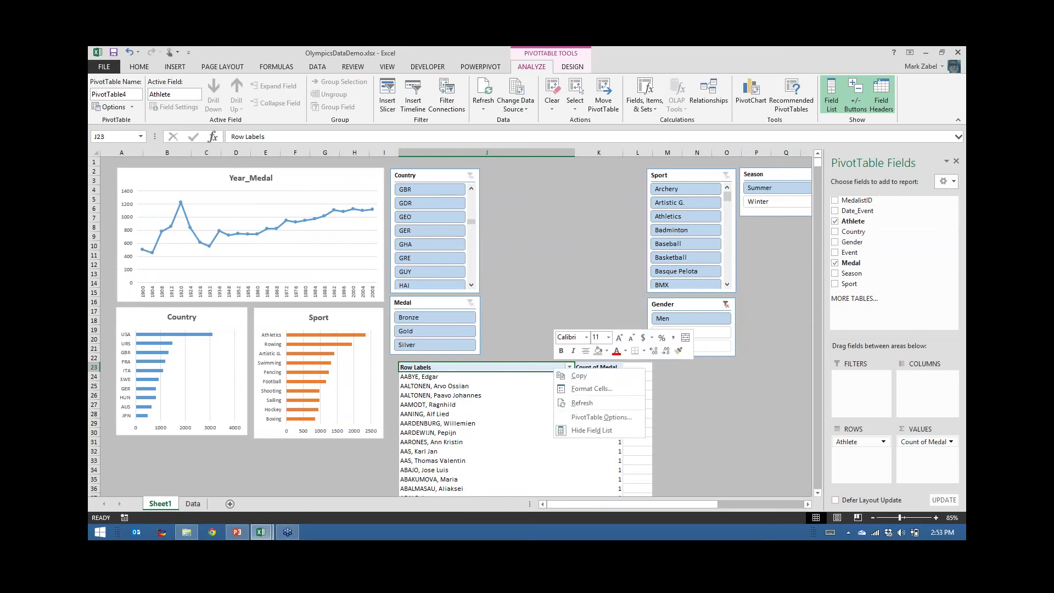
key(Escape)
click(431, 379)
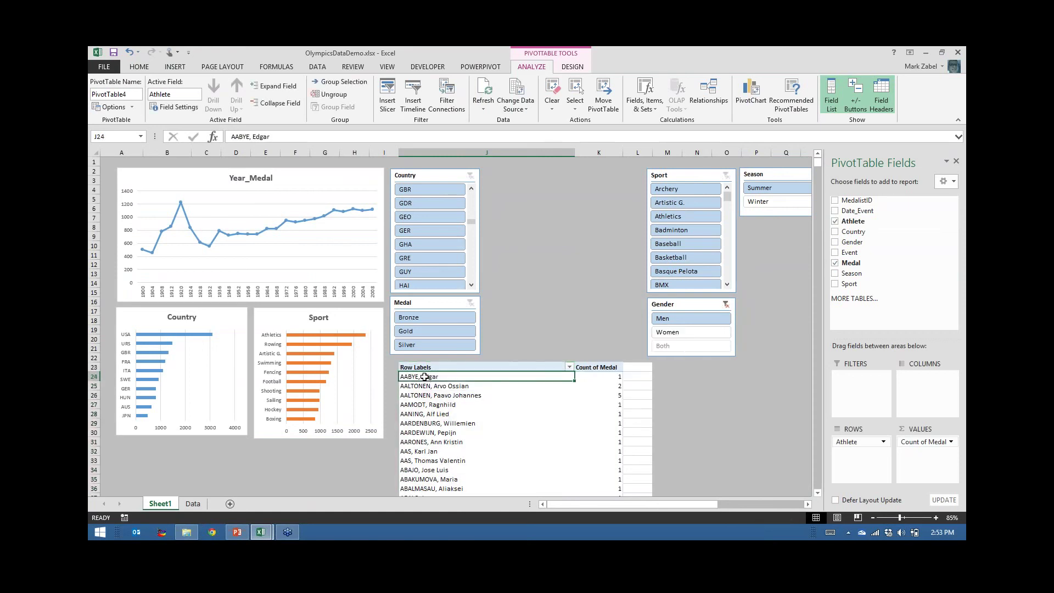
right_click(431, 378)
mouse_move(464, 232)
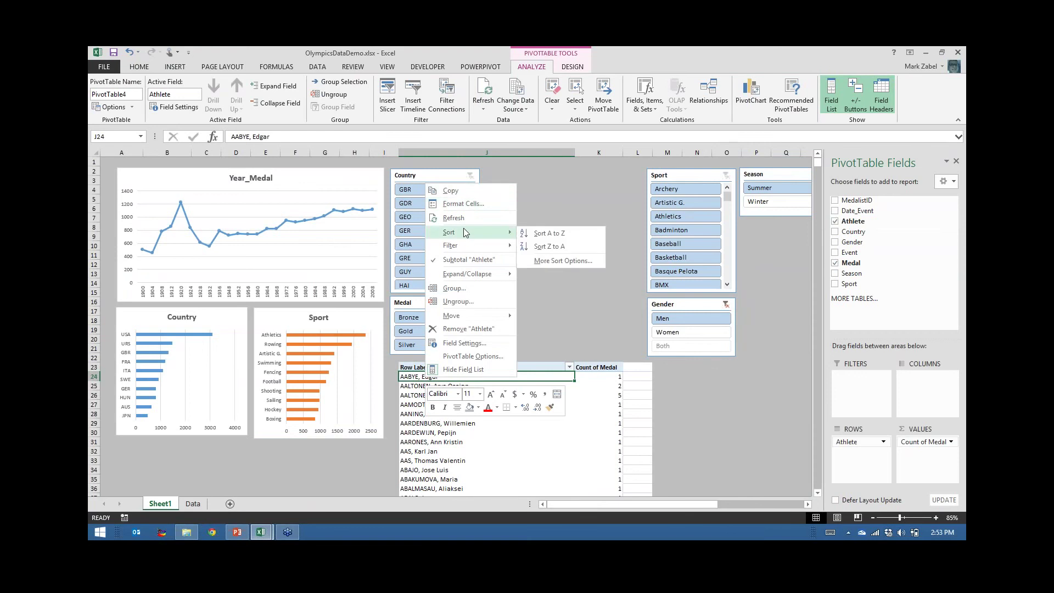
click(554, 261)
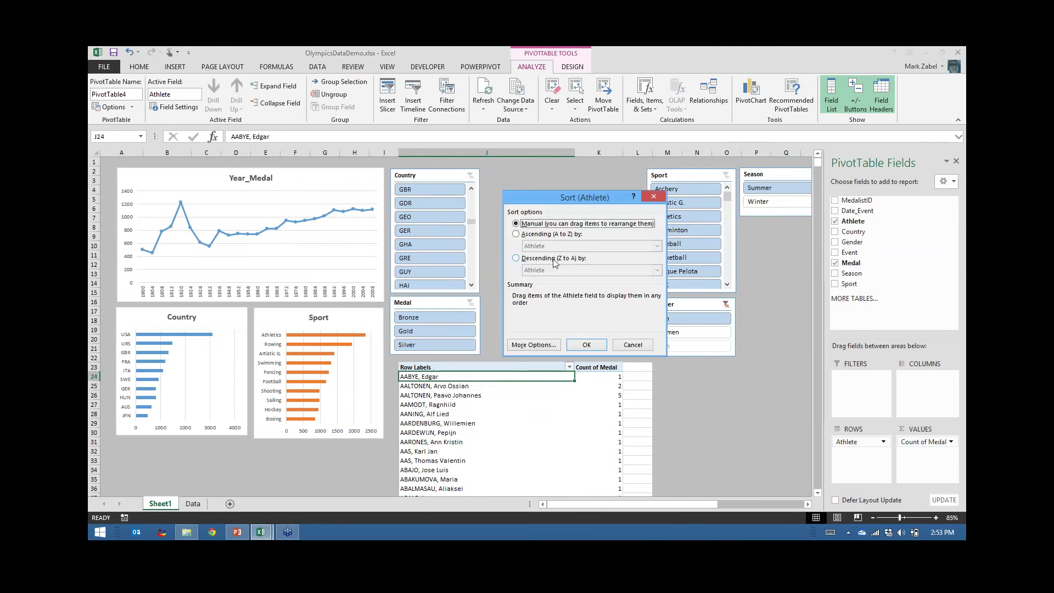
click(555, 234)
click(543, 245)
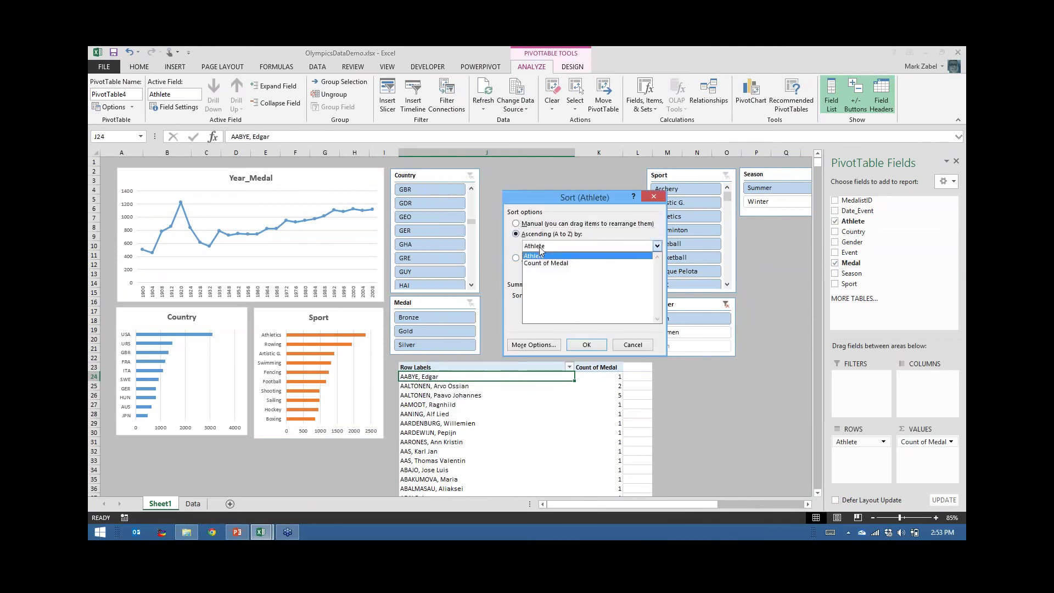
click(533, 256)
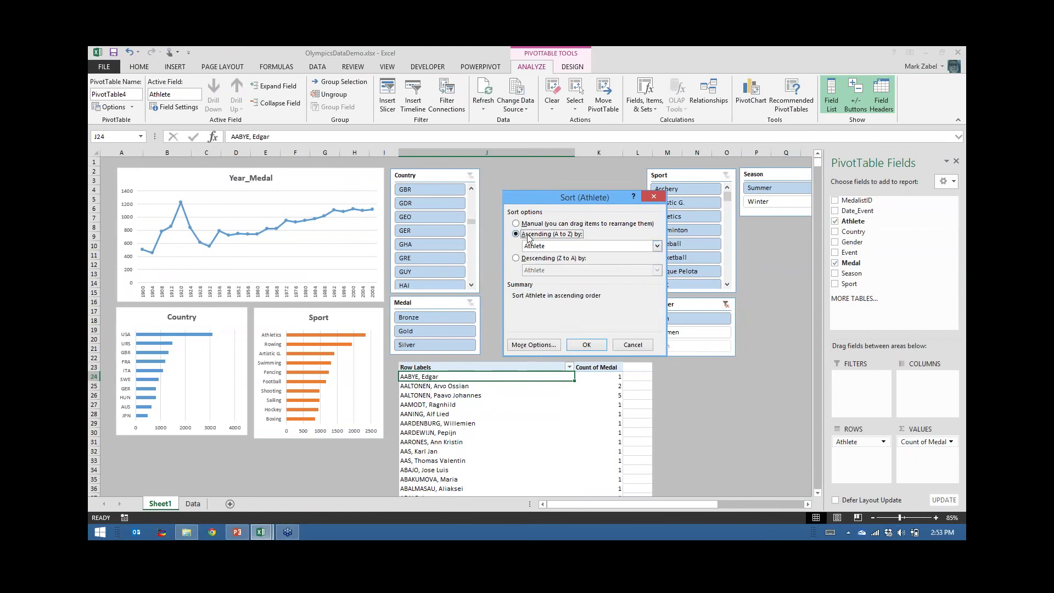
click(516, 258)
click(535, 271)
click(543, 289)
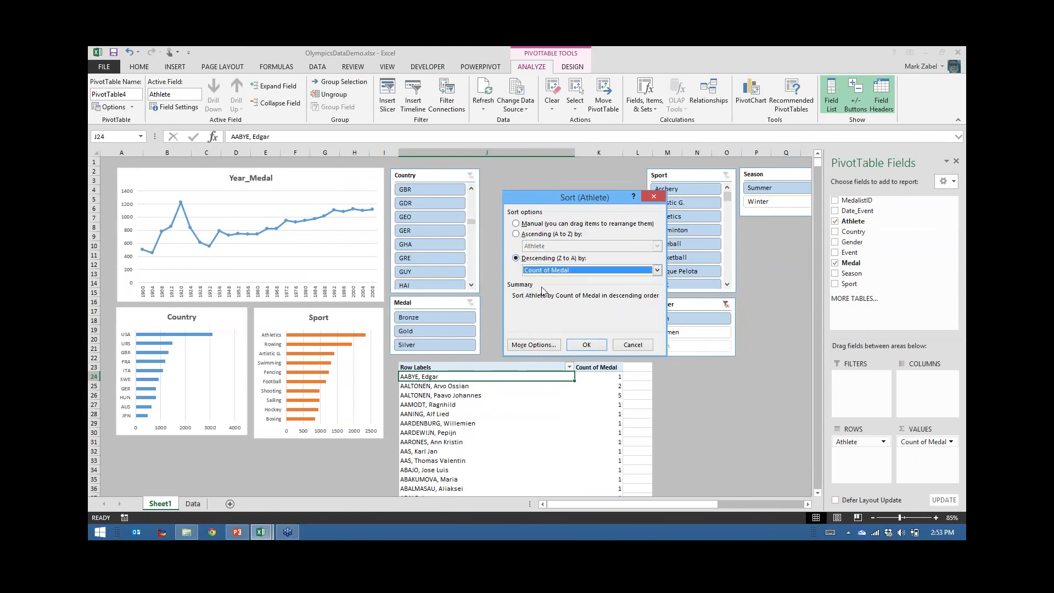
click(587, 345)
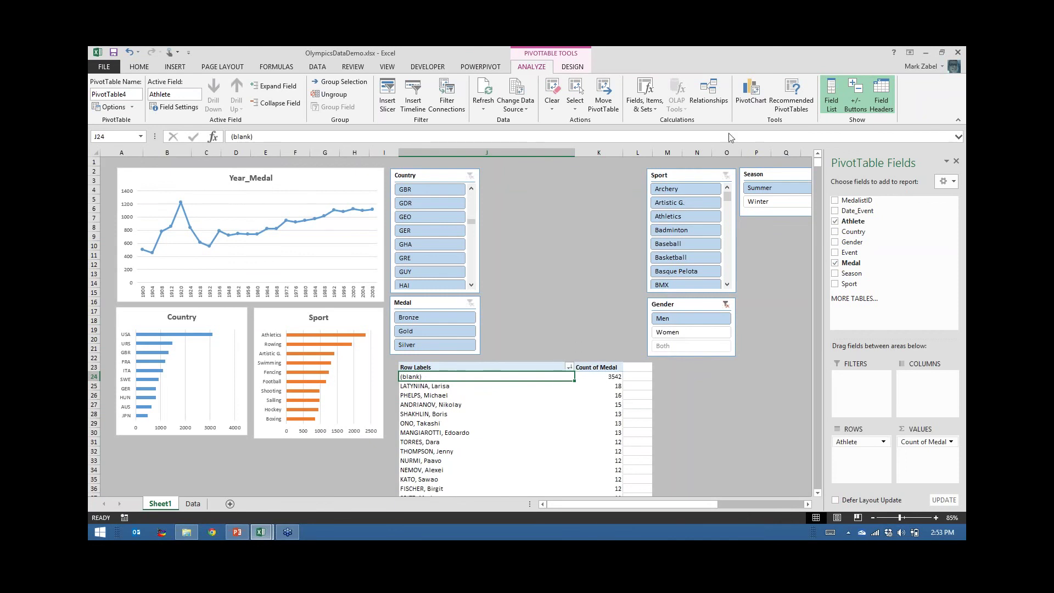
- Move the Season slicer into the gap beside the Country slicer and switch it to Winter and back to Summer
click(777, 114)
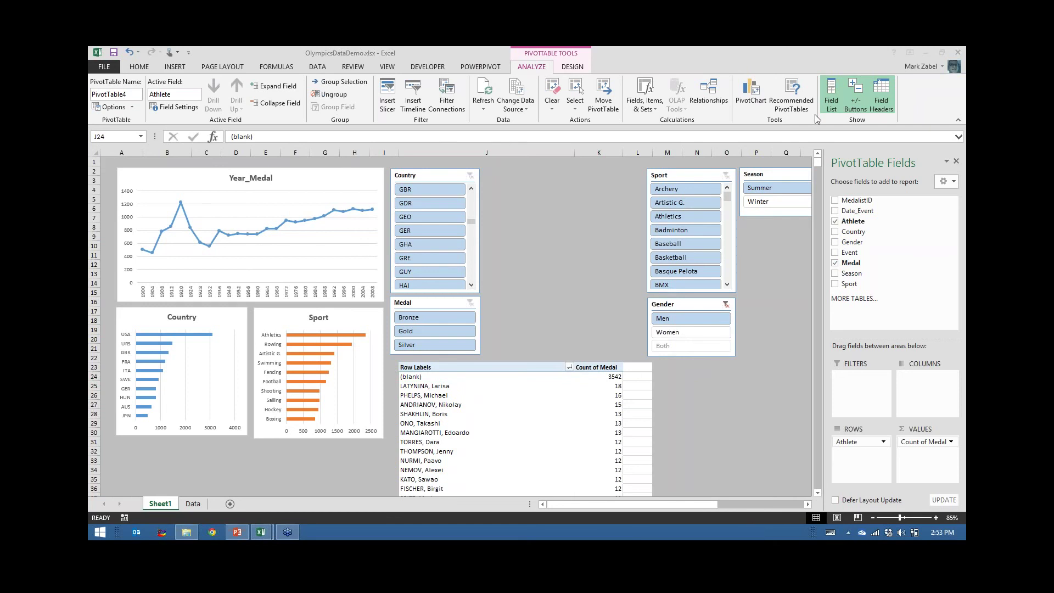
click(754, 176)
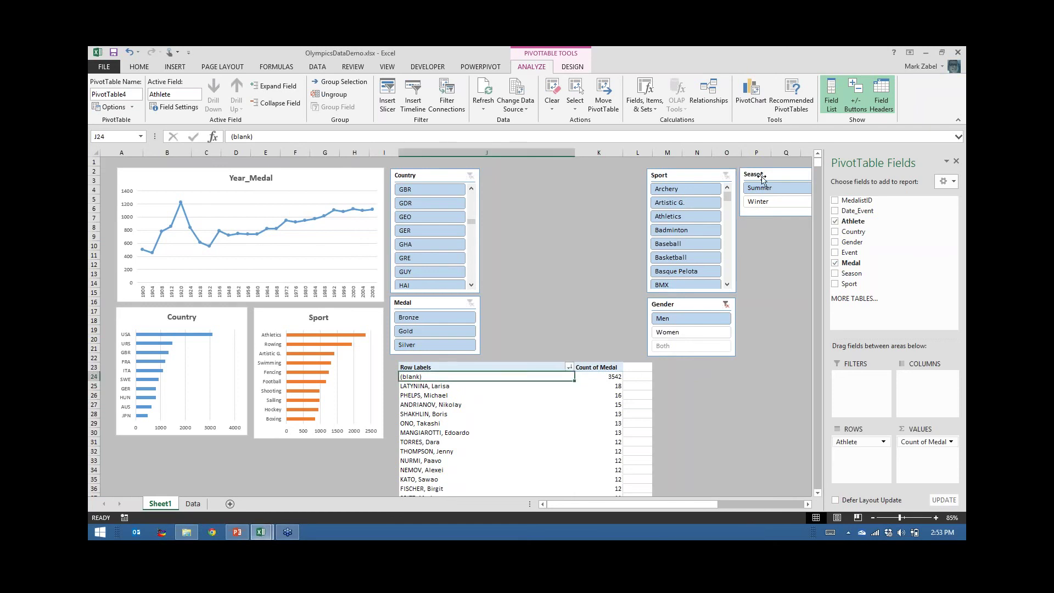
drag(762, 179, 519, 185)
click(541, 210)
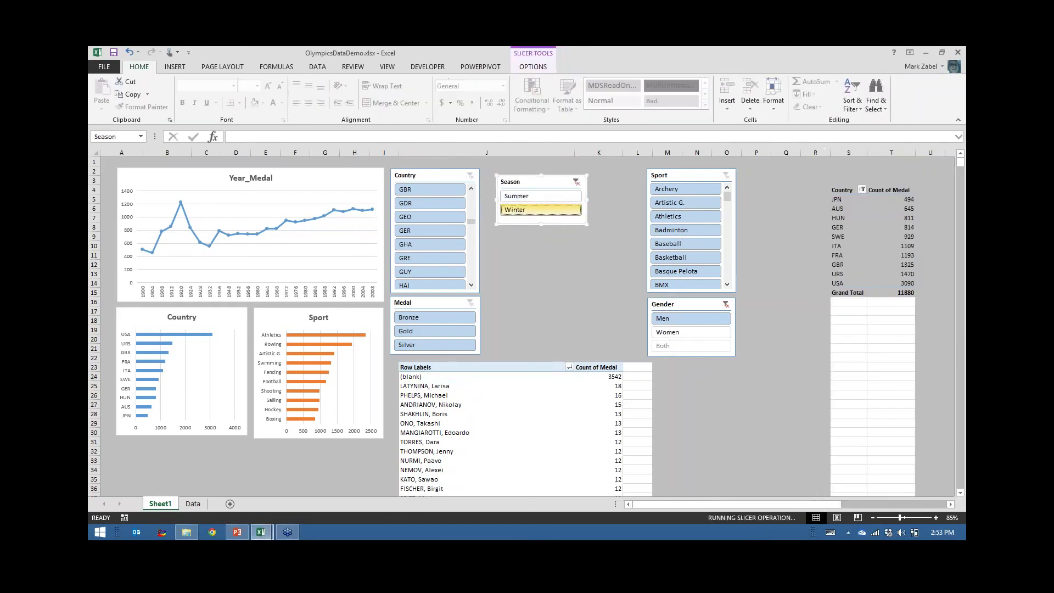
click(525, 198)
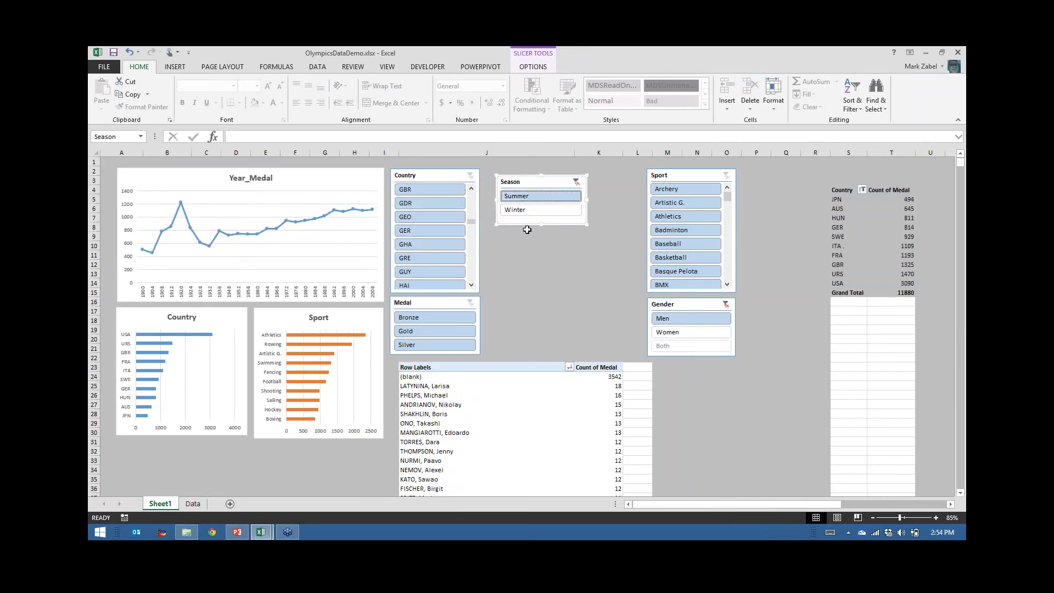
- Connect the Season slicer to PivotTable4 through its report connections
right_click(518, 184)
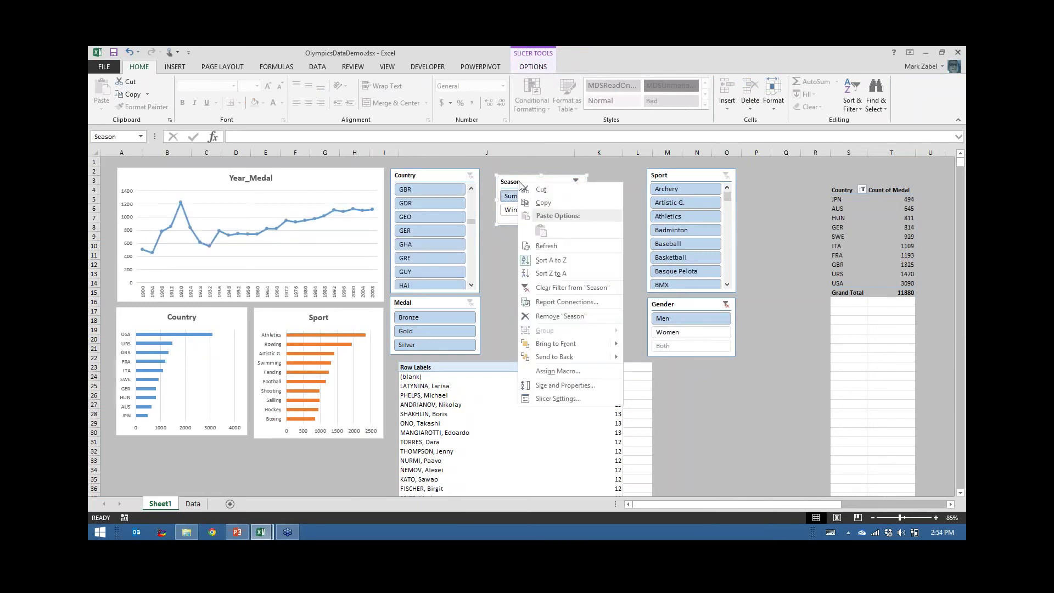
click(552, 303)
click(637, 243)
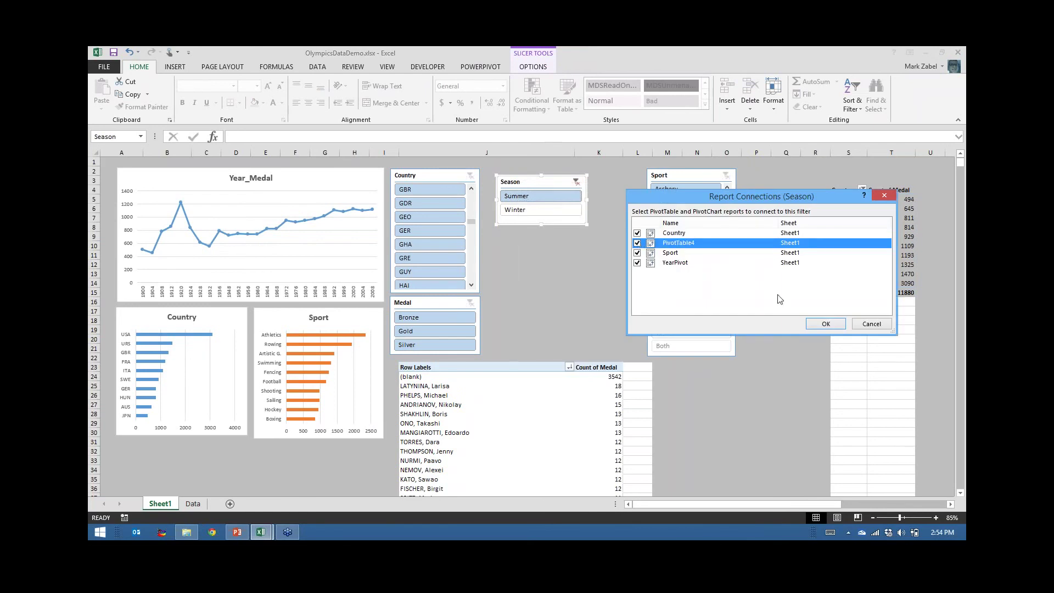
click(825, 325)
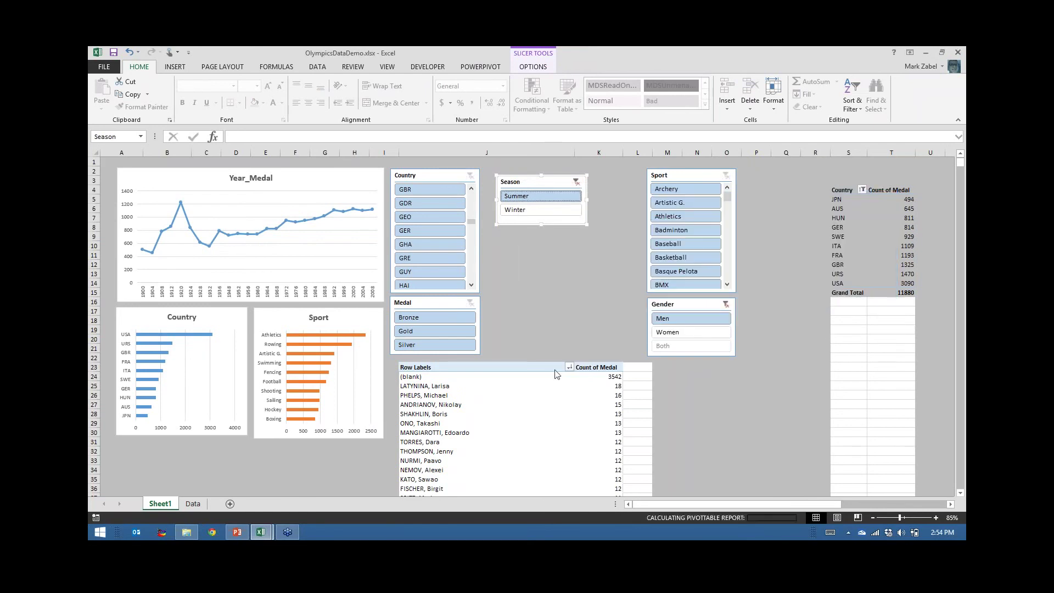
- Test the connected Season slicer on the athlete PivotTable by switching between Winter and Summer
click(521, 215)
click(529, 201)
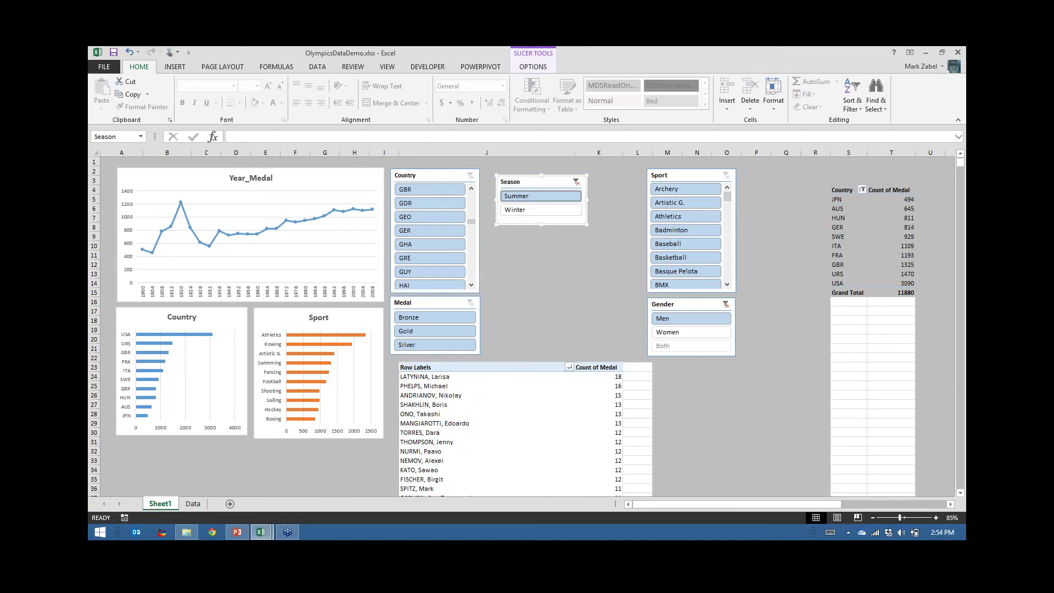
click(544, 210)
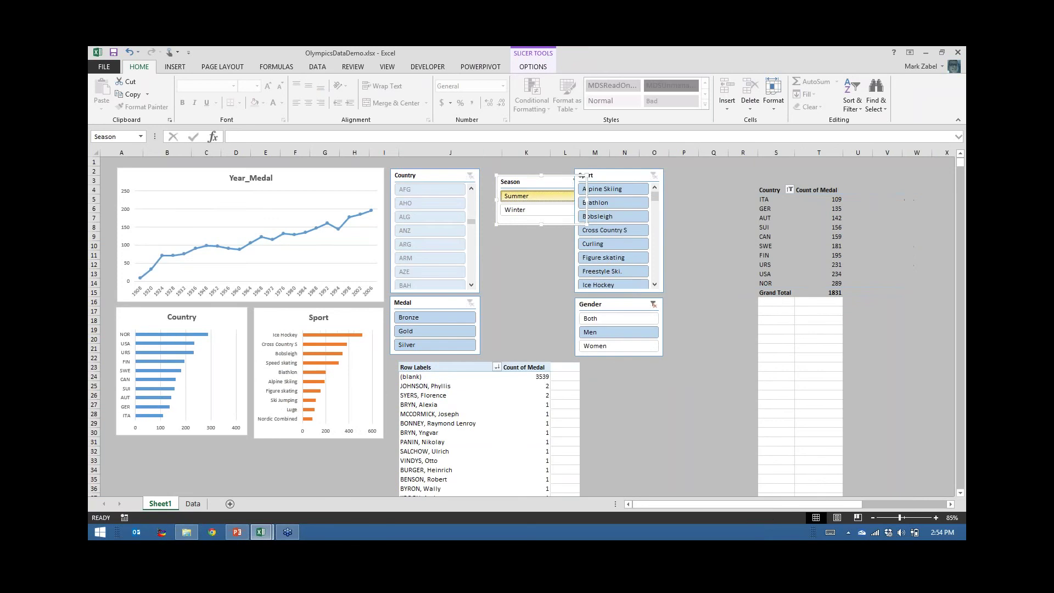
click(535, 196)
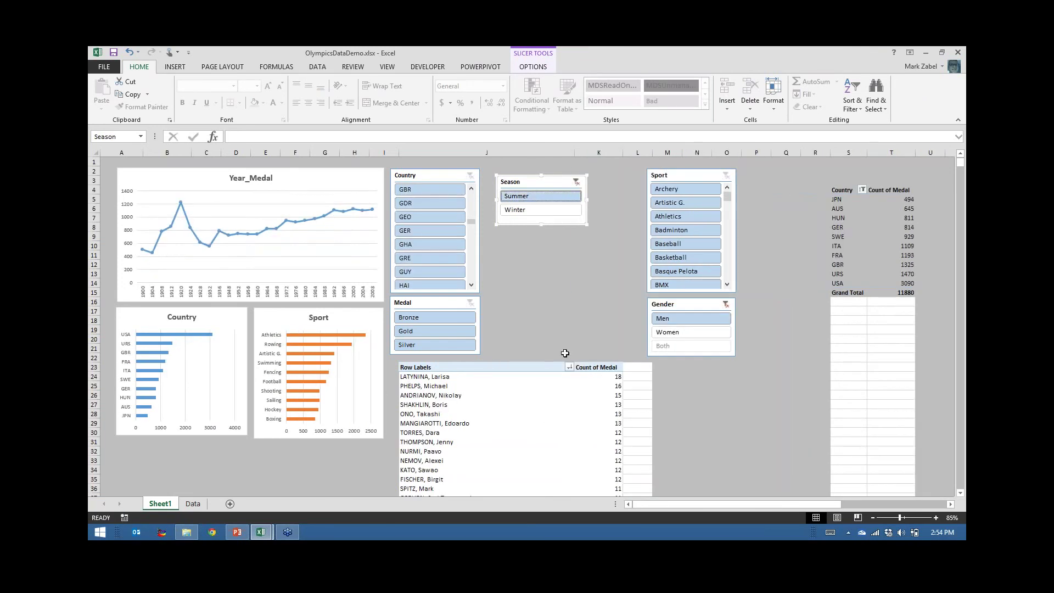
- Select the first athlete in the medal-count PivotTable and clear the Season slicer's filter
click(431, 376)
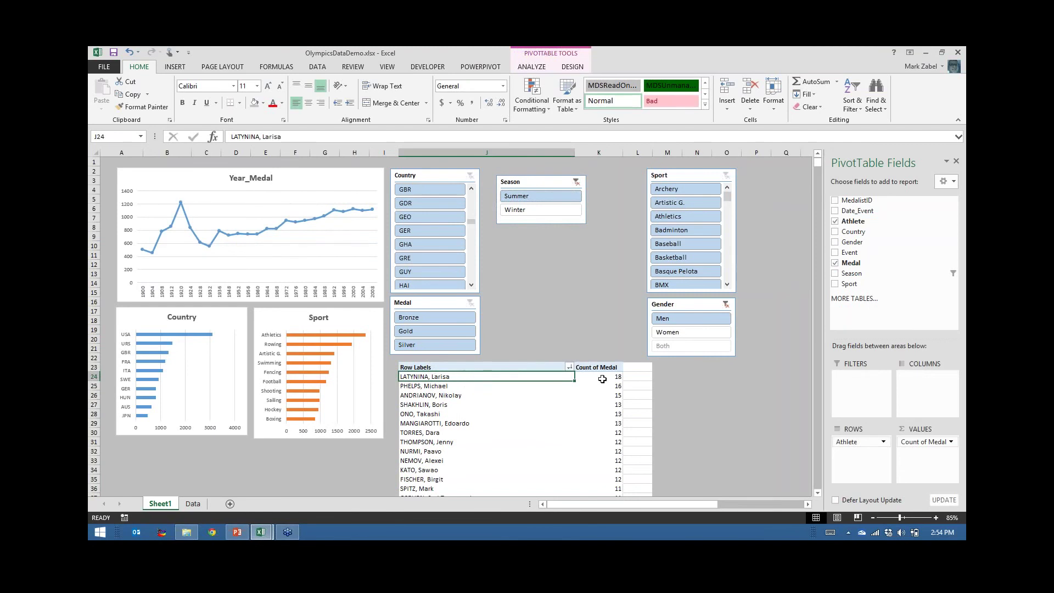
mouse_move(603, 378)
click(576, 182)
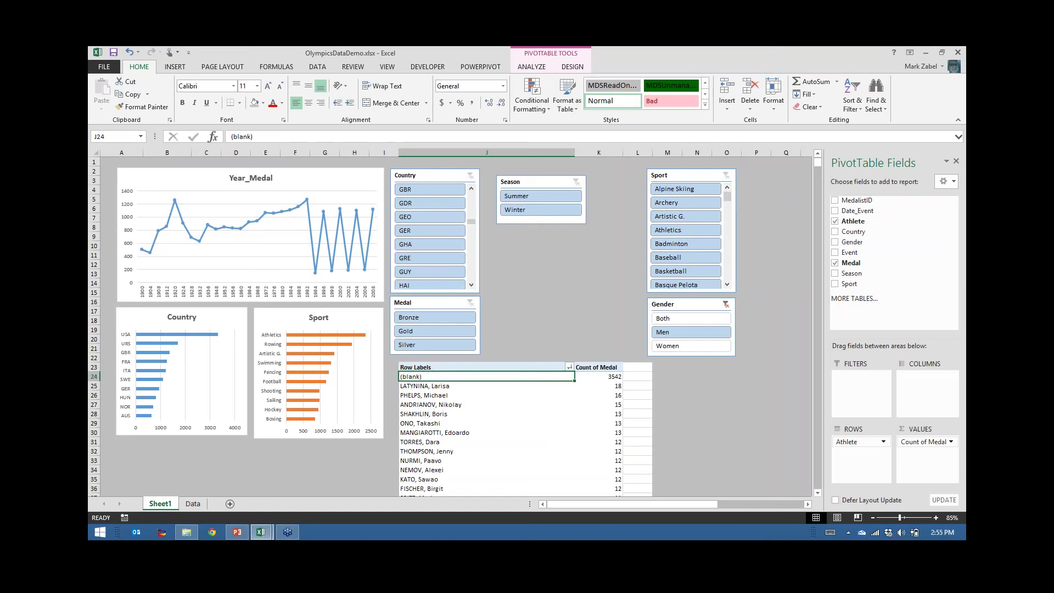
click(507, 237)
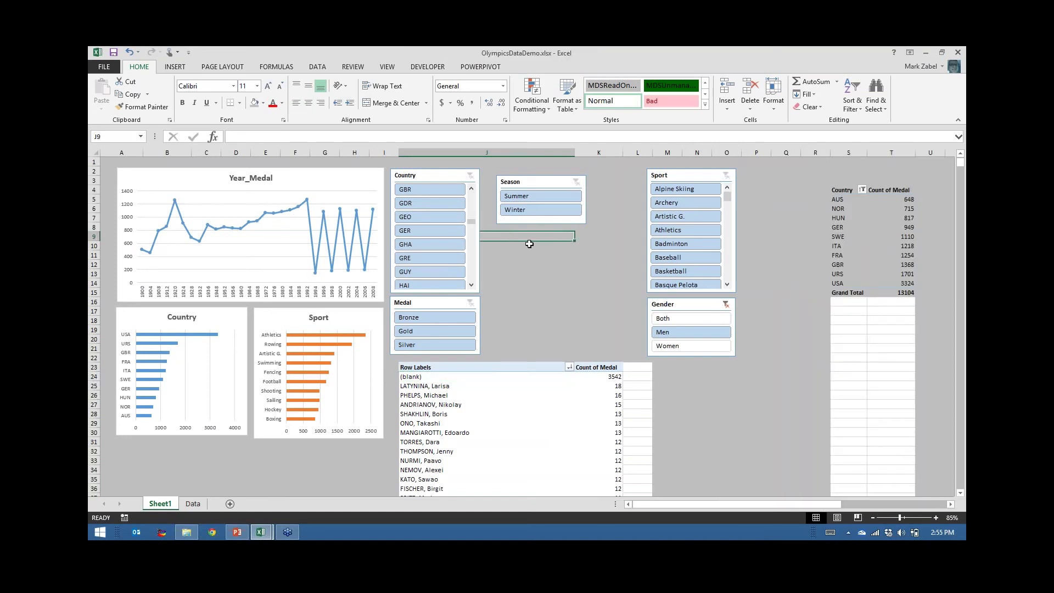
click(543, 254)
click(554, 245)
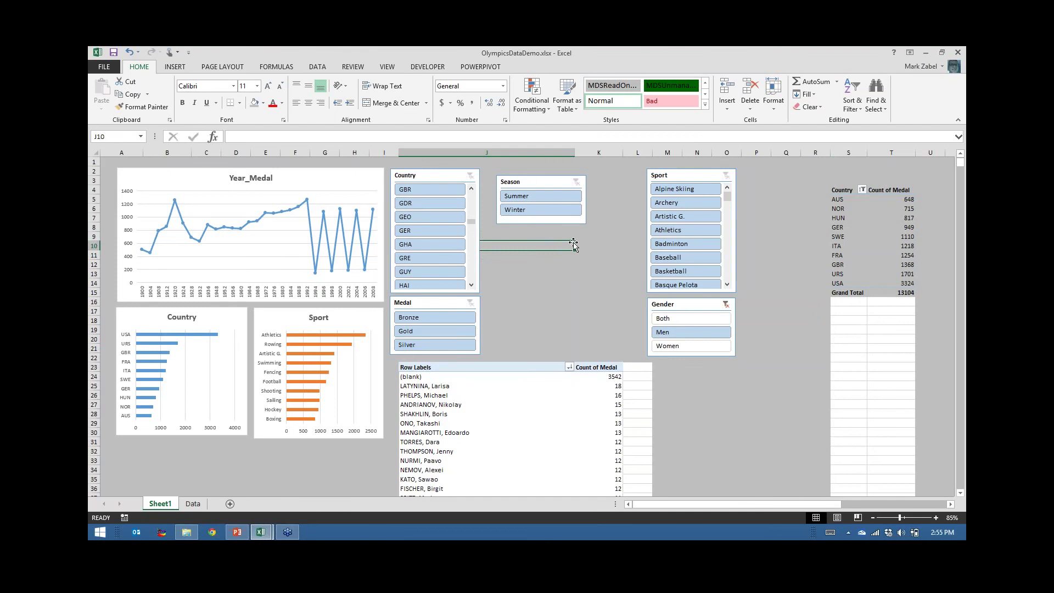
click(543, 256)
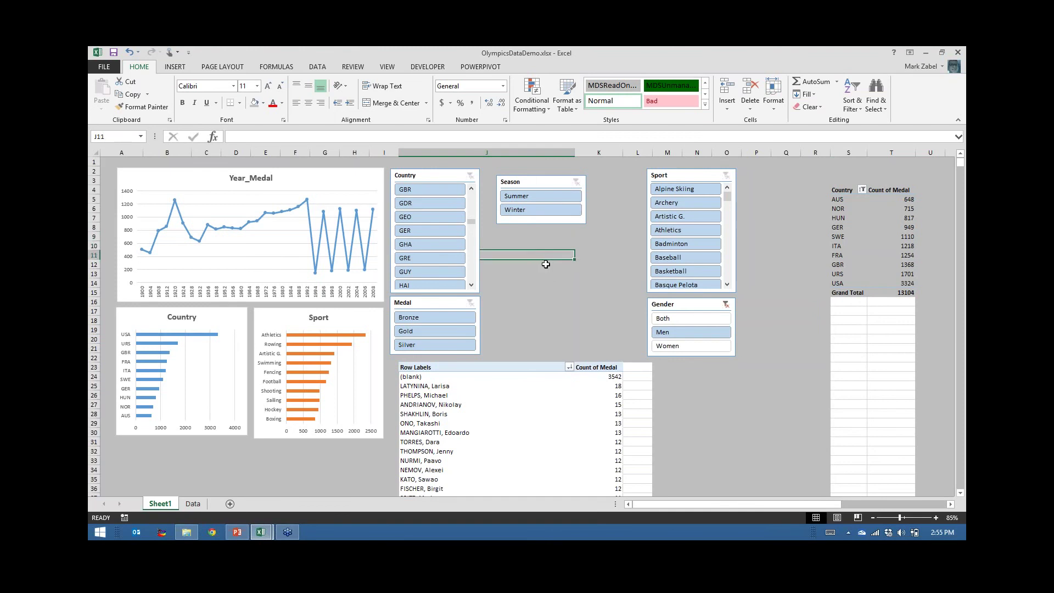
click(548, 272)
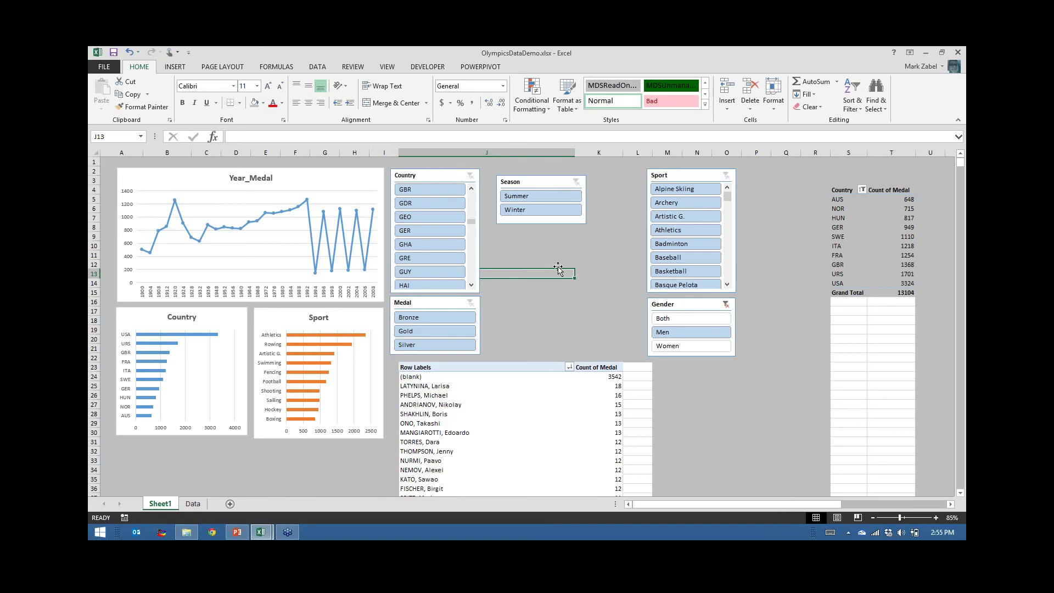
click(546, 237)
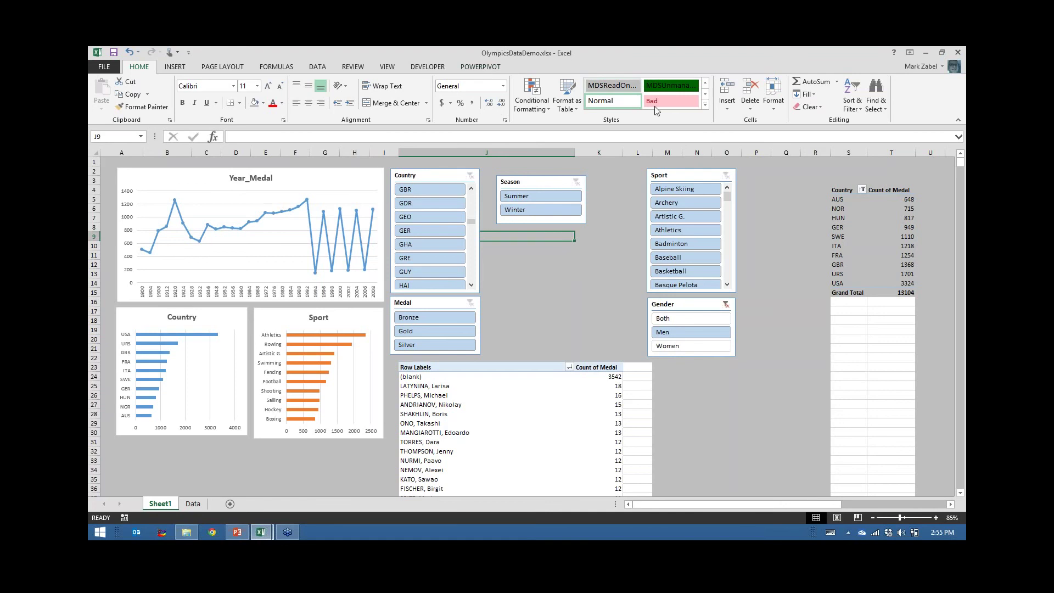
click(593, 236)
click(552, 234)
click(902, 137)
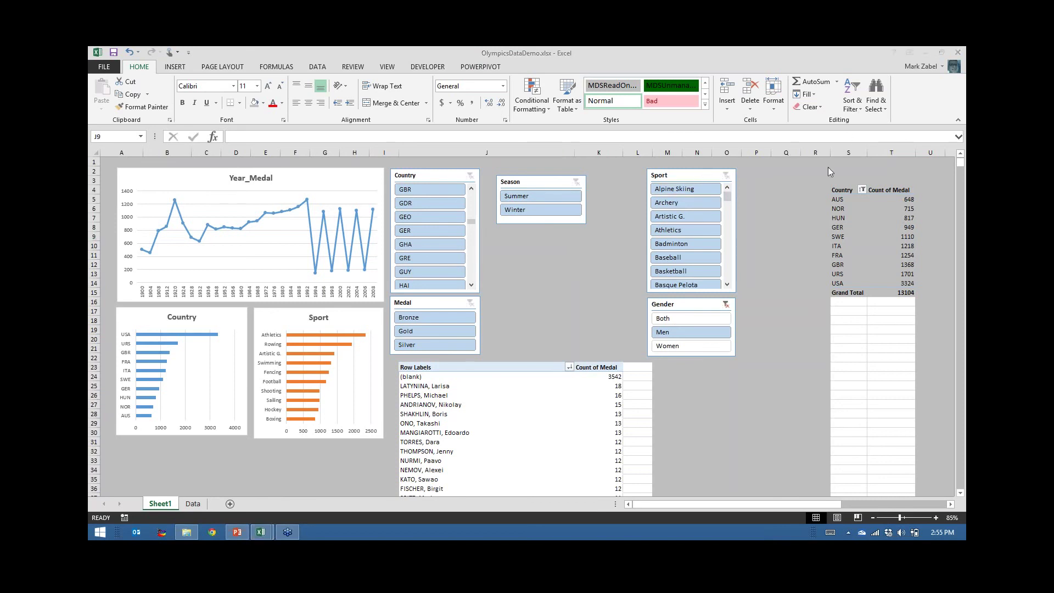
- Select the Year_Medal chart and examine the source PivotTables in columns S to AD, selecting the Boxing row of the Sport table
click(299, 172)
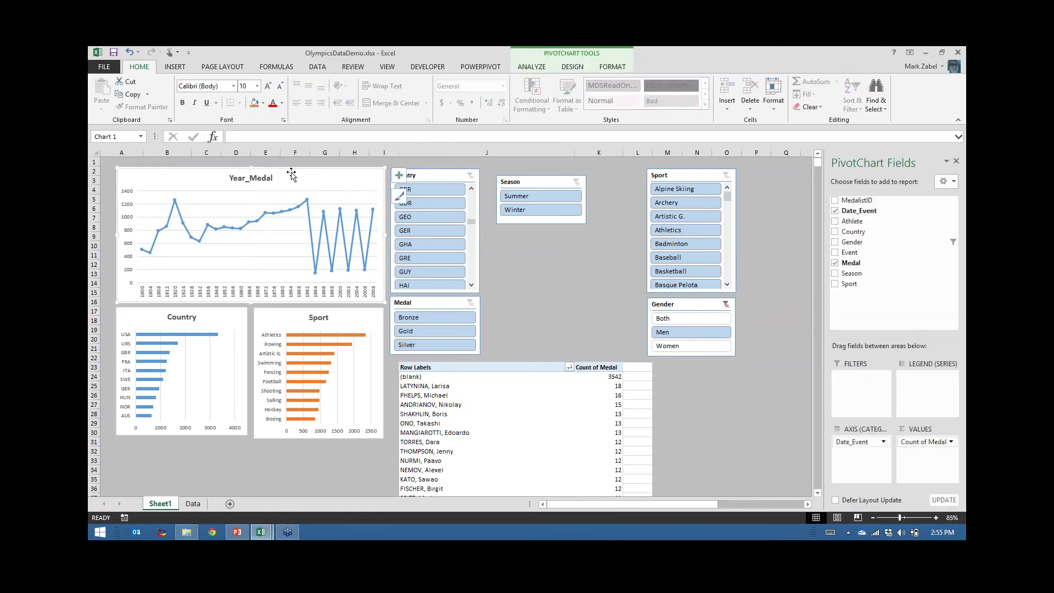
click(531, 66)
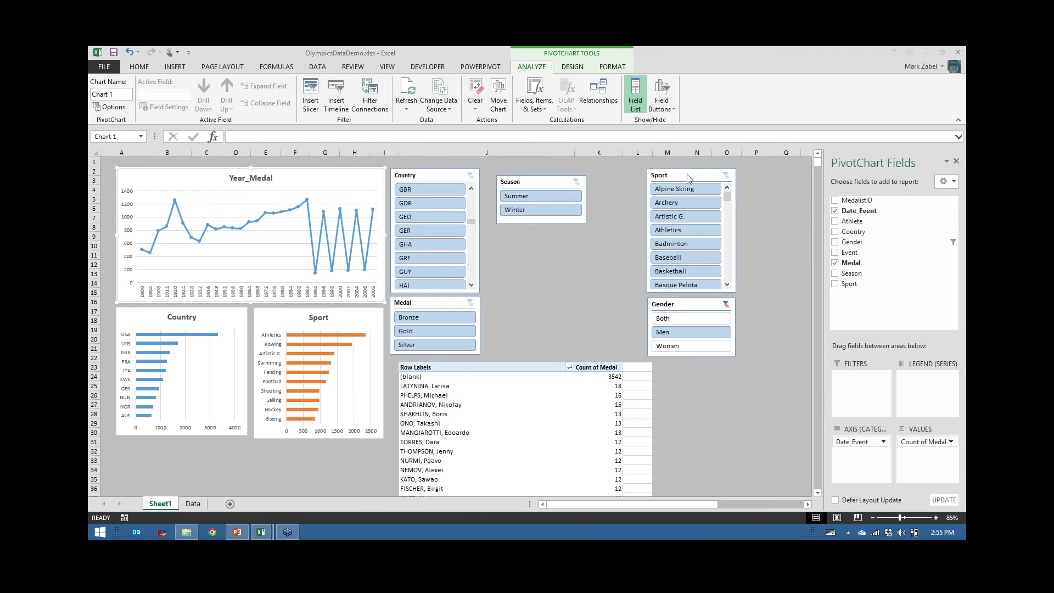
click(788, 501)
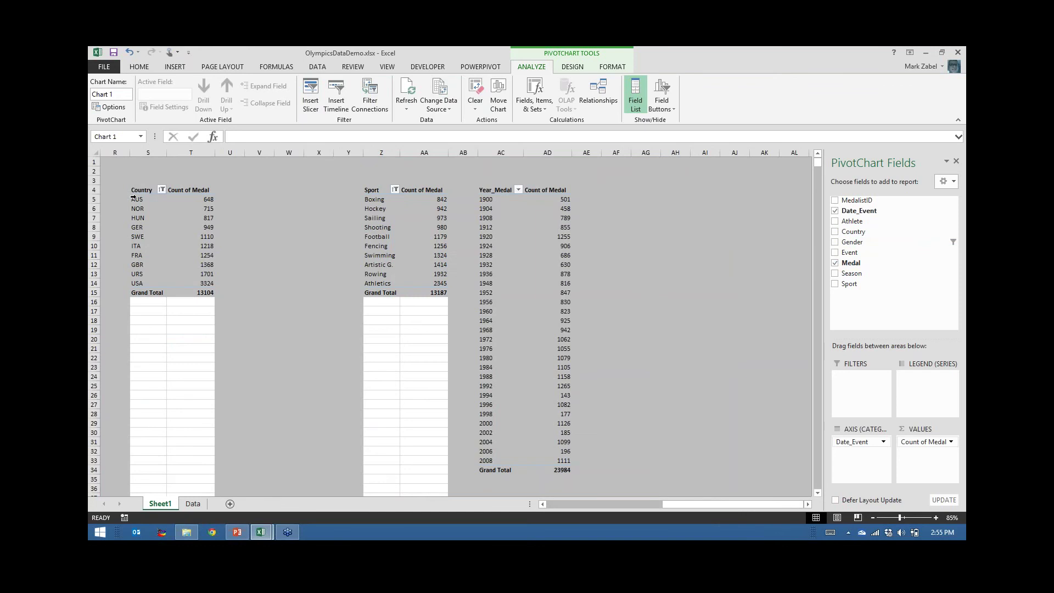
click(372, 189)
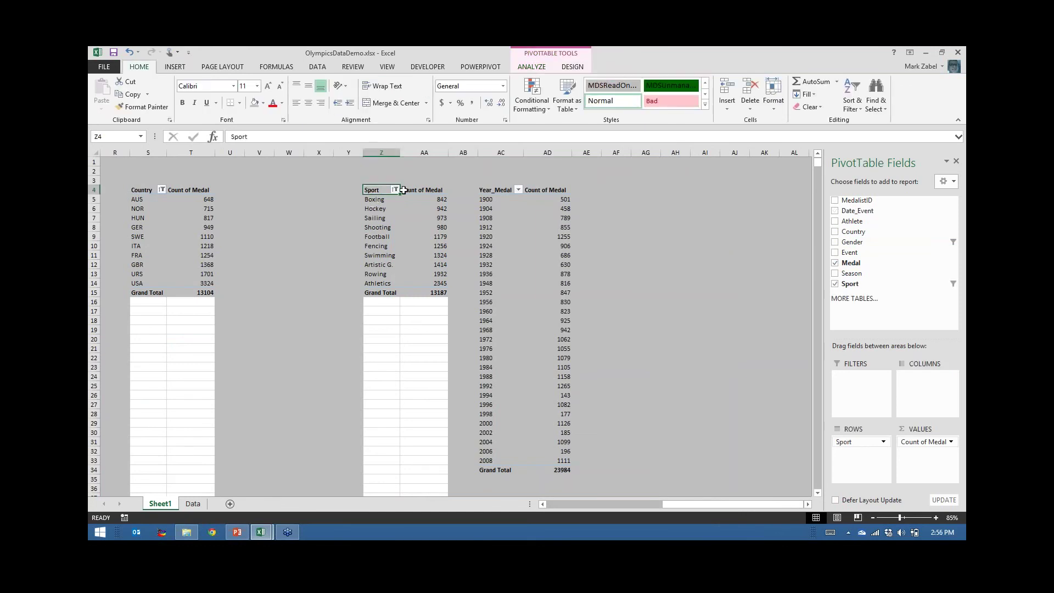
click(557, 176)
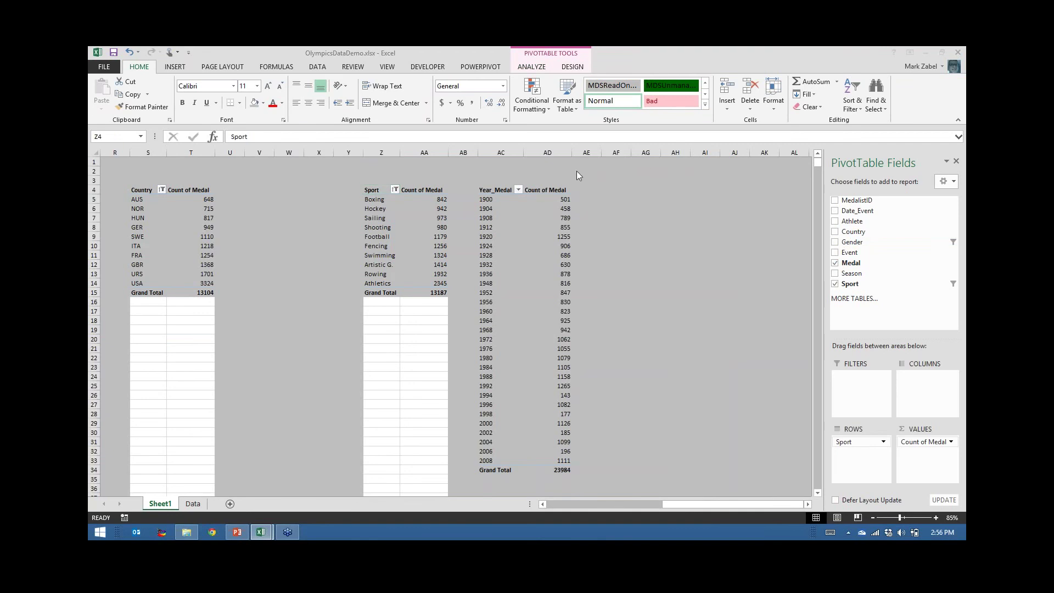
click(368, 198)
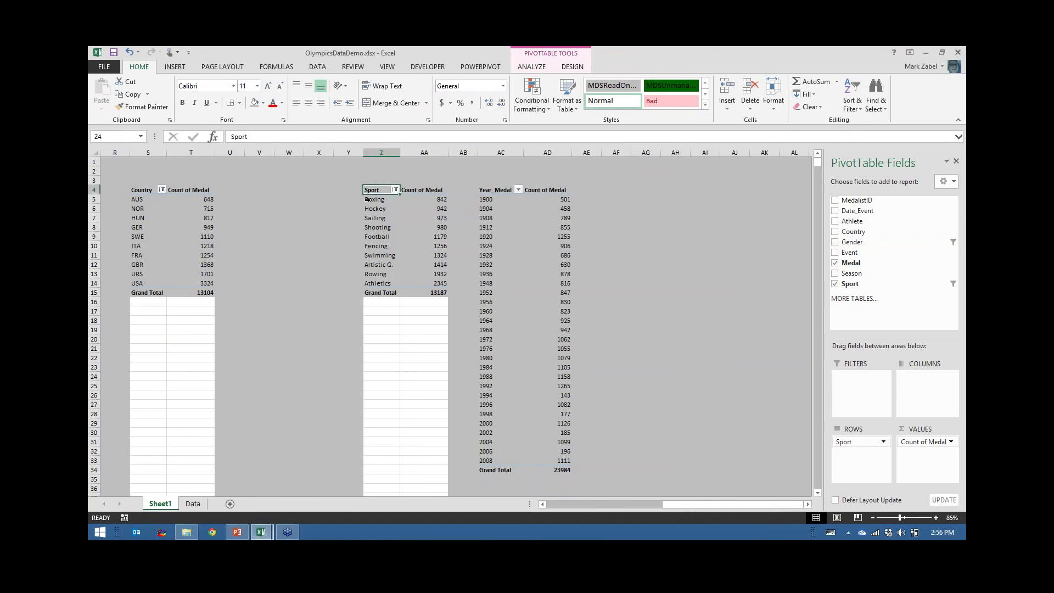
click(367, 200)
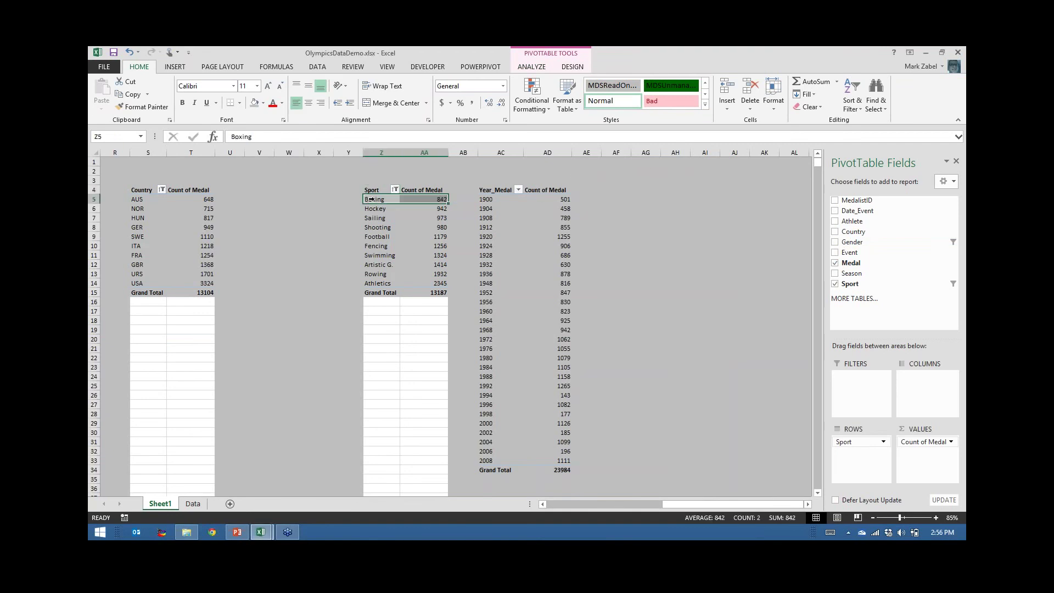
- Insert a Gender slicer from the Sport PivotTable, place it between the Country and Sport tables, and delete it again
click(532, 68)
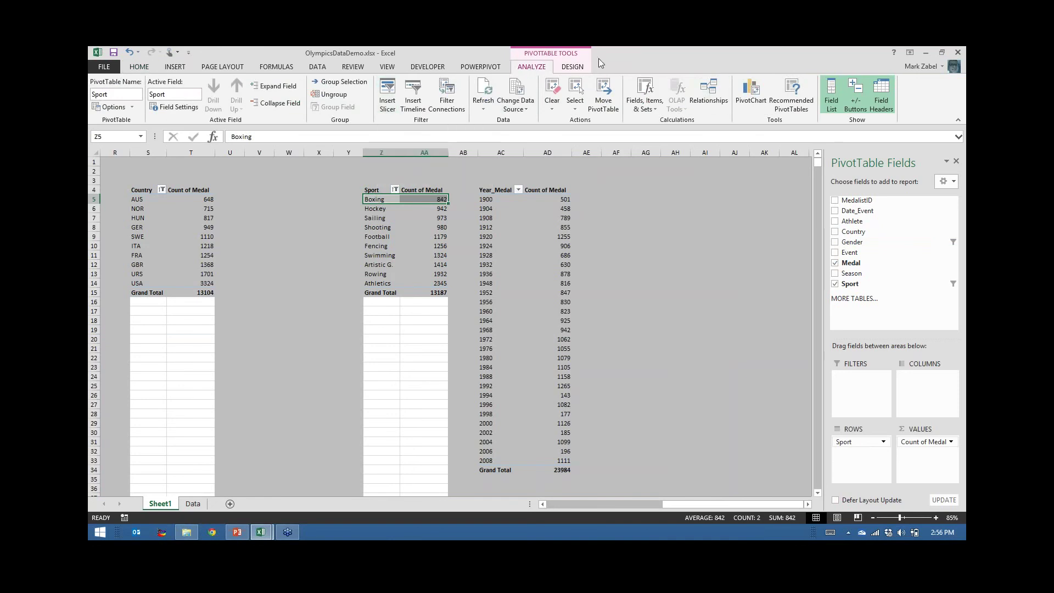
click(388, 94)
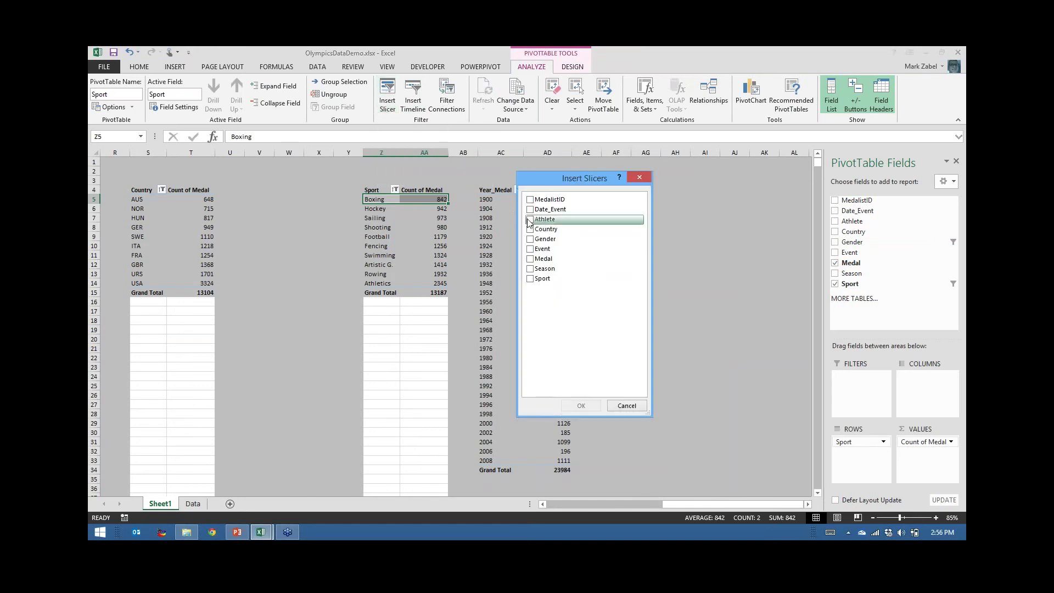
drag(566, 184, 712, 202)
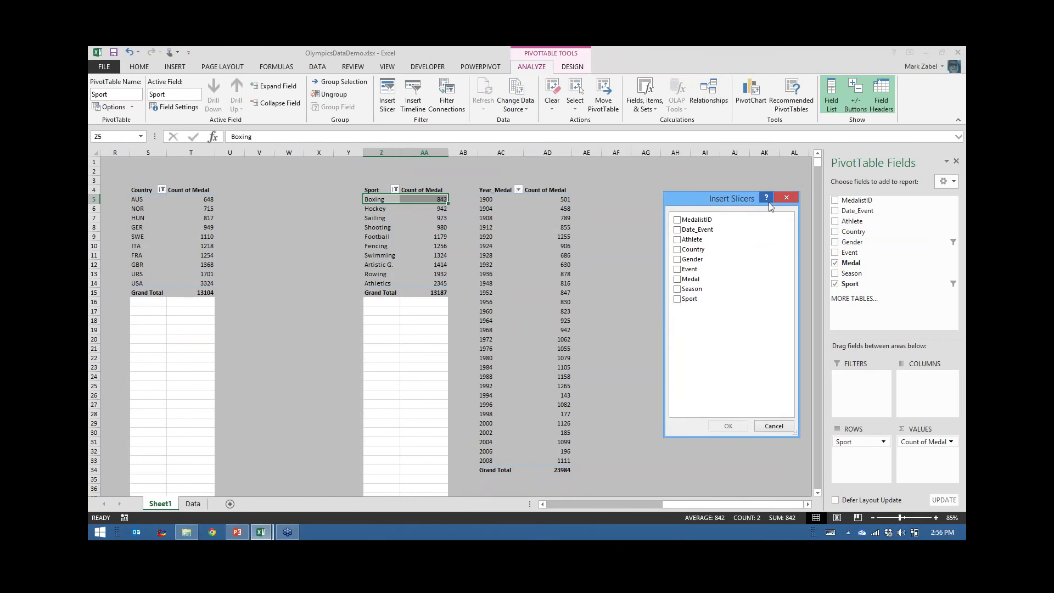
click(678, 260)
click(729, 426)
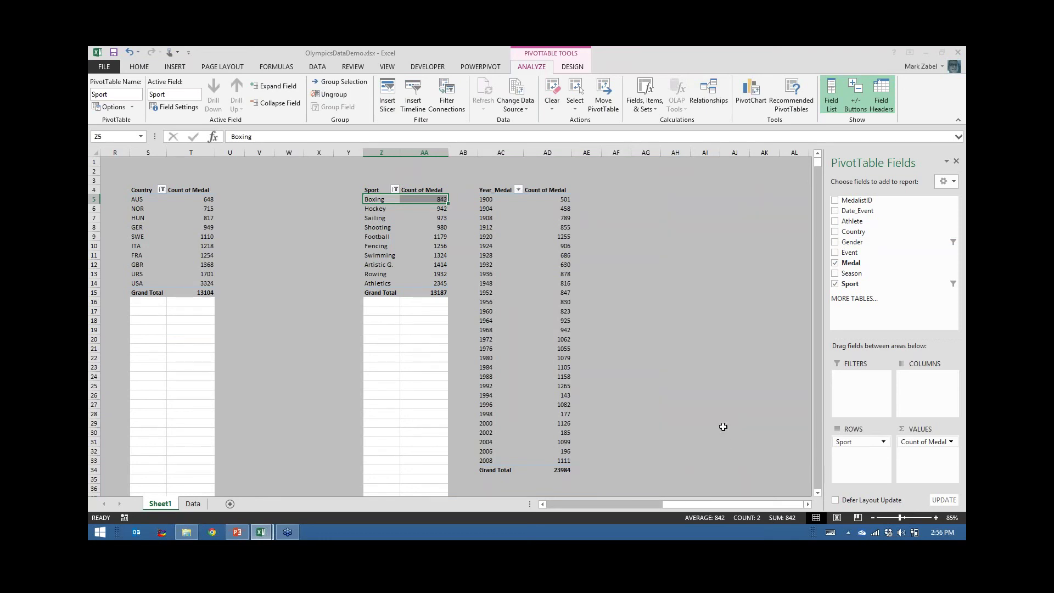
drag(434, 272, 272, 214)
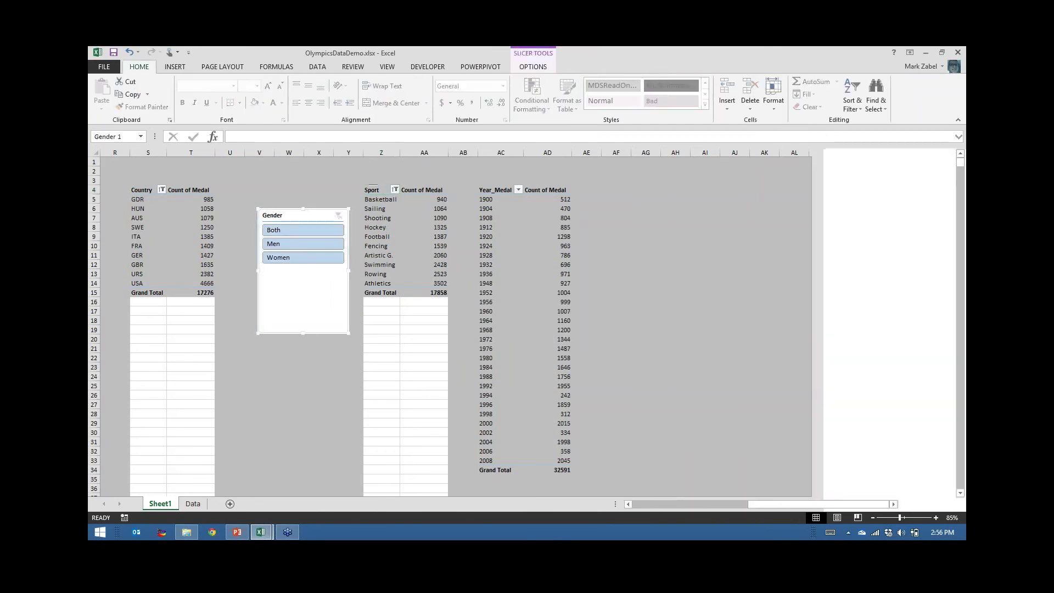
key(Delete)
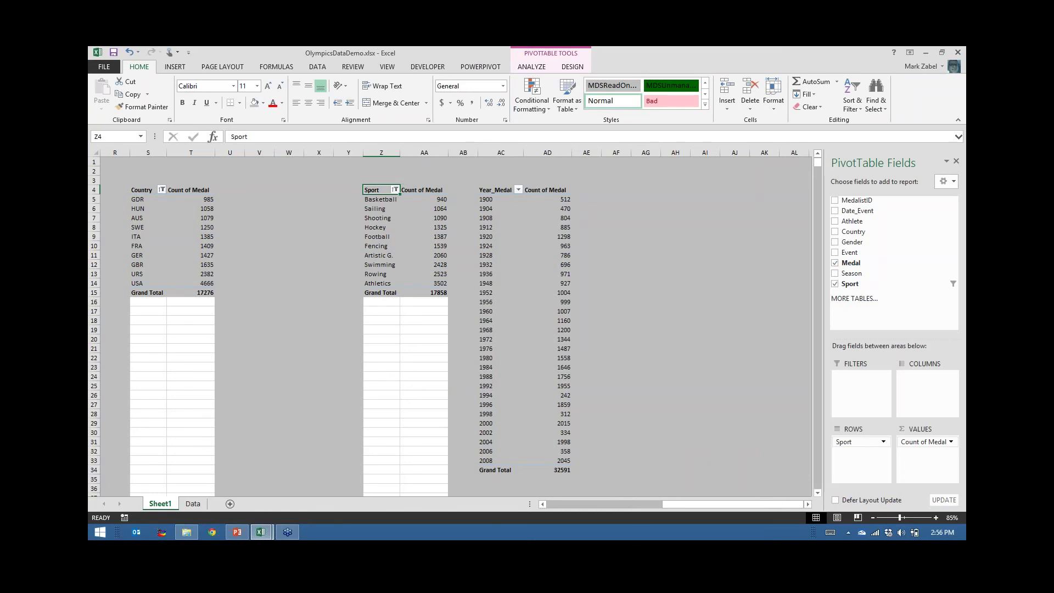
- Switch to the PowerPoint slide show and advance from slide 23 to the closing "Thanks for Attending!" slide
click(231, 534)
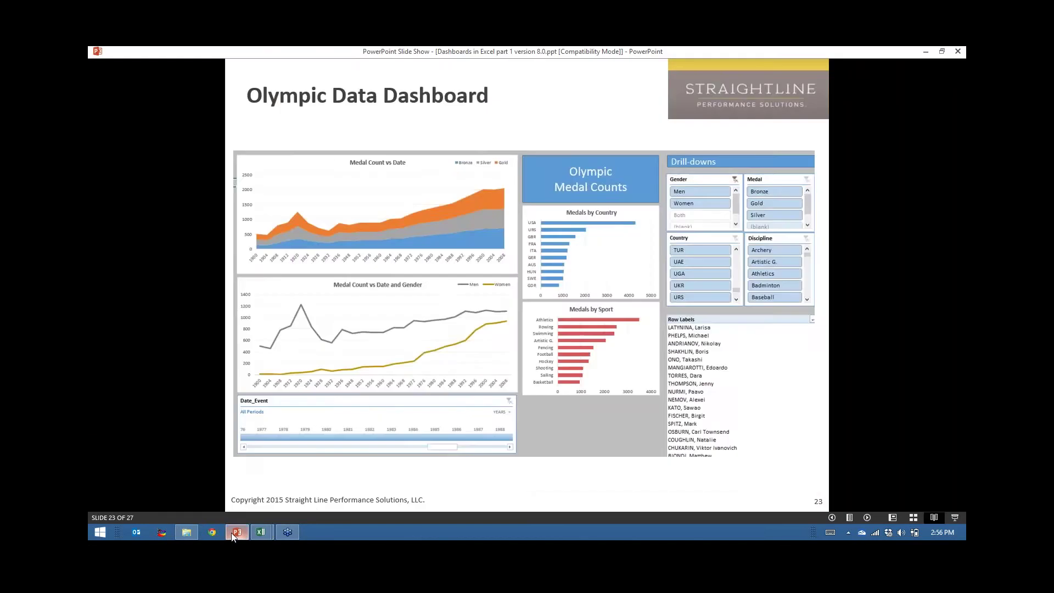
scroll(313, 506, down, 4)
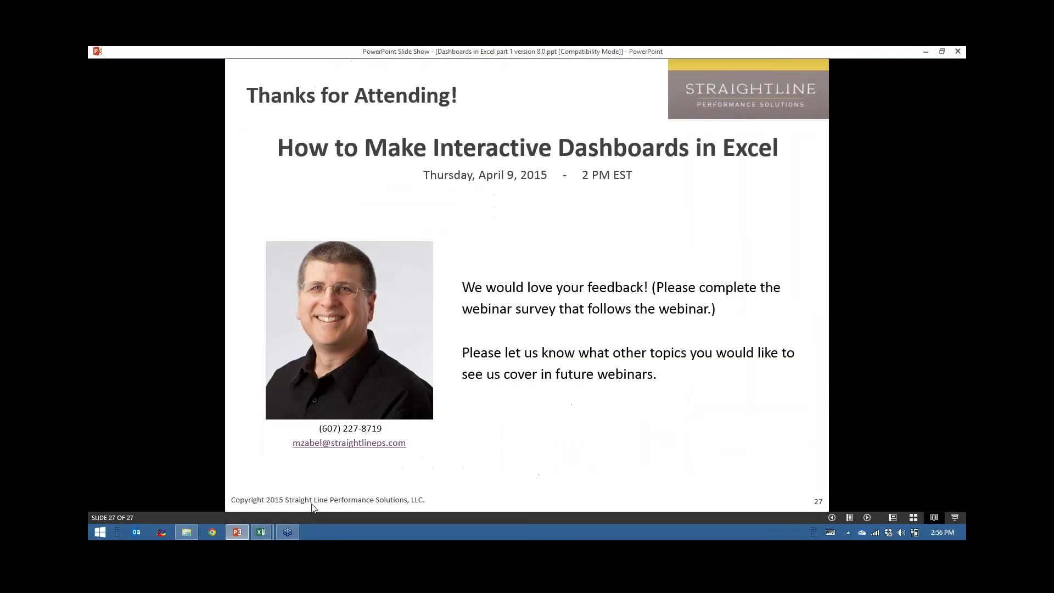